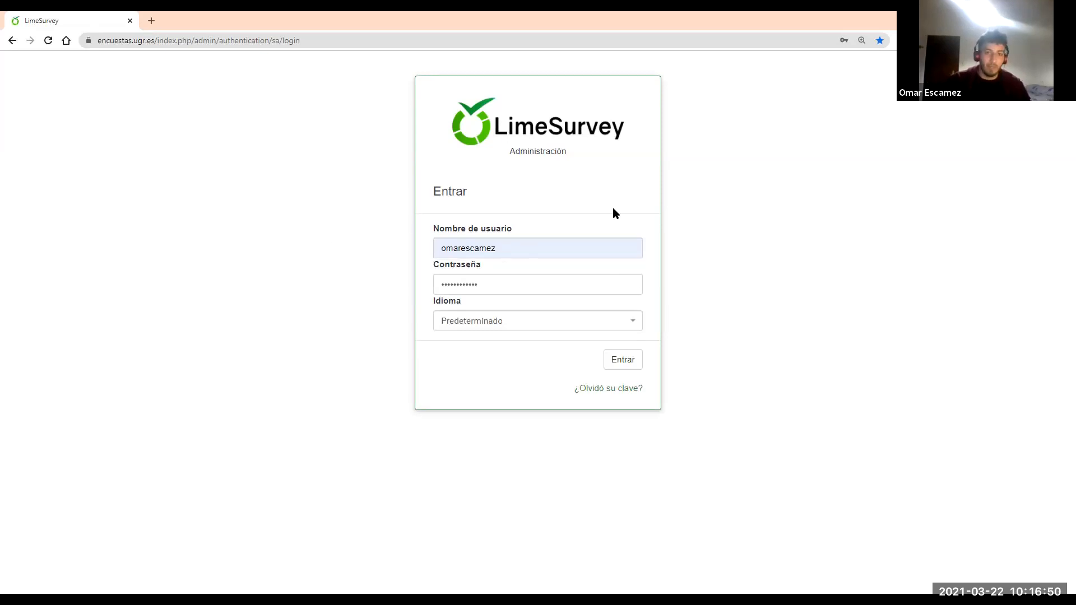
Log in on the LimeSurvey login page with the username and password, then Entrar
left_click(624, 364)
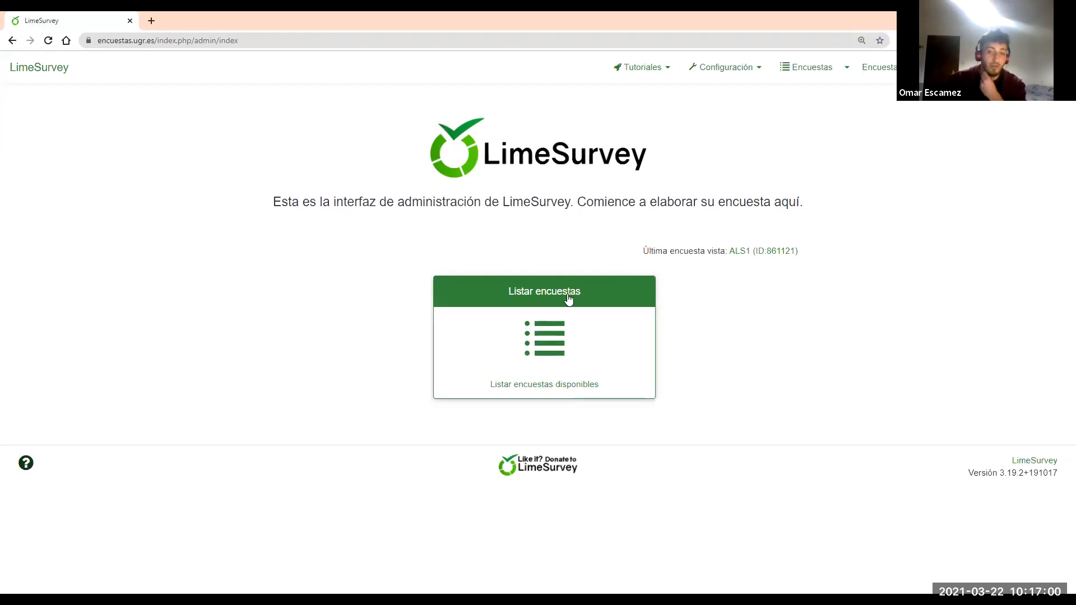
Open Listar encuestas and look through the 14 existing surveys
left_click(550, 338)
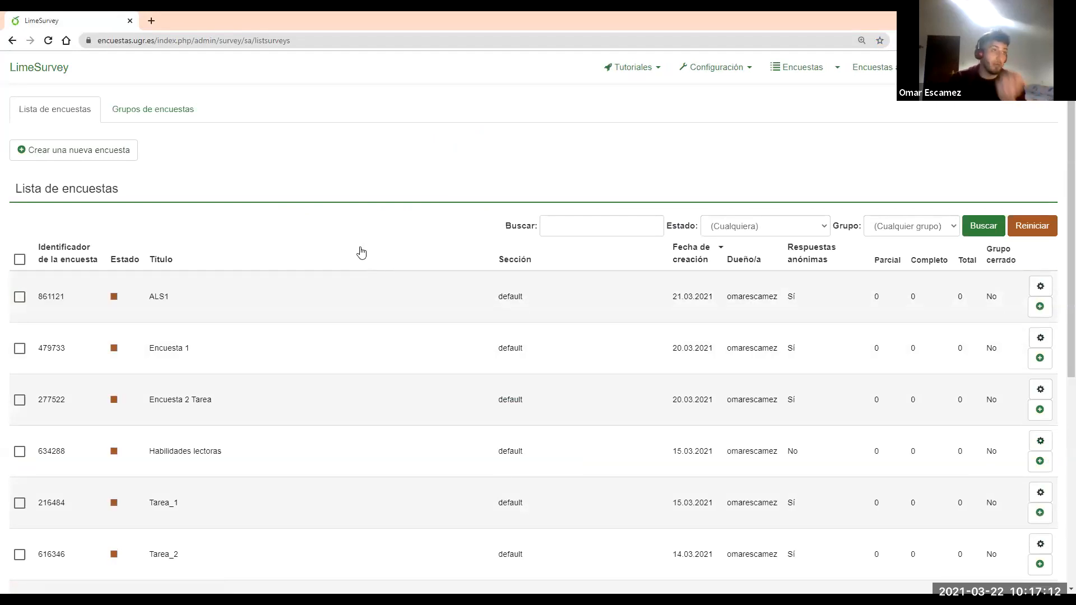
scroll(295, 249, "down", 2)
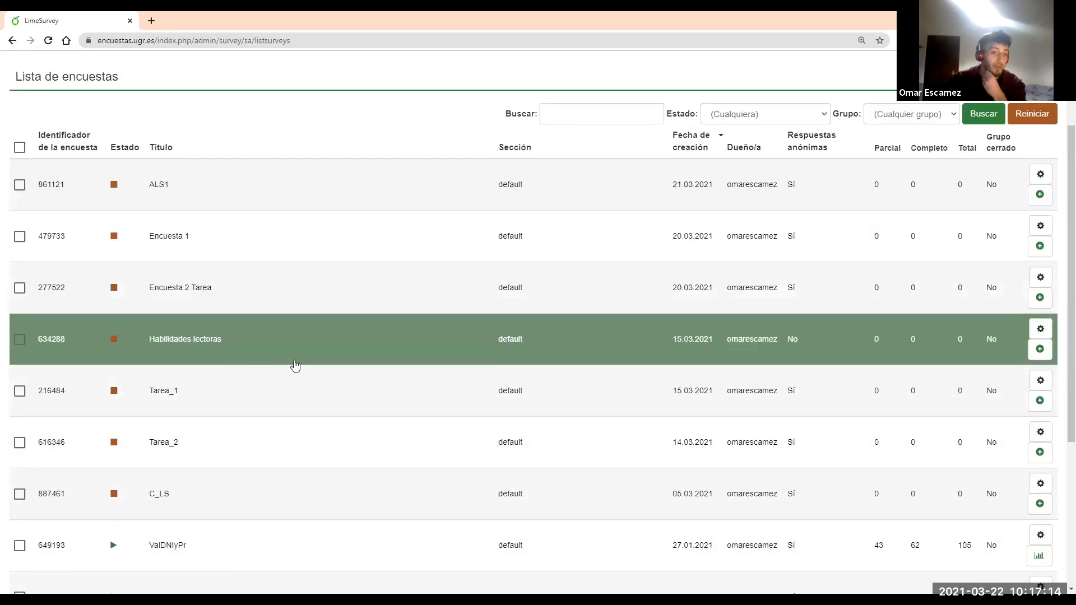
scroll(296, 365, "down", 4)
scroll(404, 319, "up", 4)
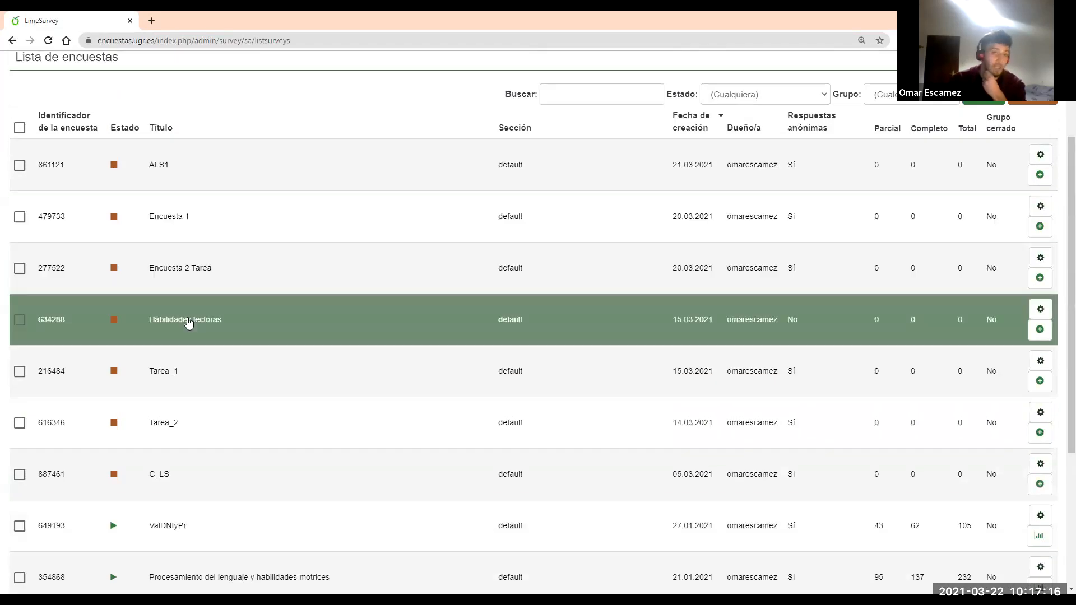
scroll(276, 220, "up", 2)
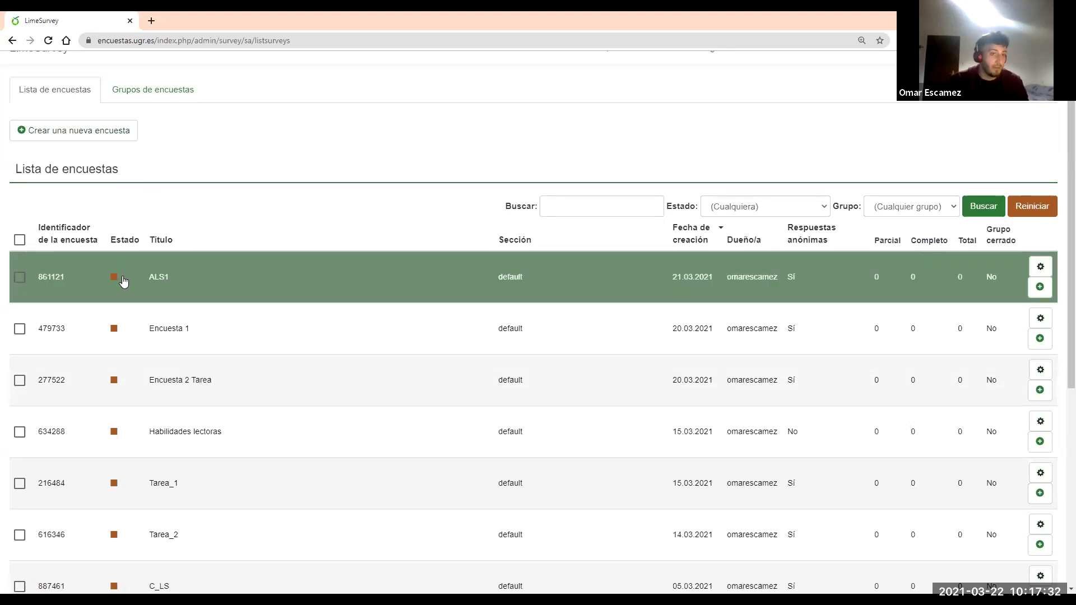
scroll(123, 280, "down", 5)
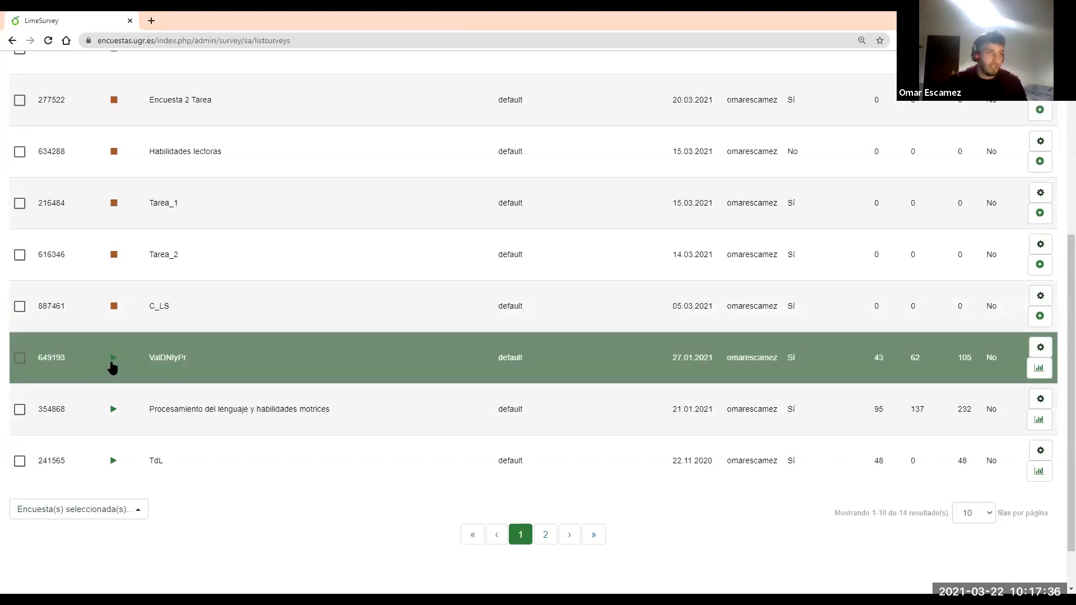
scroll(229, 325, "up", 5)
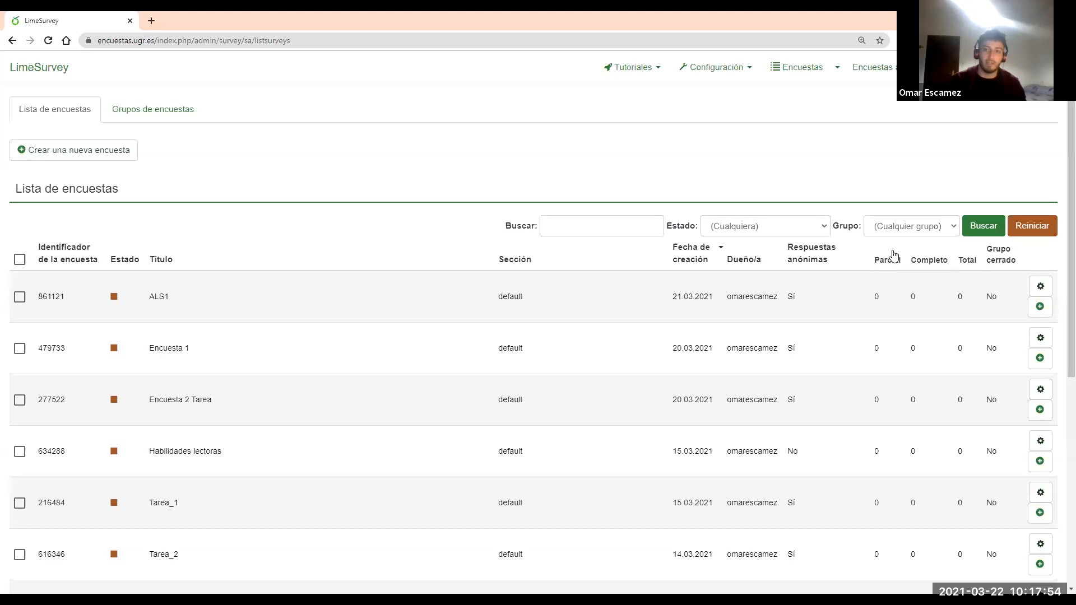
scroll(895, 256, "down", 3)
scroll(896, 257, "down", 1)
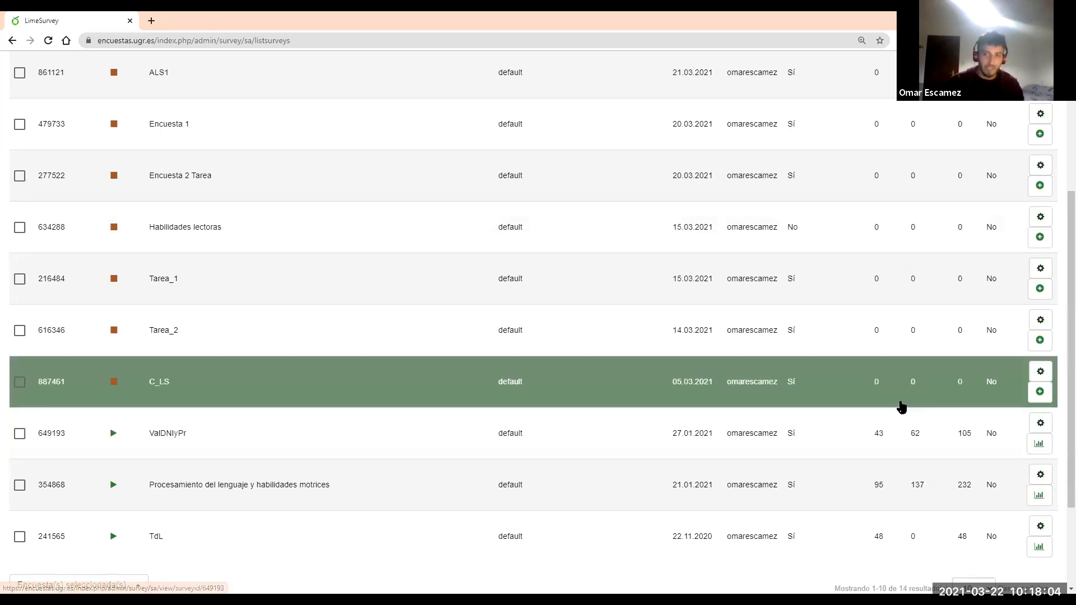
scroll(900, 408, "up", 4)
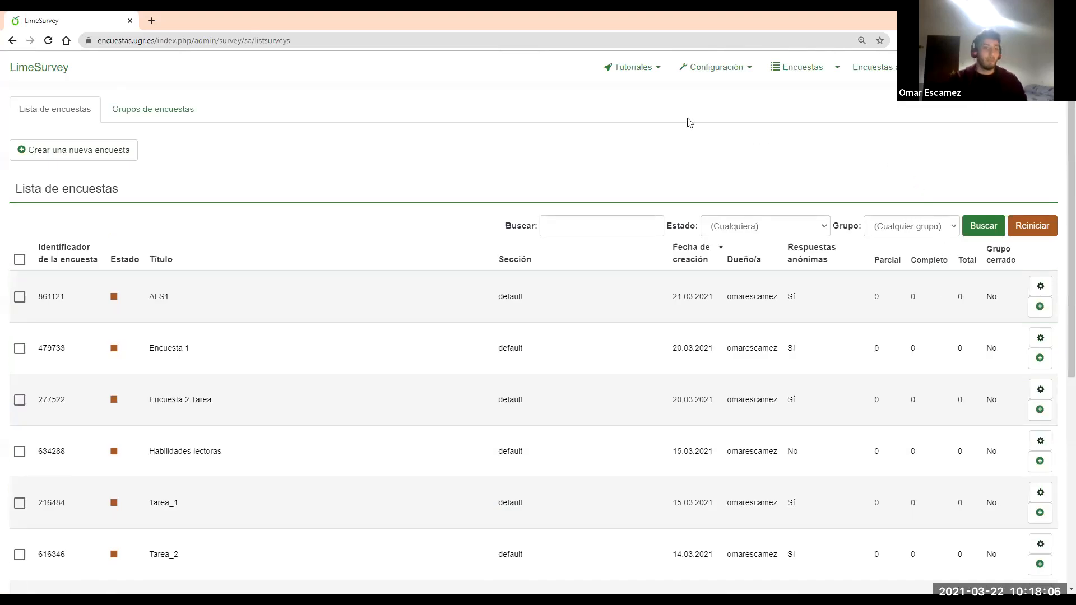
Start Crear una nueva encuesta, glancing at Importar before returning to the Crear form
left_click(82, 153)
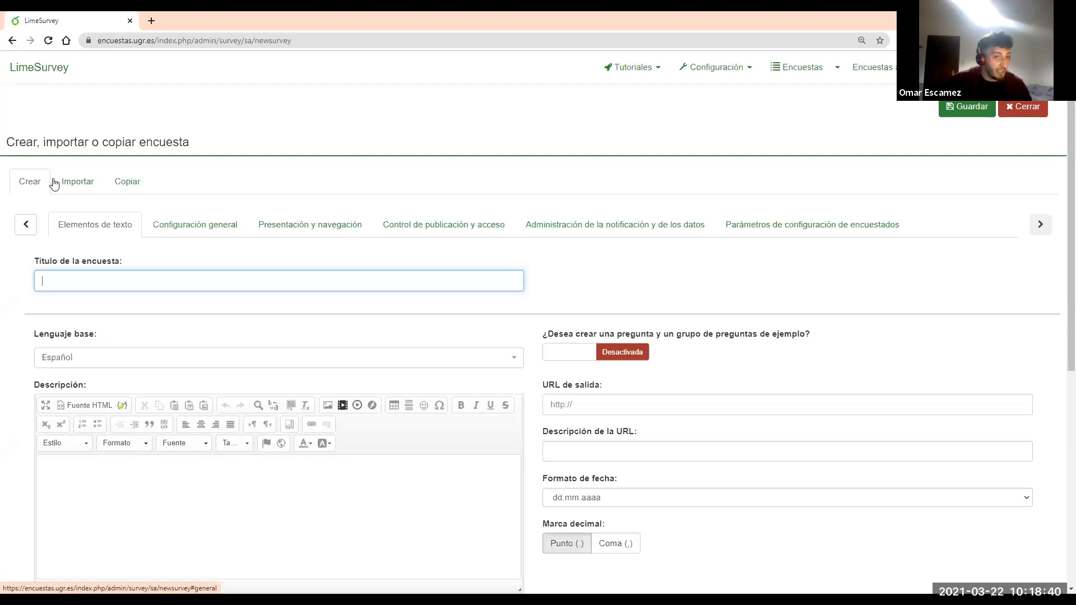
left_click(73, 184)
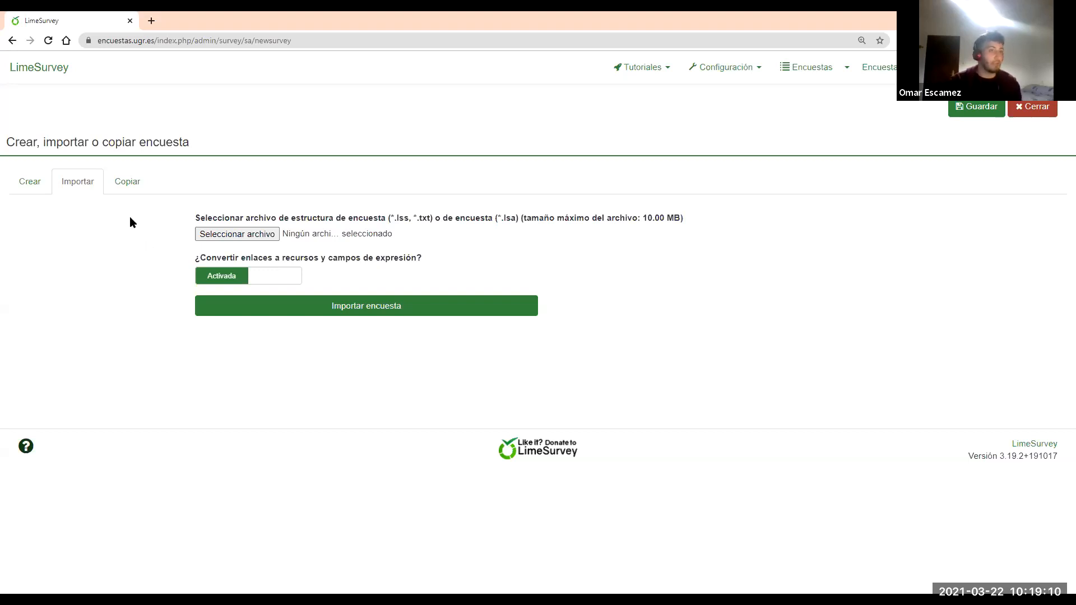
left_click(27, 185)
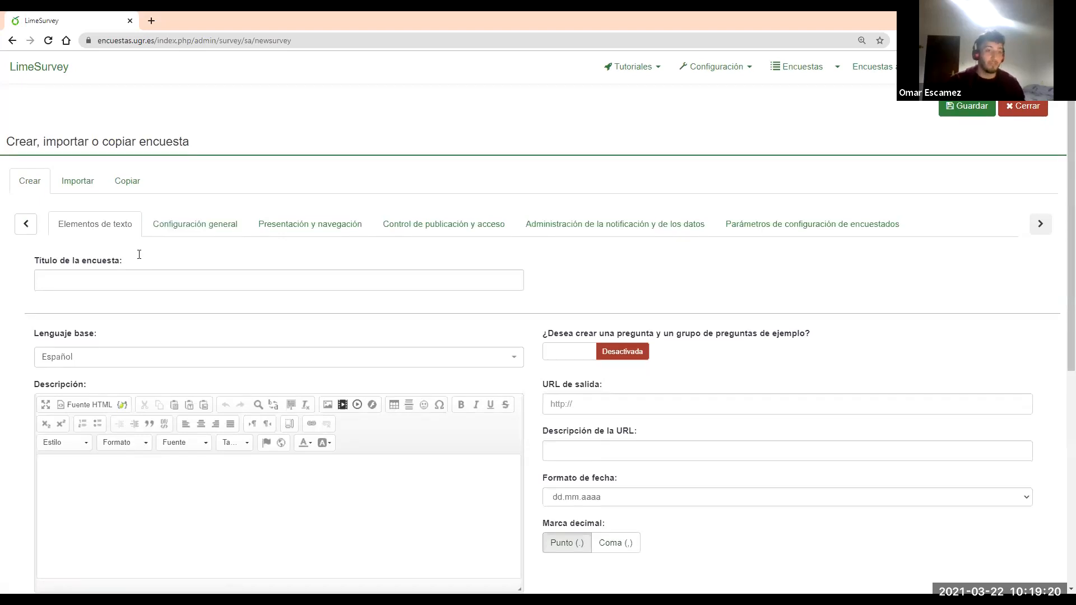
scroll(135, 247, "down", 1)
scroll(157, 192, "down", 1)
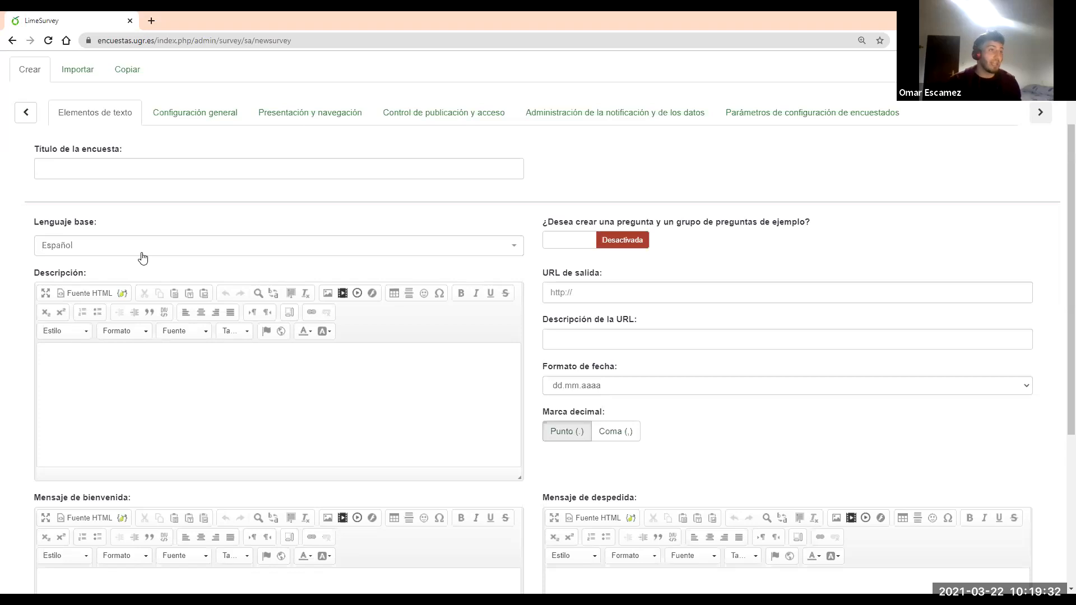
scroll(142, 318, "down", 1)
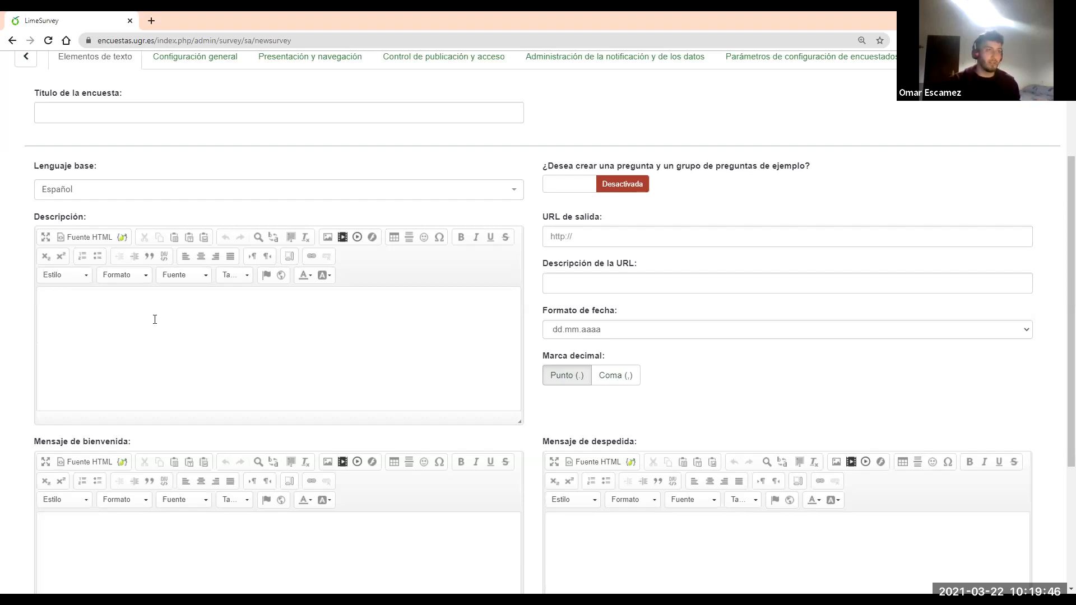
Write the welcome message 'Bienvenido/ al experimento'
scroll(162, 332, "down", 2)
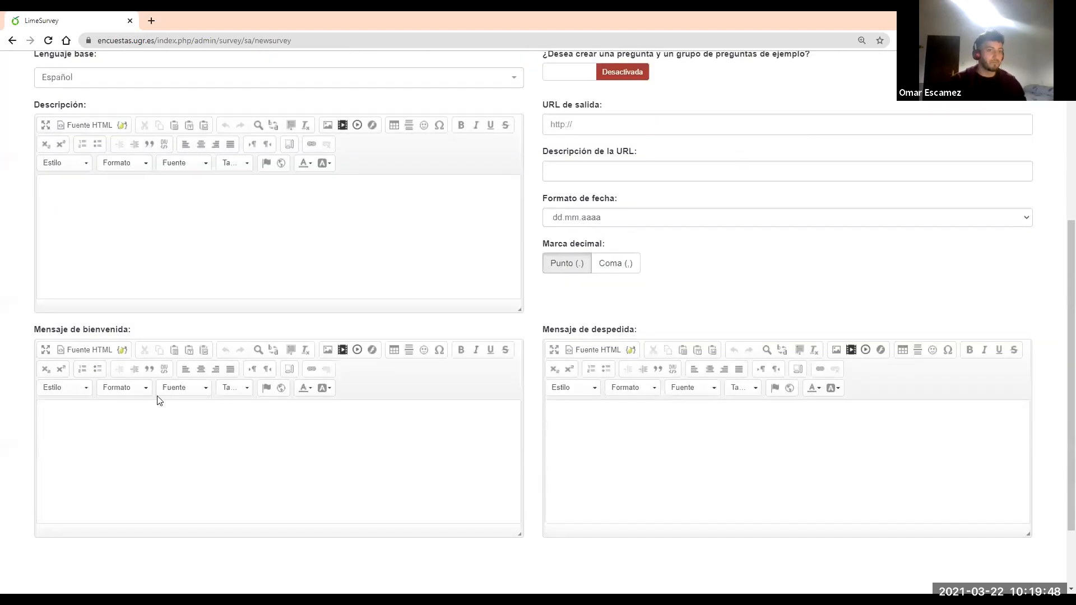
left_click(147, 423)
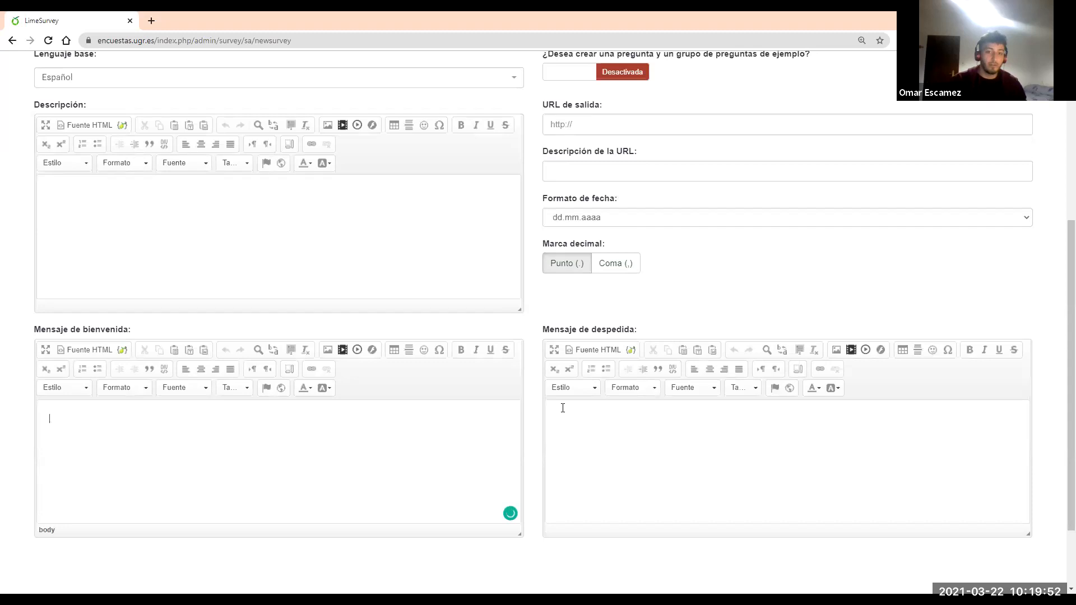
type("Bie")
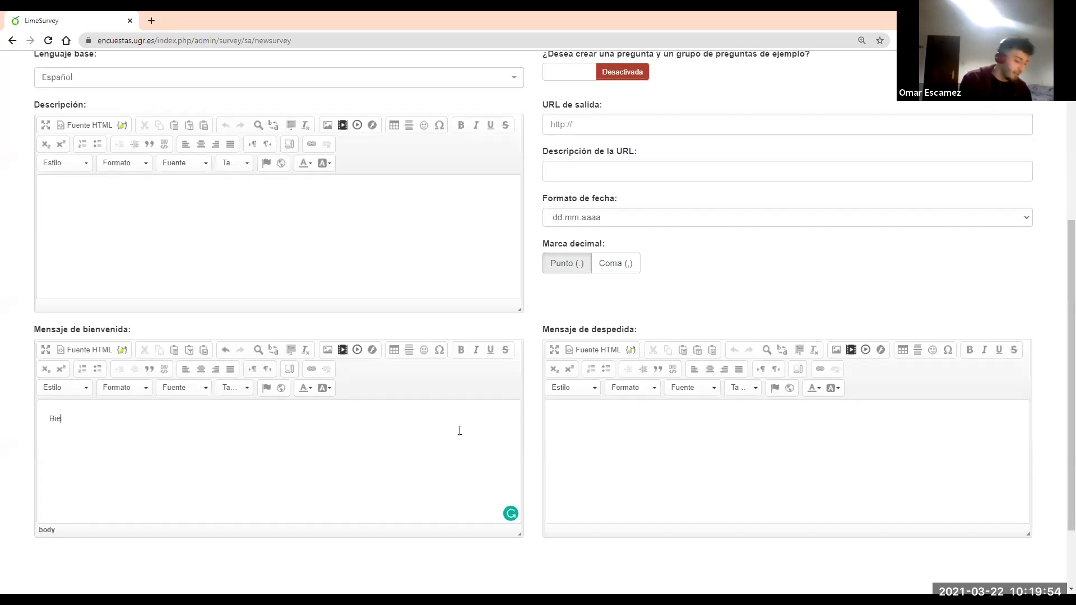
type("nvenido al")
key("BackSpace")
key("BackSpace")
key("BackSpace")
key("BackSpace")
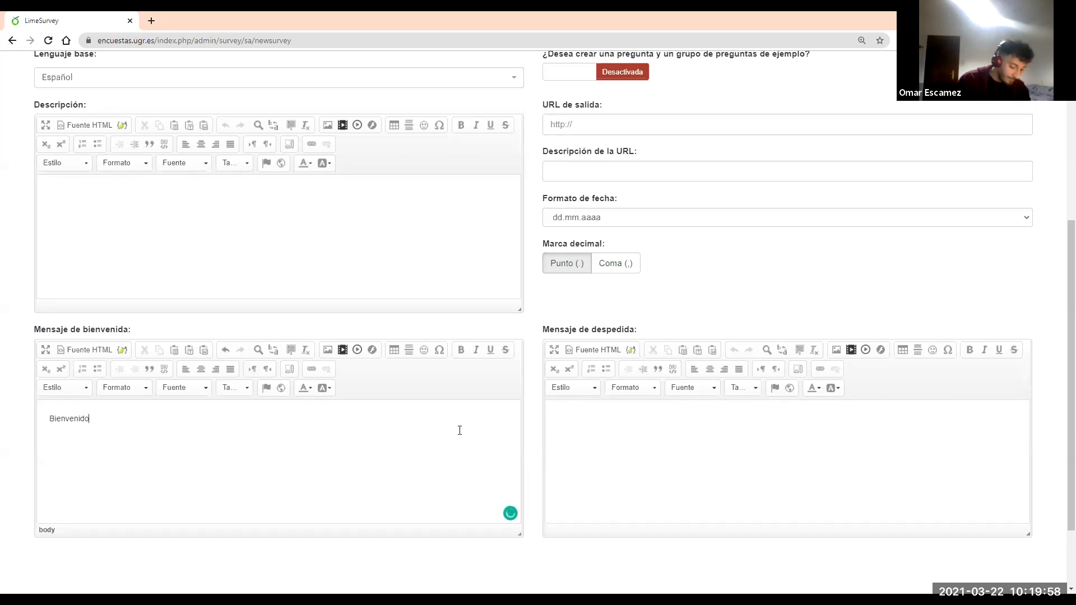
type("o/ al experimento")
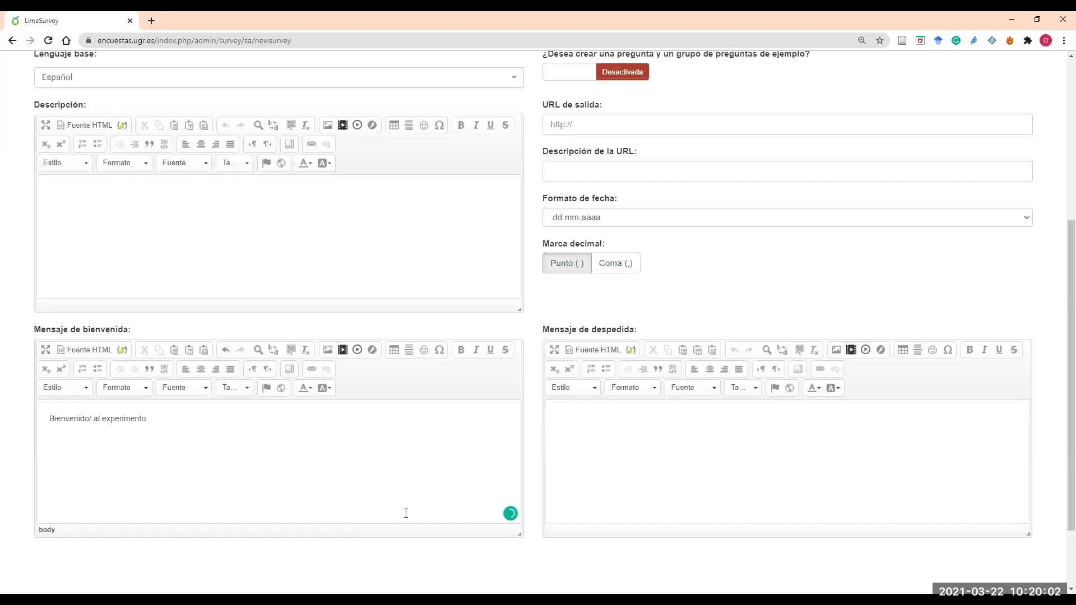
Write the farewell message 'Has terminado la tarea'
scroll(548, 342, "up", 1)
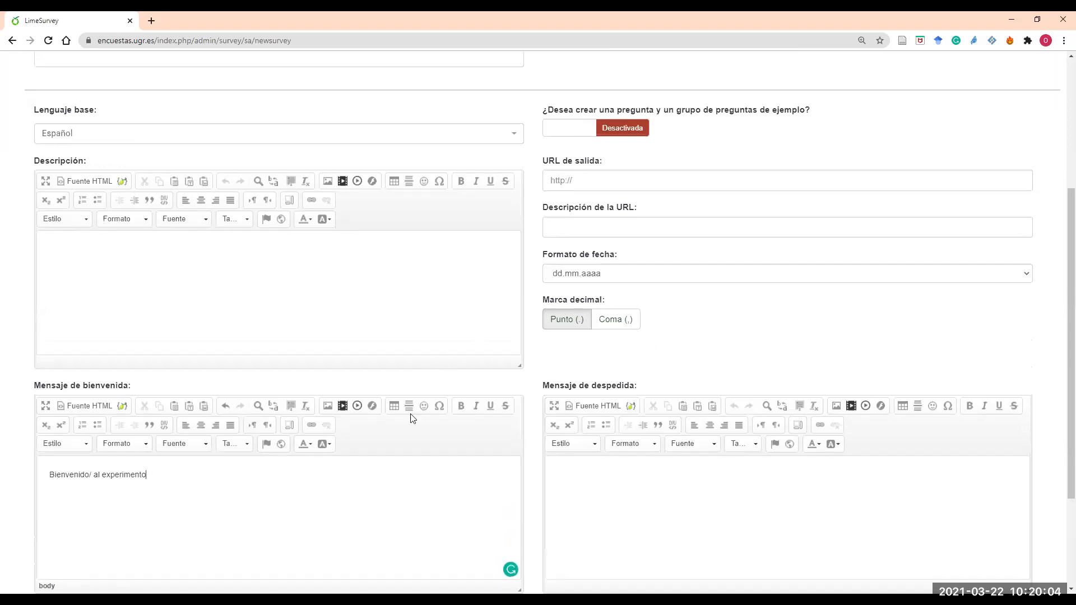
scroll(482, 425, "down", 1)
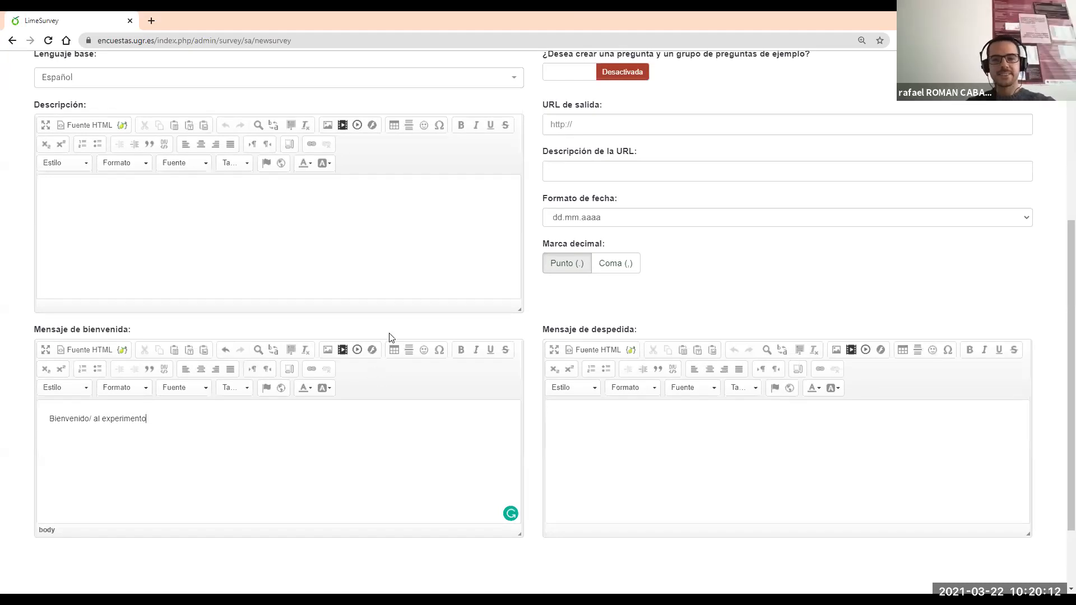
scroll(392, 359, "up", 3)
scroll(561, 421, "down", 2)
left_click(630, 484)
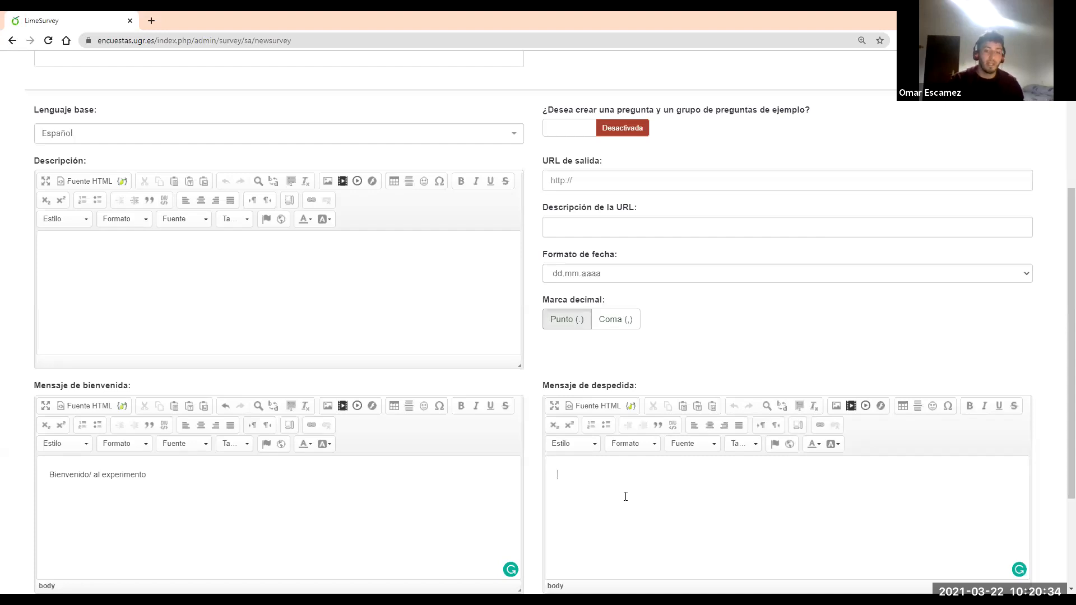
type("Has")
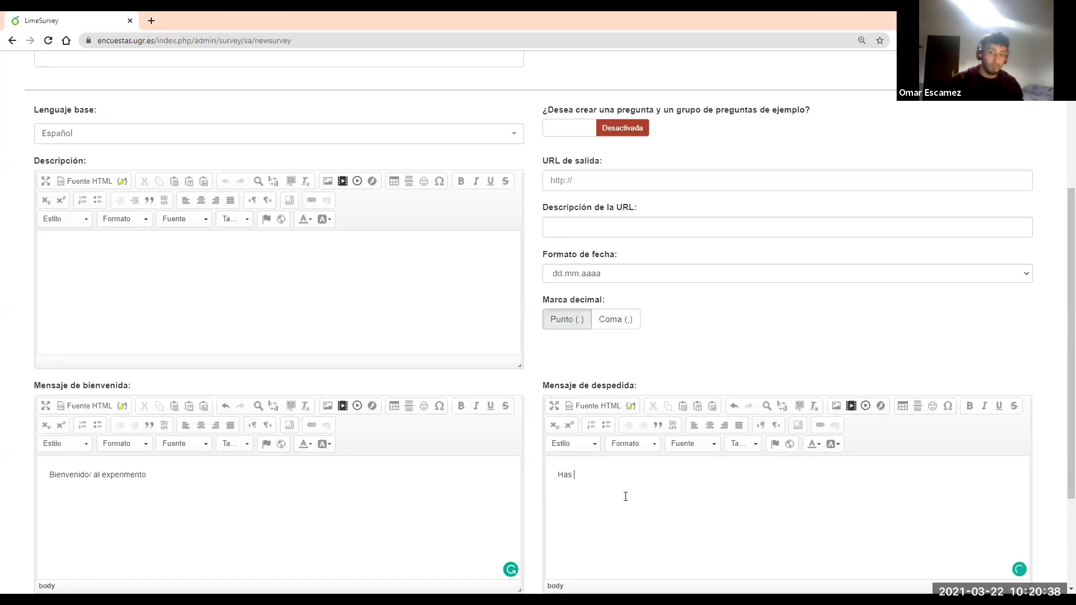
type(" terminado")
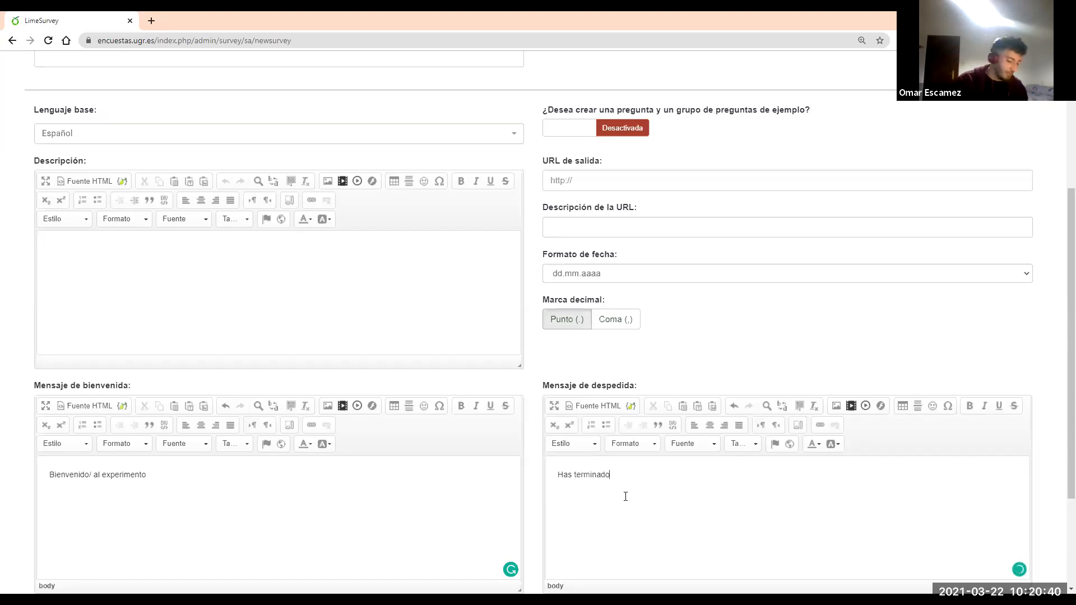
type(" la tarea")
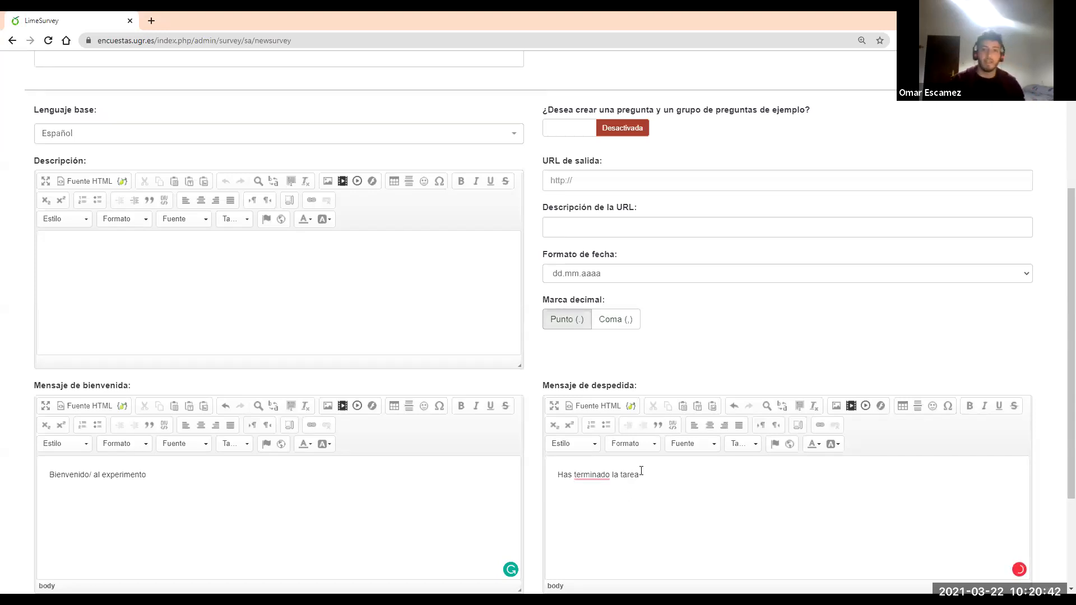
scroll(641, 470, "up", 1)
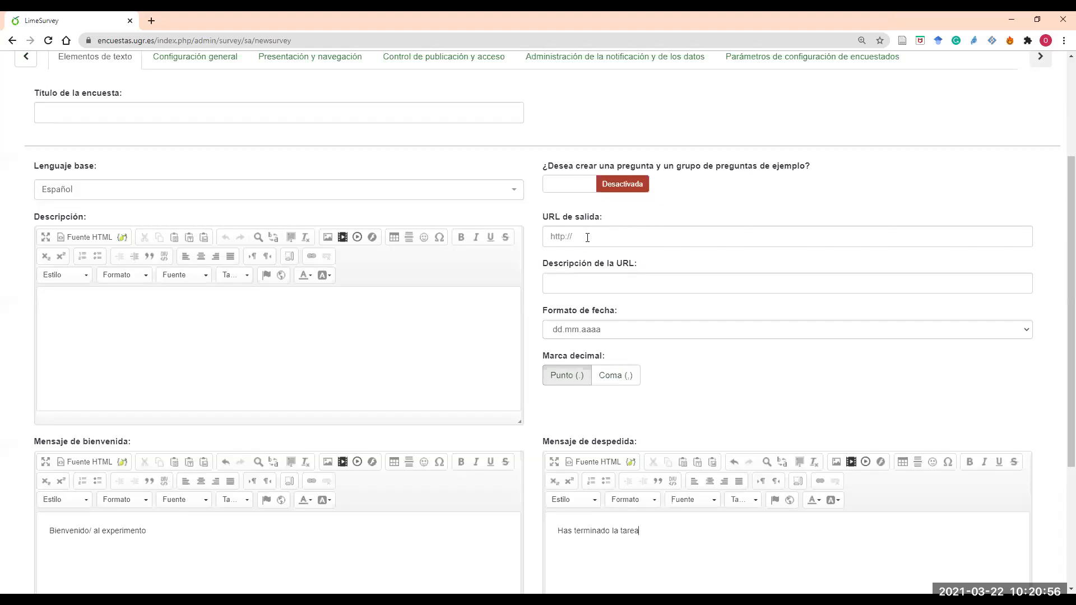
Enter 'Aprendiendo LimeSurvey' as the survey title, correcting the typos
scroll(587, 237, "up", 1)
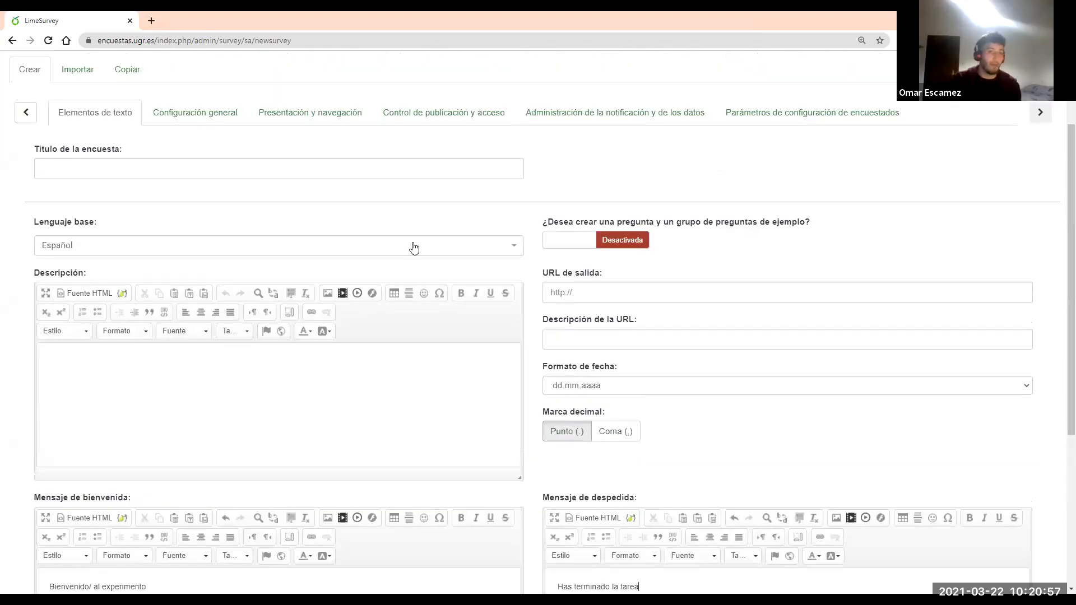
left_click(213, 173)
type("Aprendiendo Limeurveuy")
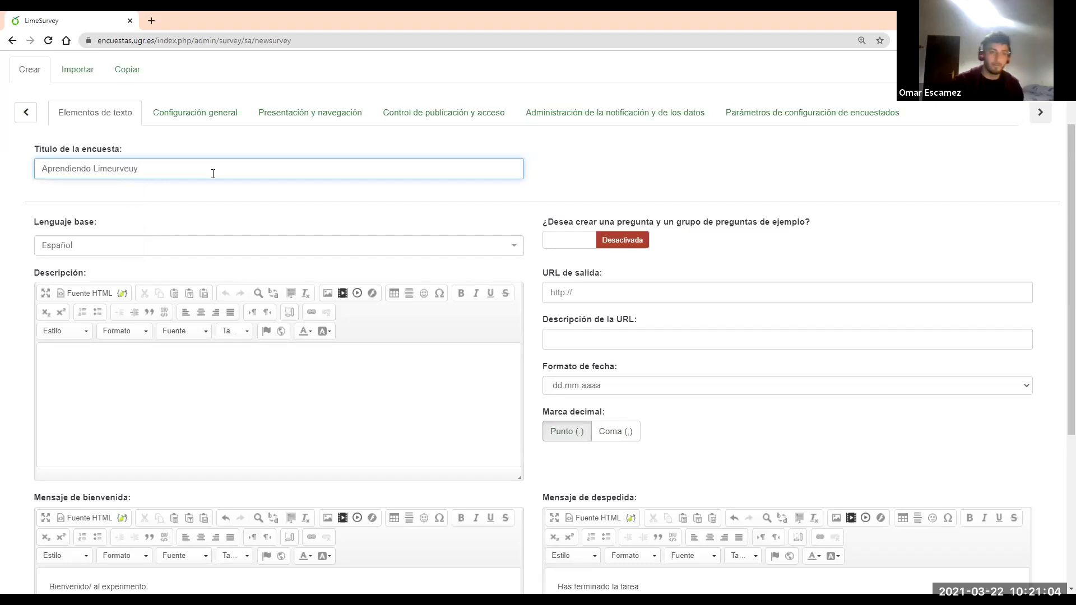
key("BackSpace")
key("BackSpace")
type("y")
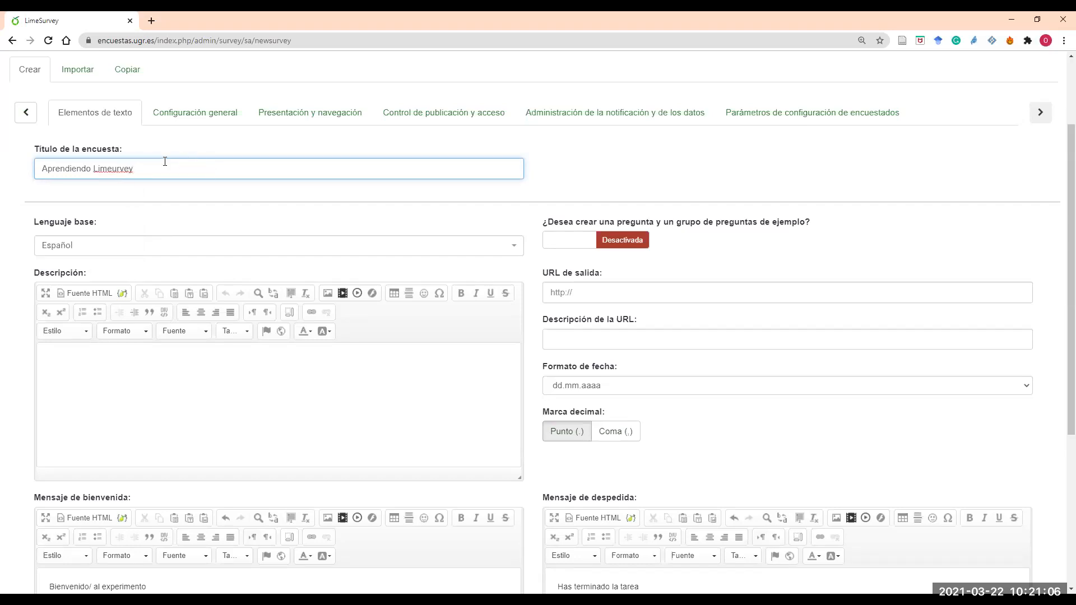
key("Left")
key("Left")
key("Left")
key("Left")
key("Left")
type("S")
scroll(226, 170, "up", 1)
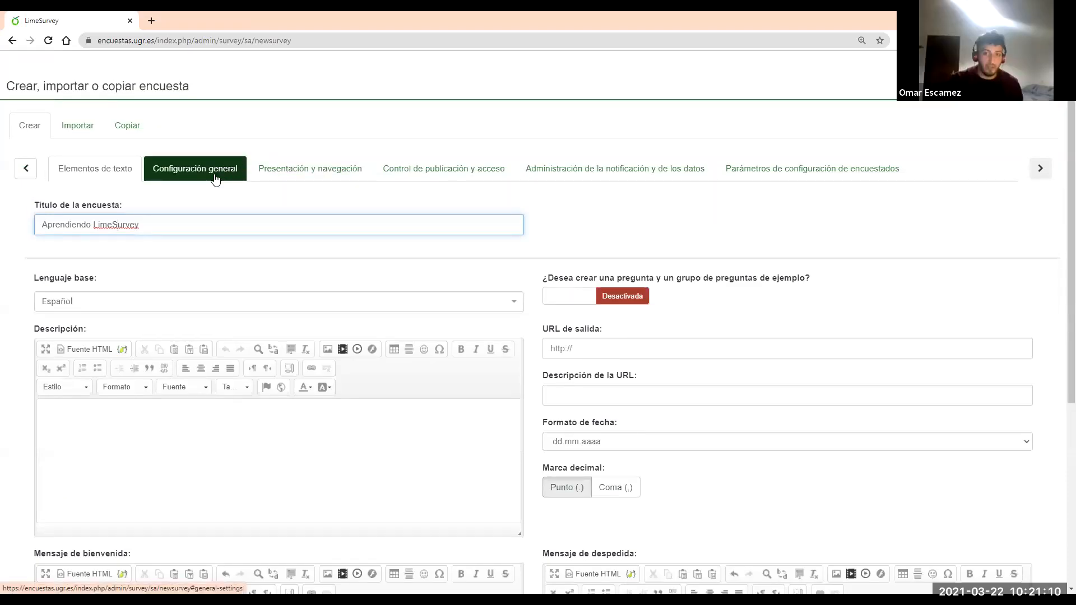
scroll(241, 207, "down", 2)
scroll(312, 199, "up", 2)
In general settings, keep the fruity template and set the format to Sección por Sección
left_click(197, 169)
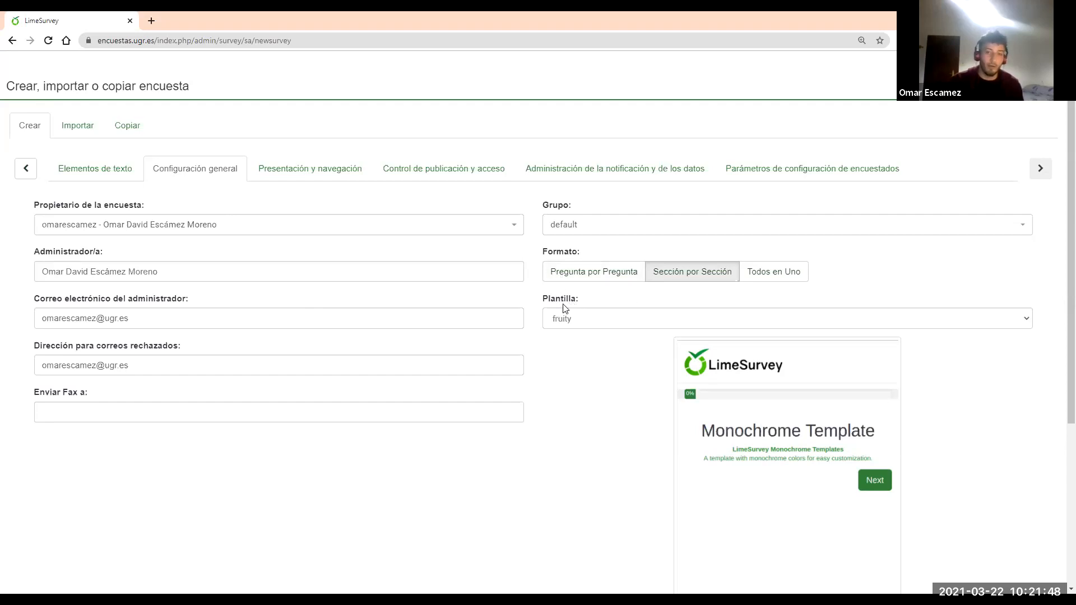
left_click(585, 324)
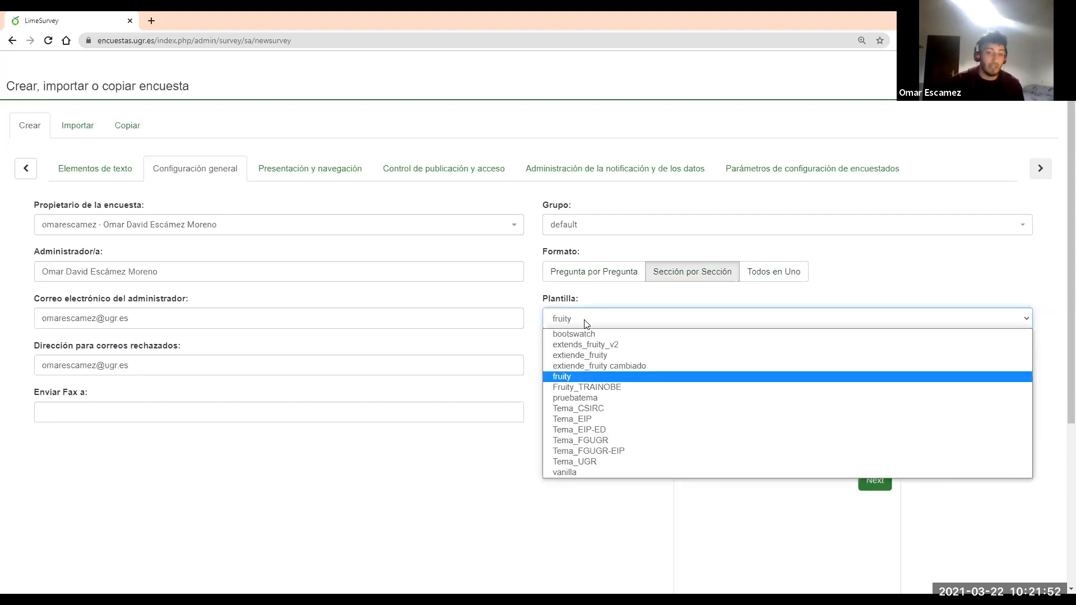
left_click(585, 324)
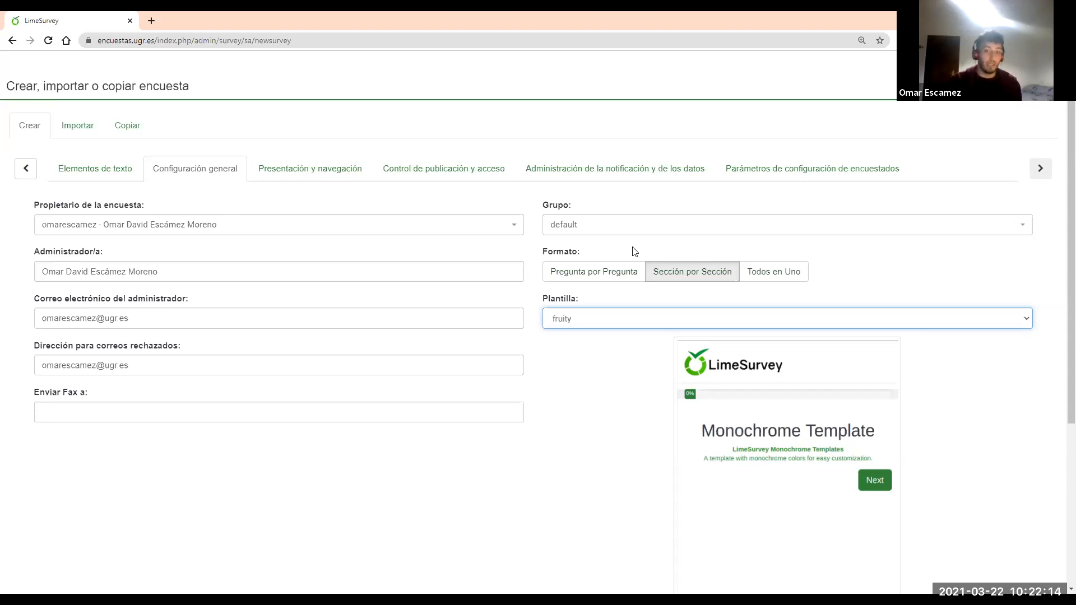
left_click(772, 279)
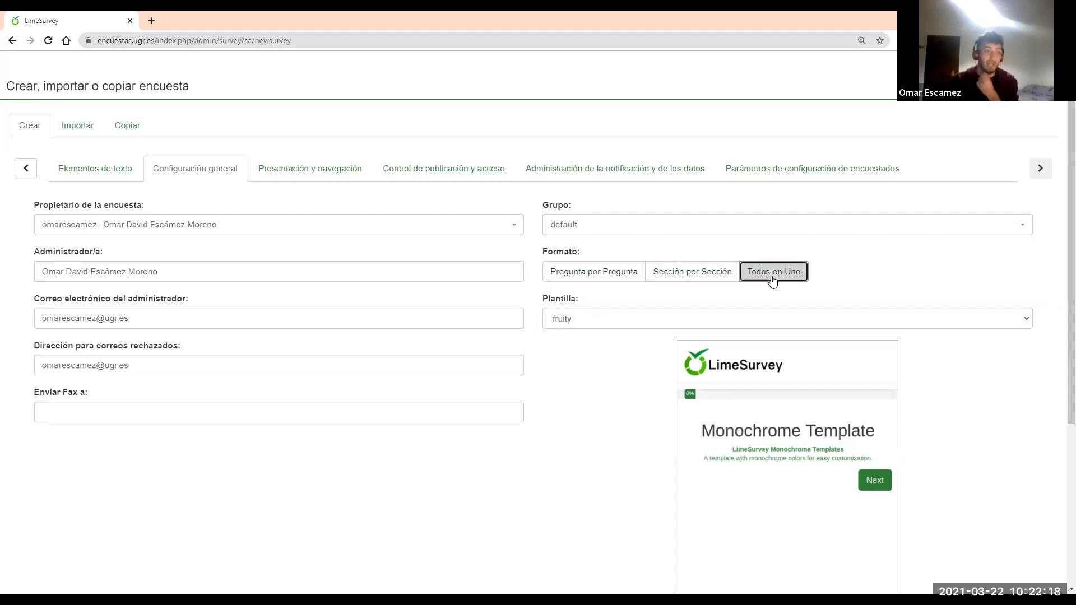
left_click(620, 279)
left_click(670, 280)
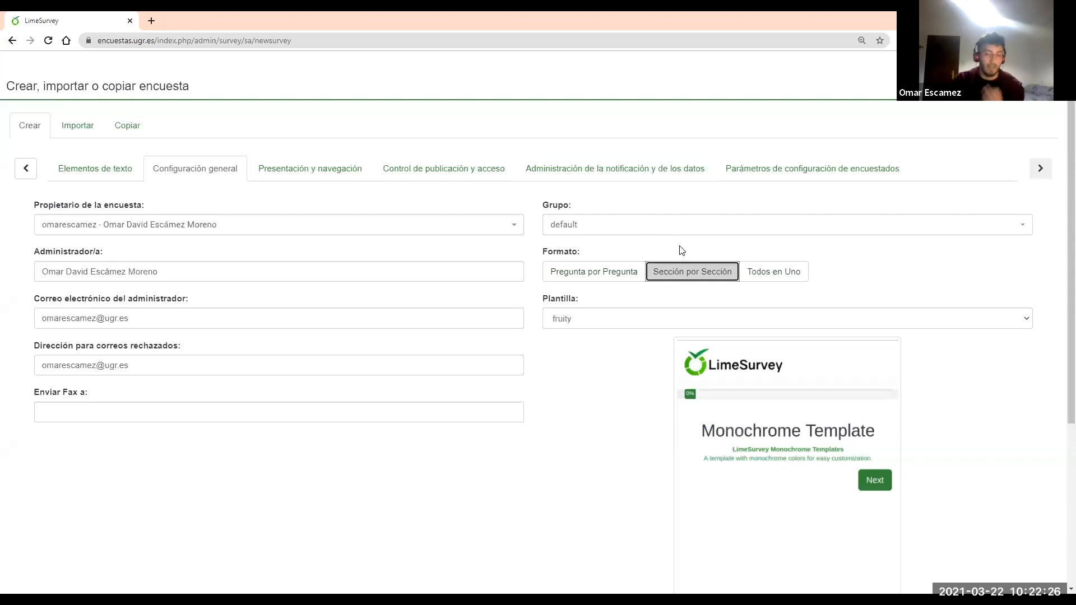
left_click(328, 167)
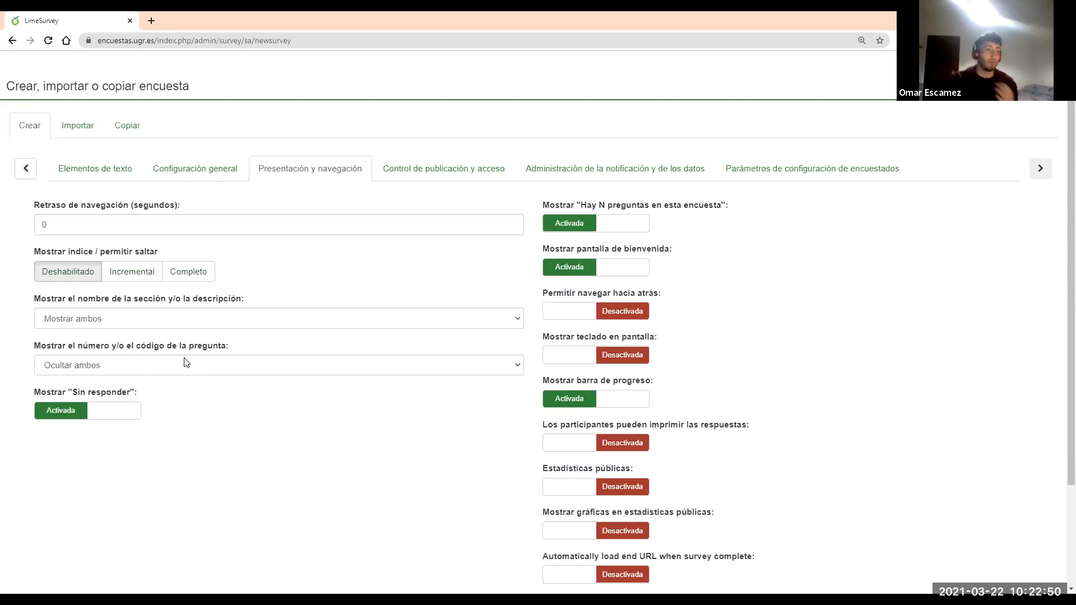
Set section name and description display to Ocultar ambos
left_click(154, 373)
left_click(154, 373)
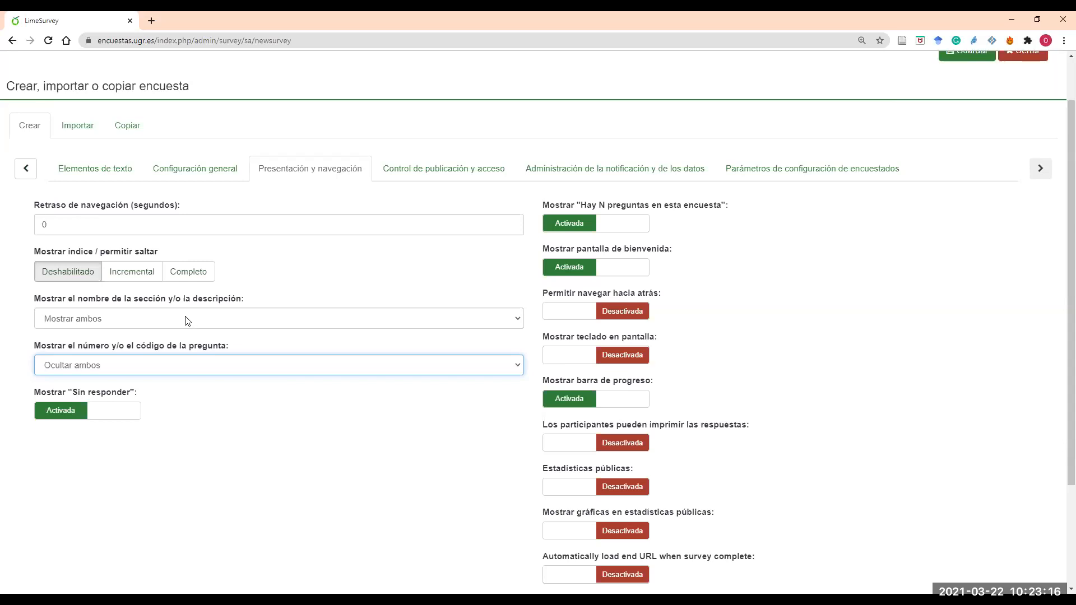
left_click(188, 319)
left_click(145, 367)
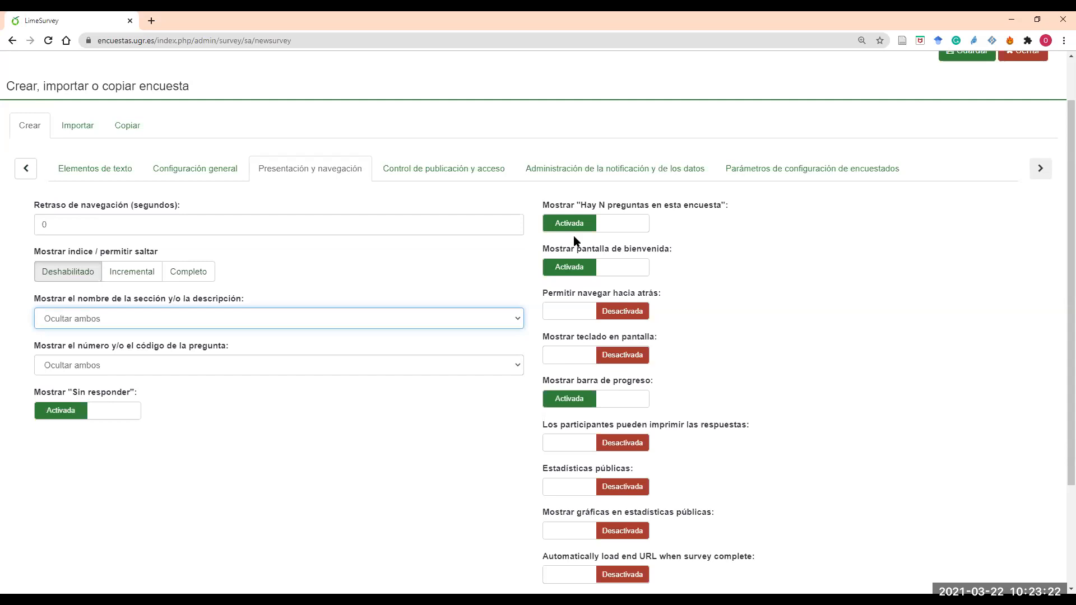
Turn off Mostrar 'Hay N preguntas' and the progress bar
scroll(696, 243, "down", 1)
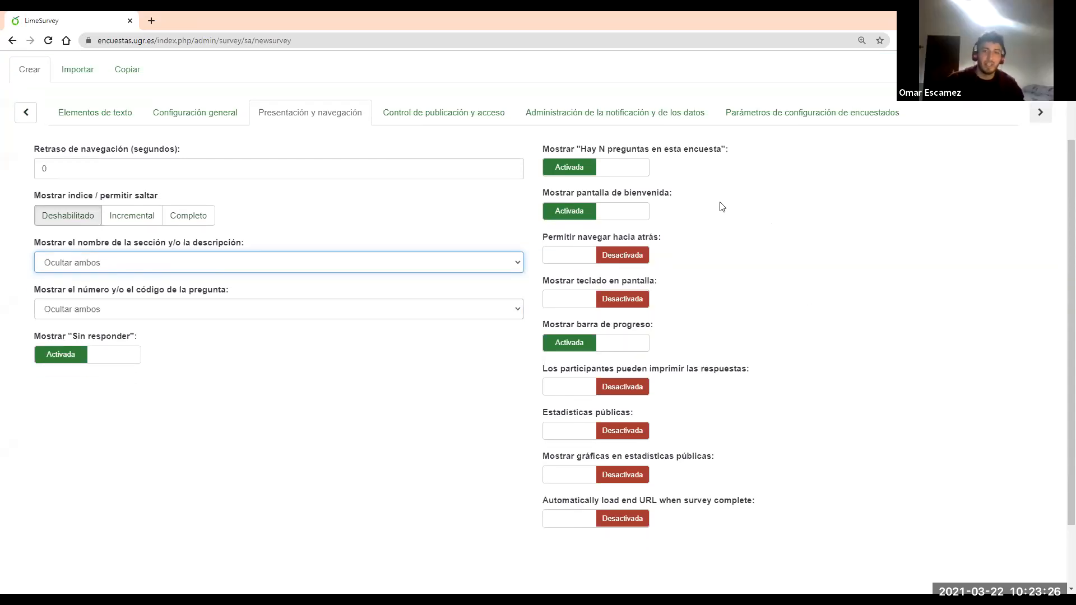
left_click(584, 177)
left_click(586, 178)
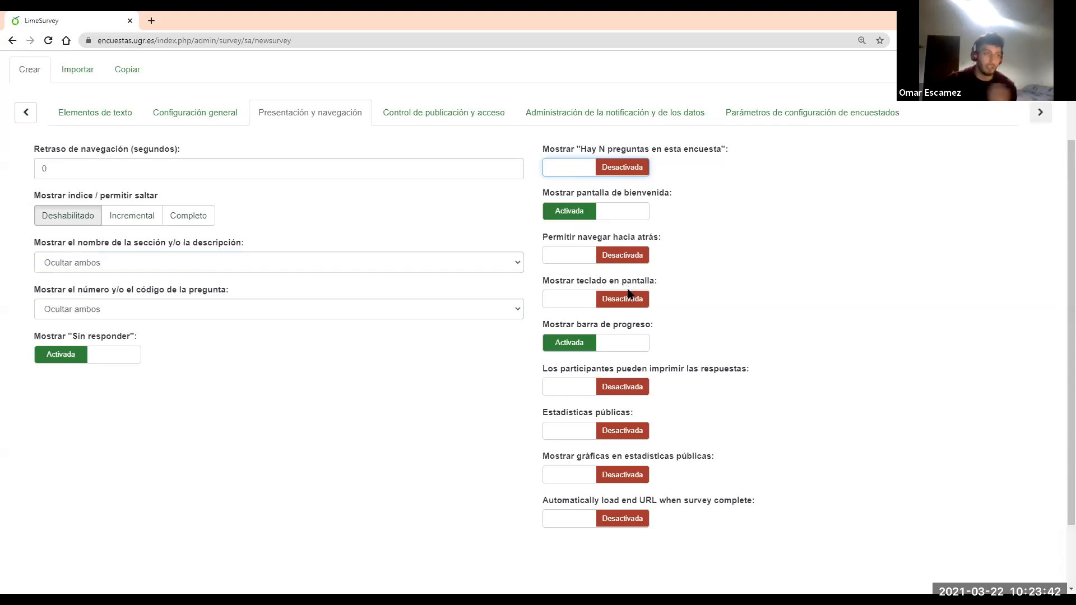
scroll(731, 294, "down", 1)
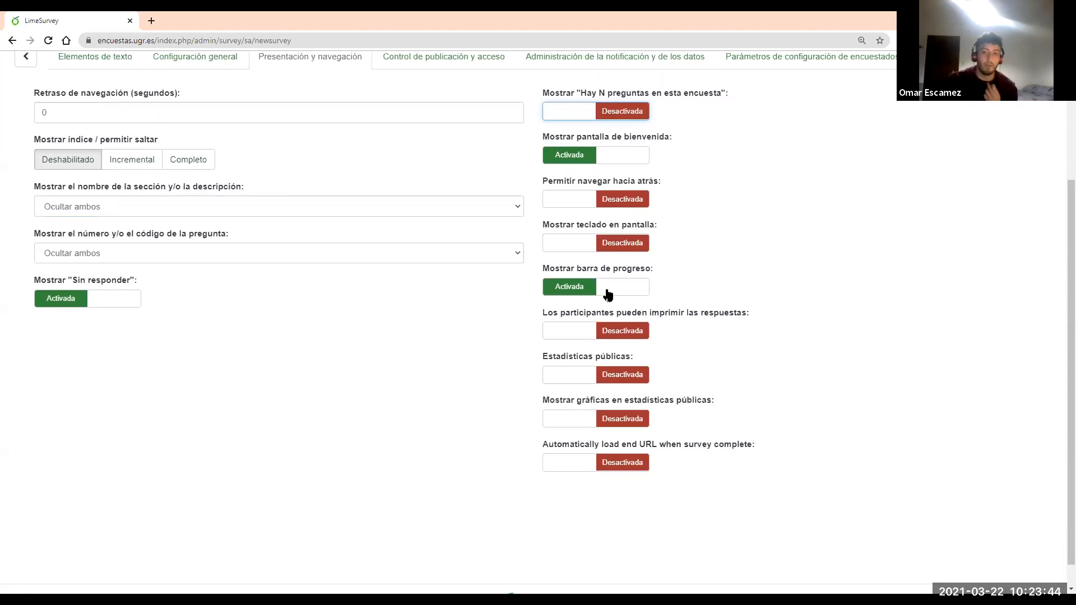
left_click(608, 289)
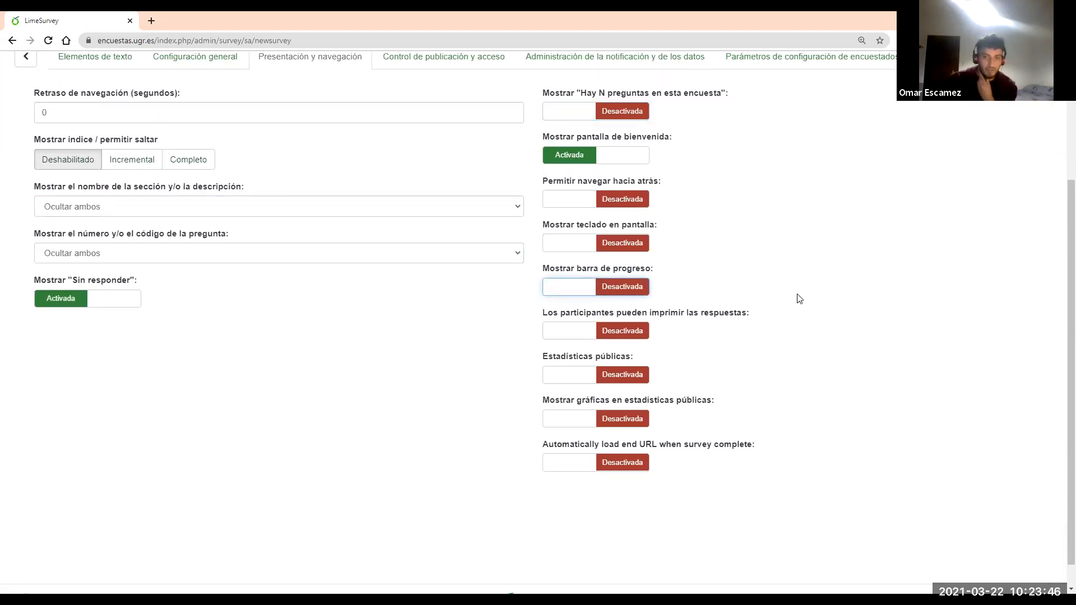
scroll(749, 302, "up", 1)
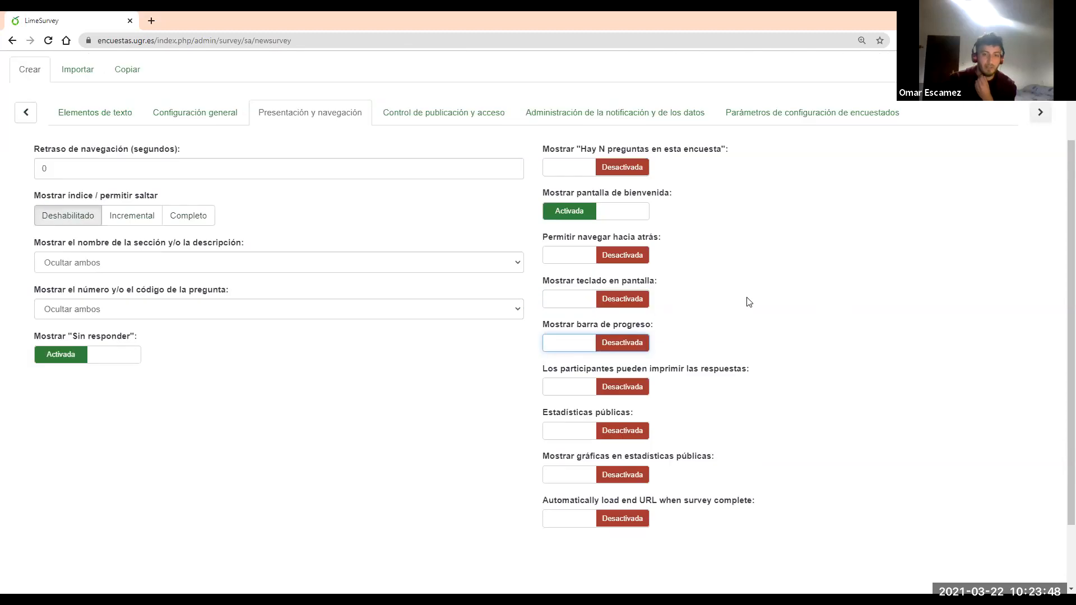
scroll(728, 325, "down", 1)
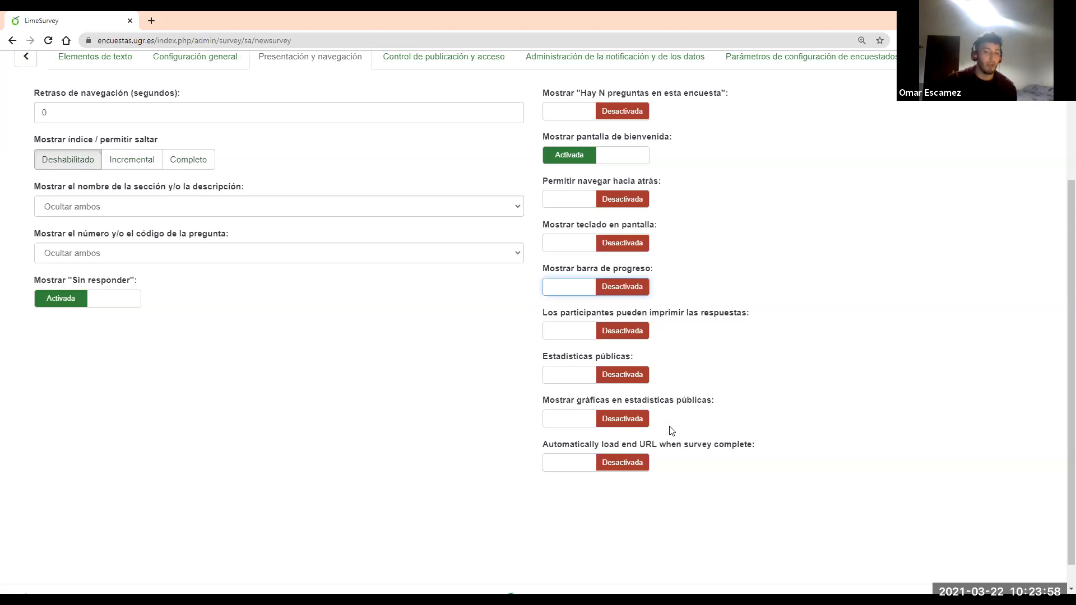
scroll(616, 426, "up", 3)
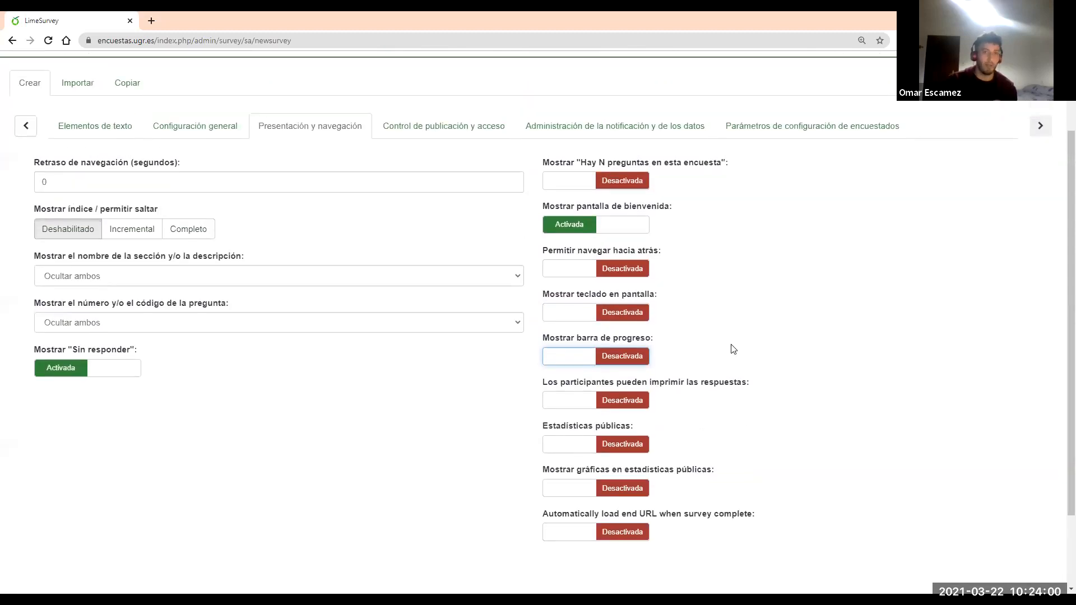
In Control de publicación y acceso, toggle the repeat-participation cookie option back and forth
left_click(478, 223)
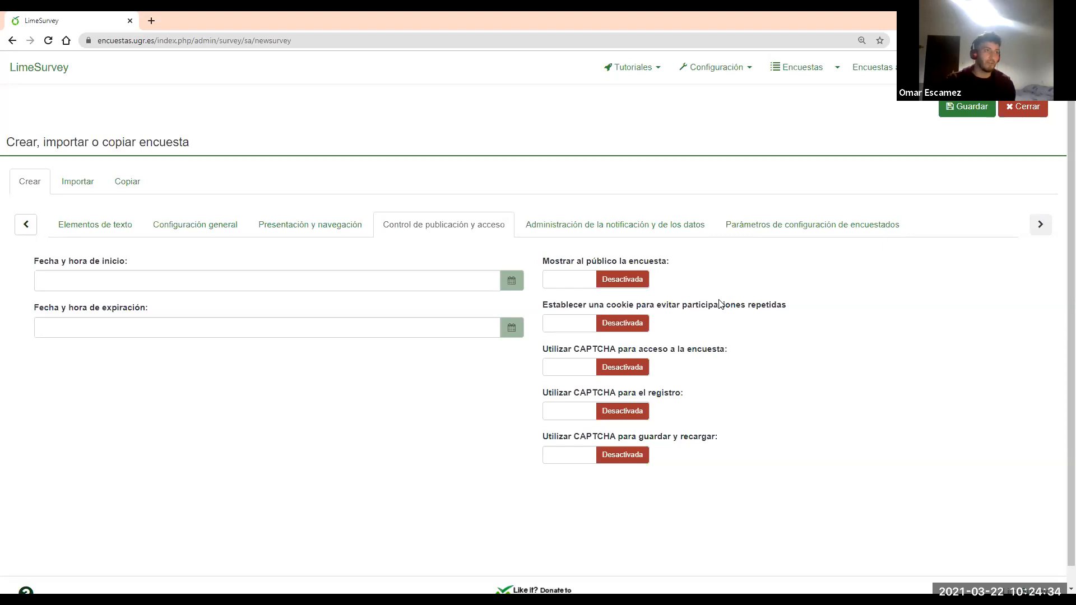
left_click(580, 324)
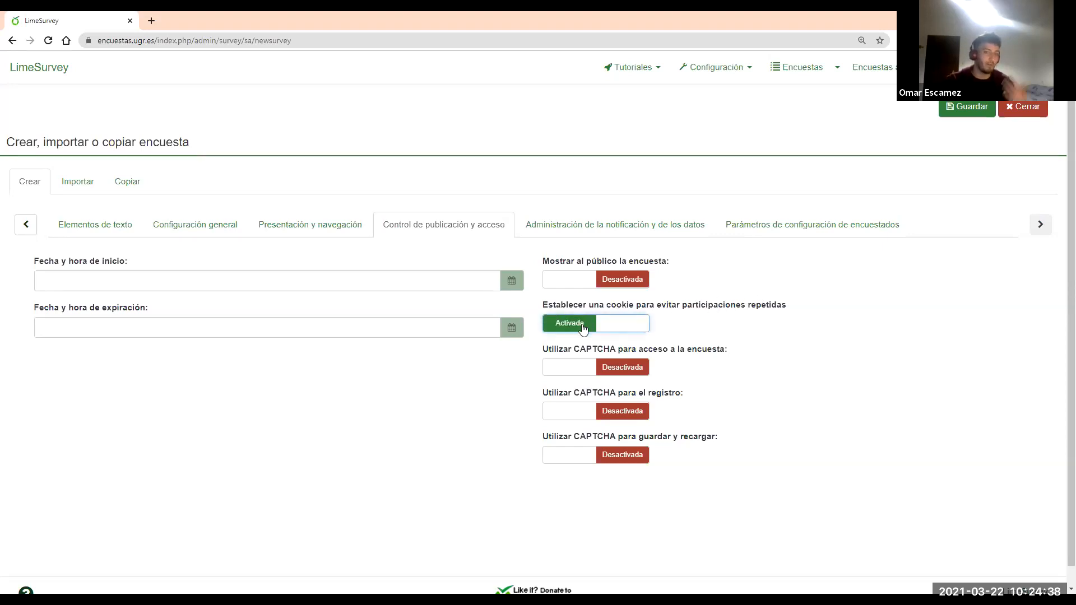
left_click(583, 329)
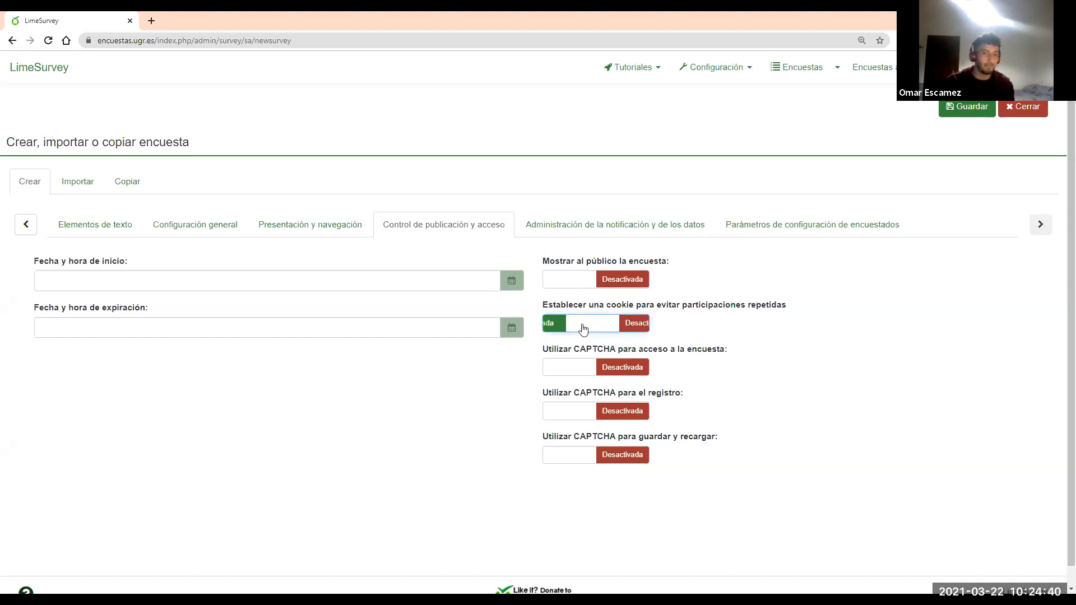
left_click(582, 329)
left_click(583, 328)
left_click(593, 230)
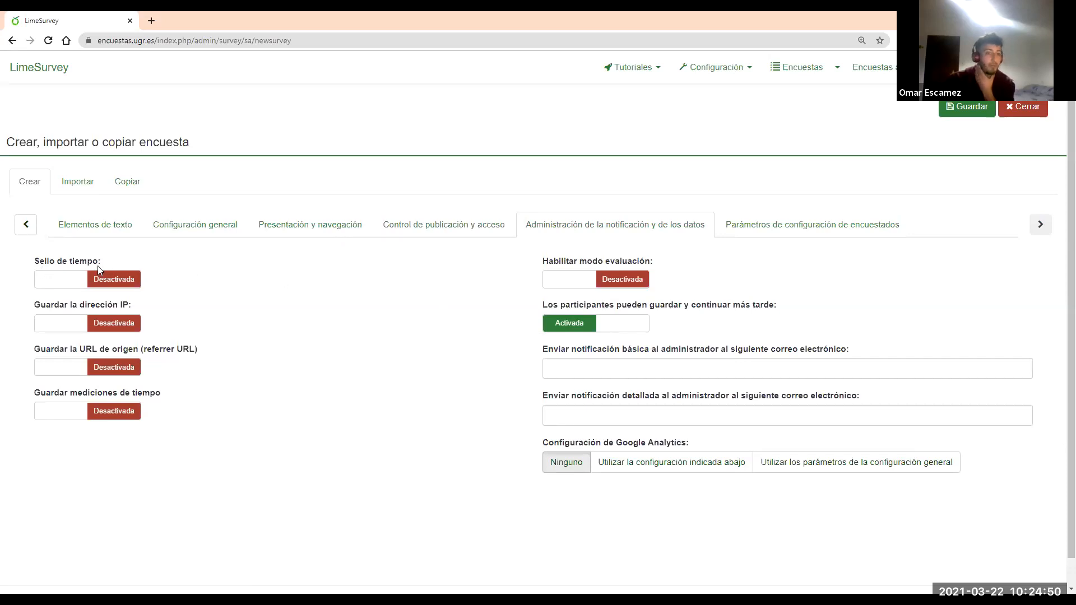
Enable timestamps, referrer URL and timing measurements, and disable save-and-continue-later
left_click(111, 280)
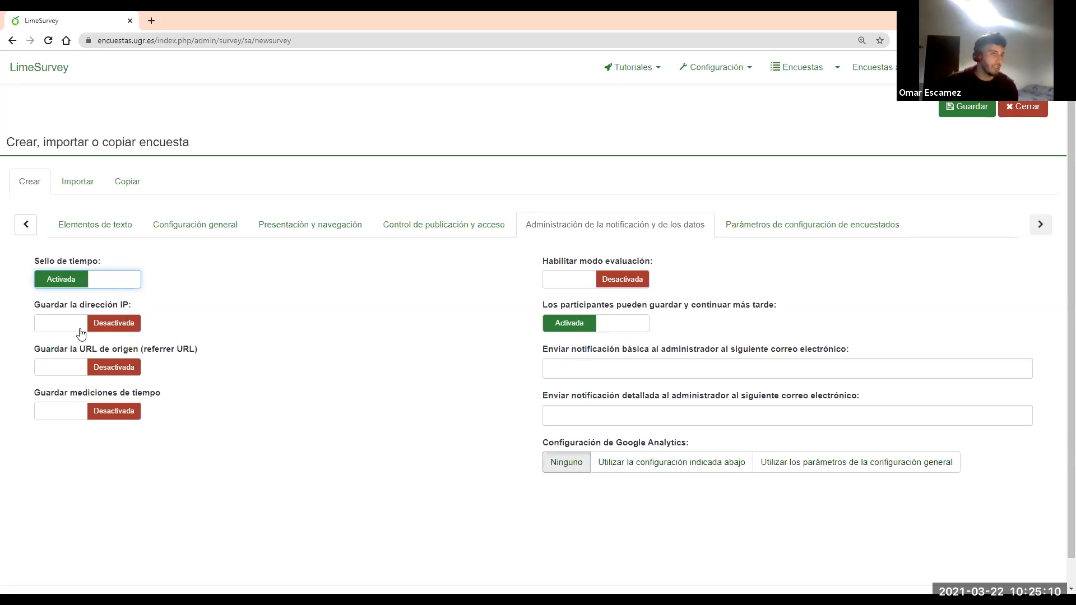
left_click(78, 378)
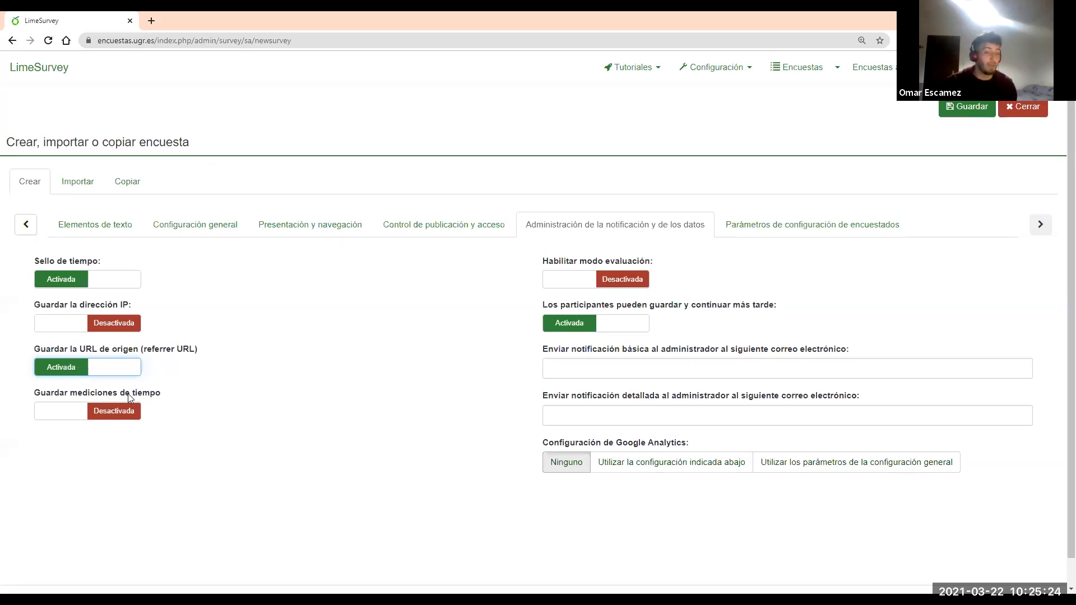
left_click(106, 414)
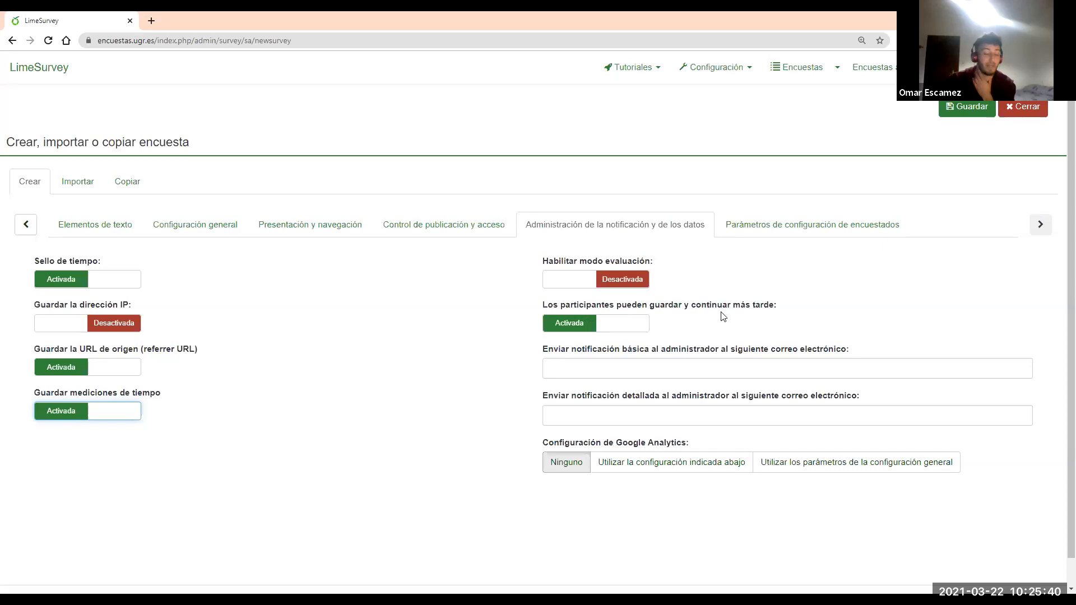
left_click(599, 335)
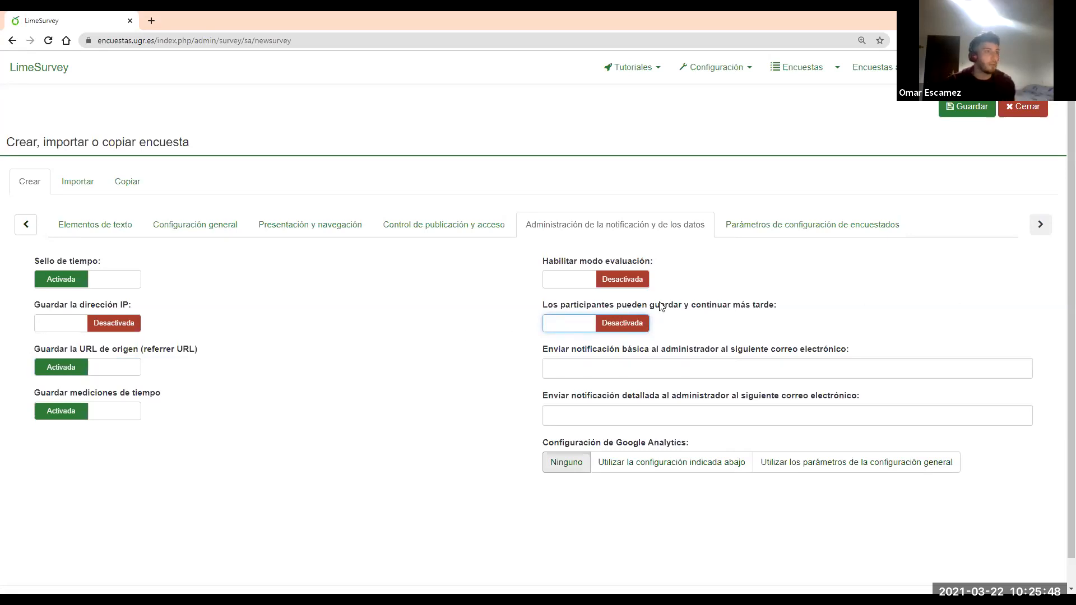
left_click(815, 227)
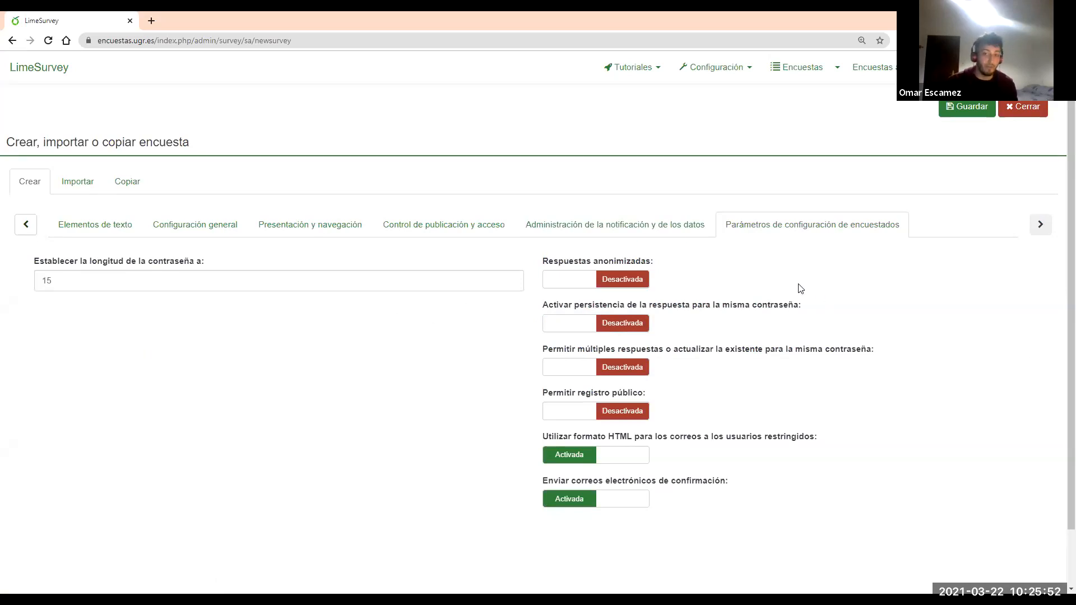
Turn on Respuestas anonimizadas and save, creating survey ID 361347
scroll(812, 293, "down", 1)
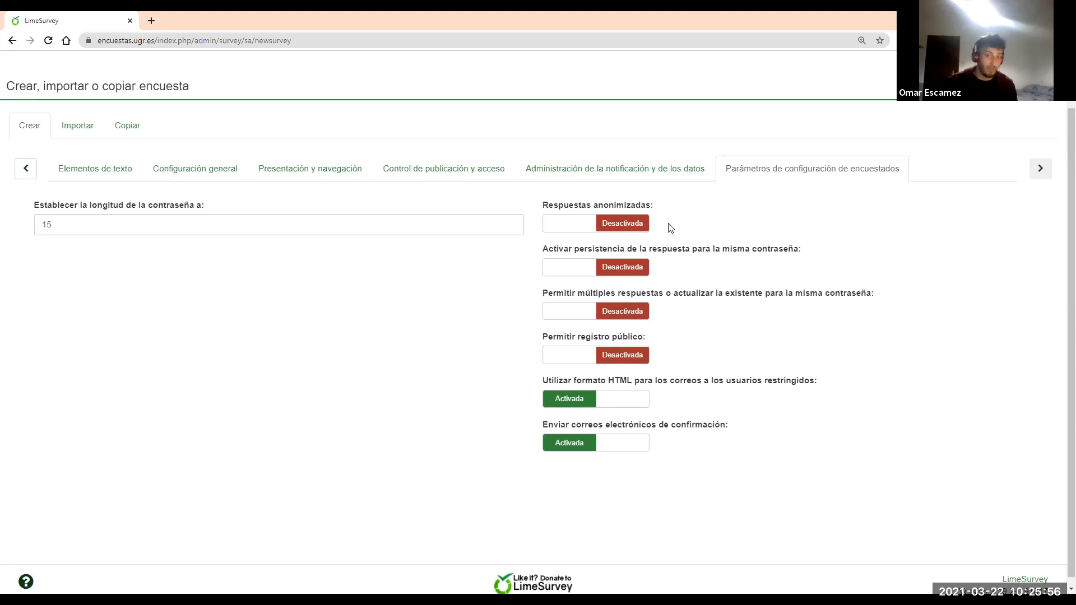
left_click(587, 225)
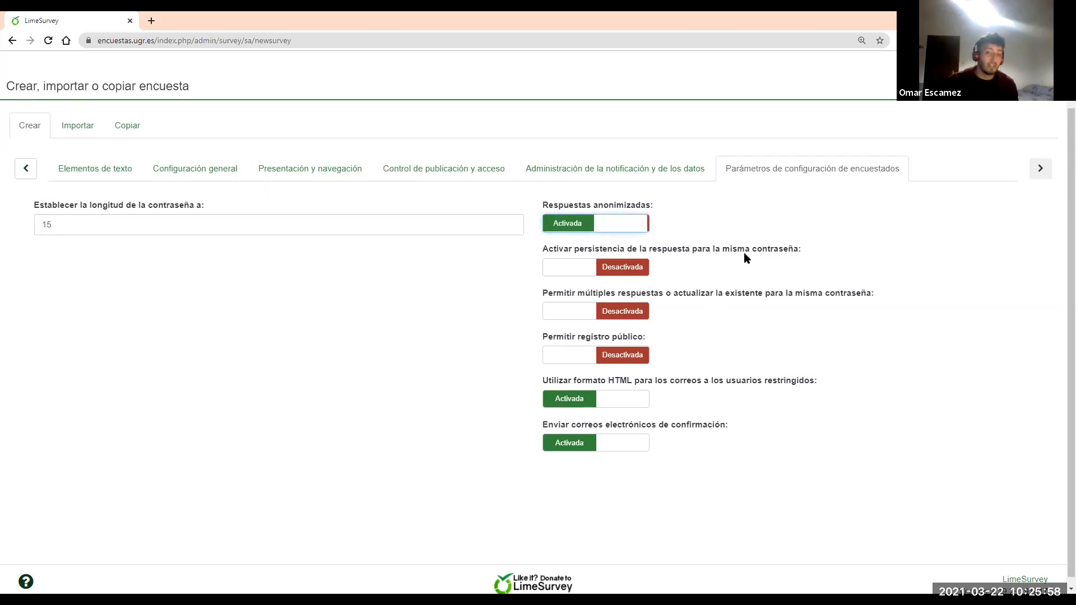
scroll(744, 257, "up", 1)
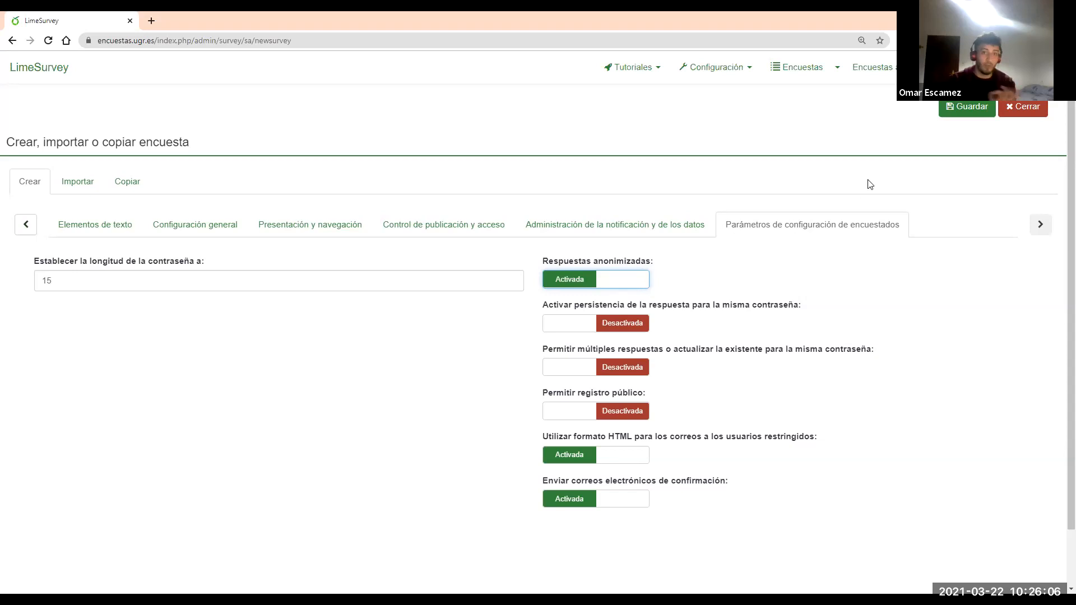
left_click(968, 116)
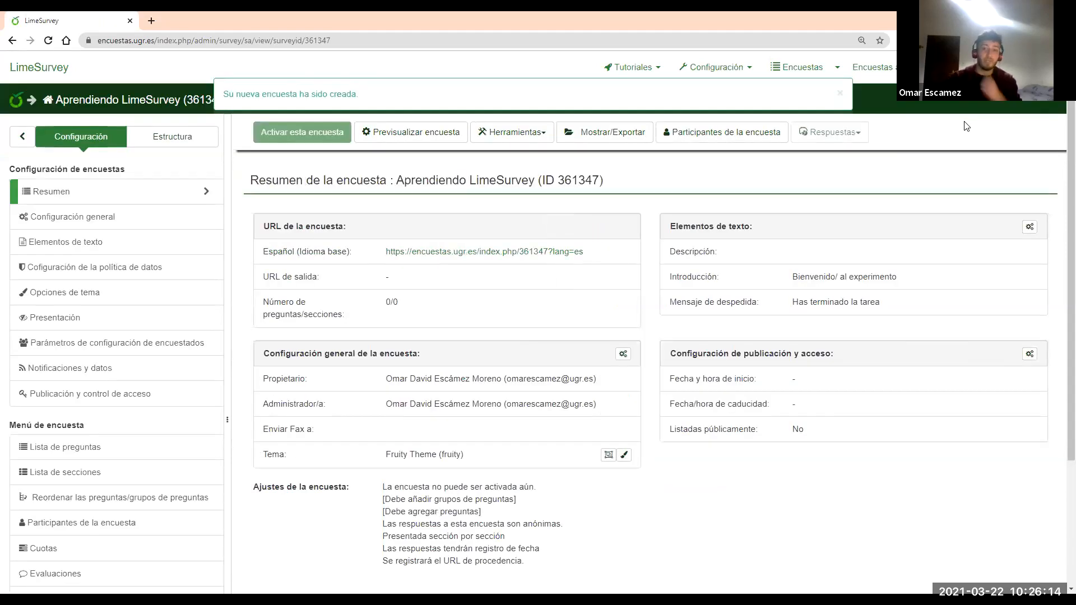
left_click(840, 94)
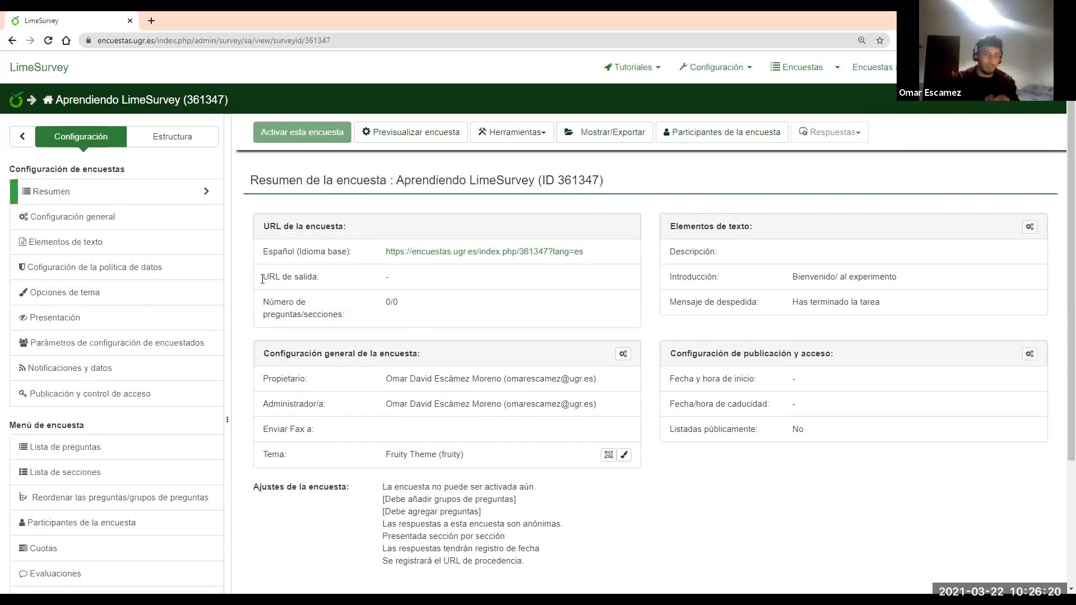
left_click(54, 72)
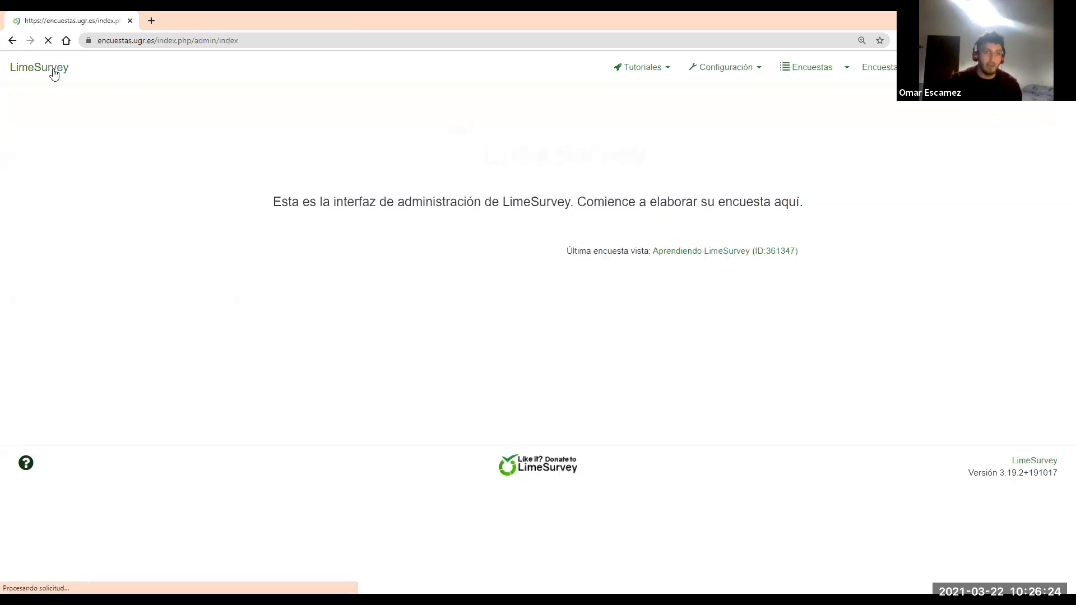
left_click(550, 348)
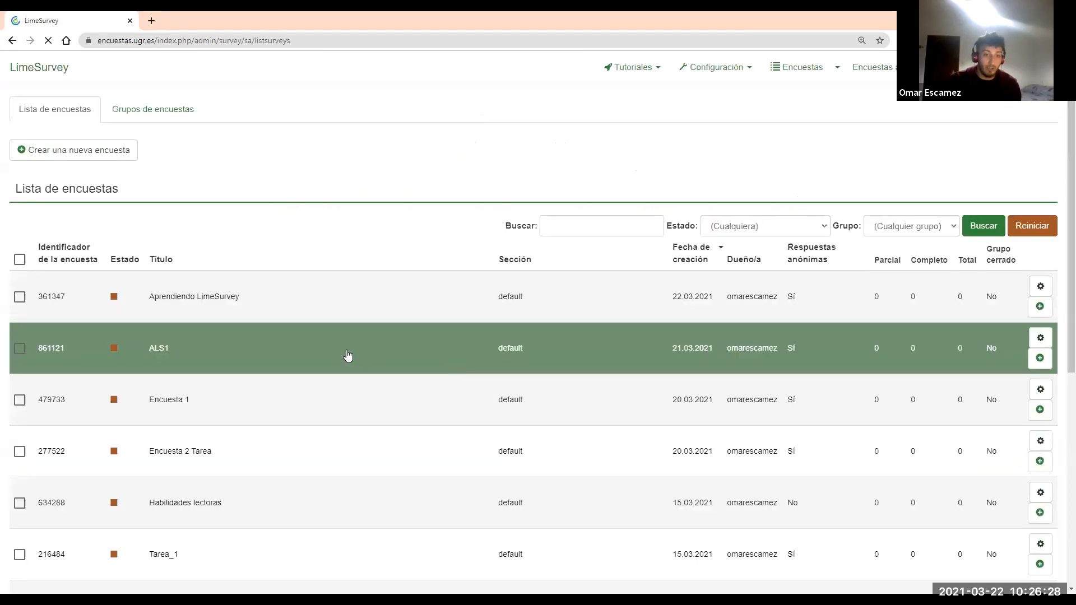
left_click(231, 297)
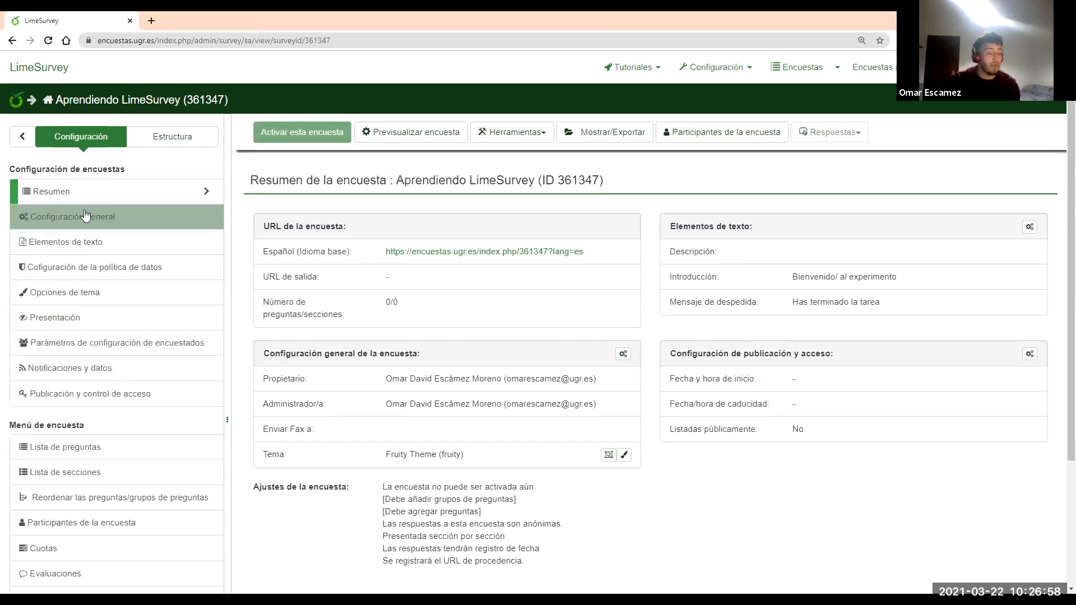
Open the data policy settings and try inline policy text with the label 'Sí, doy mi consentimiento'
left_click(110, 267)
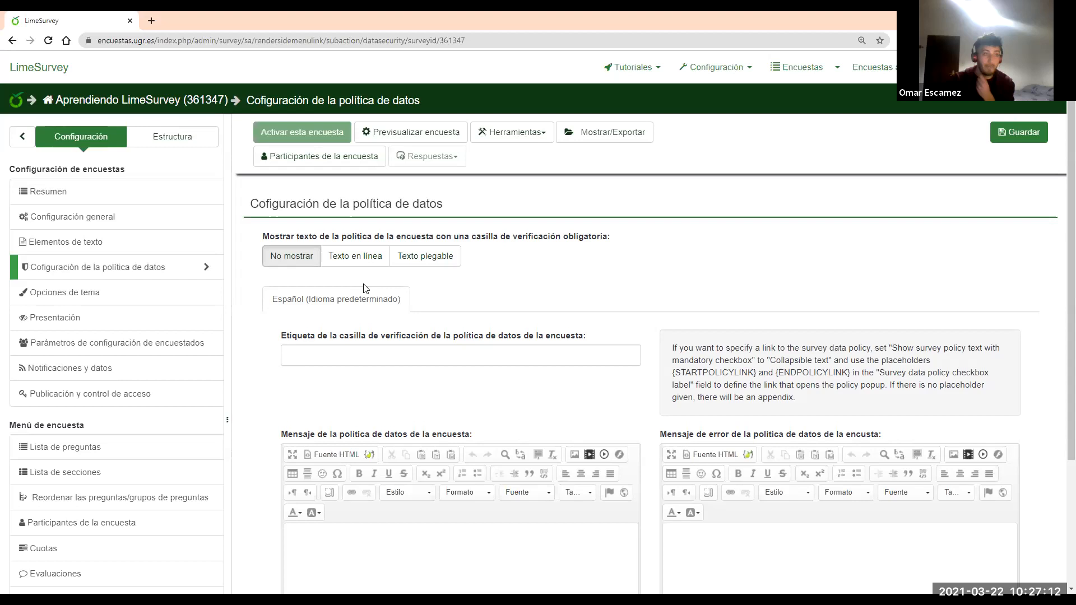
left_click(372, 266)
scroll(365, 339, "down", 2)
left_click(378, 458)
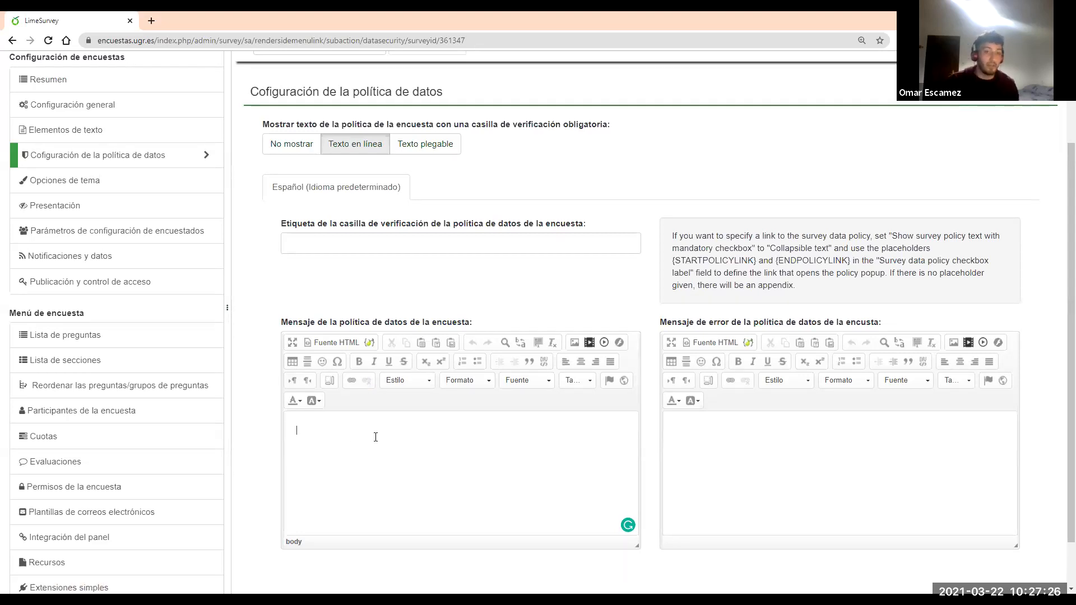
left_click(361, 247)
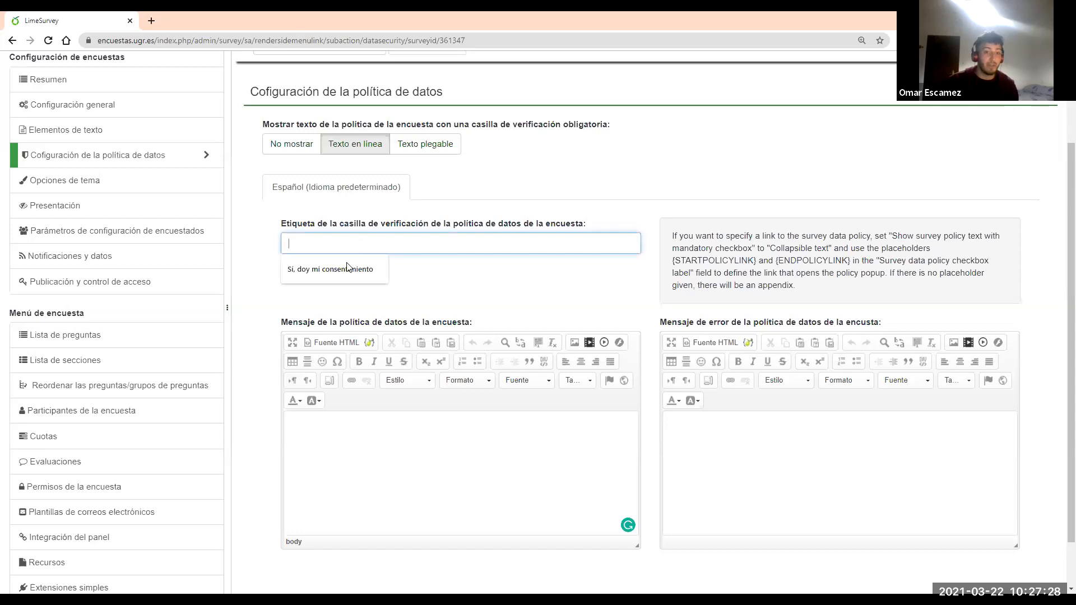
left_click(347, 268)
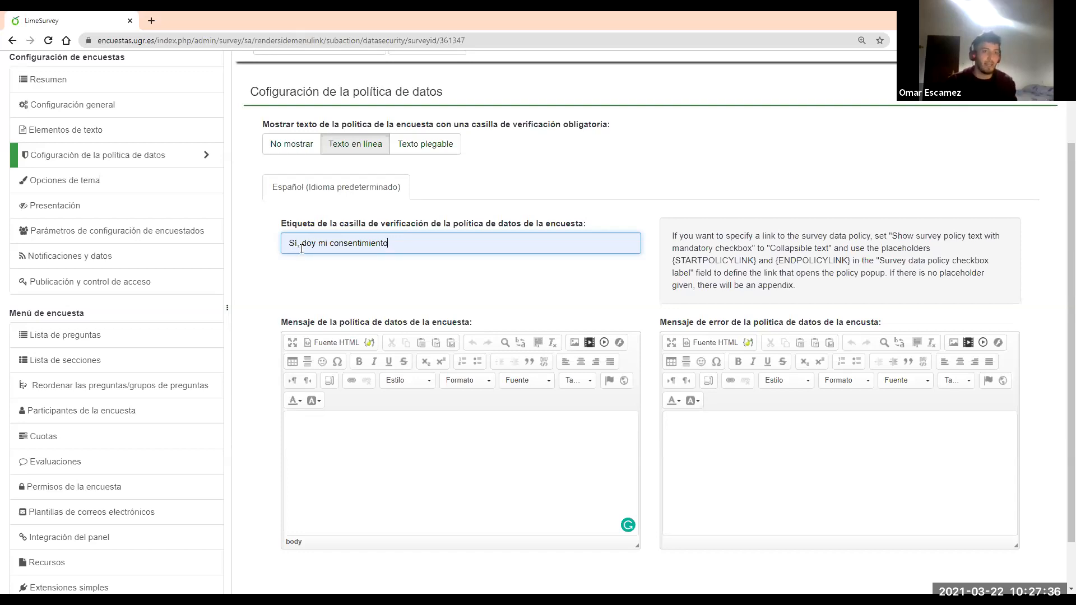
Revert the data policy to No mostrar and clear the consent checkbox label
left_click(288, 144)
left_click(373, 243)
key("ctrl+a")
key("BackSpace")
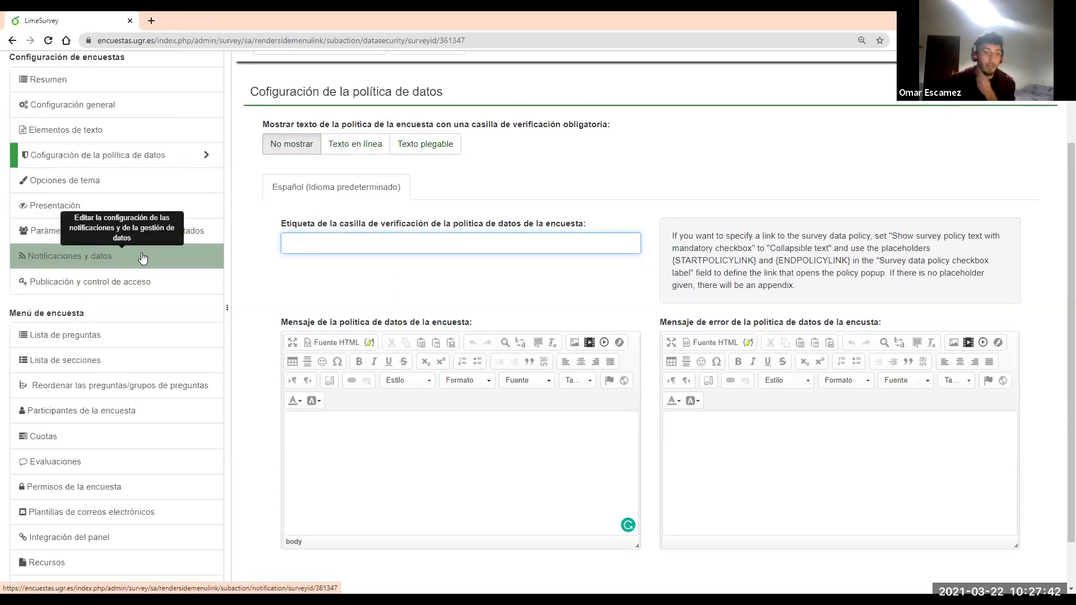
scroll(143, 257, "down", 1)
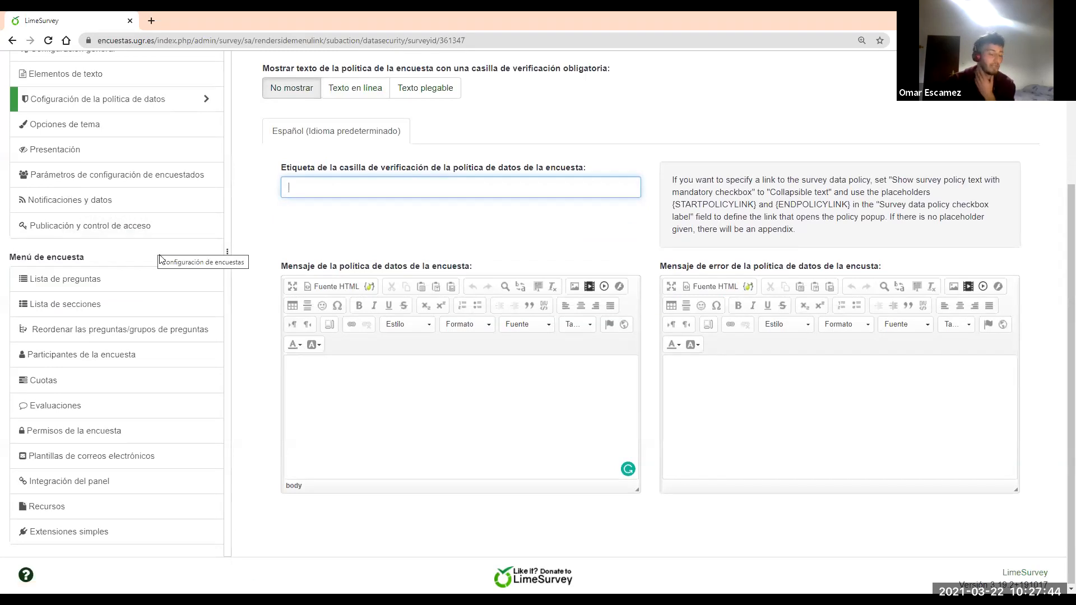
scroll(158, 255, "up", 1)
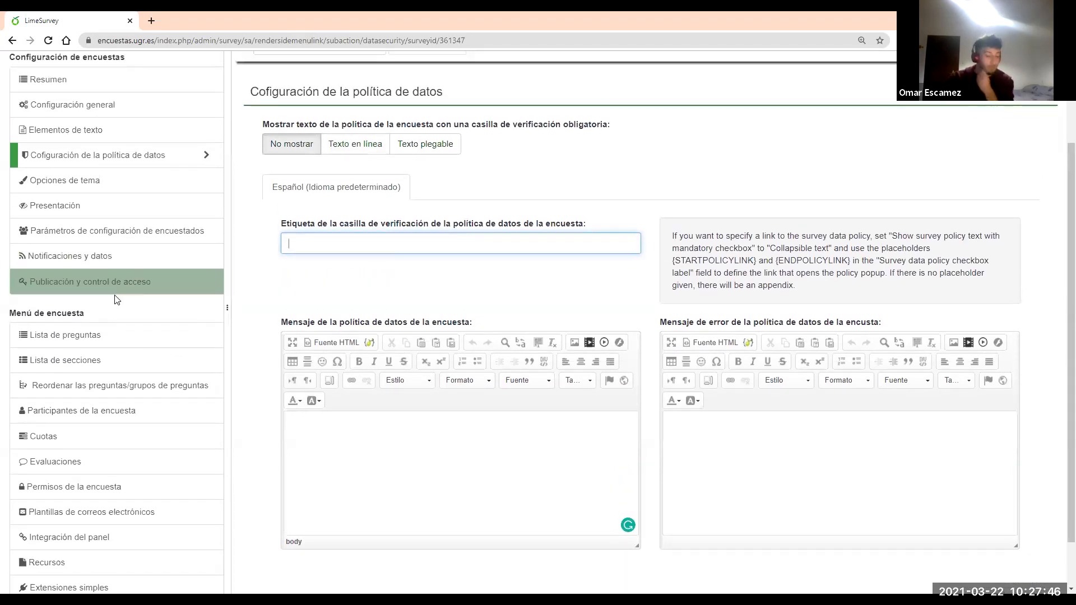
scroll(96, 331, "up", 2)
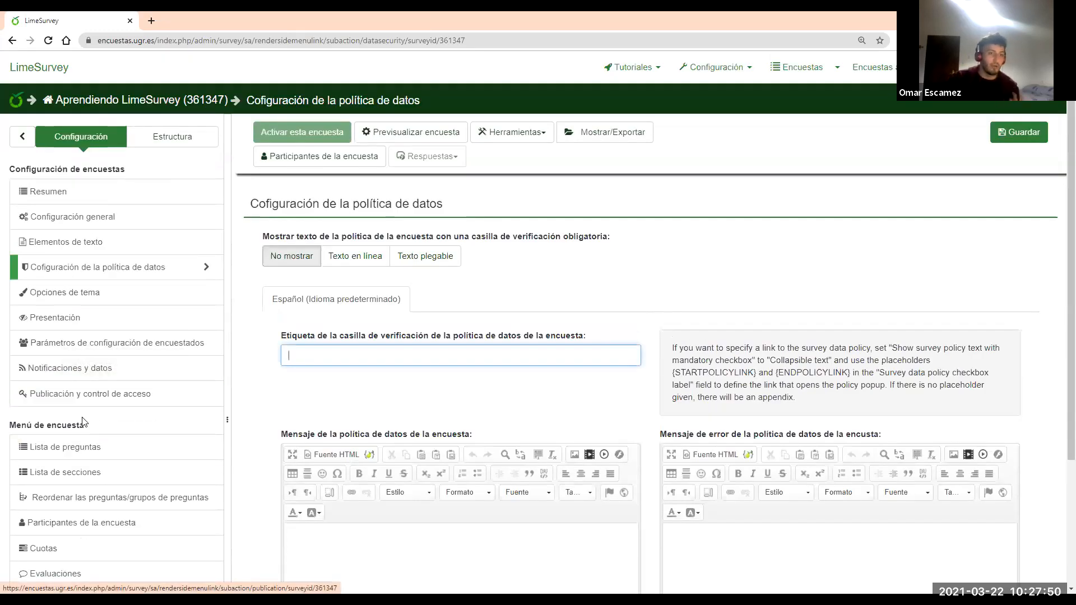
Show the survey structure in the side panel and start adding a question group
left_click(177, 144)
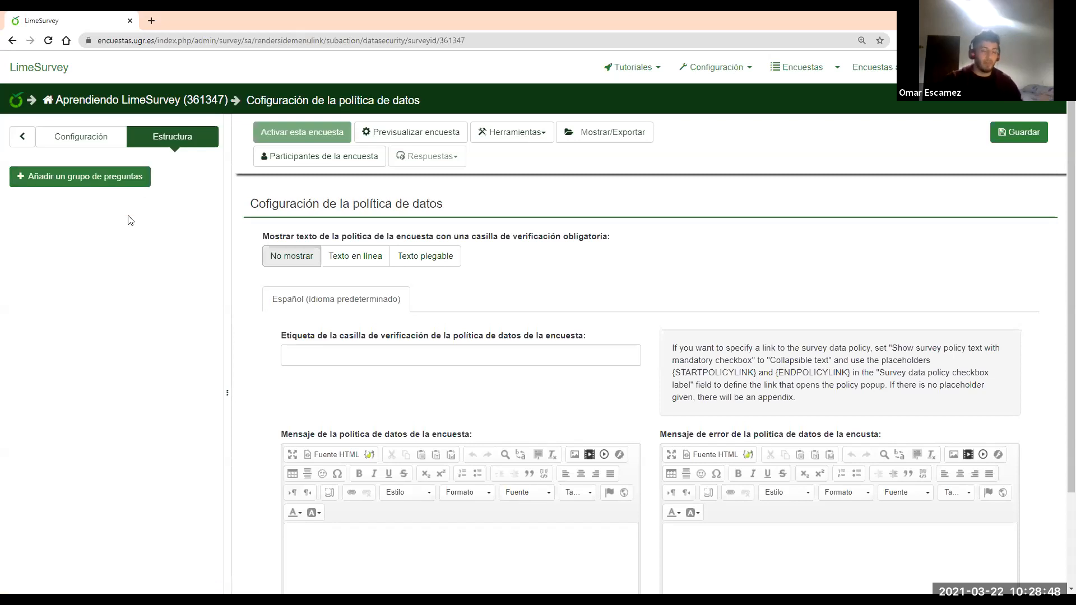
left_click(115, 182)
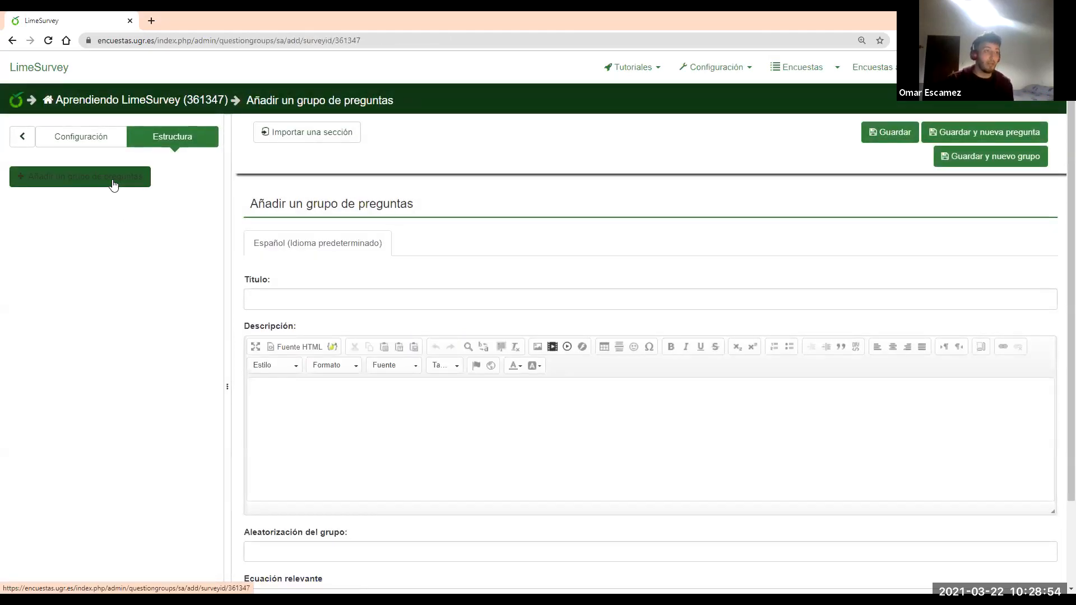
Title the new question group 'Diversas preguntas', leaving the description empty
left_click(357, 292)
type("Div")
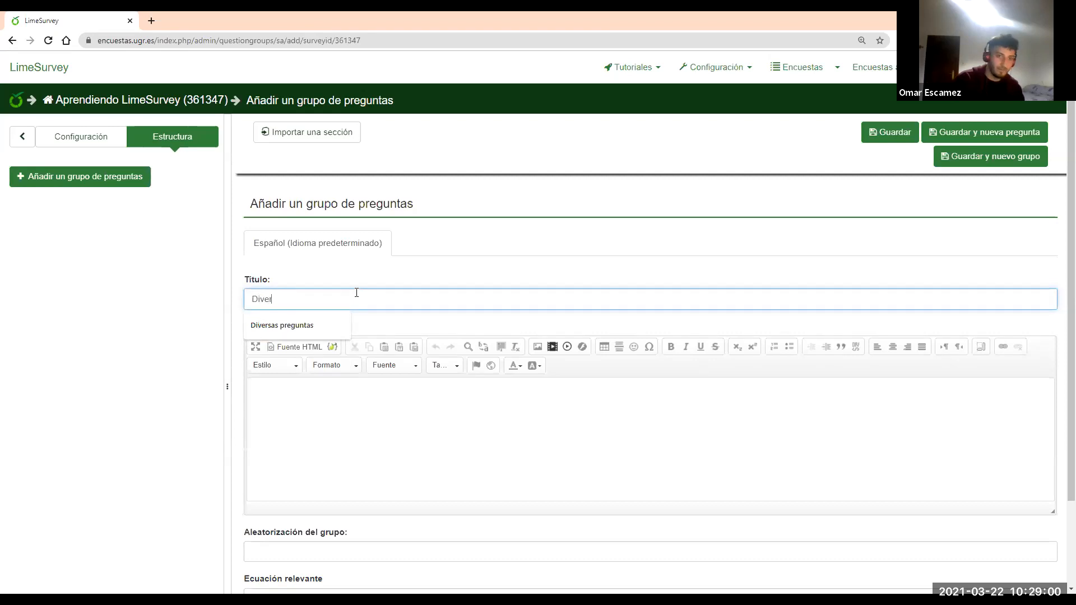
type("er")
left_click(341, 322)
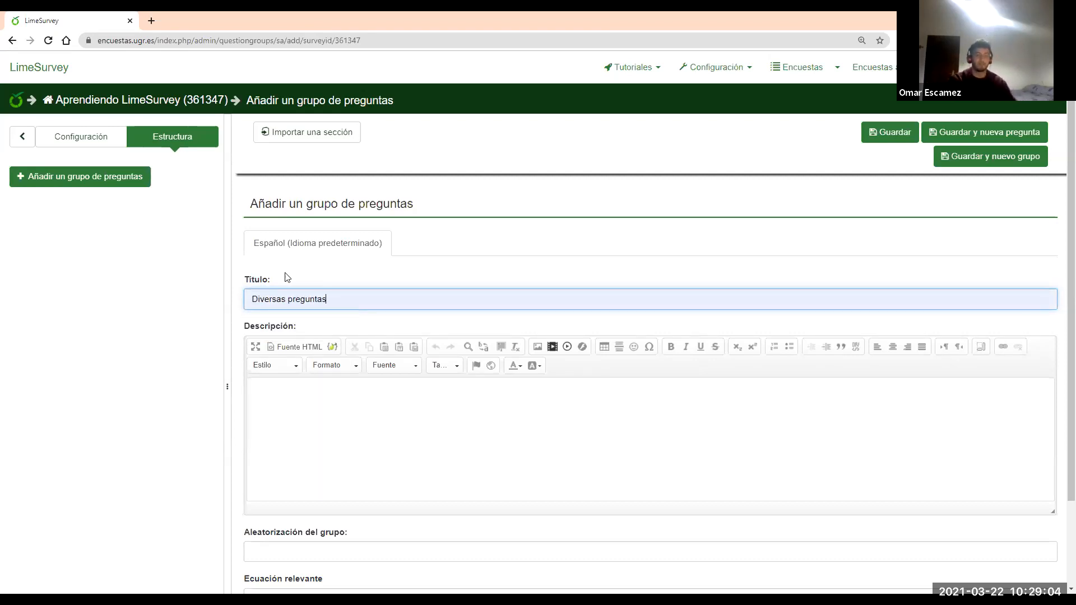
left_click(318, 424)
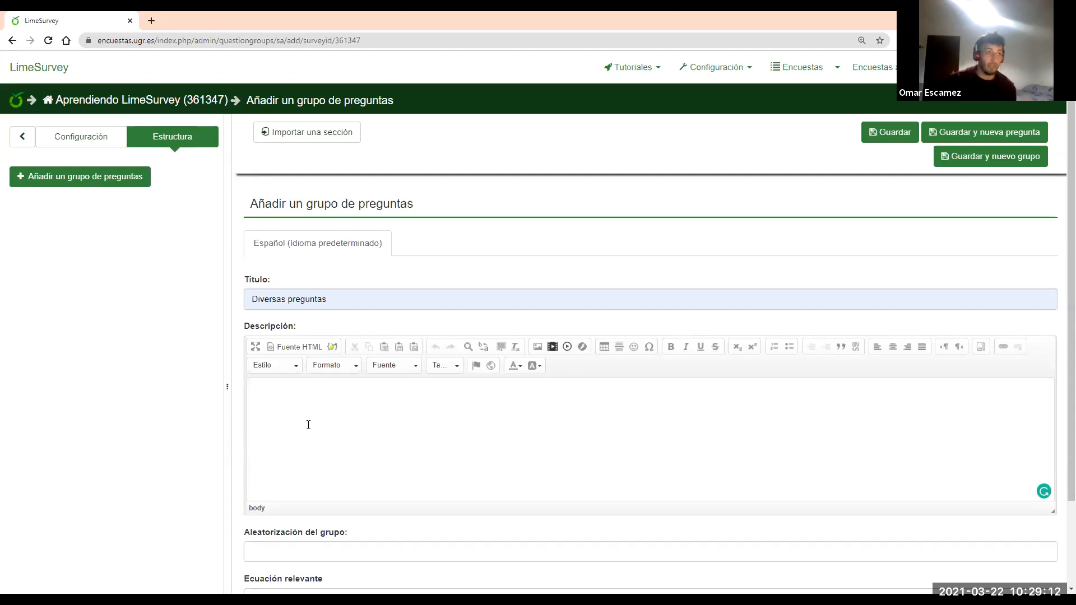
scroll(308, 424, "down", 1)
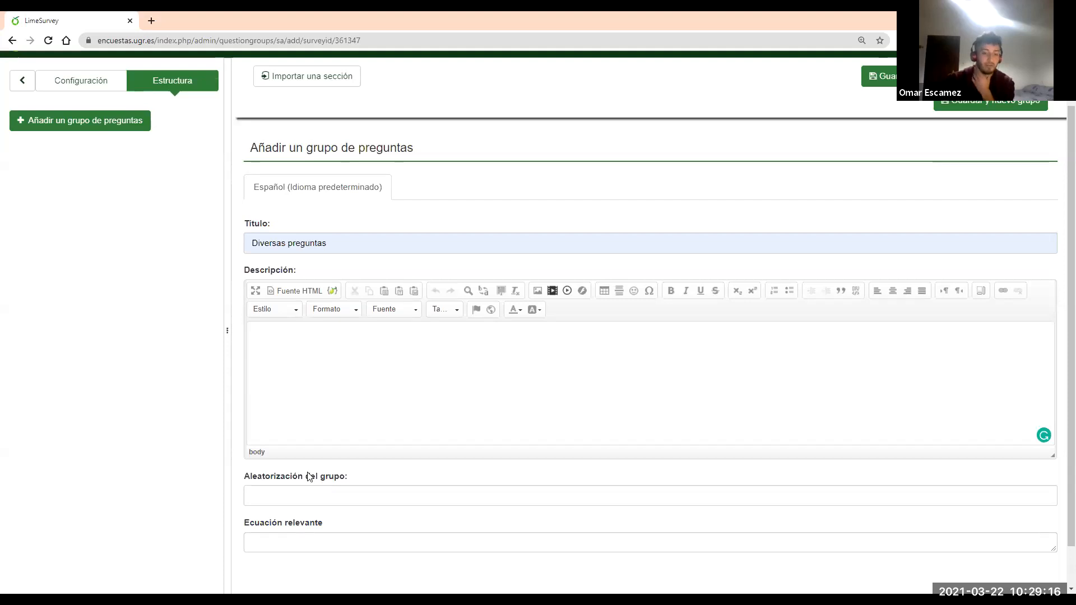
scroll(309, 495, "down", 1)
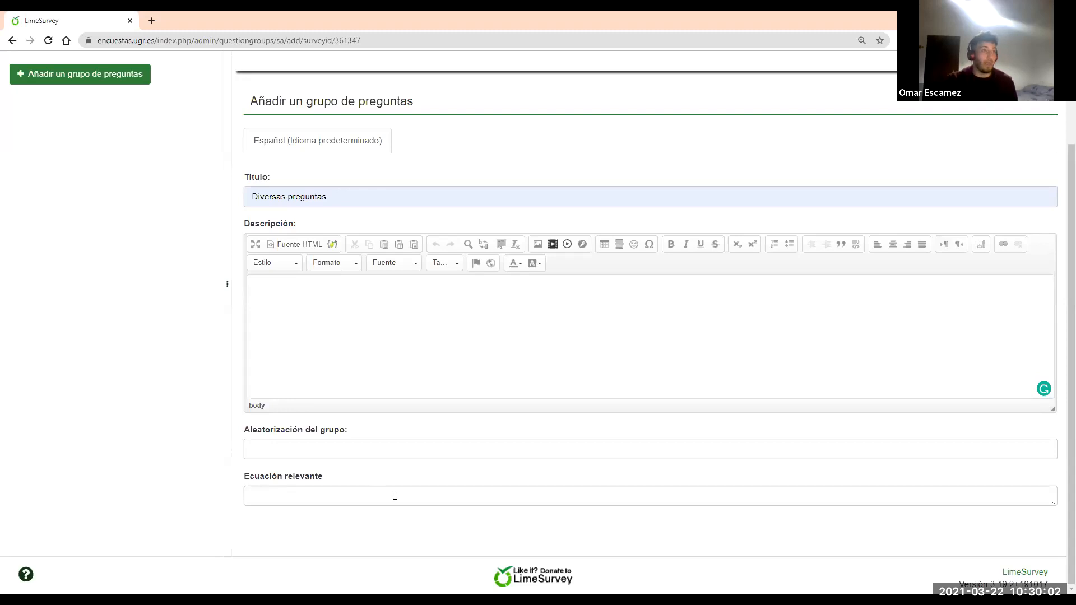
scroll(137, 418, "up", 2)
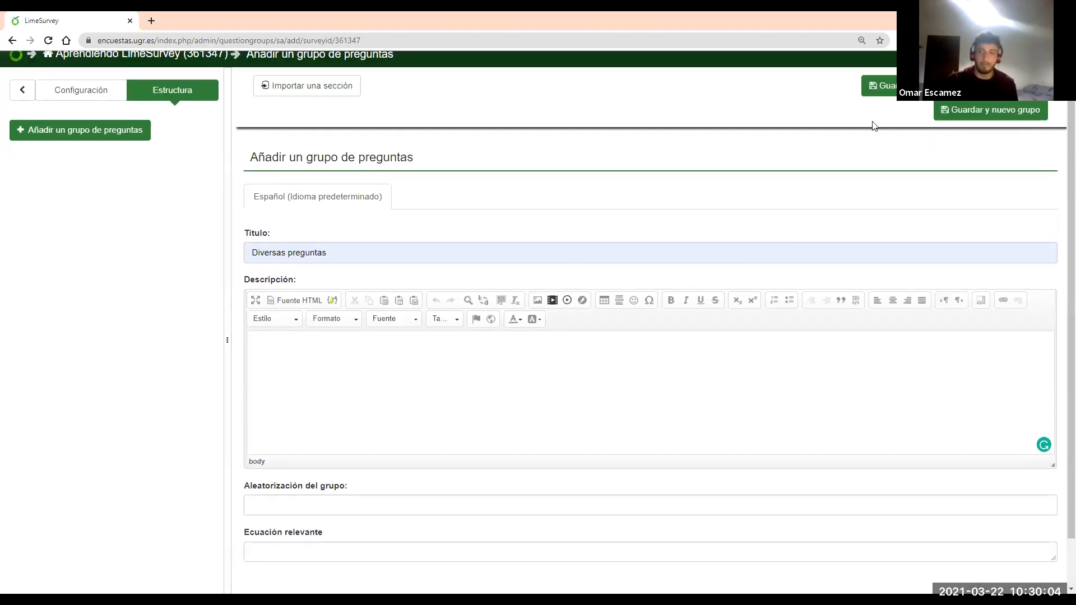
Save the Diversas preguntas group and open its summary from the sidebar outline
left_click(896, 95)
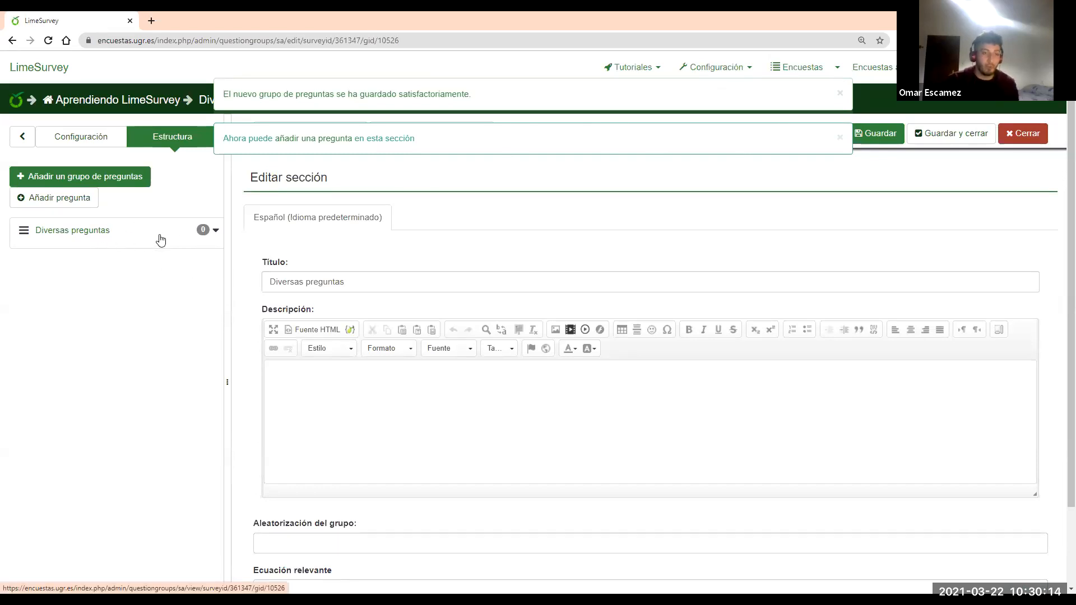
left_click(216, 232)
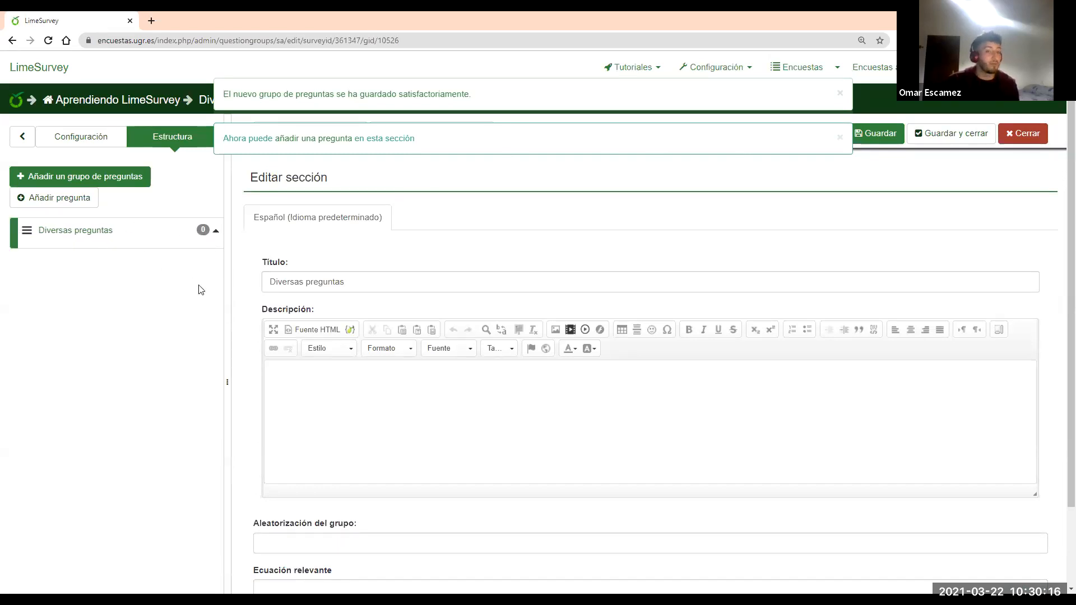
left_click(98, 230)
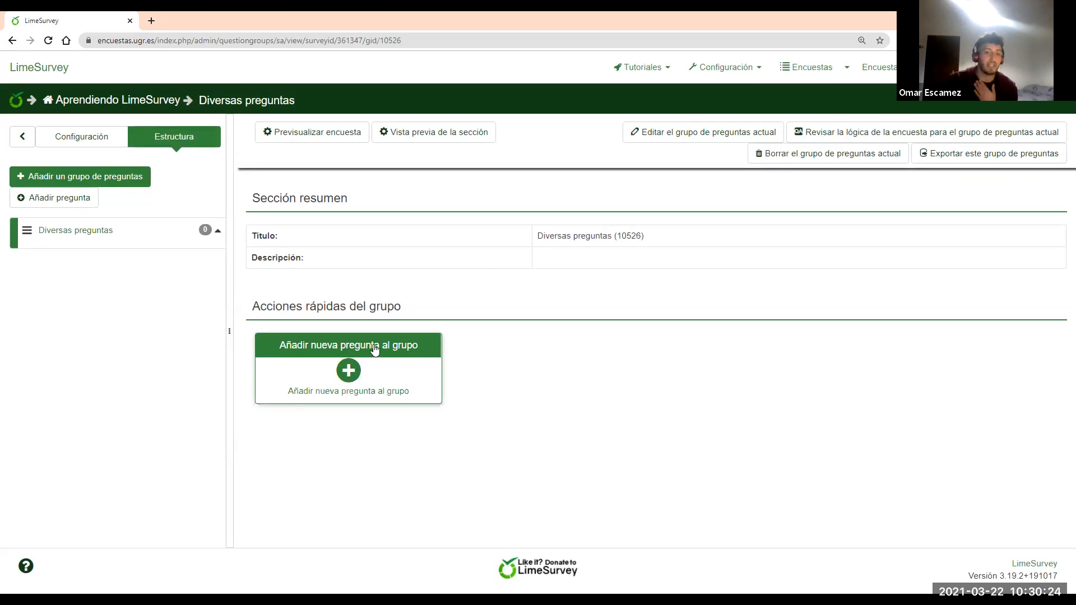
Add a new question to the Diversas preguntas group and look over the blank form
left_click(353, 384)
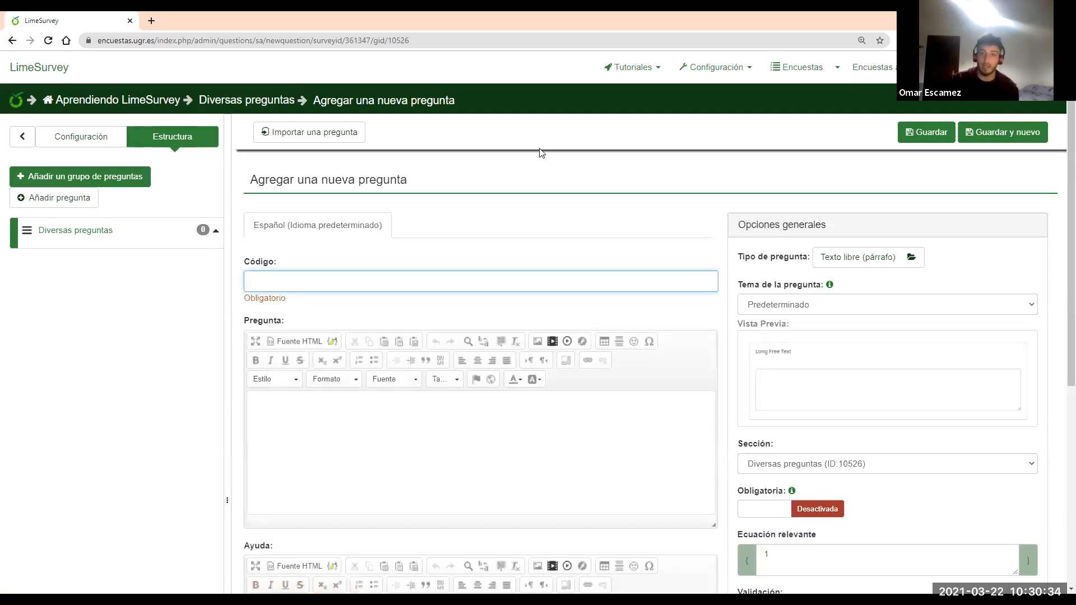
scroll(511, 168, "down", 1)
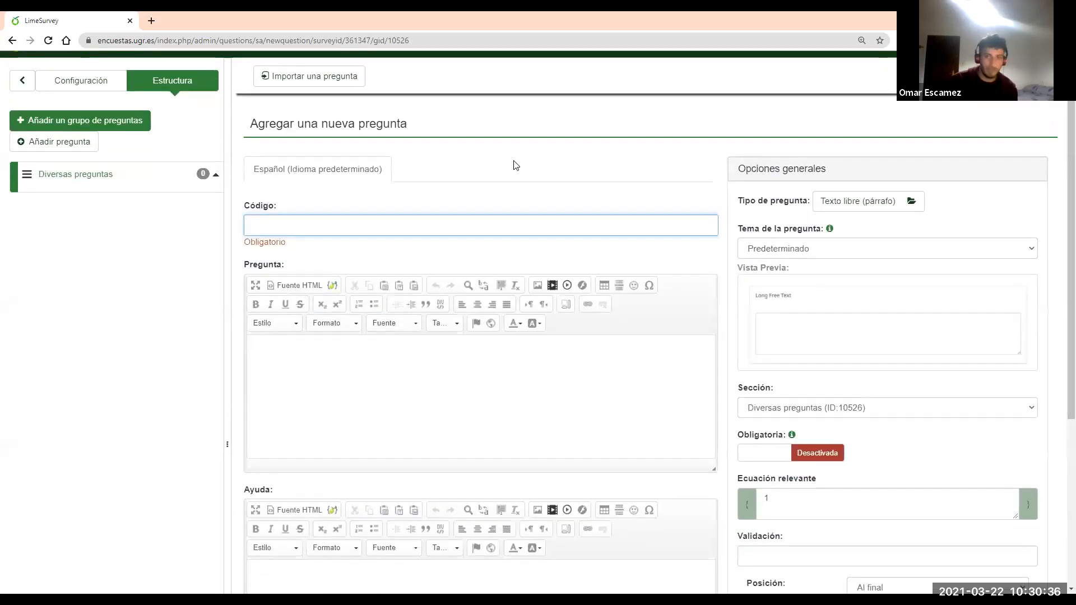
scroll(504, 158, "down", 1)
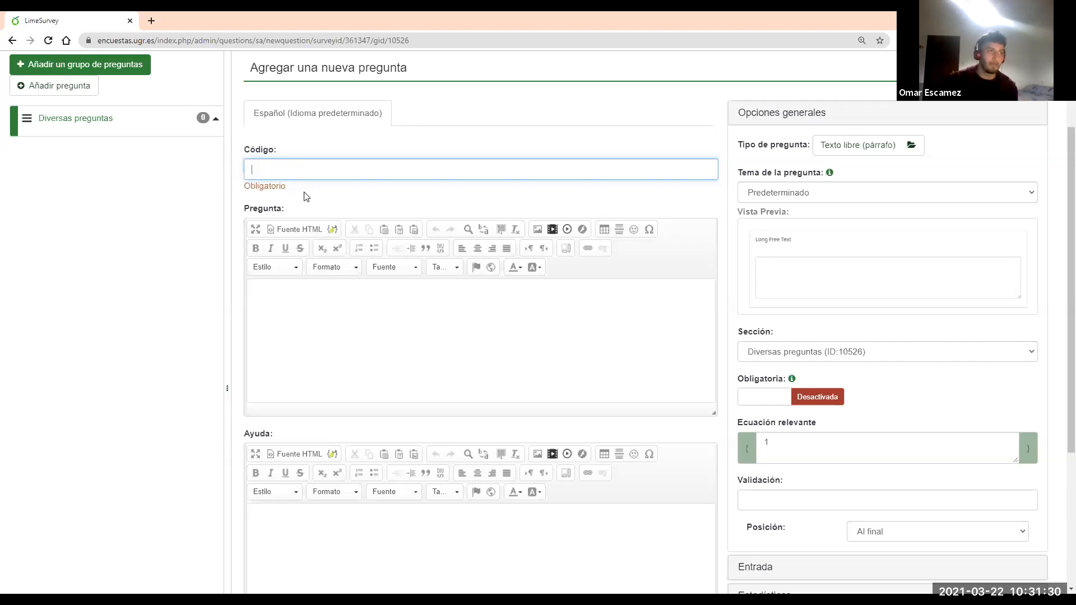
Look over the question text and help text fields, collapsing and reopening the general options
left_click(321, 315)
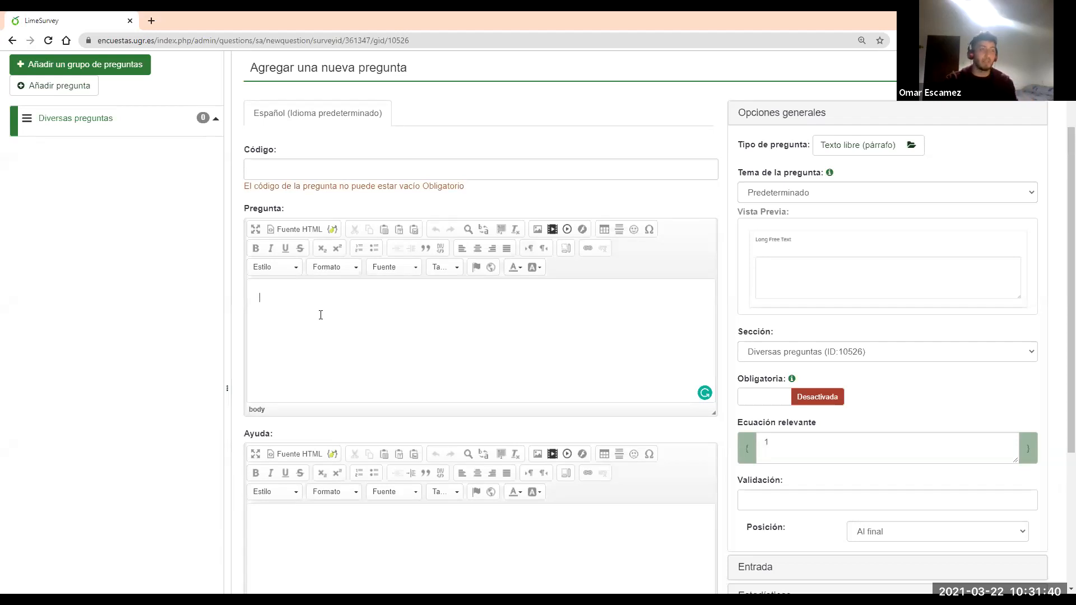
scroll(324, 317, "down", 1)
left_click(448, 509)
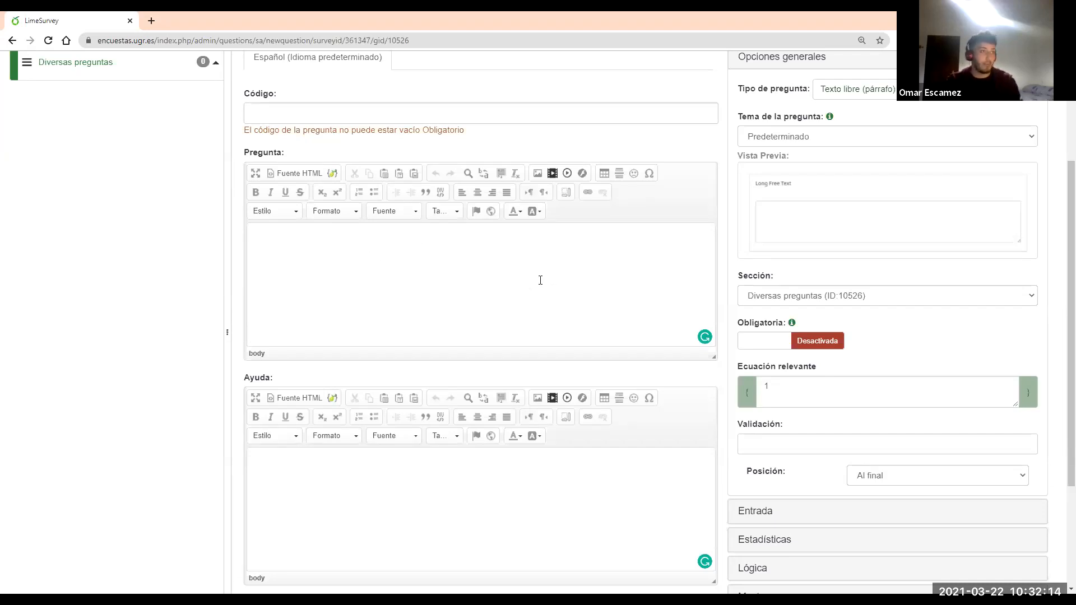
scroll(619, 280, "up", 1)
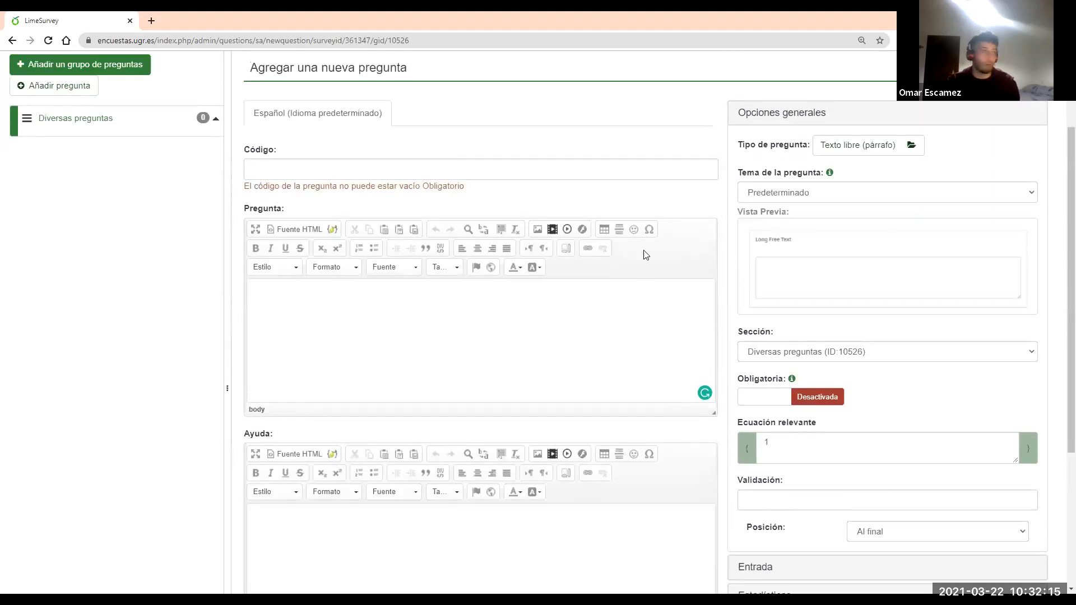
left_click(783, 114)
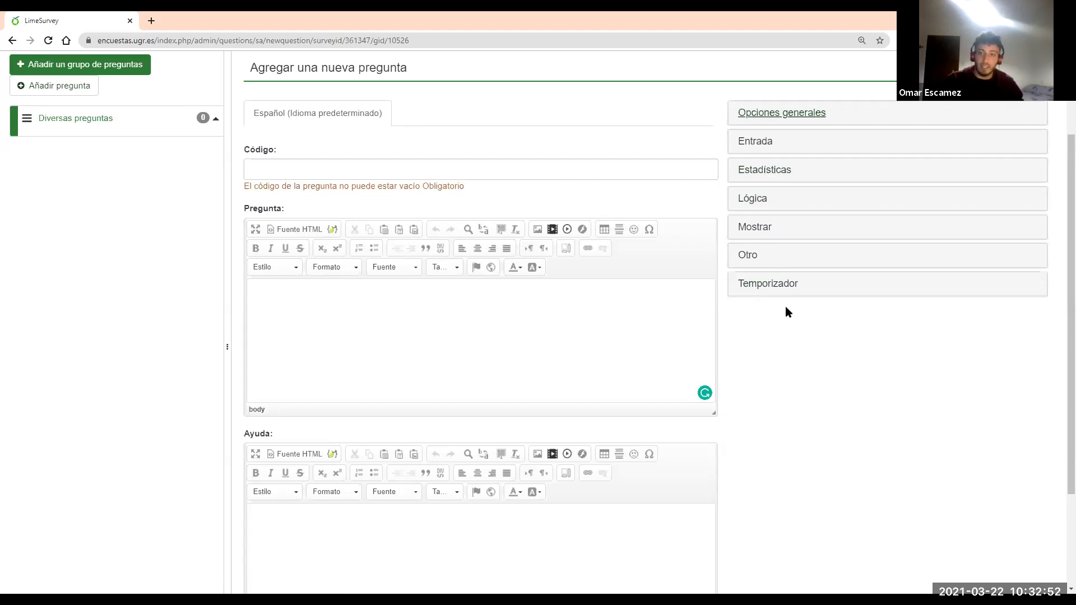
left_click(793, 118)
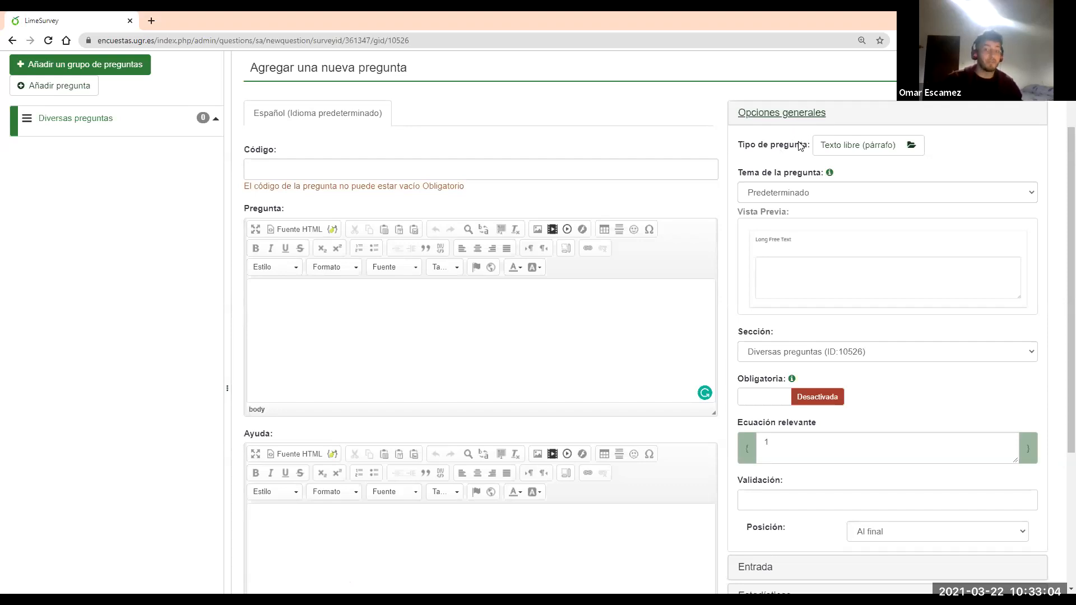
Preview Texto libre (línea), (párrafo), (varios párrafos) and Varios textos cortos question types
left_click(858, 147)
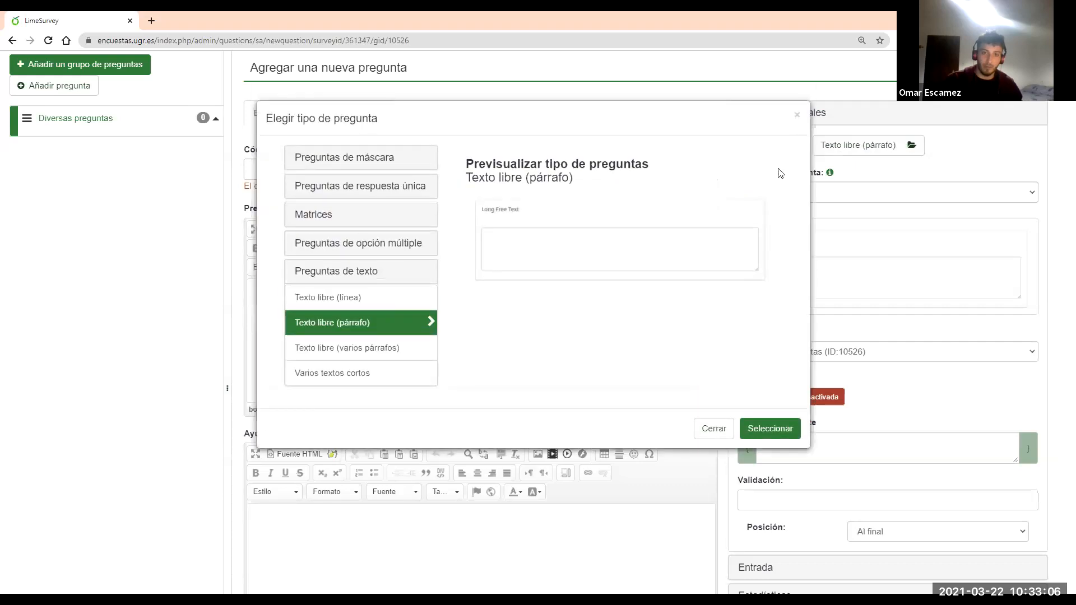
left_click(359, 277)
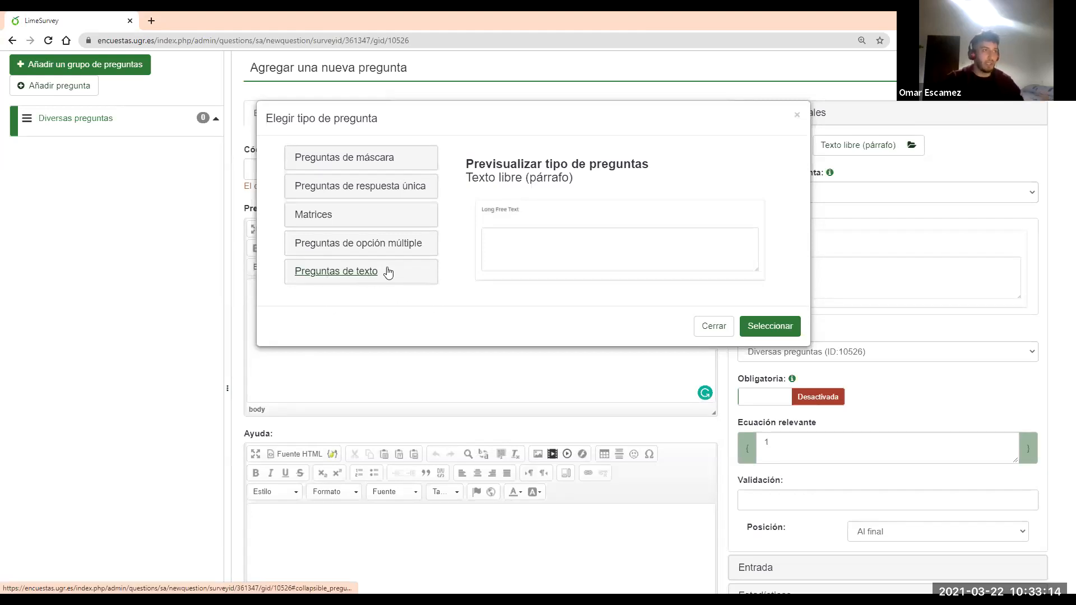
left_click(368, 274)
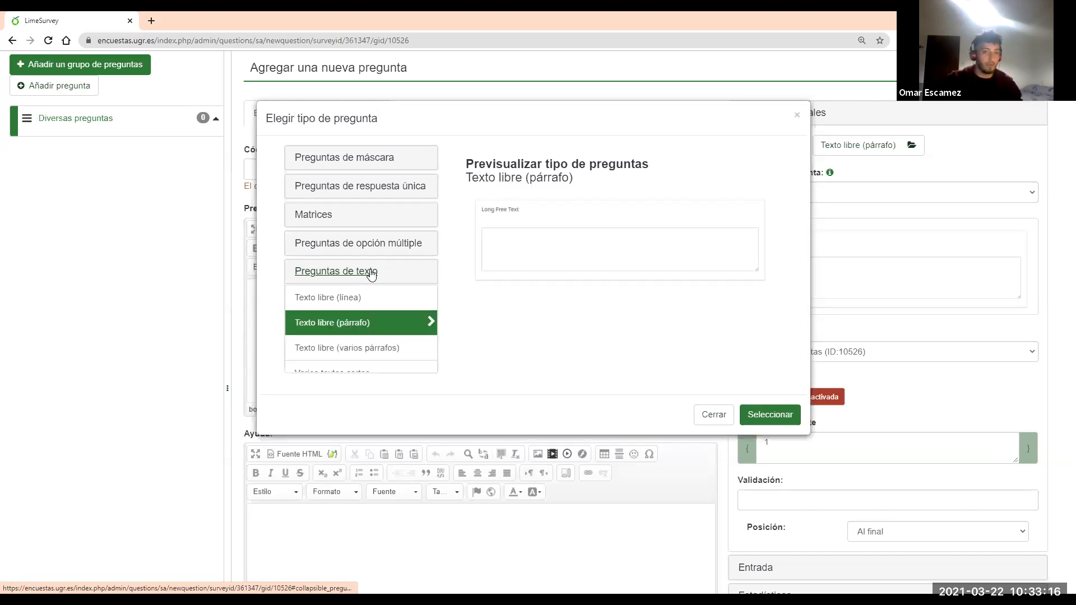
left_click(360, 298)
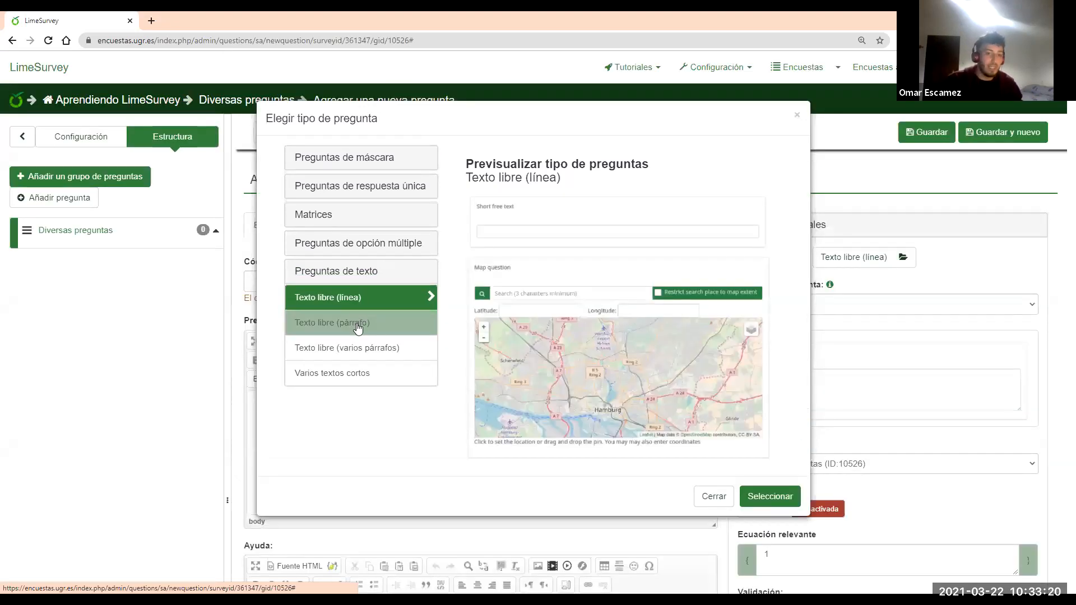
left_click(358, 328)
left_click(359, 347)
left_click(366, 304)
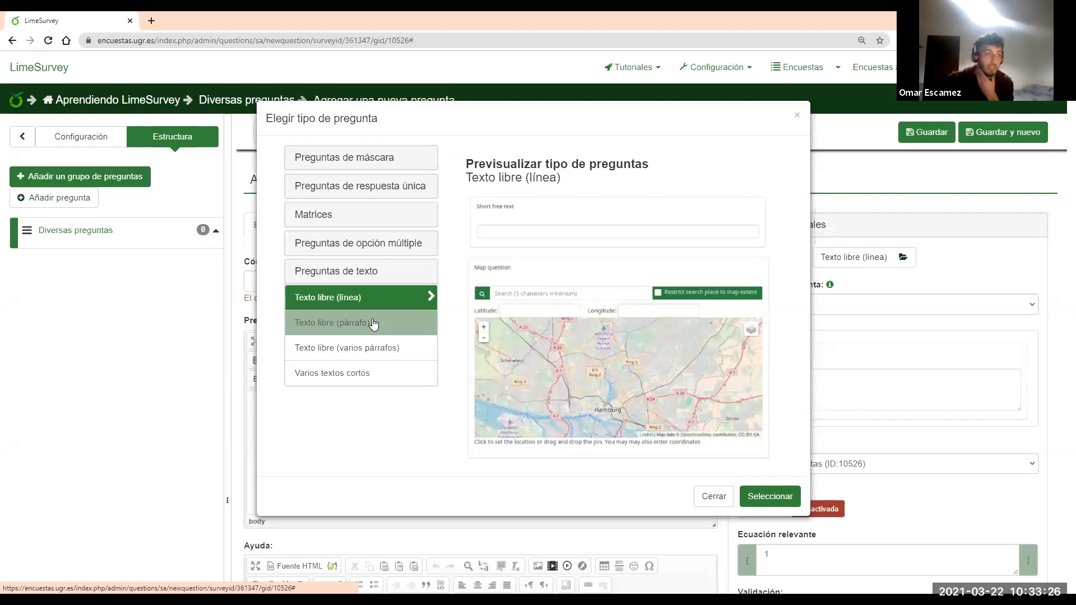
left_click(374, 326)
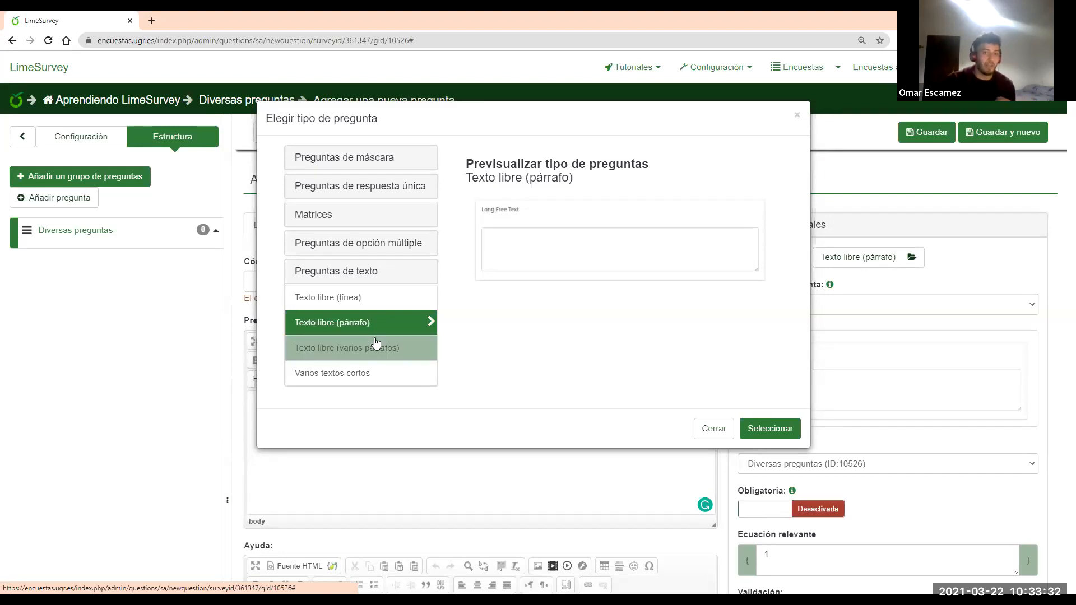
left_click(376, 343)
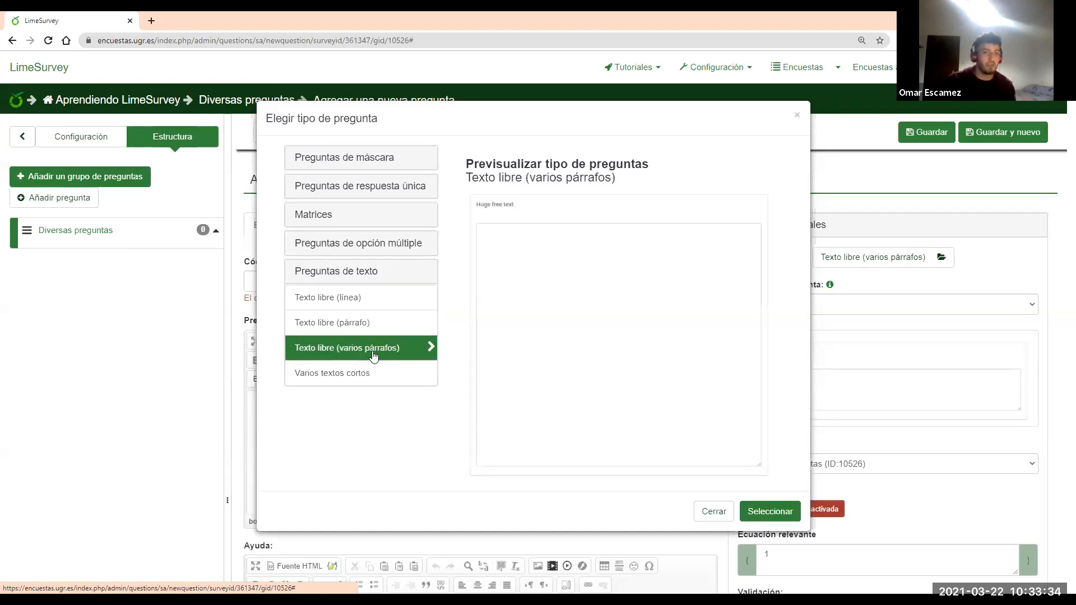
left_click(375, 367)
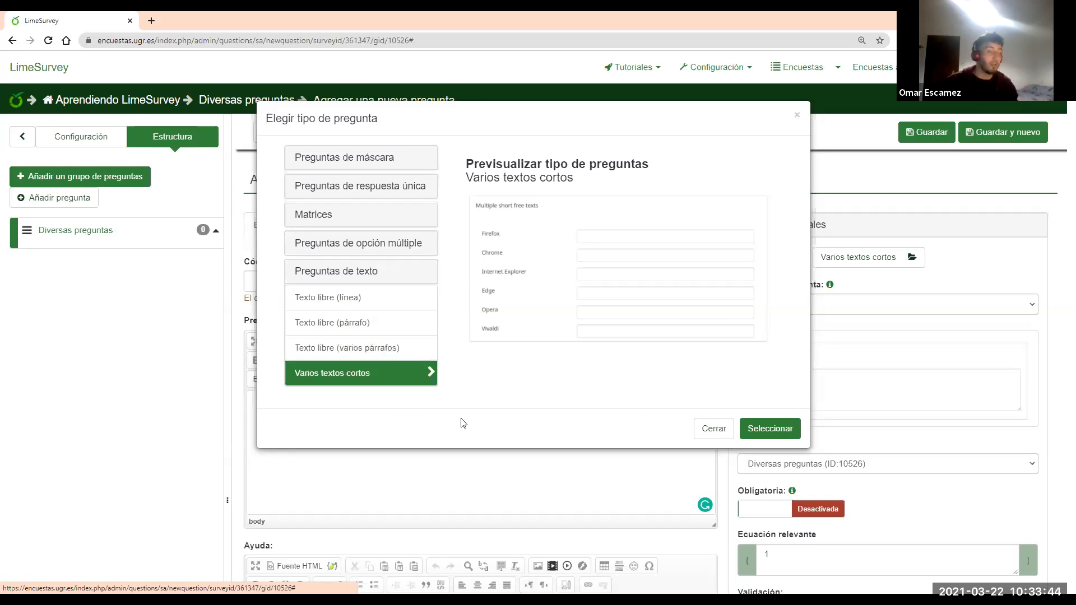
left_click(354, 280)
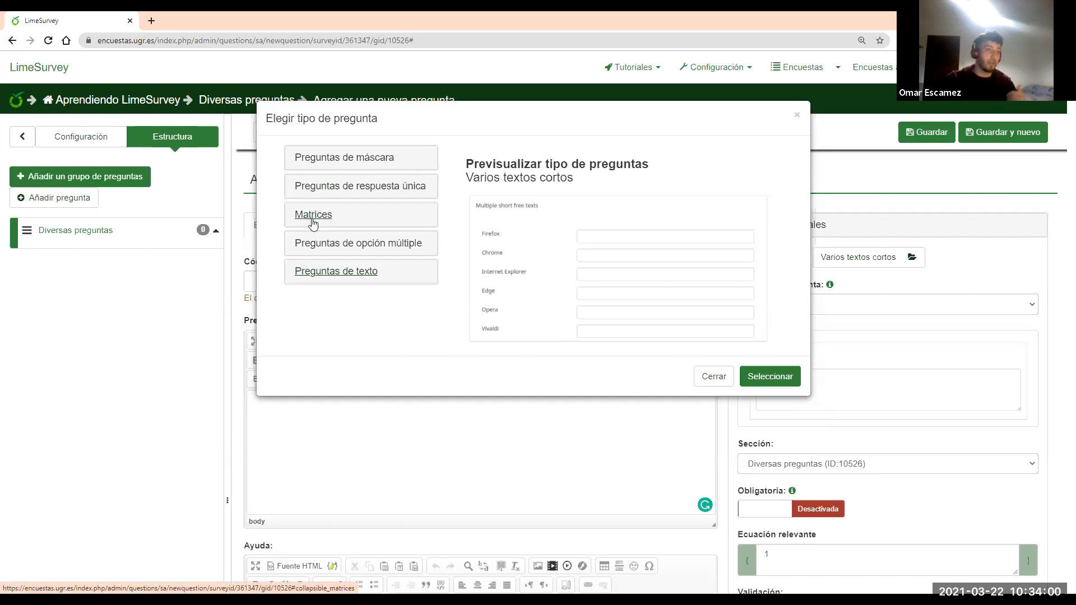
Preview the single-response types: Elegir del 1 al 5, Lista (Desplegable), Lista (Radio), Lista con comentarios
left_click(371, 190)
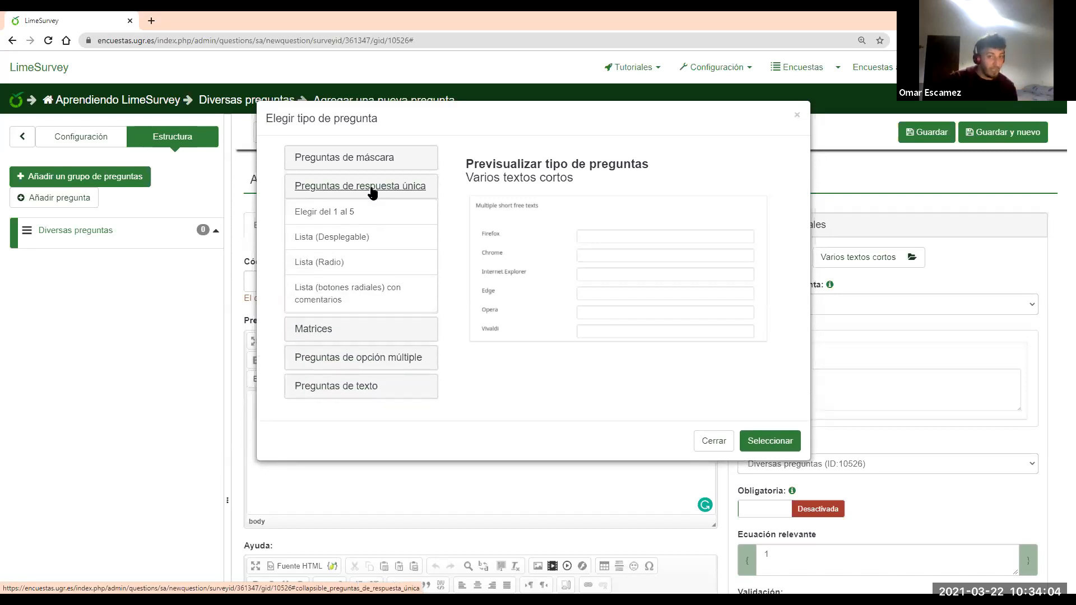
left_click(367, 213)
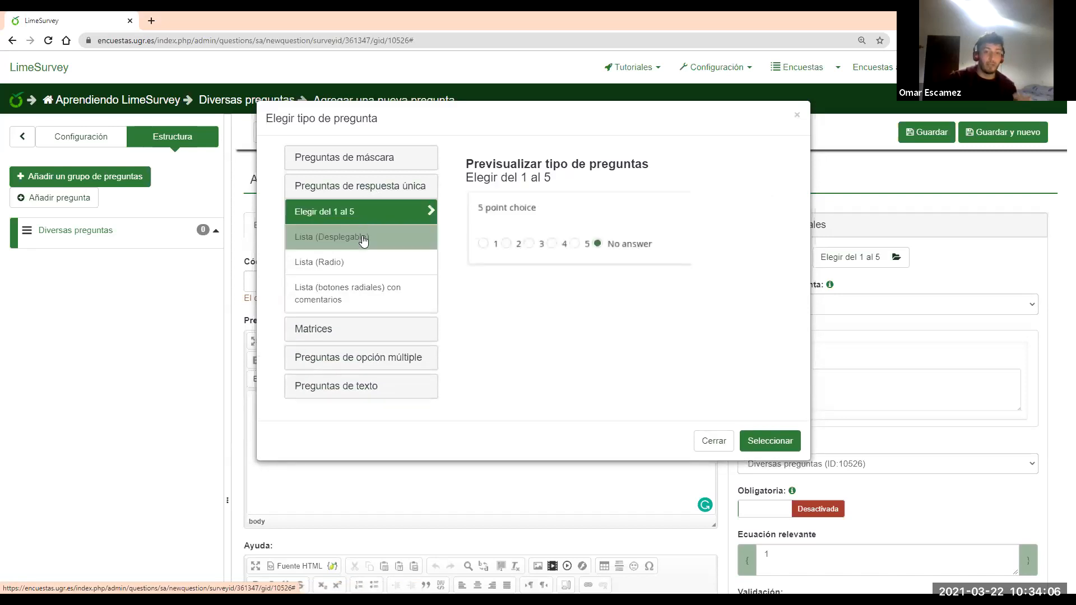
left_click(361, 237)
left_click(361, 261)
left_click(360, 300)
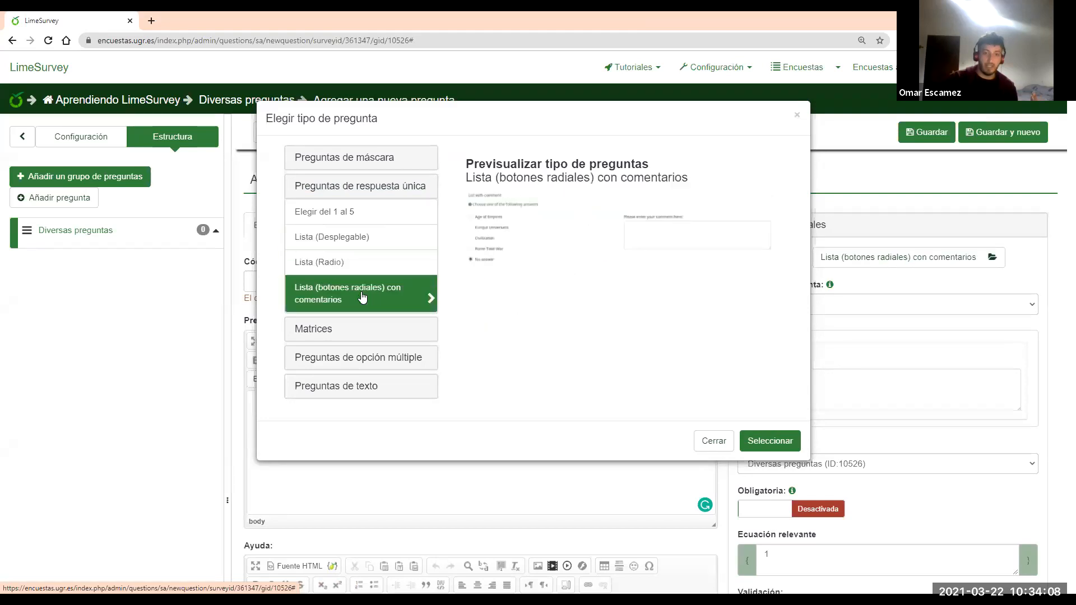
left_click(378, 193)
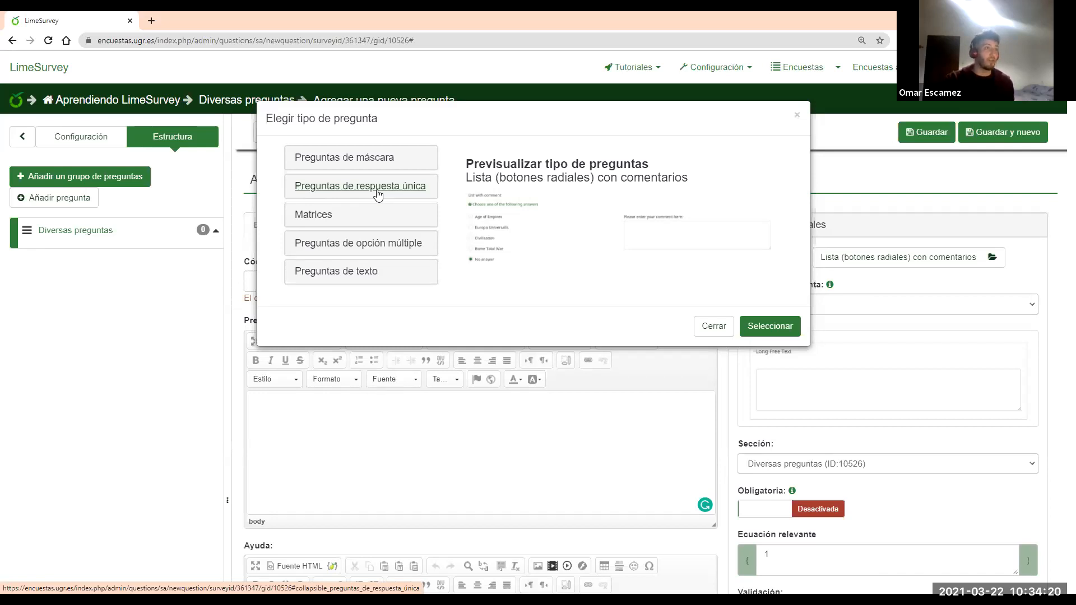
Preview the Opción múltiple and Matriz question types
left_click(384, 244)
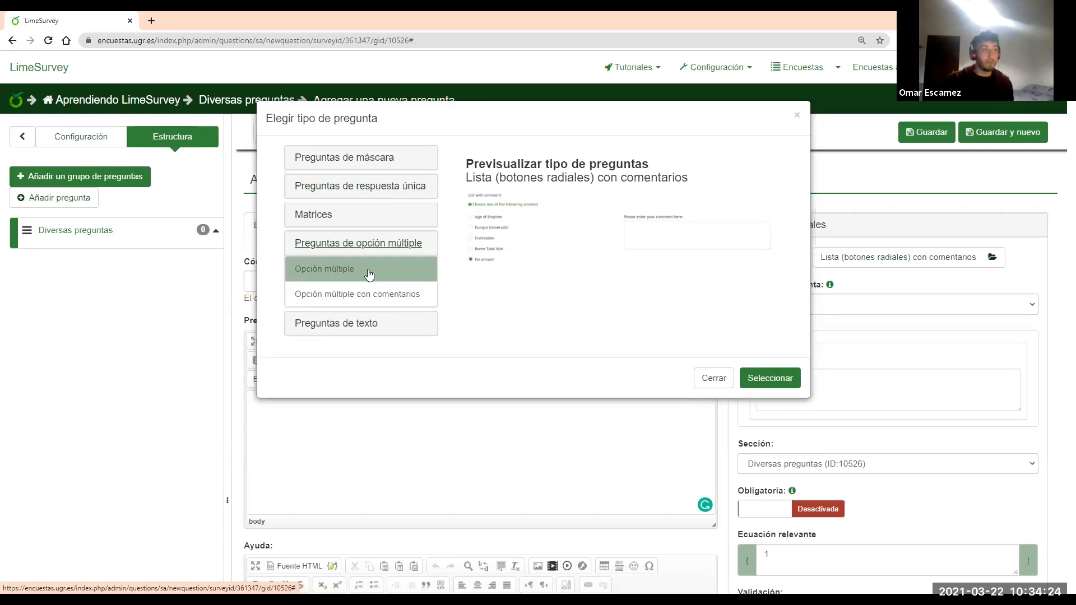
left_click(368, 274)
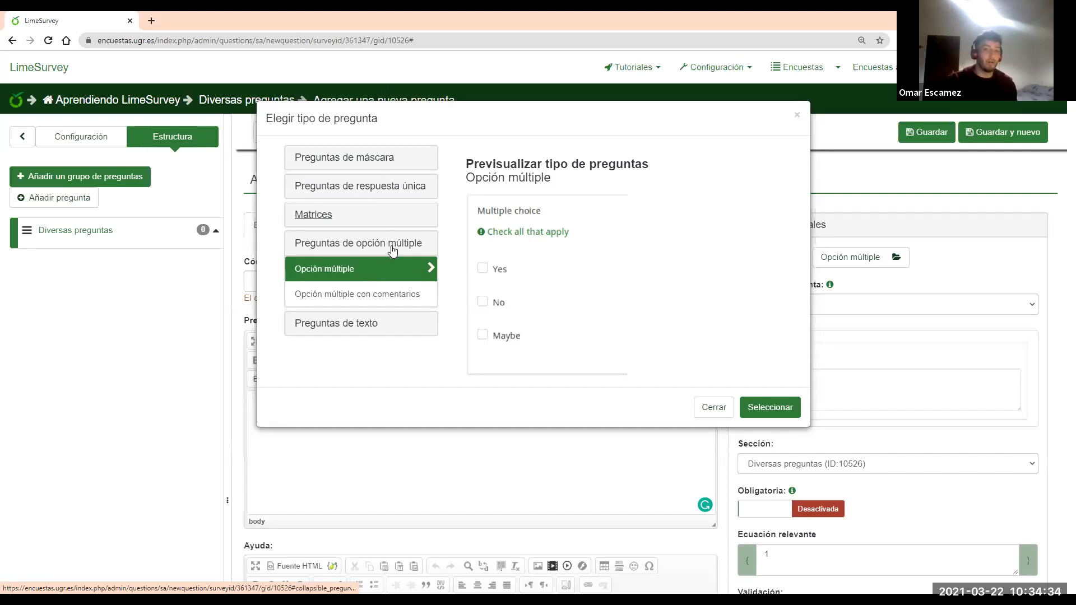
left_click(341, 244)
left_click(334, 216)
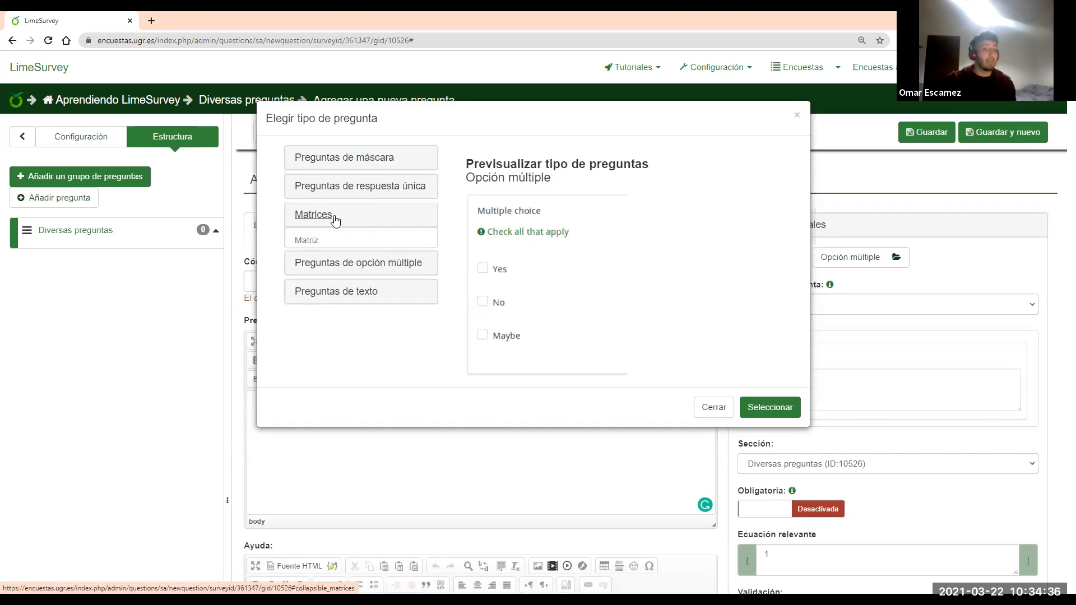
left_click(354, 243)
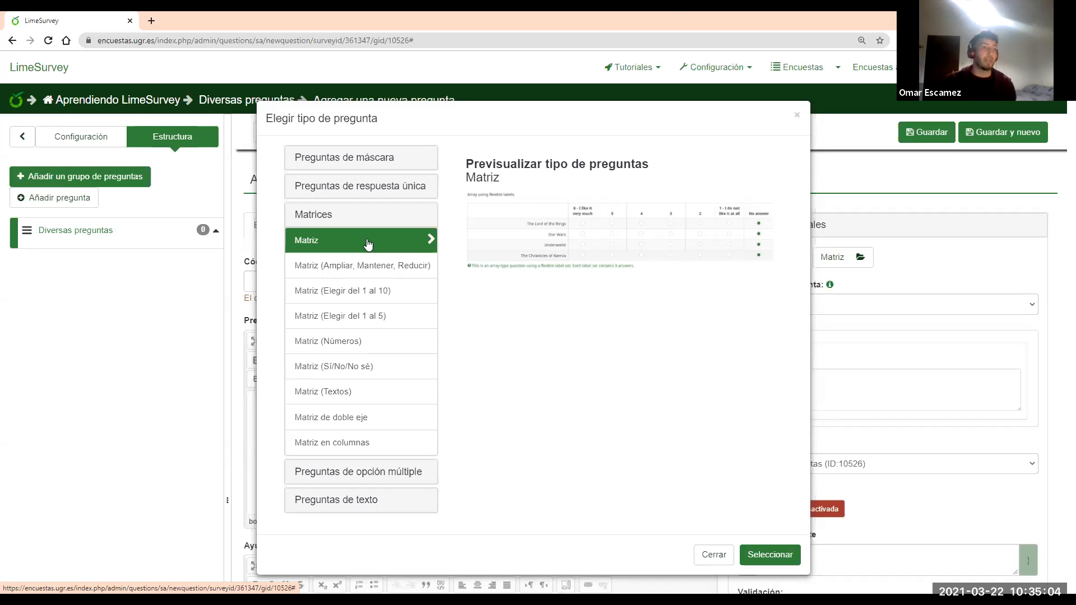
left_click(331, 220)
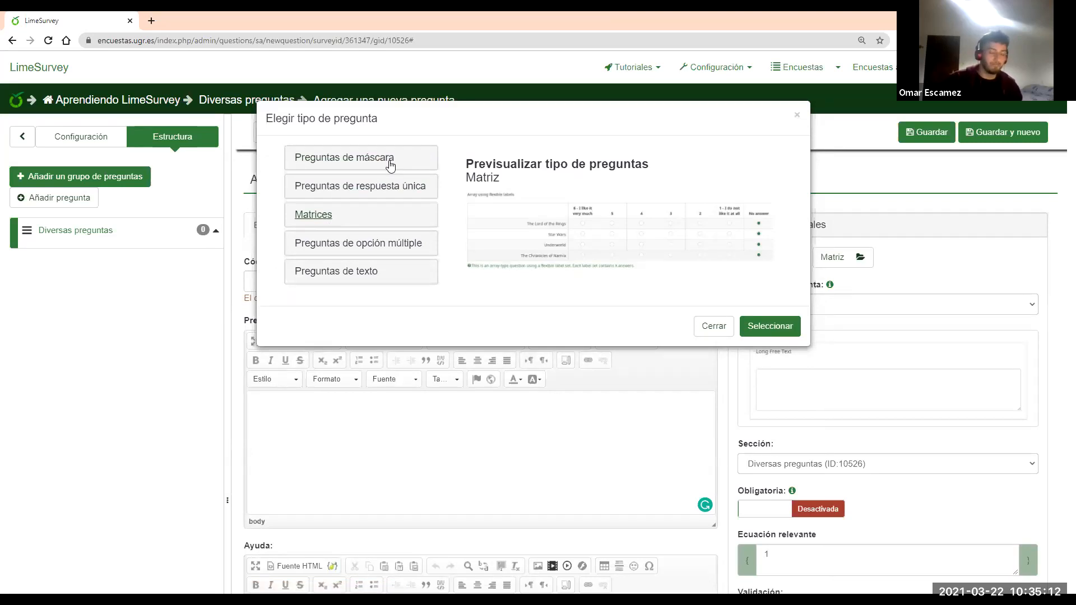
Preview the mask types: Sí/No, Subir ficheros, Mostrar texto, Género, Fecha/tiempo, numeric entries, Ecuación
left_click(390, 161)
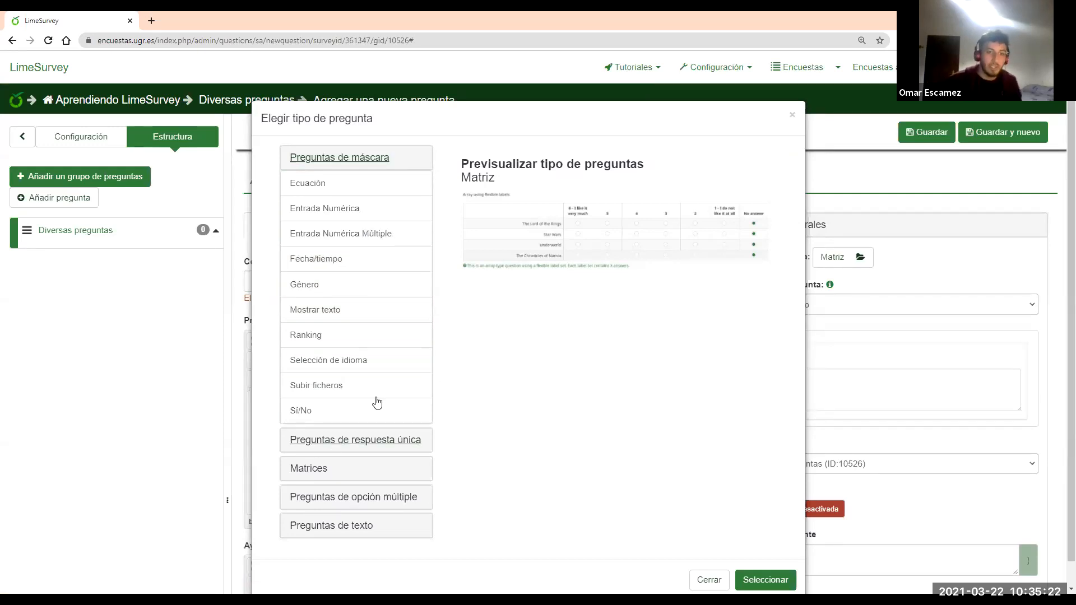
left_click(322, 418)
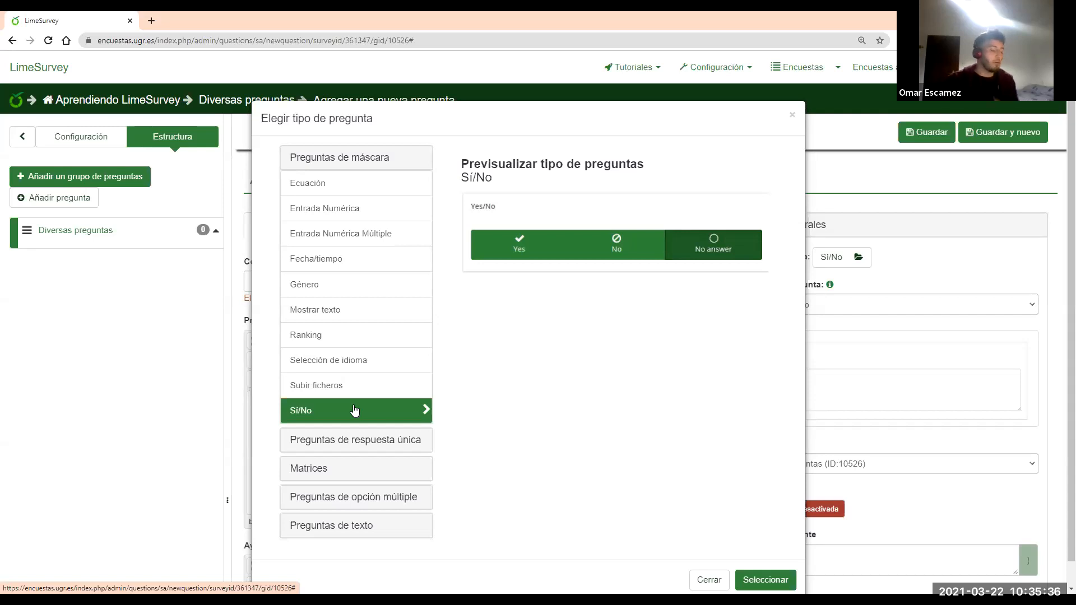
left_click(367, 386)
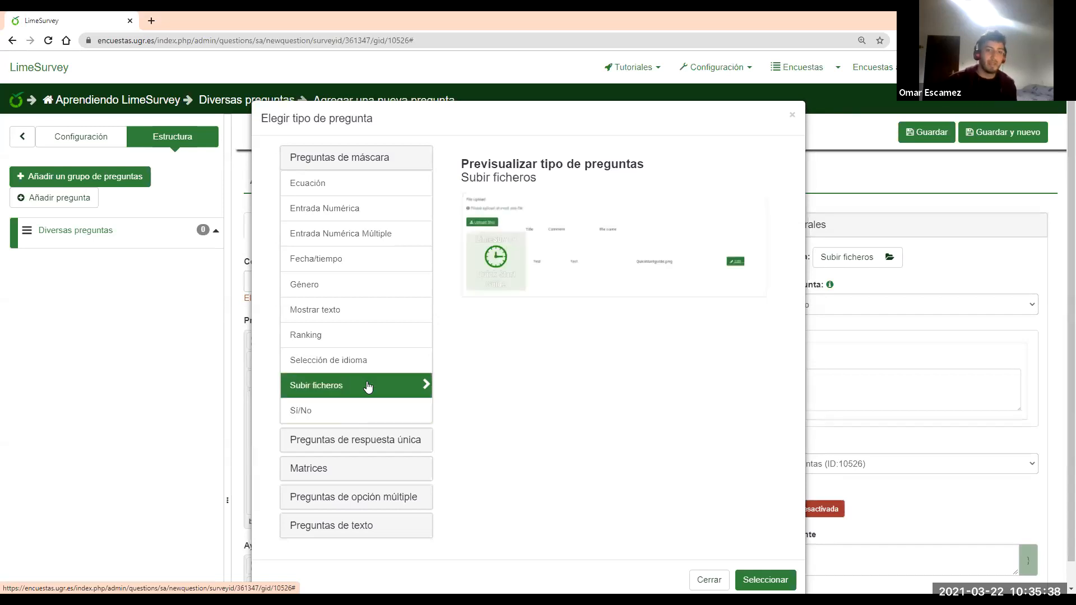
left_click(330, 313)
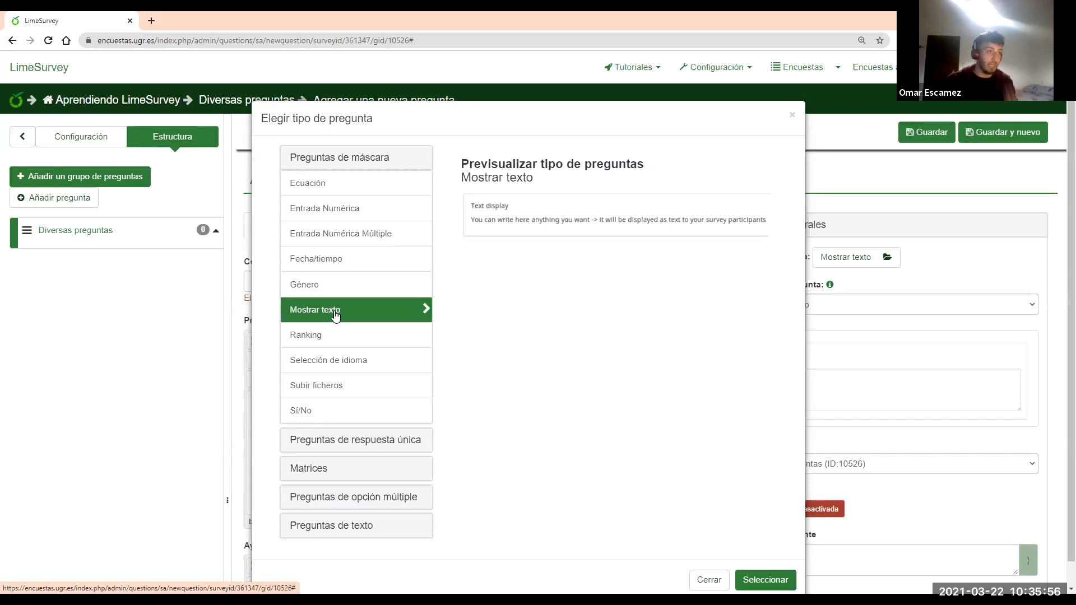
left_click(344, 293)
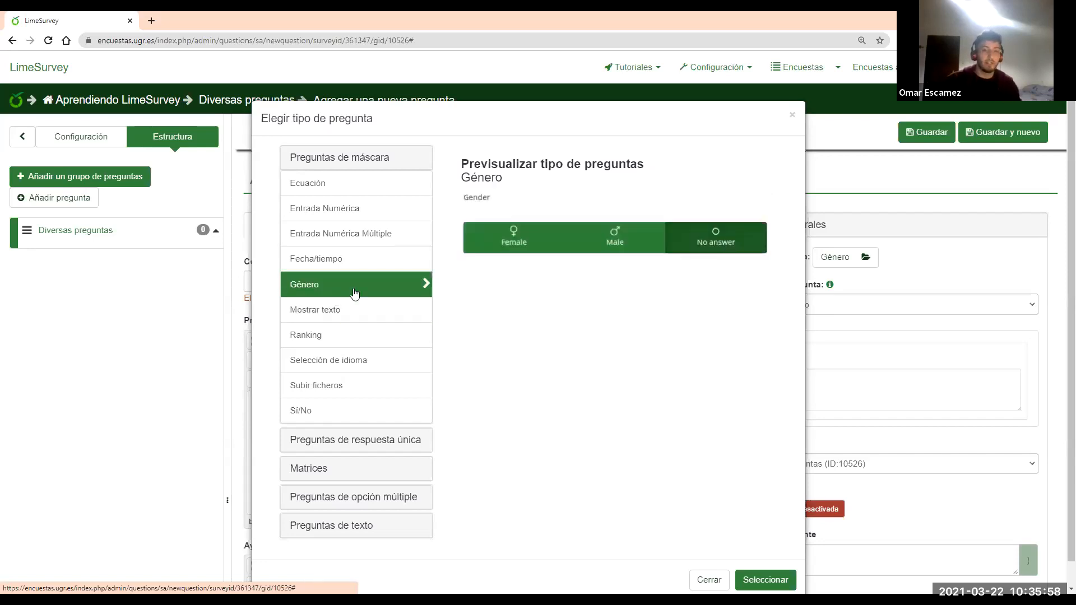
left_click(335, 255)
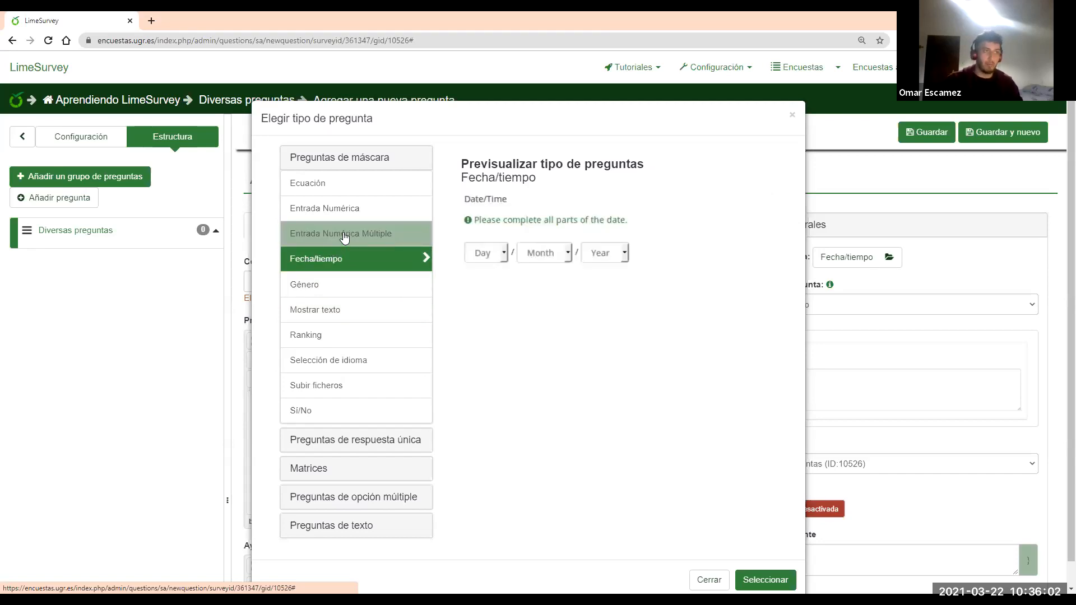
left_click(344, 237)
left_click(334, 214)
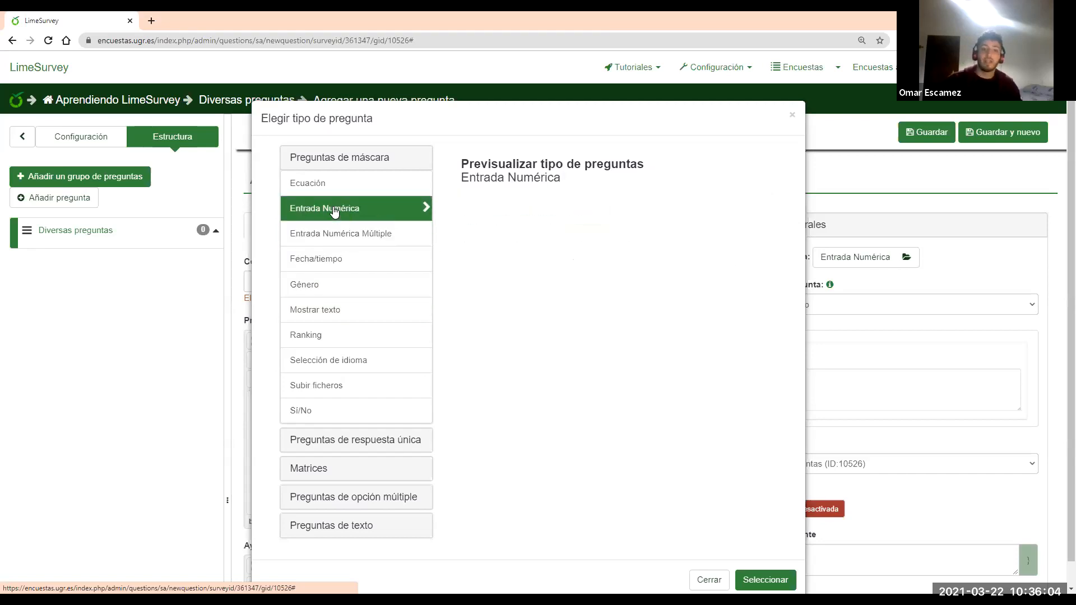
left_click(338, 231)
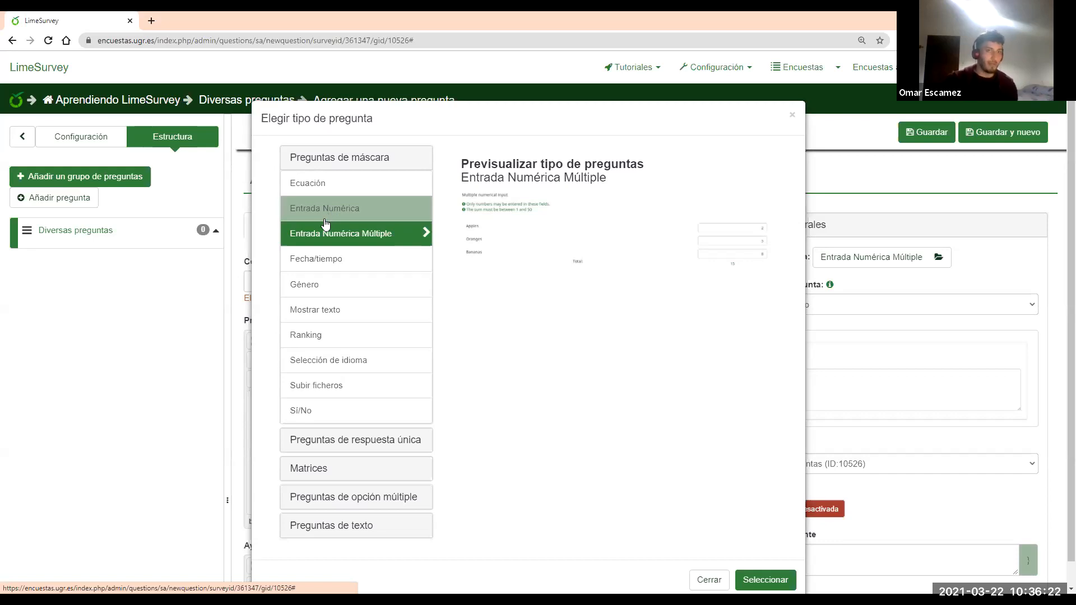
left_click(339, 191)
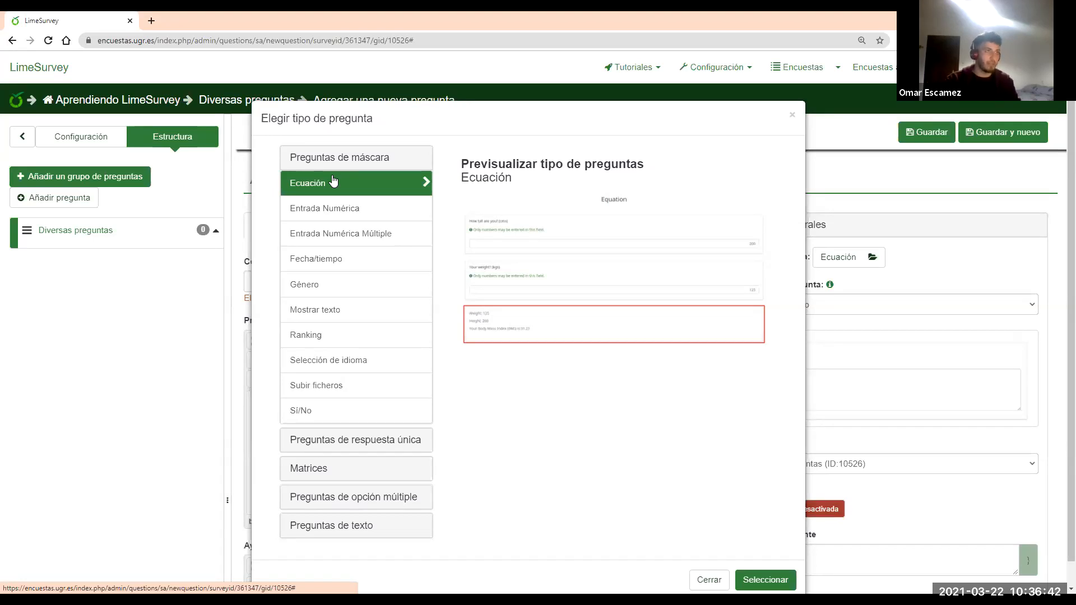
Select Texto libre (línea) as the question type and confirm it
left_click(369, 160)
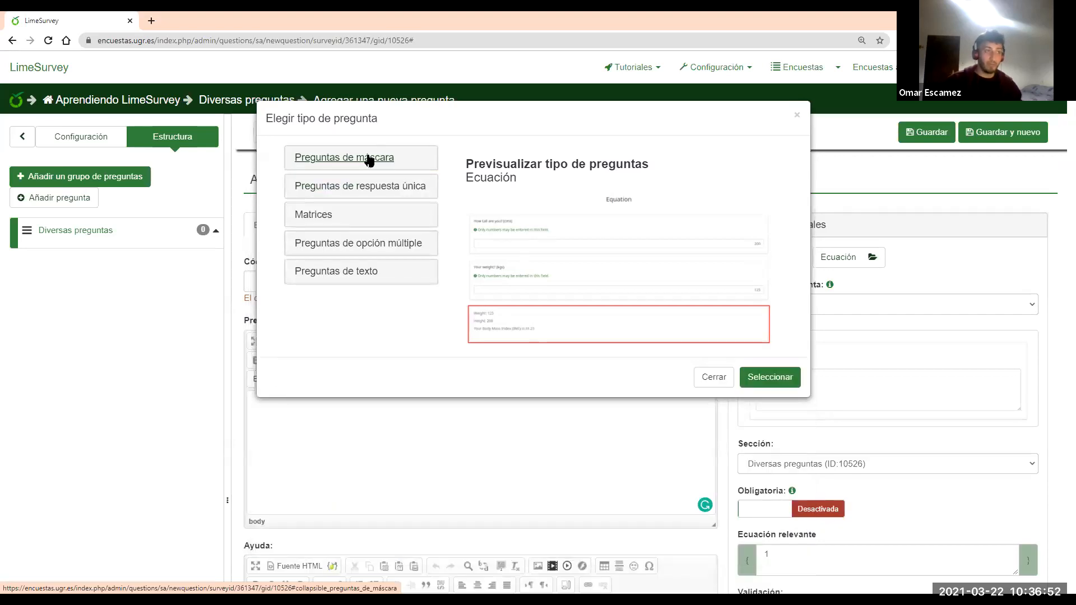
left_click(354, 273)
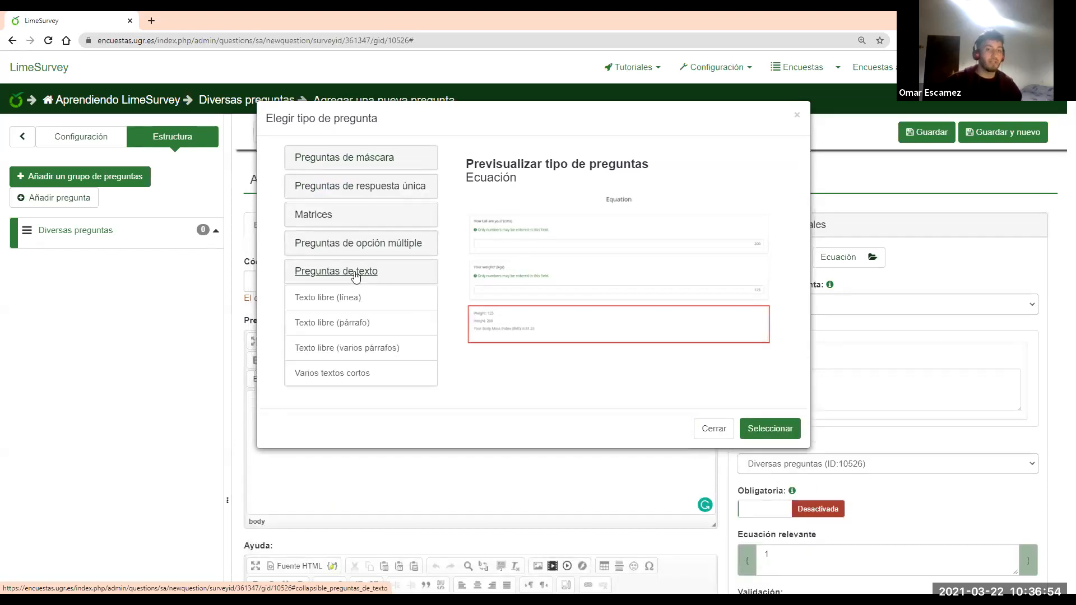
left_click(352, 298)
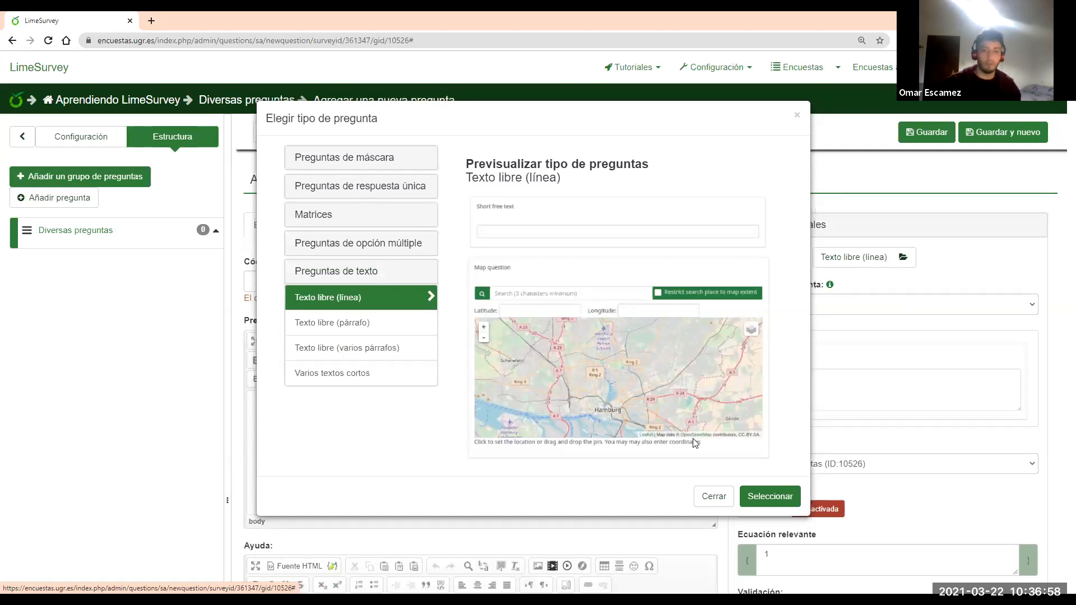
left_click(774, 494)
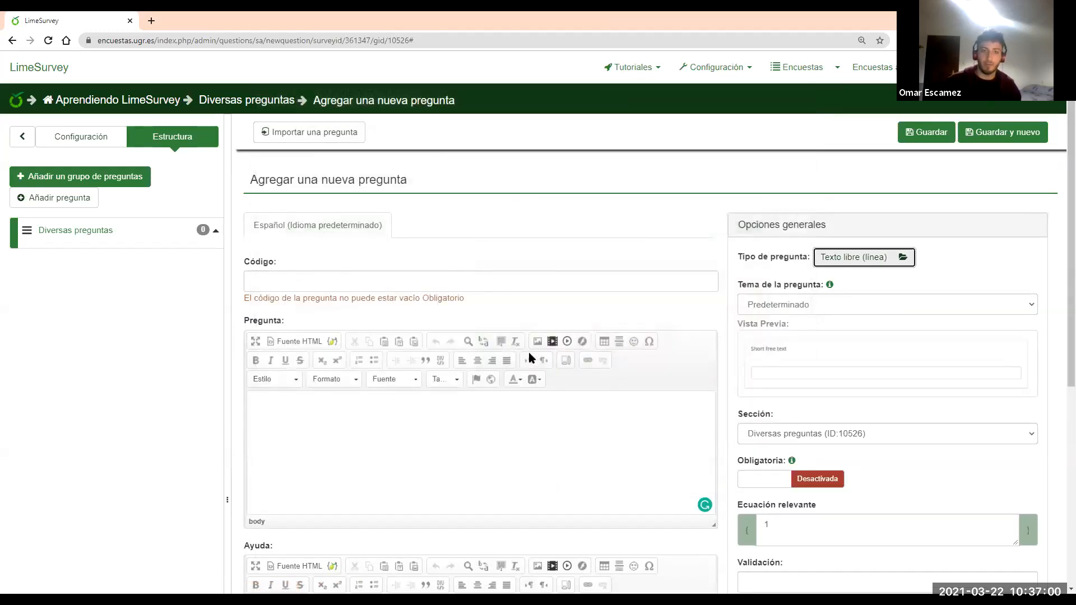
Give the question code DNIPrg and the text 'Escribe tu DNI:'
left_click(413, 282)
type("DniPrg")
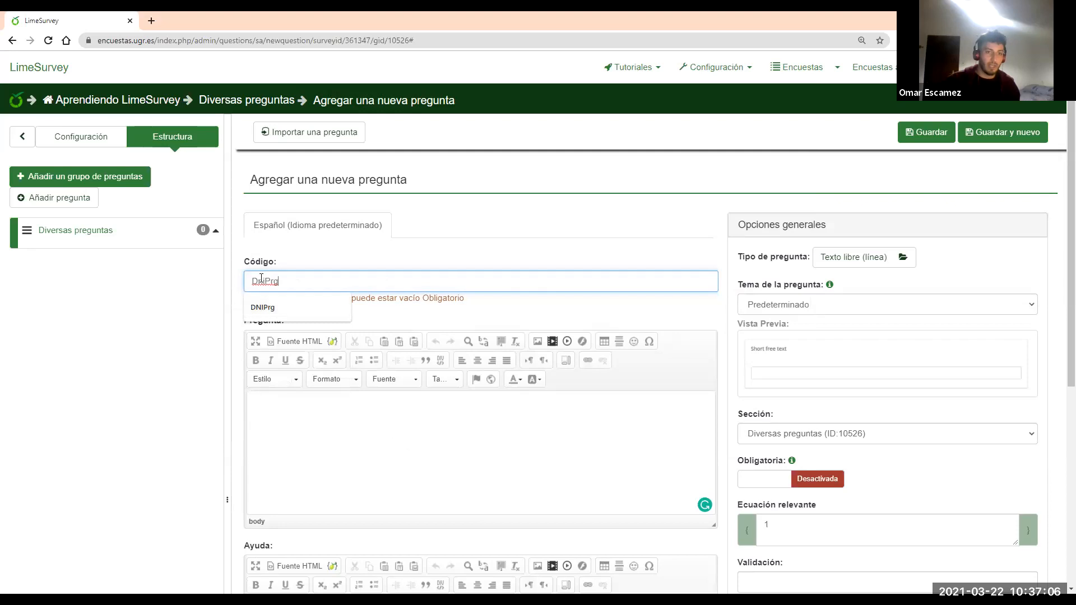
key("Delete")
type("NI")
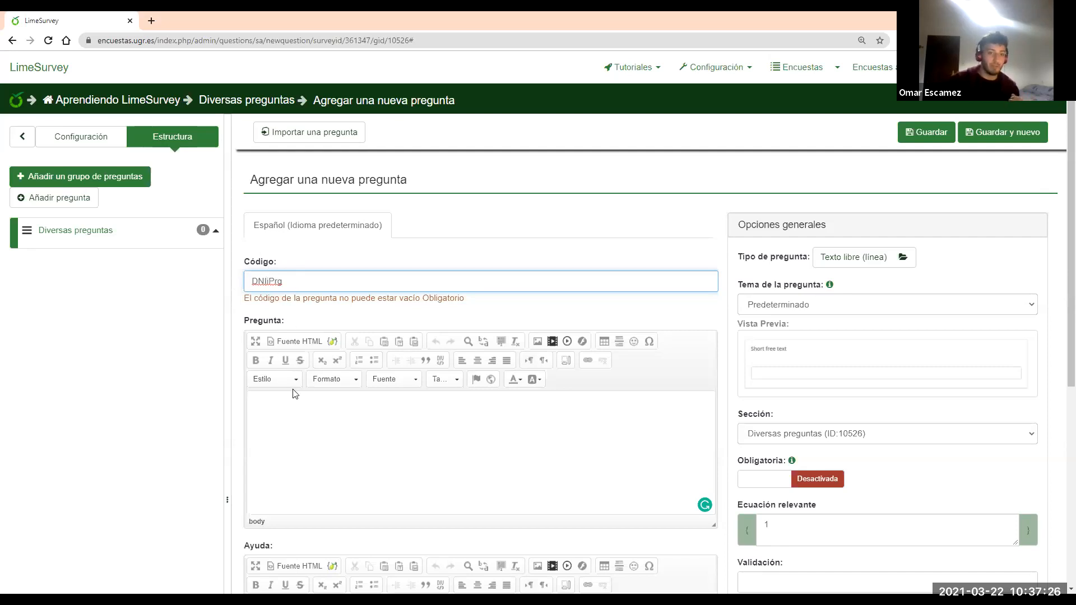
key("BackSpace")
left_click(313, 407)
type("Escribe tu DNI")
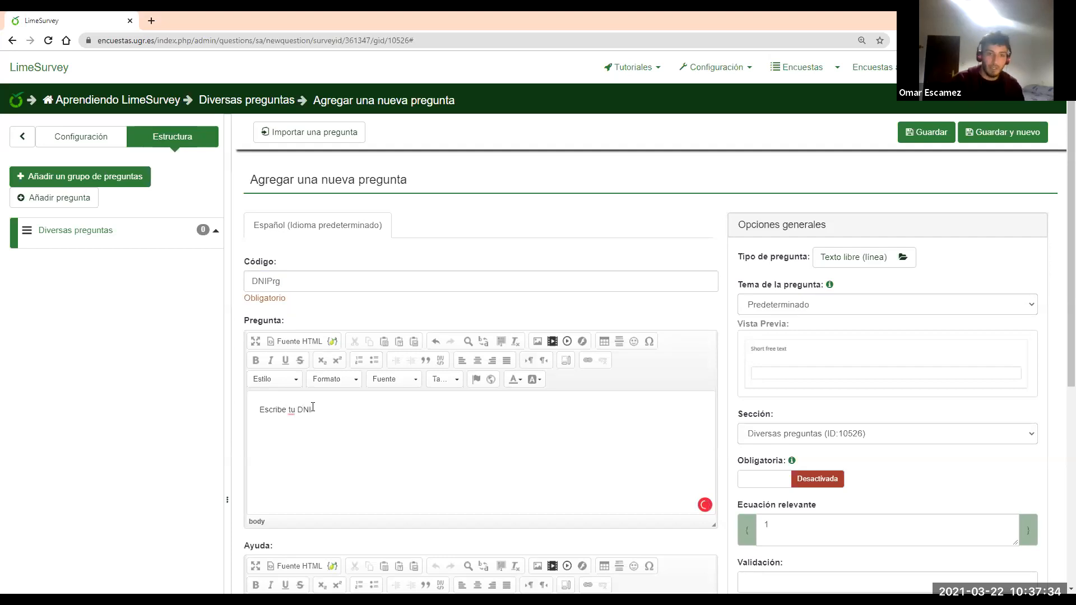
type(":")
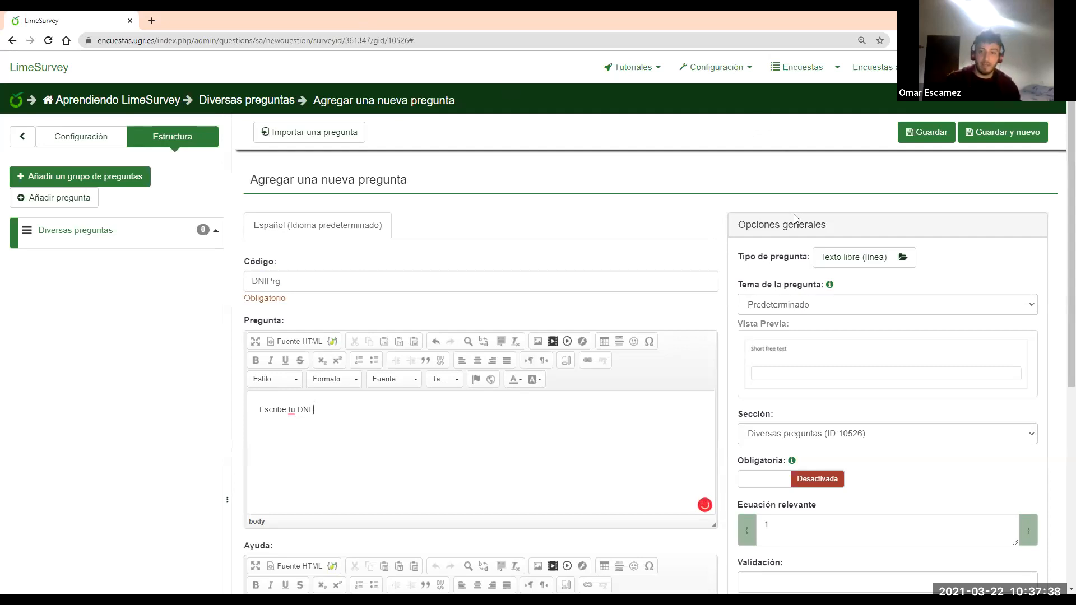
Switch the question's Obligatoria option to Activada
scroll(841, 215, "down", 1)
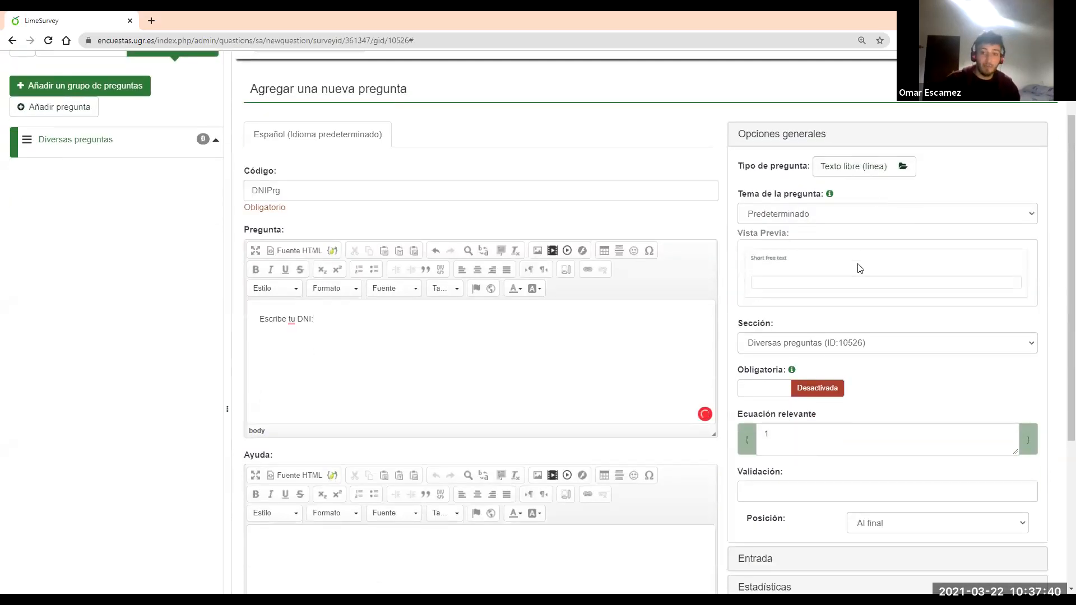
scroll(829, 258, "down", 2)
left_click(800, 313)
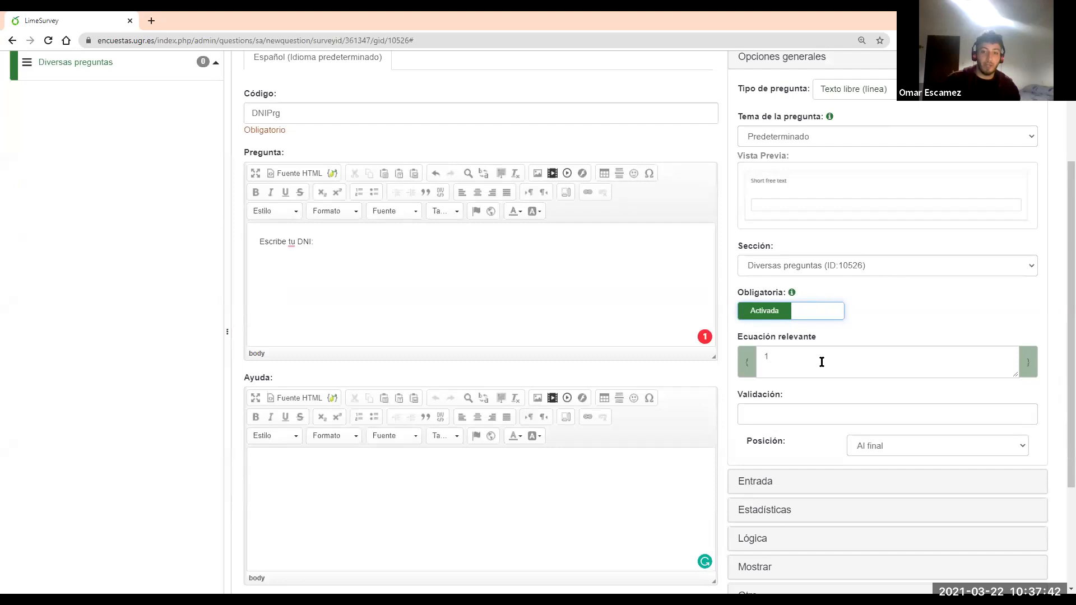
scroll(787, 392, "up", 1)
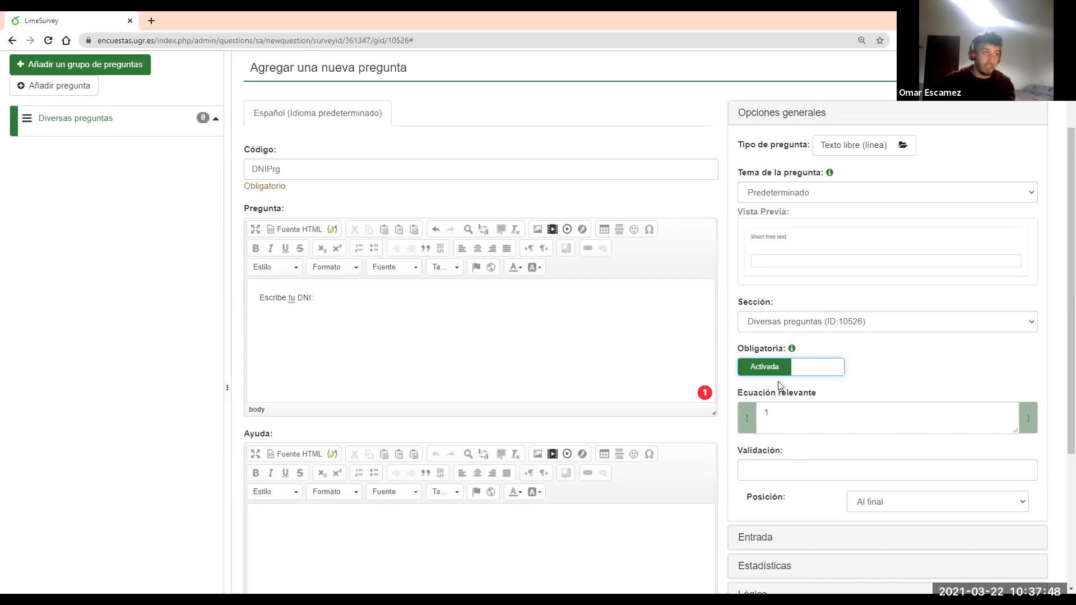
scroll(894, 345, "up", 1)
scroll(894, 345, "up", 2)
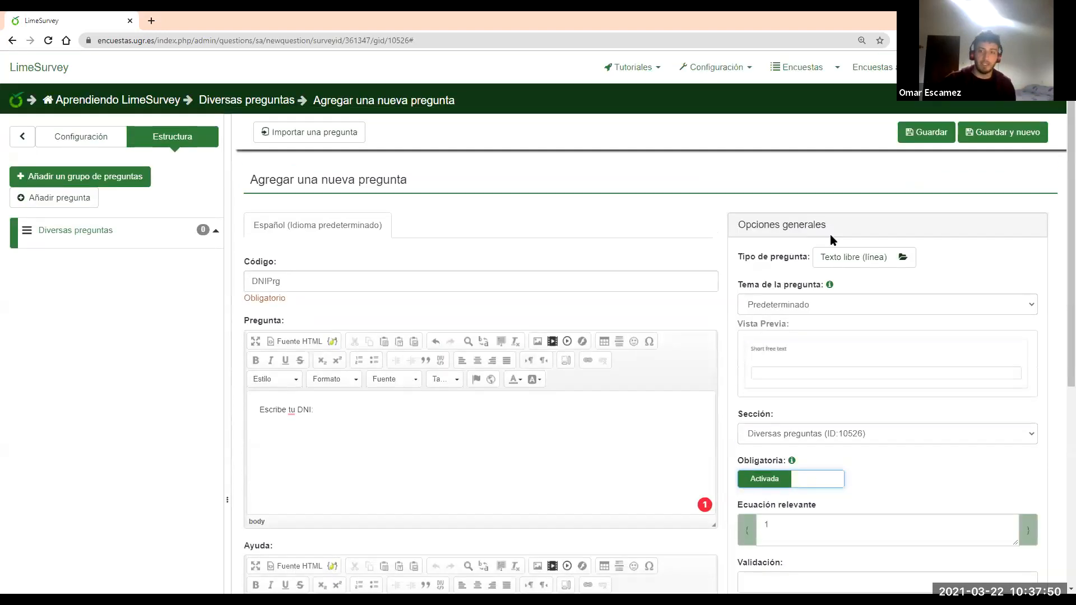
Set the DNI answer's maximum length (Longitud máxima) to 9
left_click(814, 225)
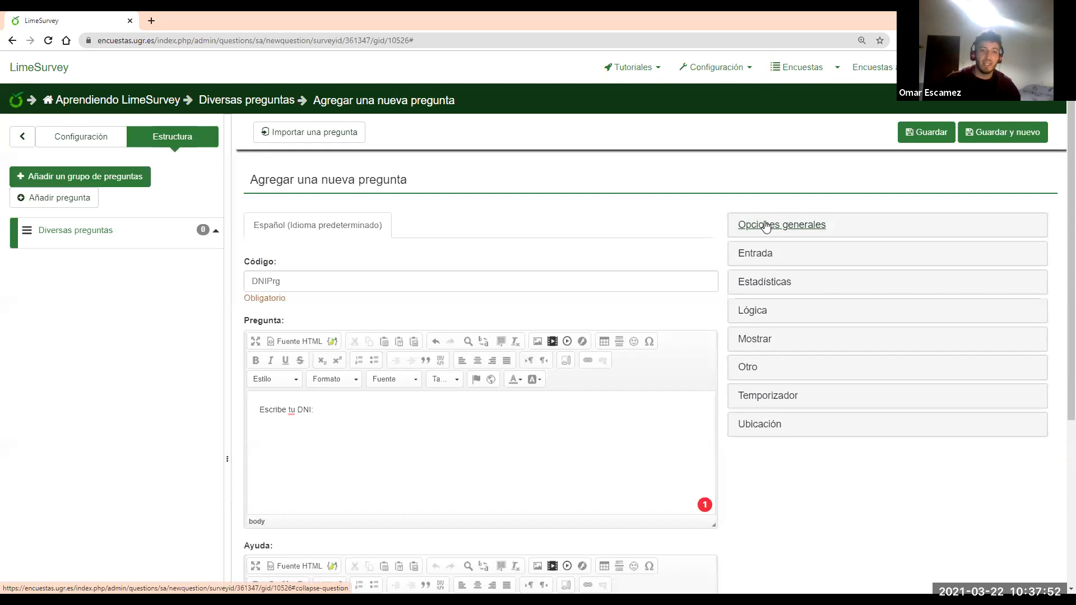
scroll(762, 223, "down", 1)
left_click(763, 203)
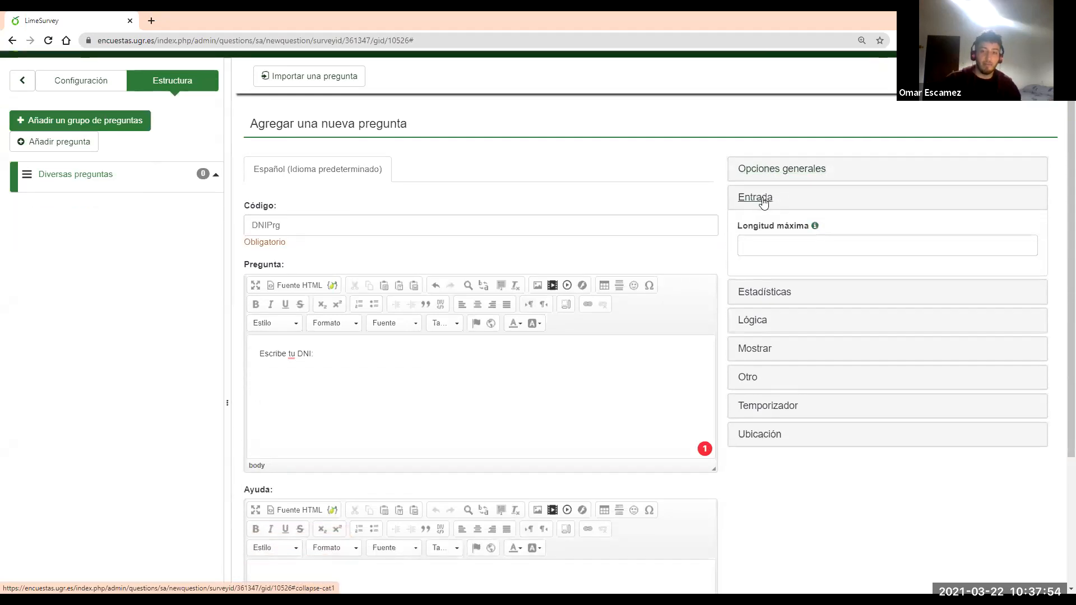
left_click(762, 242)
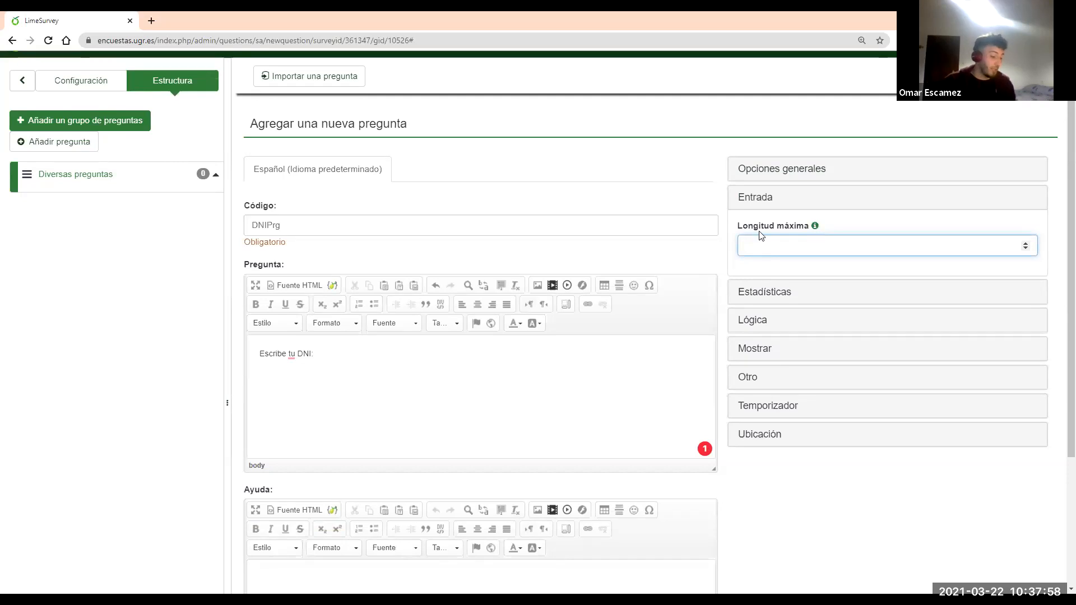
type("9")
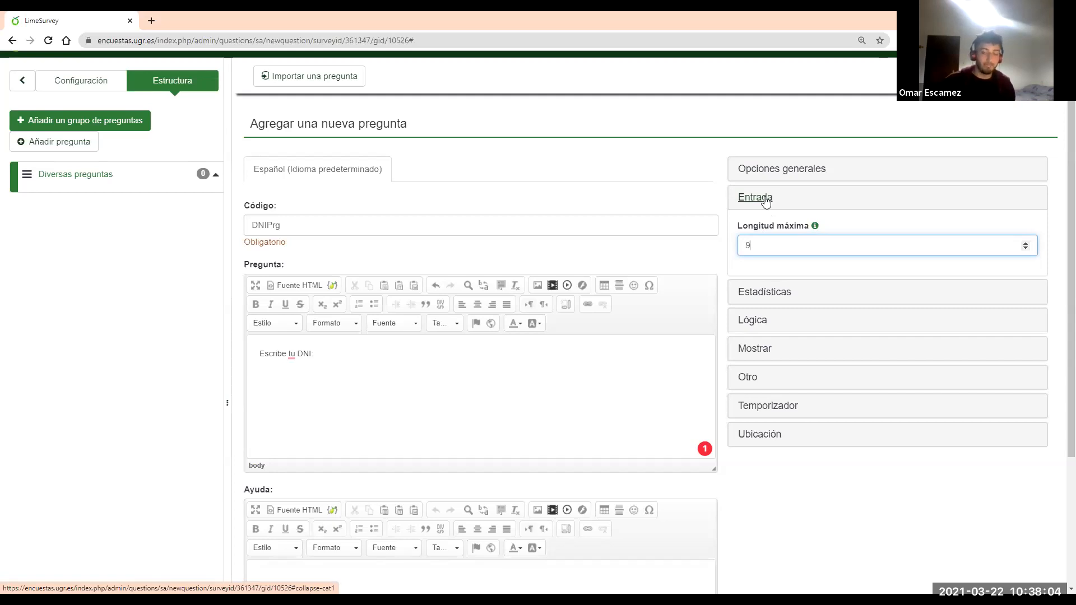
left_click(766, 200)
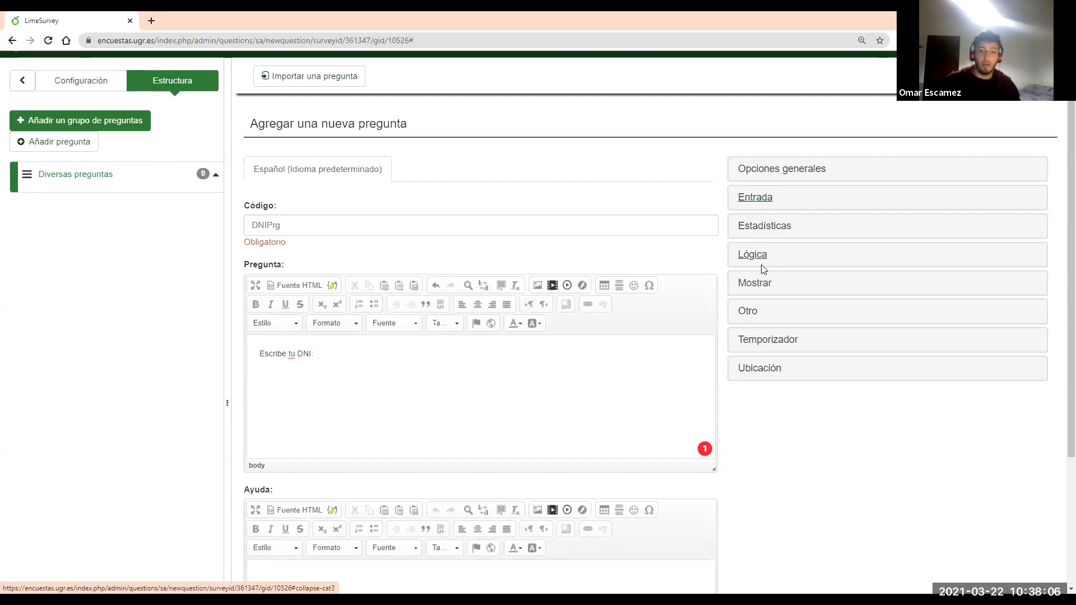
Set Ocultar la ayuda to Activada to hide the DNI question's help text
left_click(757, 283)
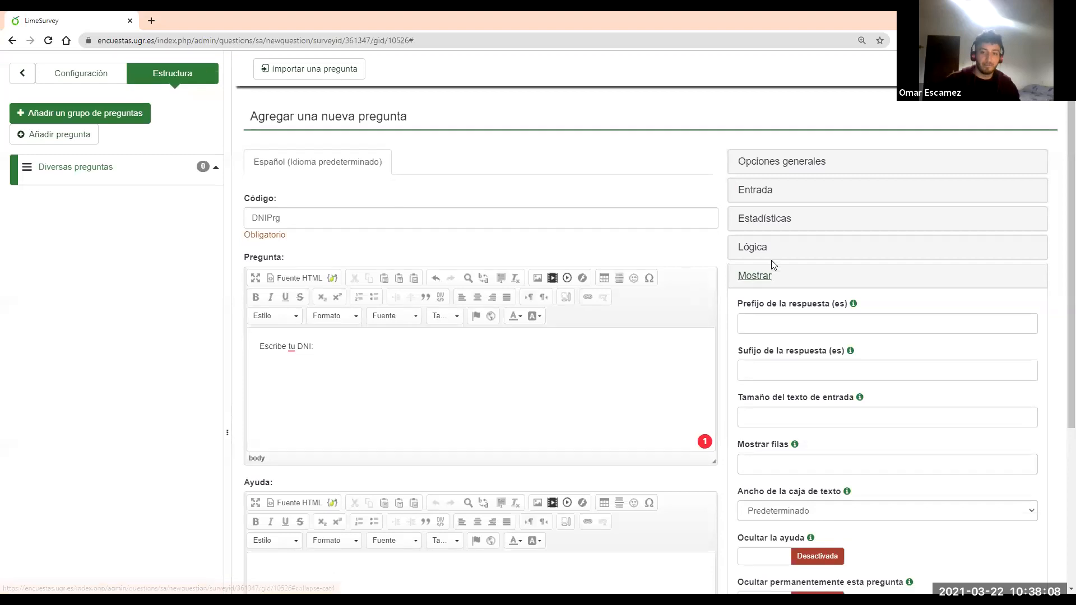
scroll(772, 264, "down", 3)
left_click(779, 399)
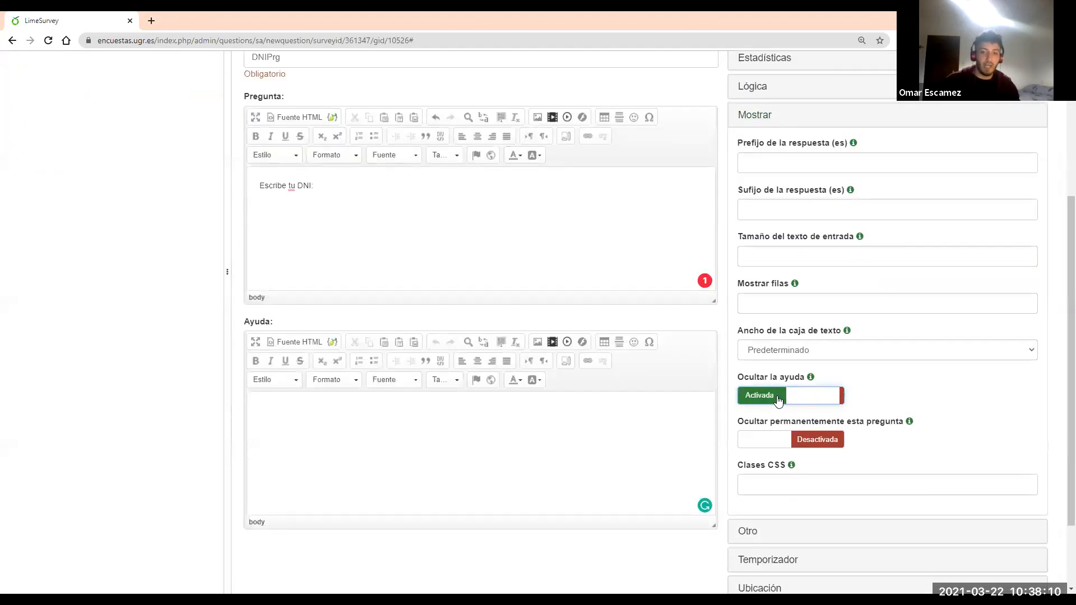
scroll(883, 280, "up", 1)
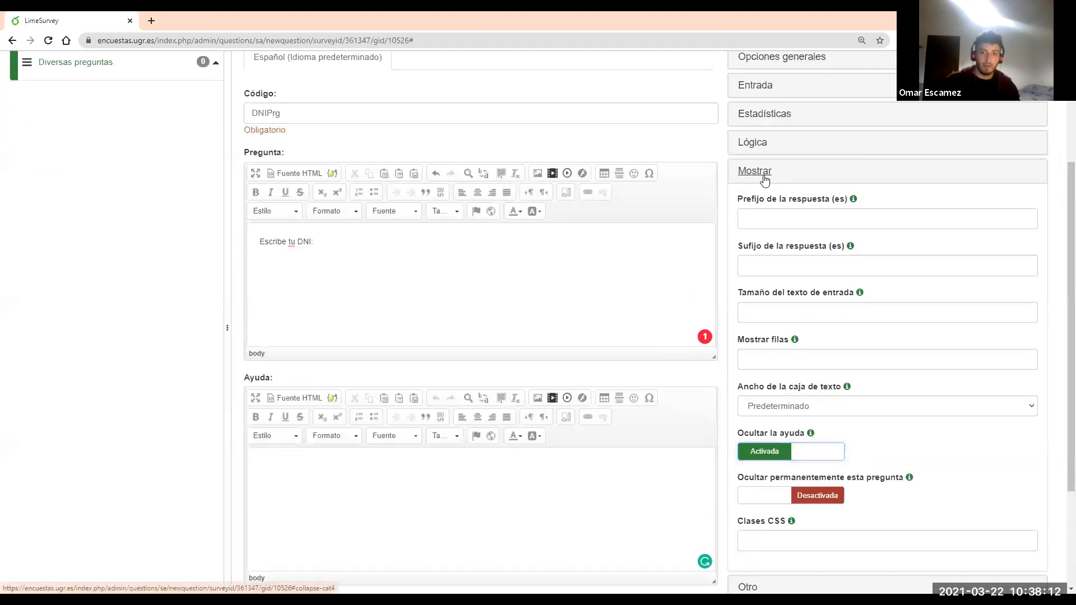
left_click(762, 173)
scroll(939, 230, "up", 3)
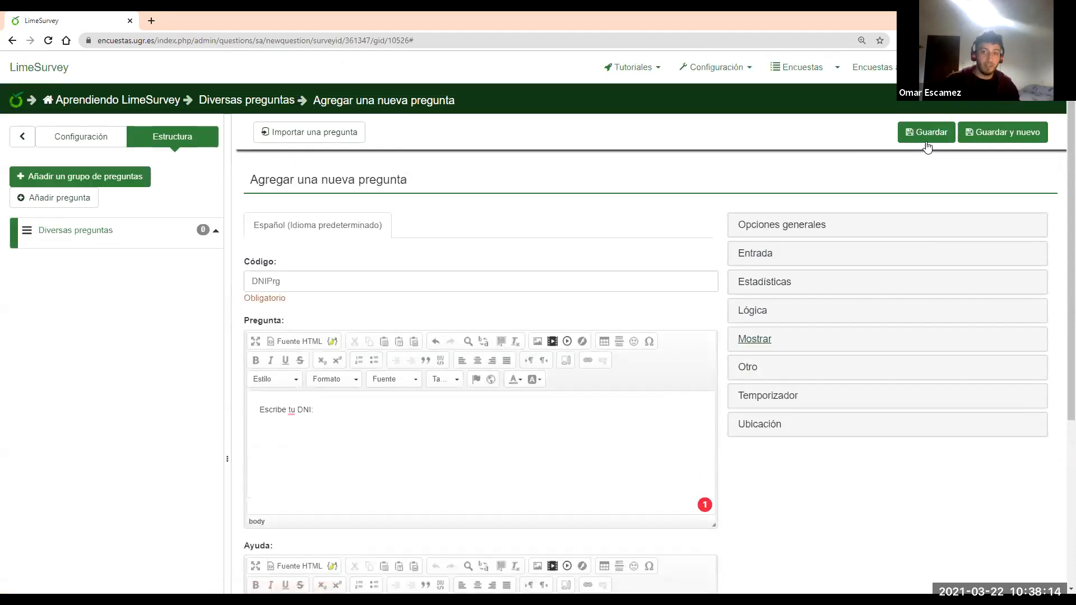
Save the DNIPrg question and check its summary under Diversas preguntas
left_click(930, 133)
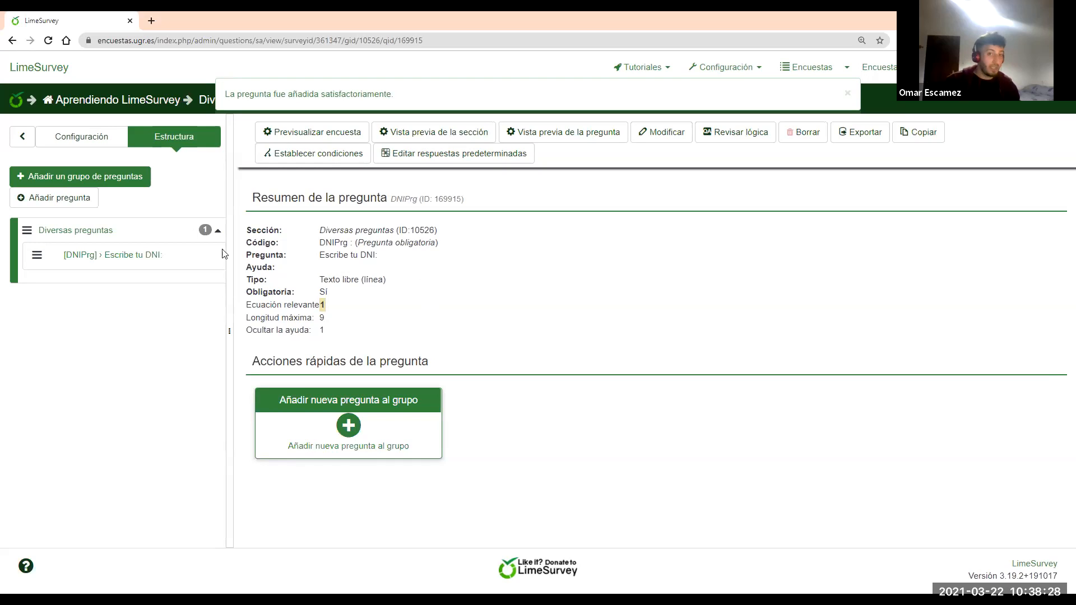
left_click(142, 258)
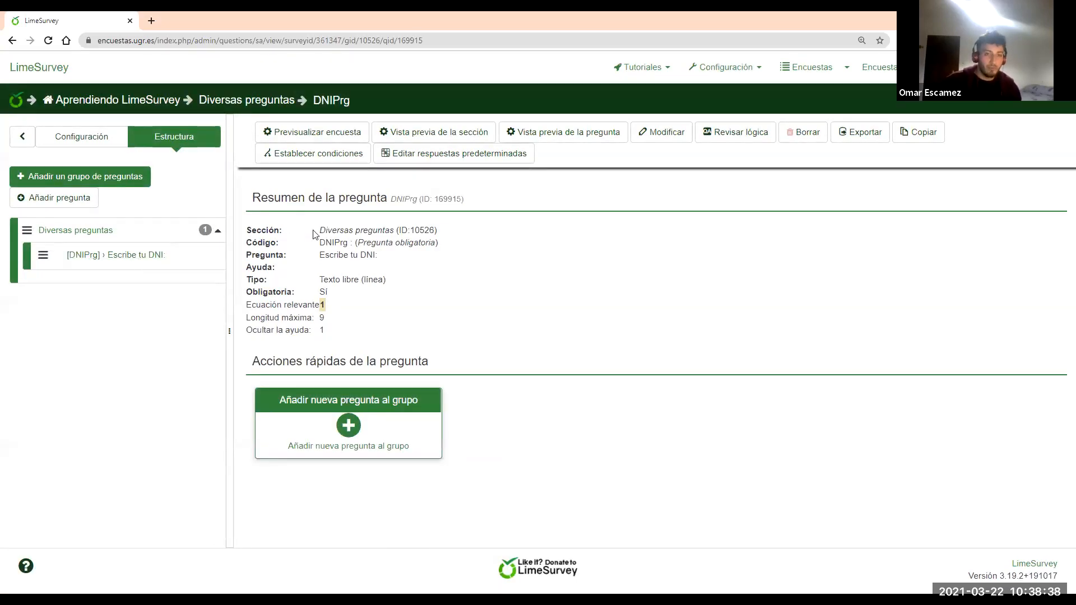
left_click_drag(322, 230, 386, 231)
left_click(330, 248)
left_click_drag(320, 242, 347, 243)
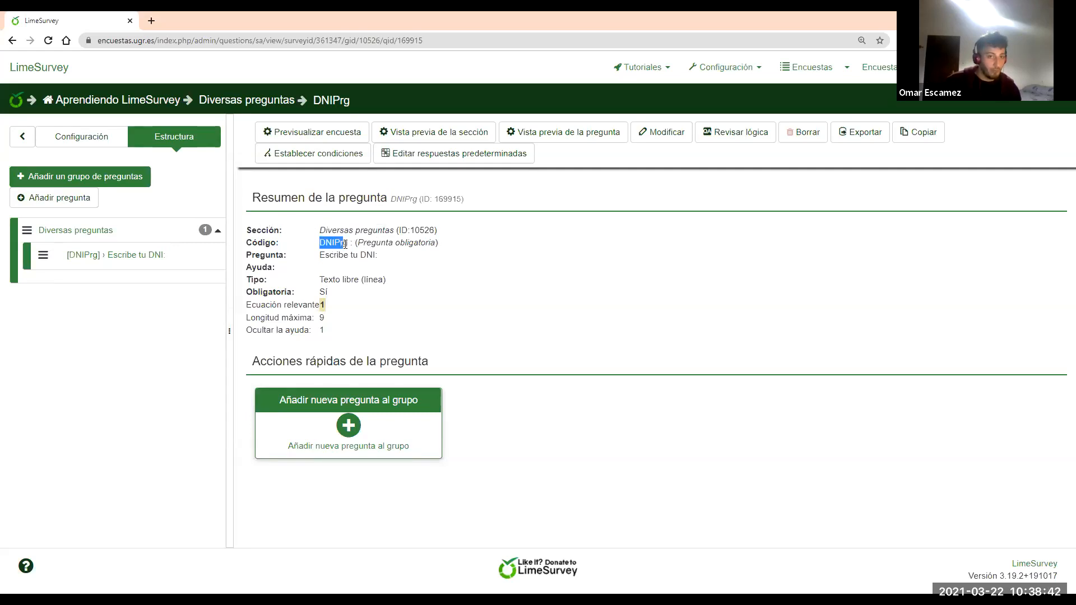
left_click(317, 256)
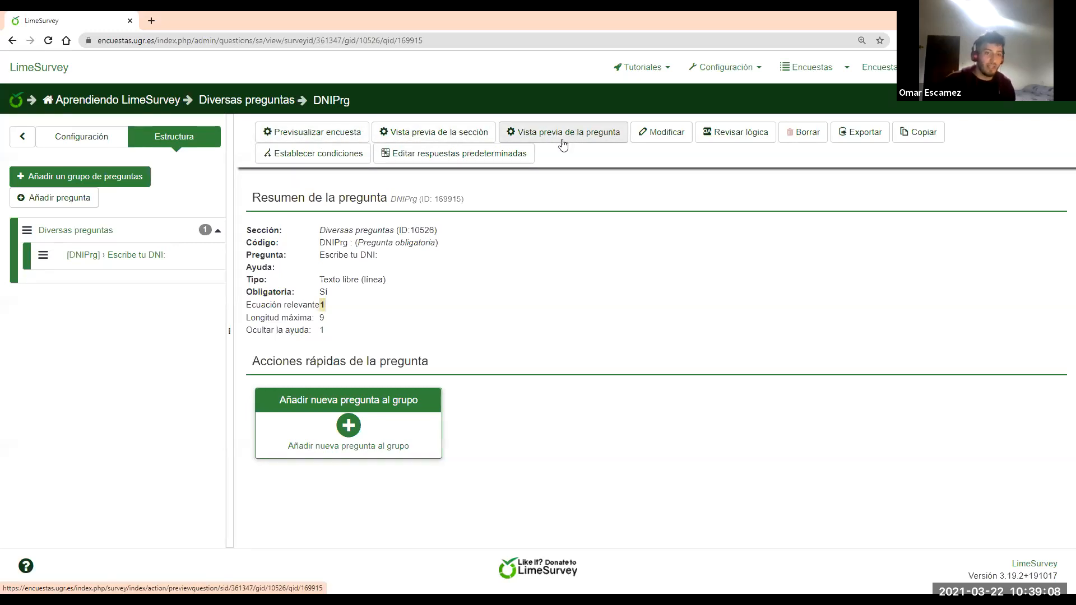
Preview the DNI question, close the preview, and start a new question in the group
left_click(565, 134)
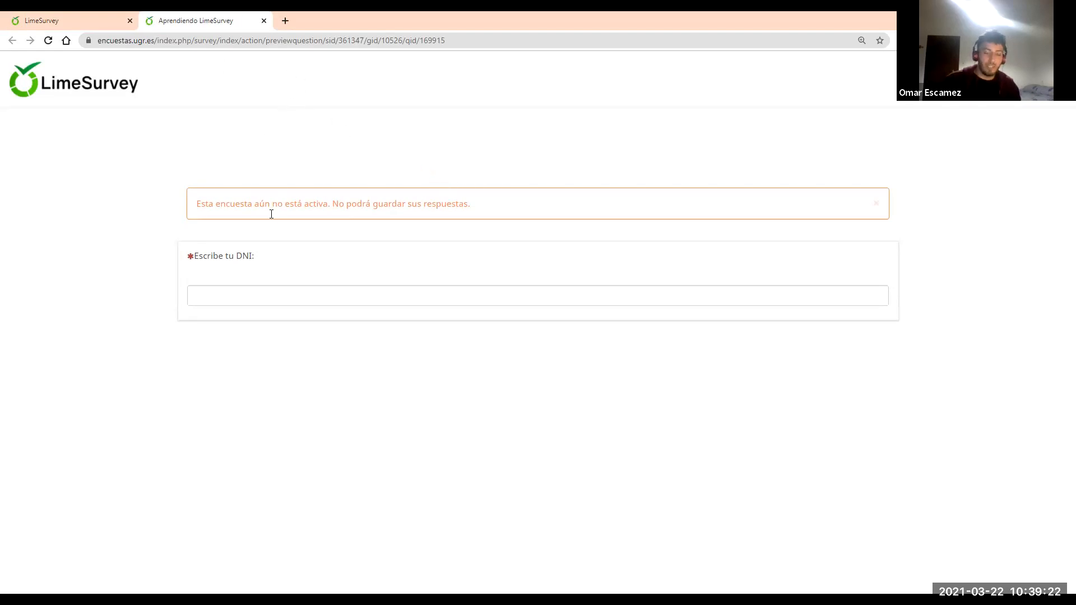
left_click(264, 21)
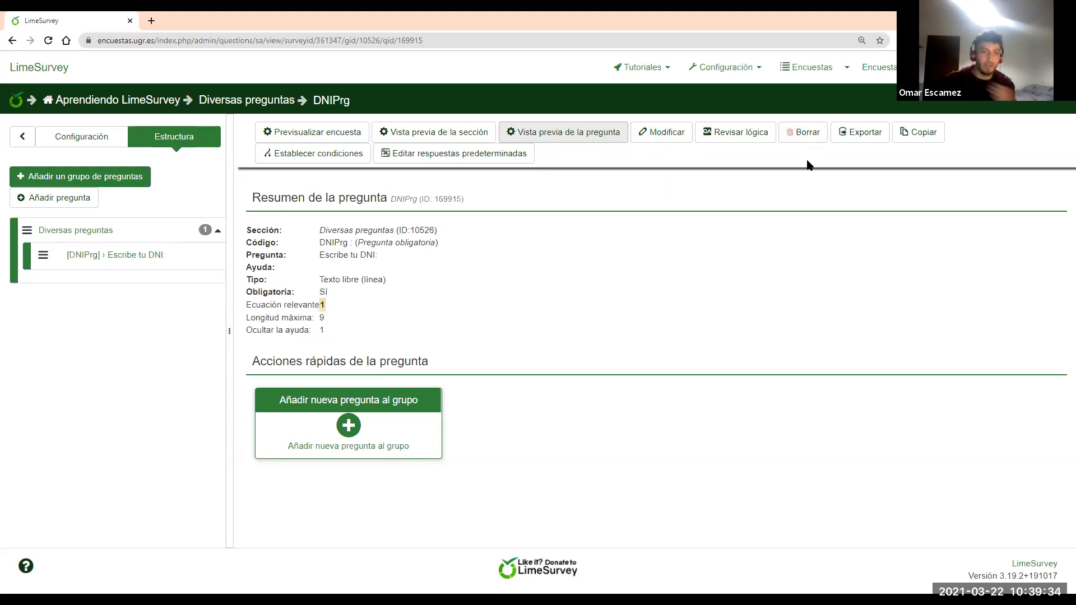
left_click(138, 258)
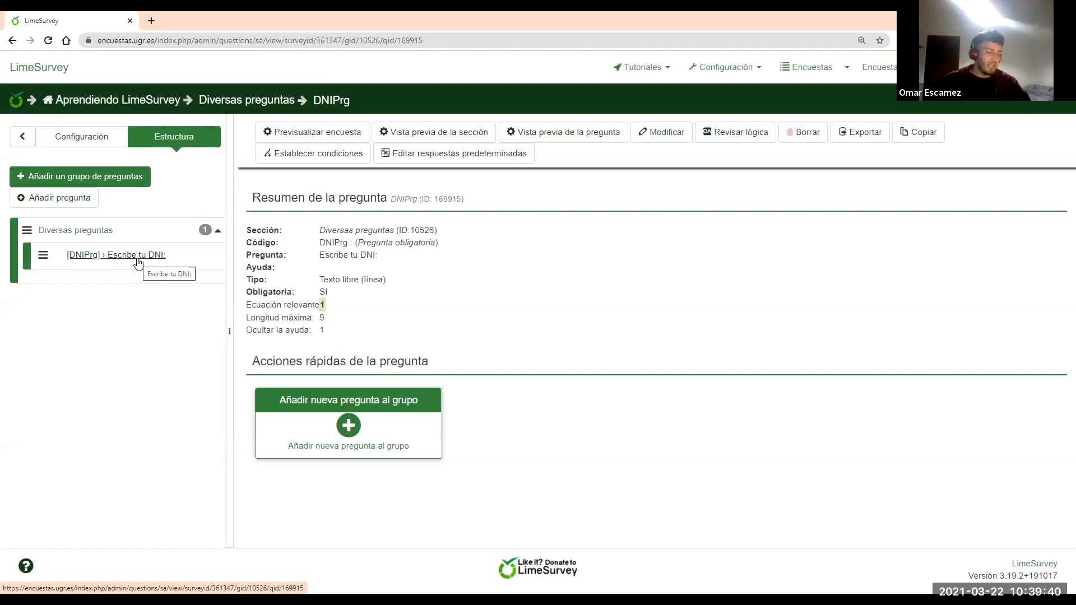
left_click(348, 436)
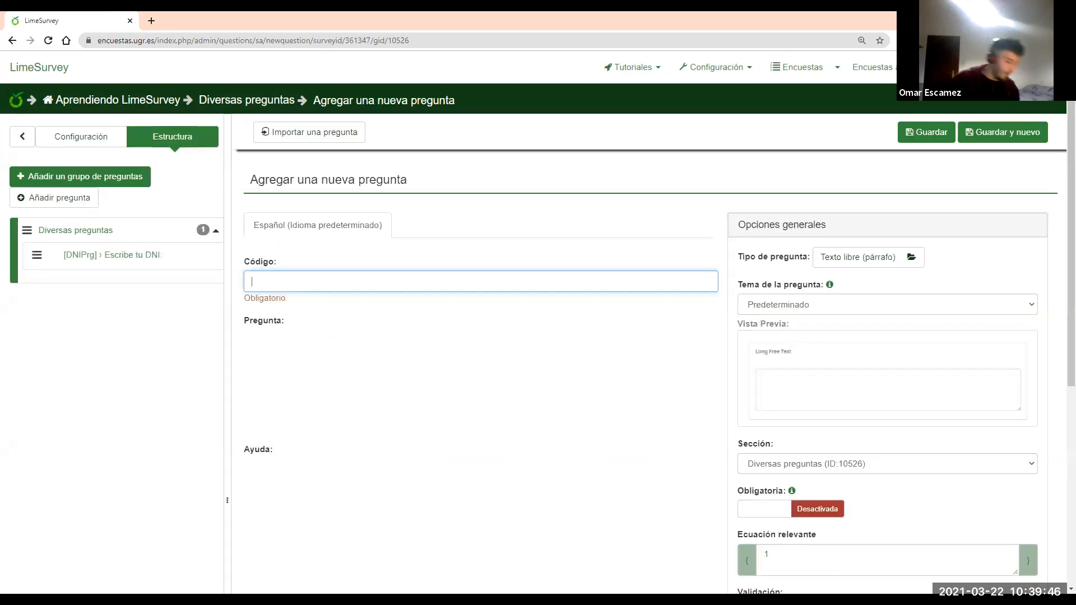
Give the new question code EstudiantePrg and the text '¿Eres estudiante?'
type("Estudiante")
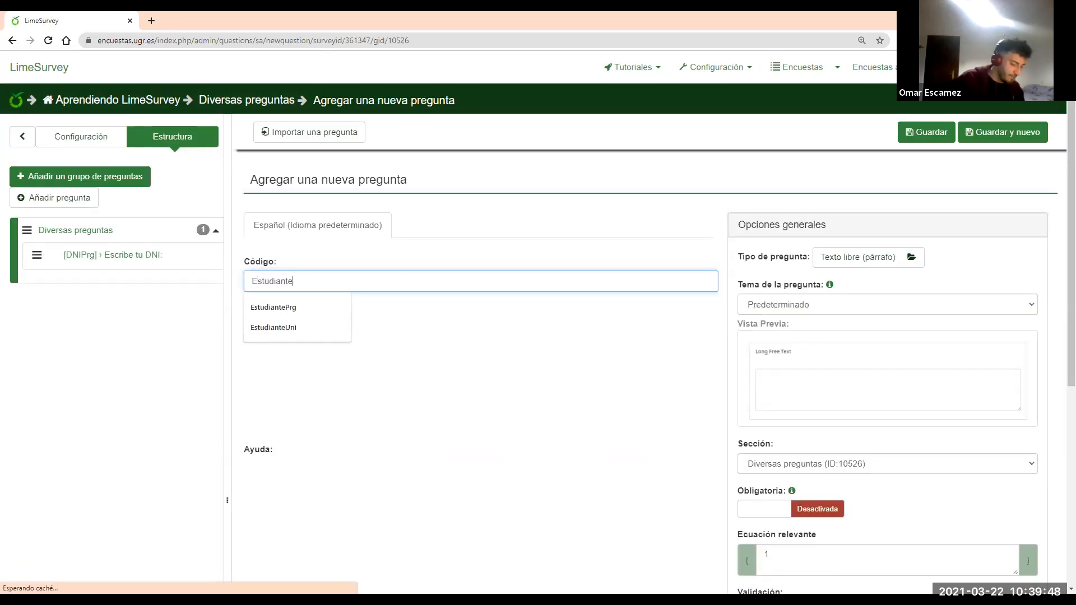
type("Prg")
left_click(369, 403)
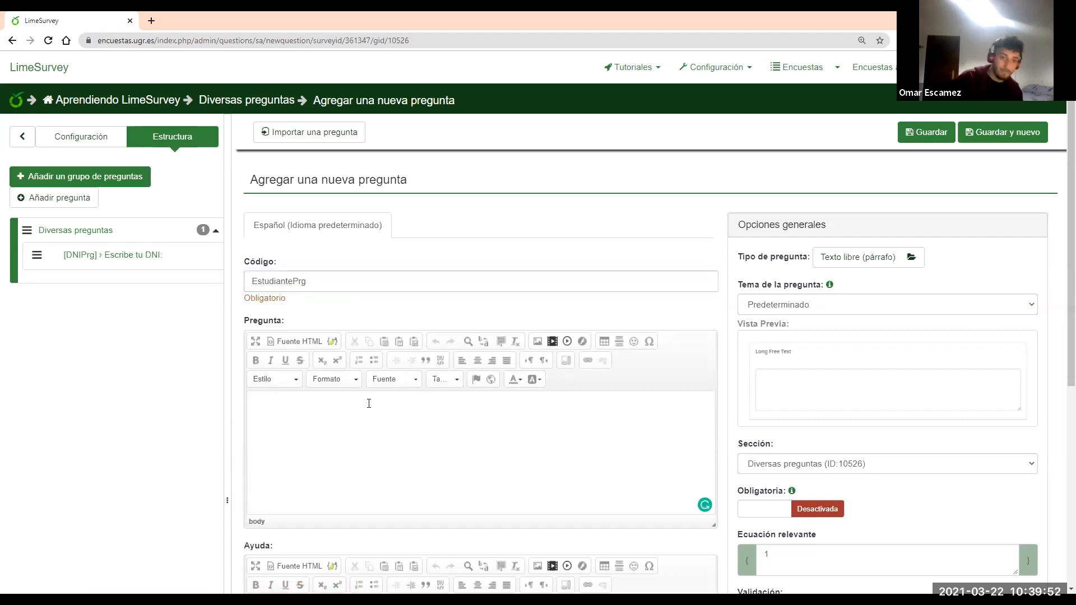
type("¿Er")
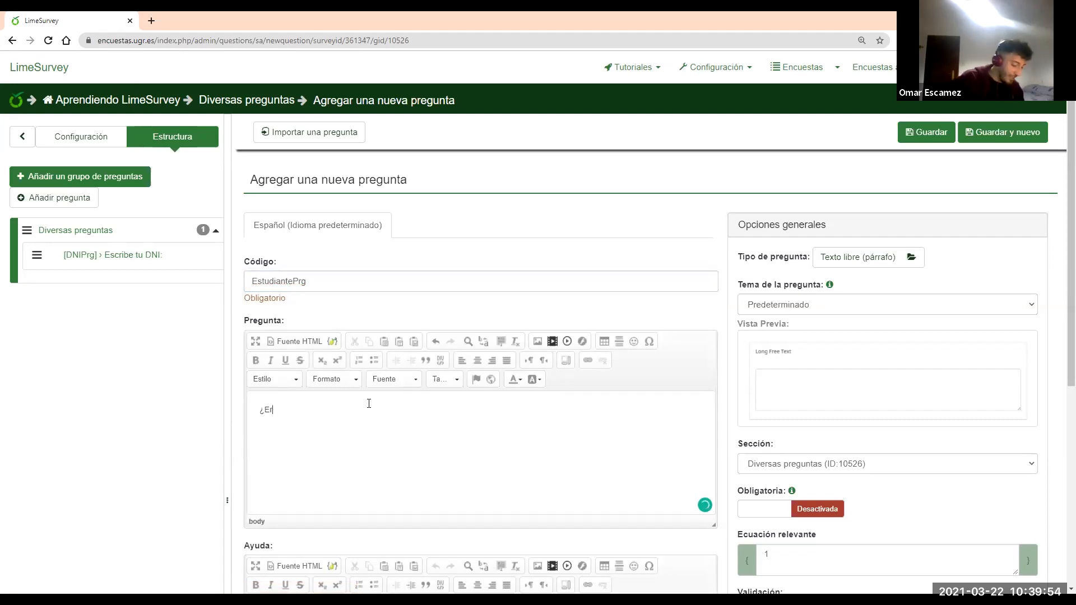
type("es estudiante?")
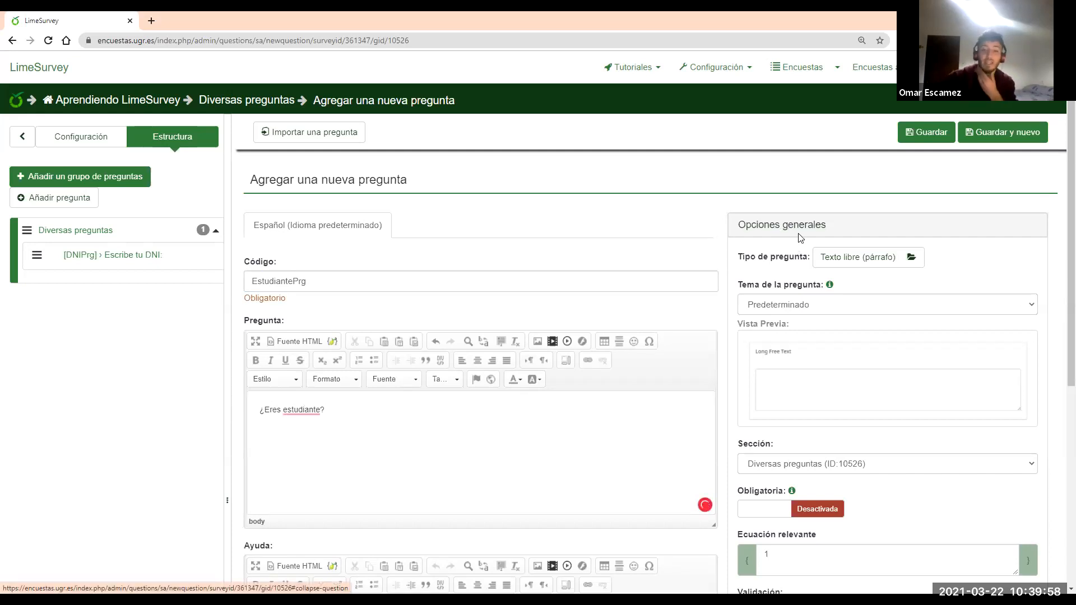
left_click(822, 223)
scroll(840, 269, "down", 1)
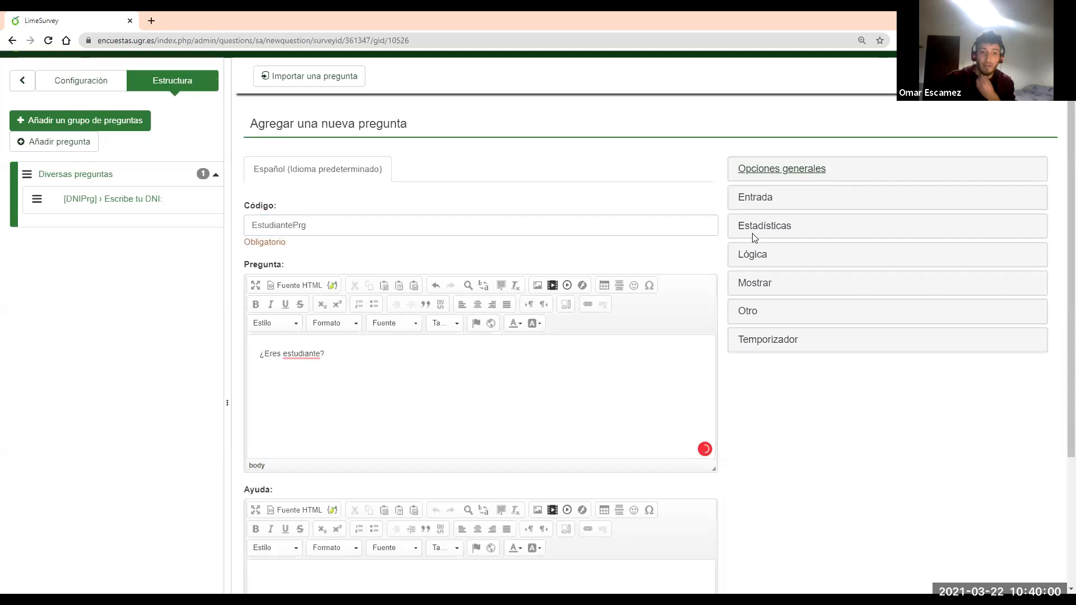
Change the EstudiantePrg question type to Sí/No from the mask question types
left_click(799, 169)
left_click(841, 202)
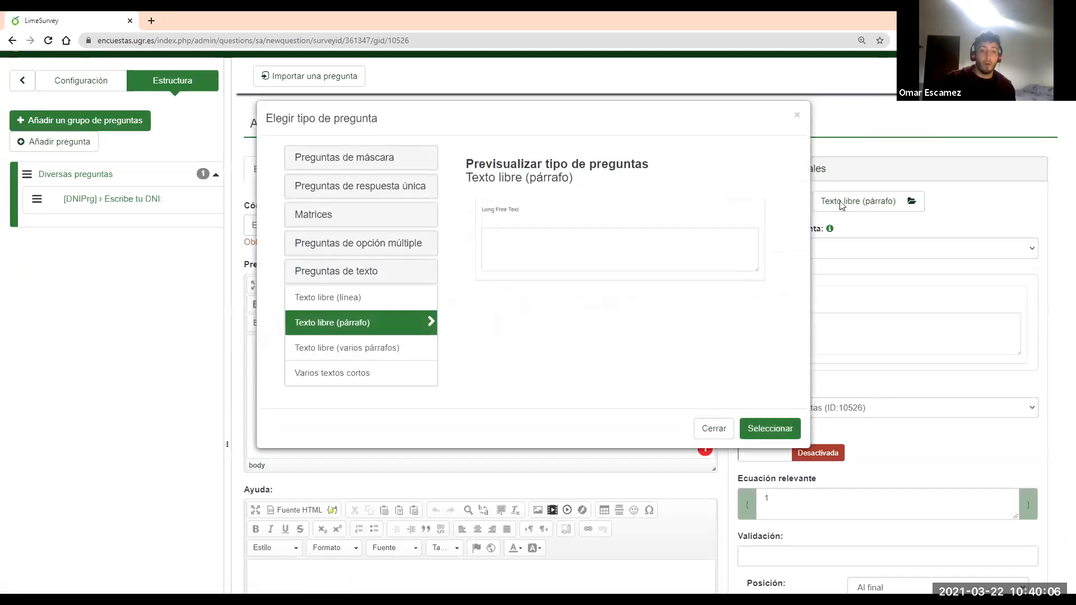
left_click(369, 274)
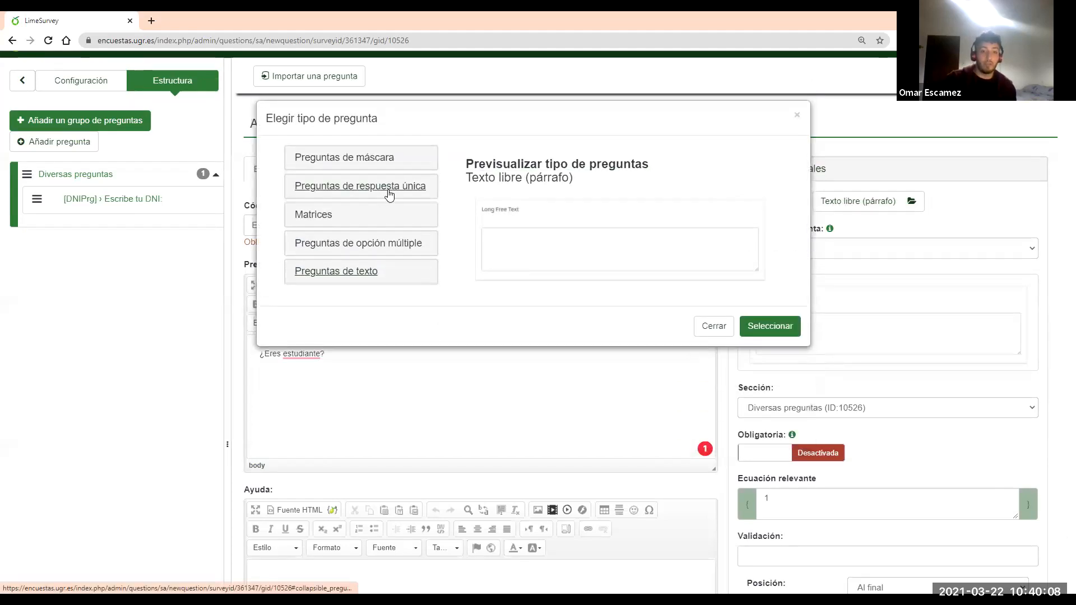
left_click(381, 165)
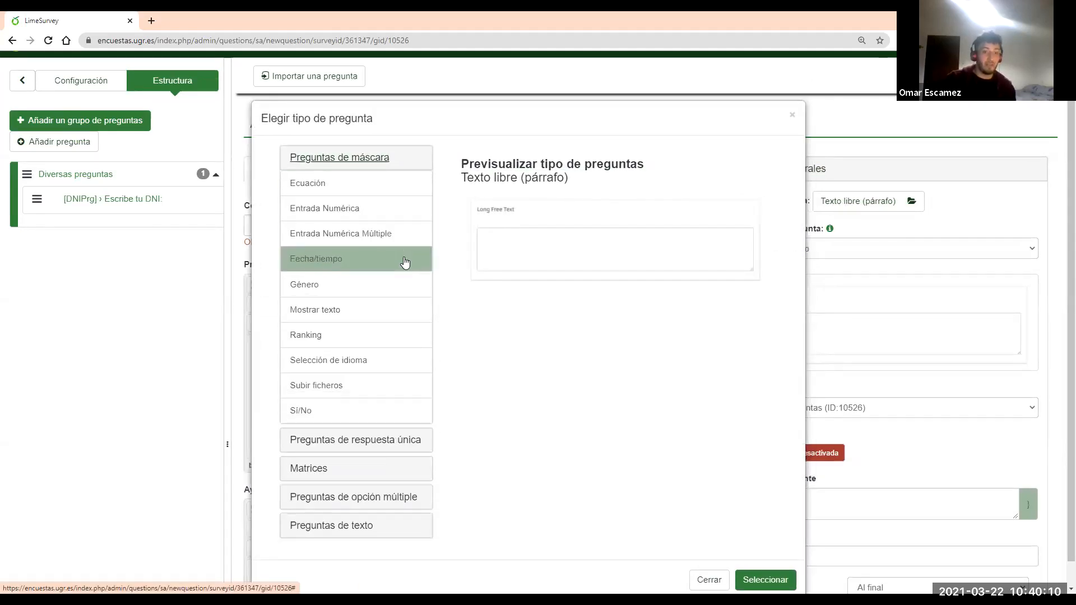
left_click(332, 410)
left_click(758, 583)
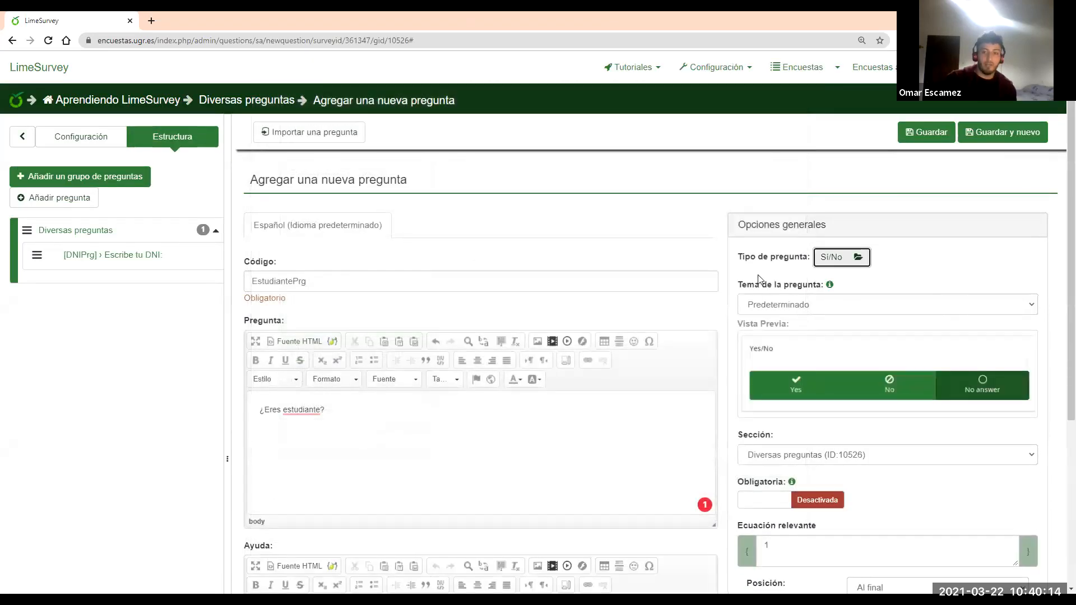
Make the ¿Eres estudiante? question mandatory
scroll(818, 290, "down", 2)
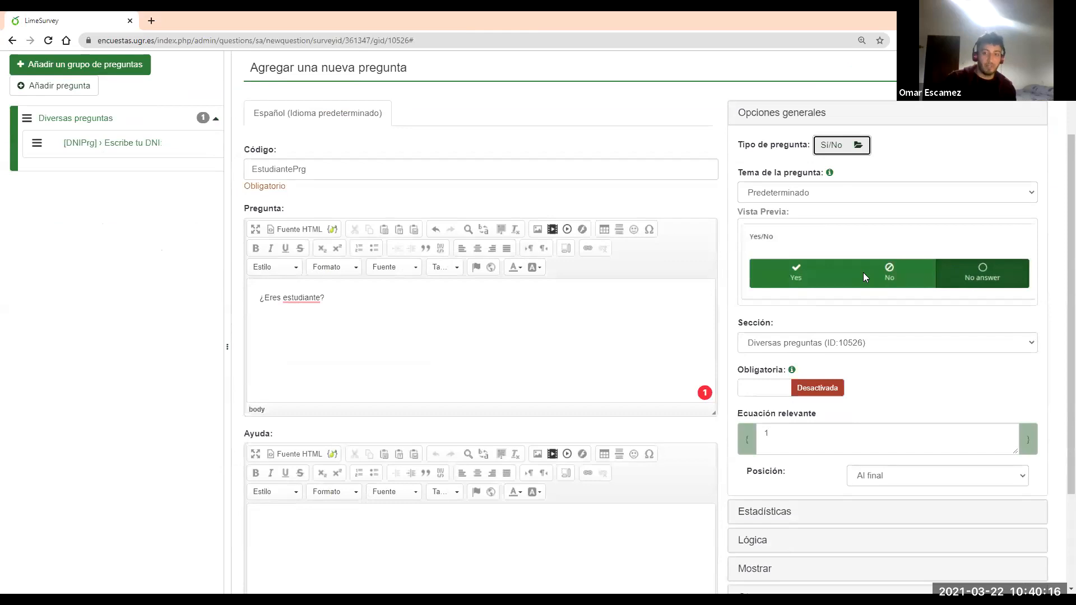
scroll(863, 272, "down", 1)
left_click(770, 332)
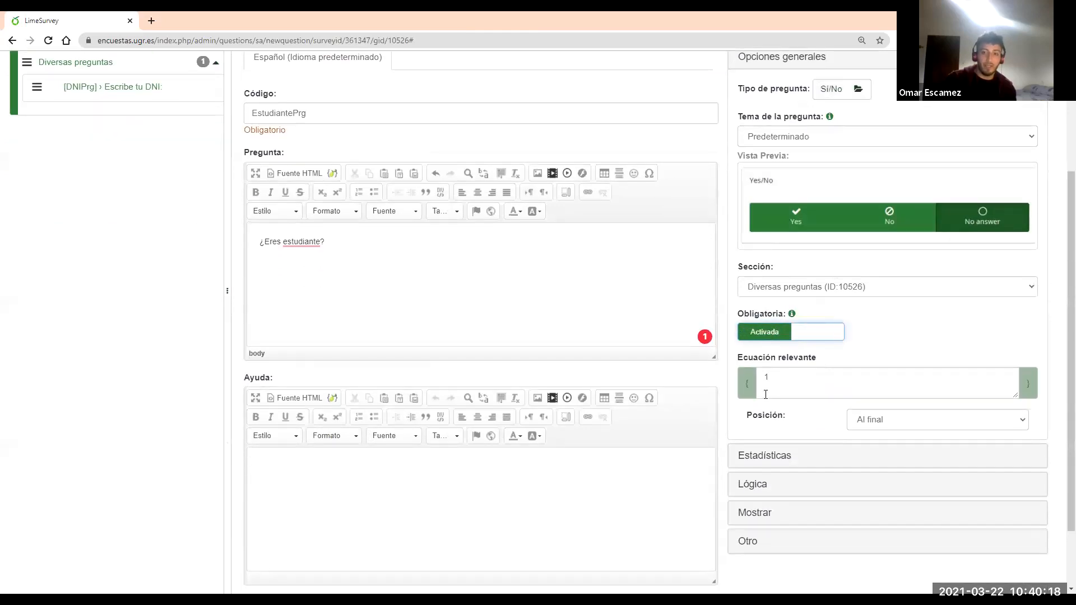
scroll(823, 395, "up", 2)
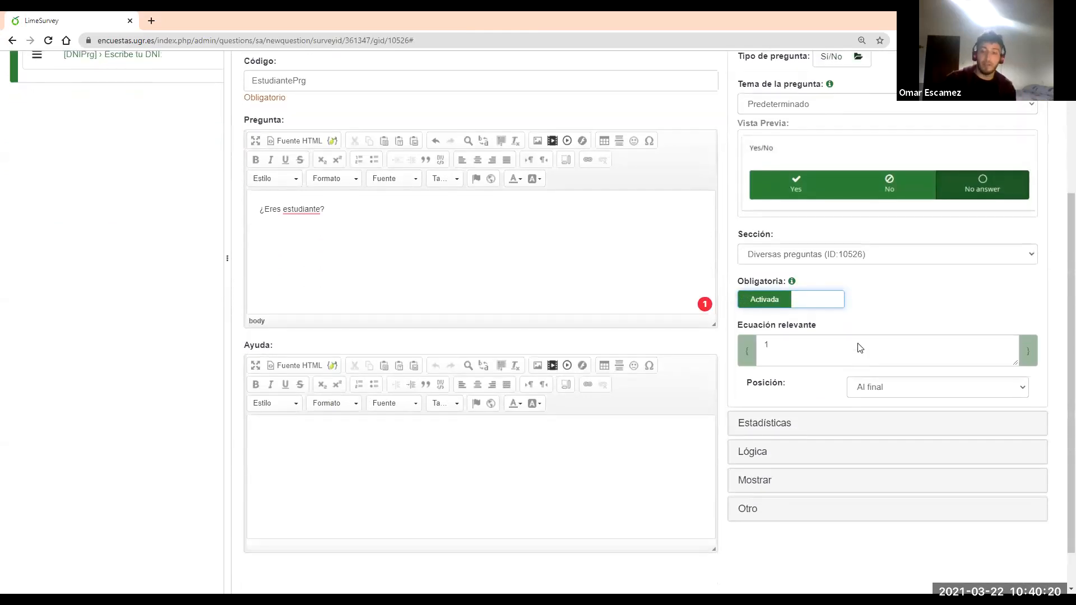
Set Ocultar la ayuda to Activada and save the student question
left_click(804, 176)
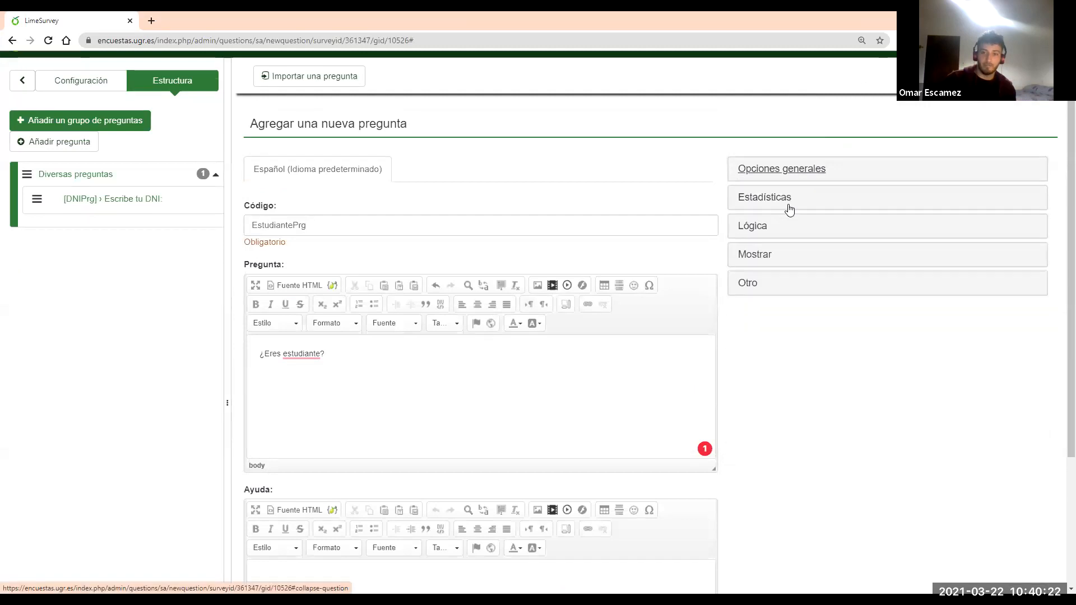
left_click(756, 254)
left_click(783, 344)
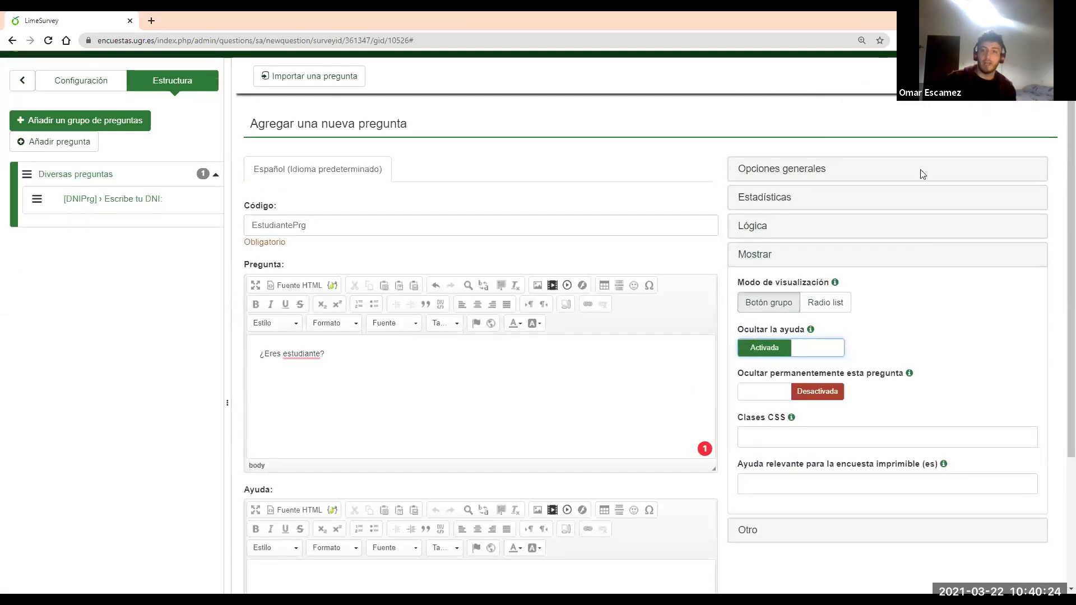
left_click(775, 260)
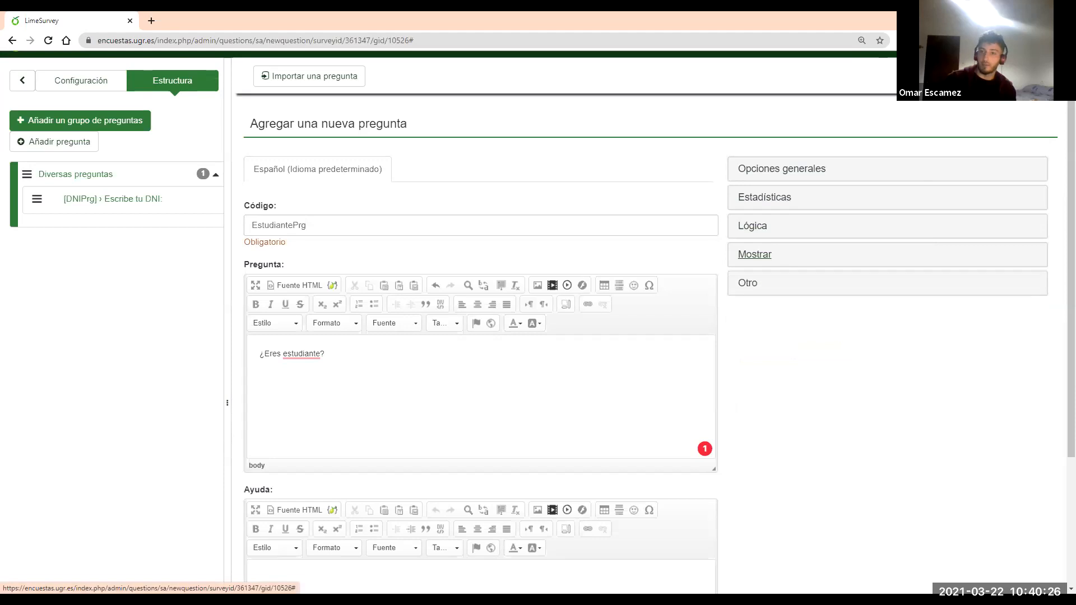
left_click(924, 96)
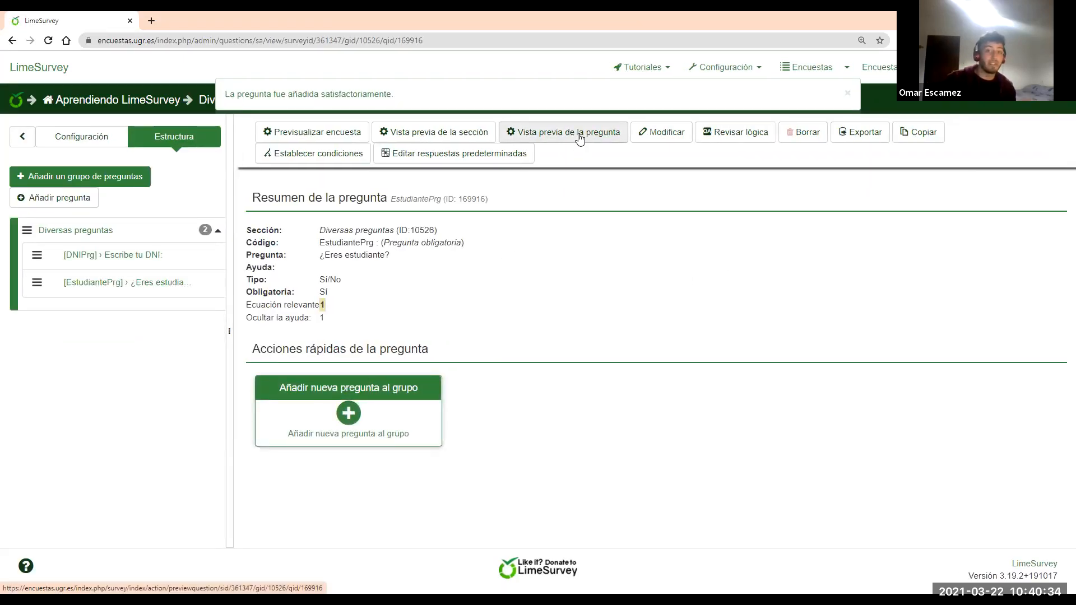
Preview the ¿Eres estudiante? question and try answering Sí
left_click(577, 133)
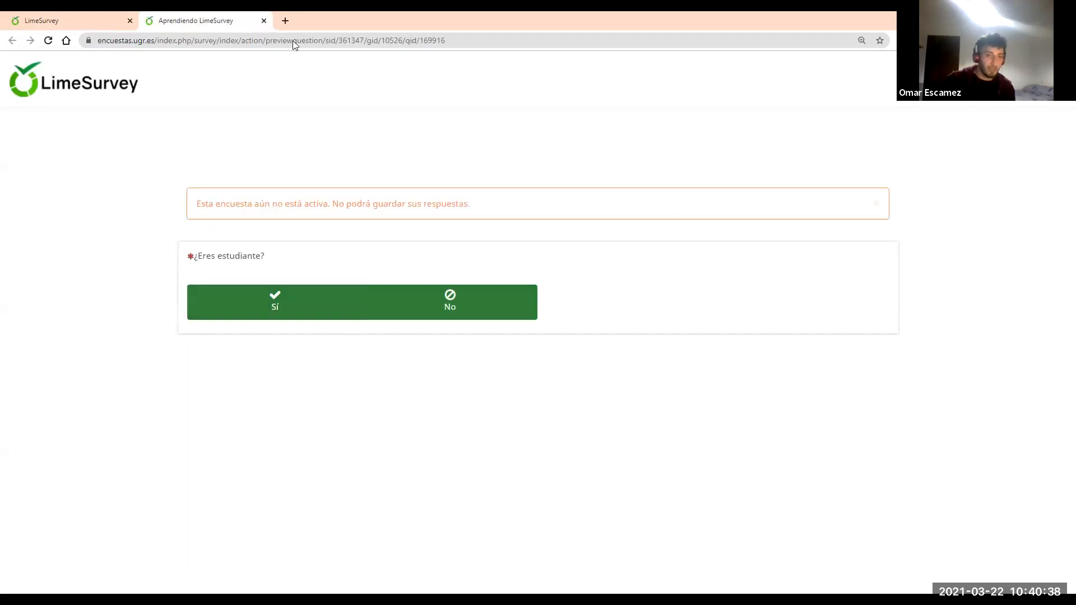
left_click(327, 303)
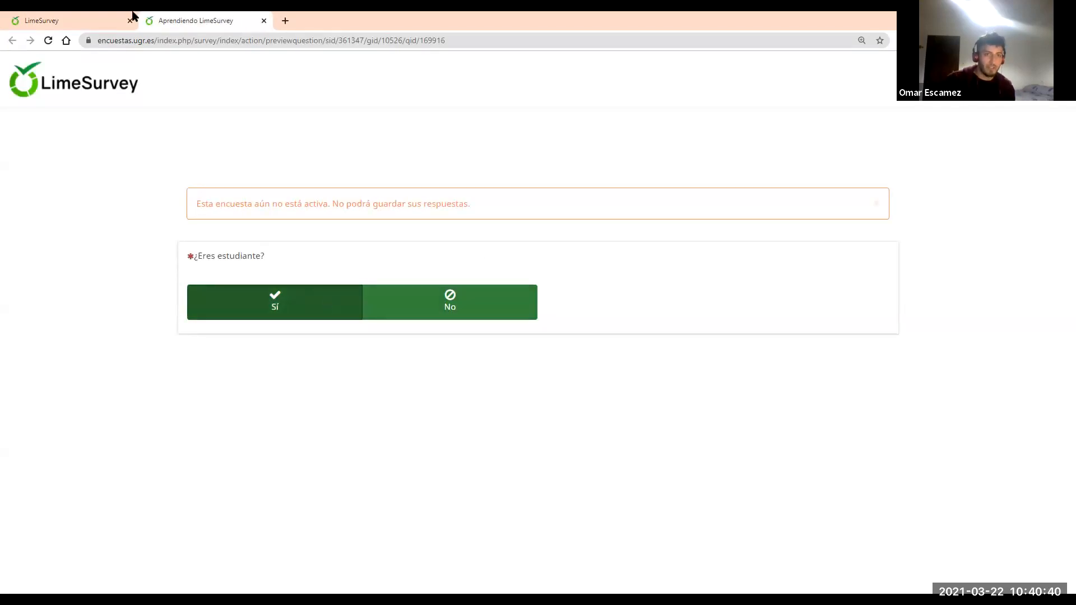
left_click(85, 22)
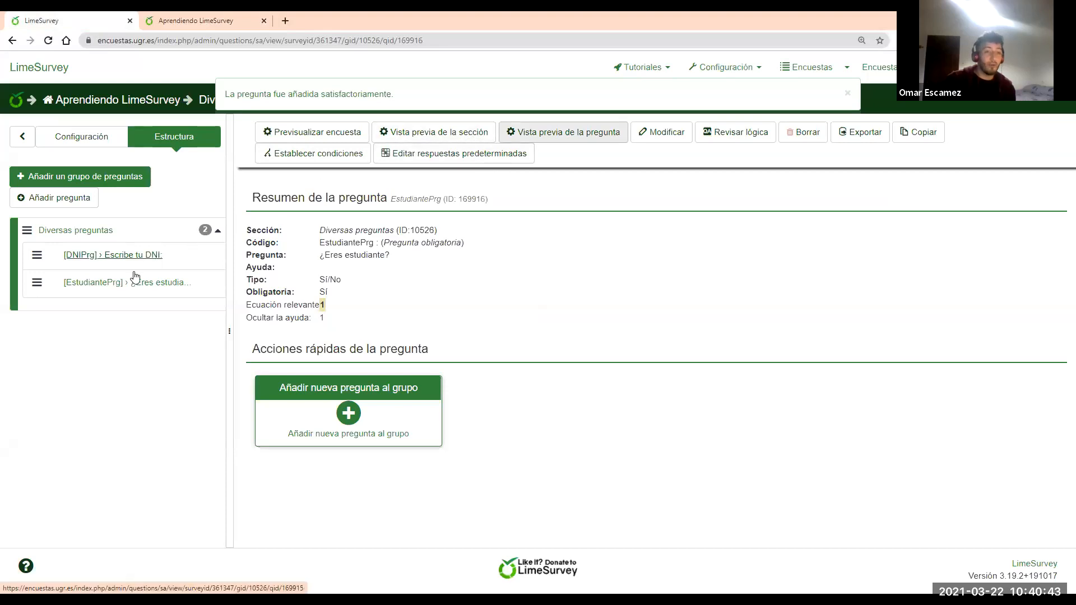
Preview the Diversas preguntas section, close the previews, and start another question
left_click(449, 133)
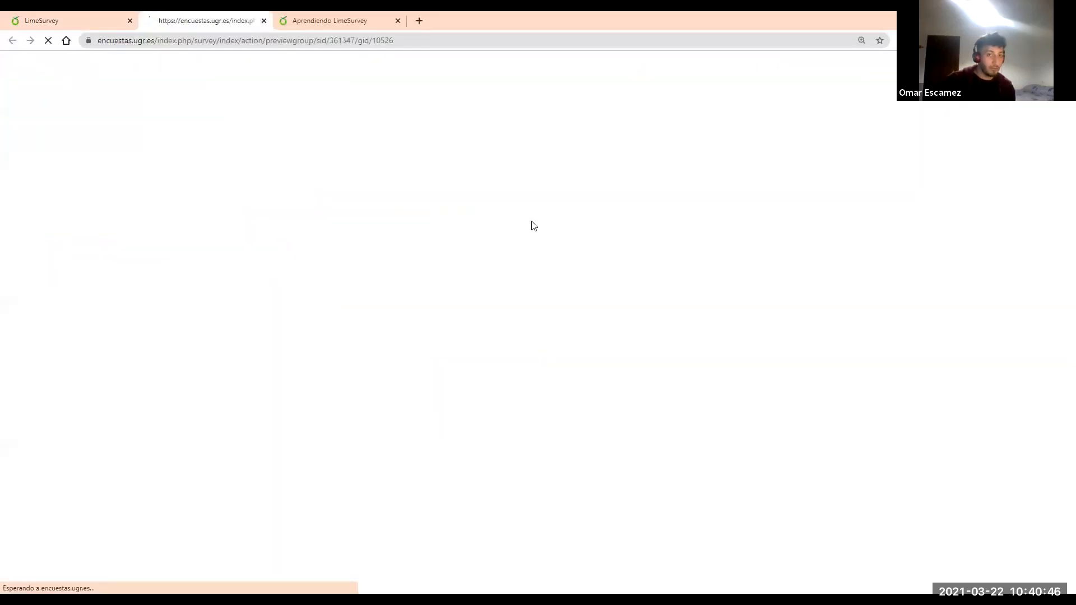
left_click(265, 21)
left_click(264, 21)
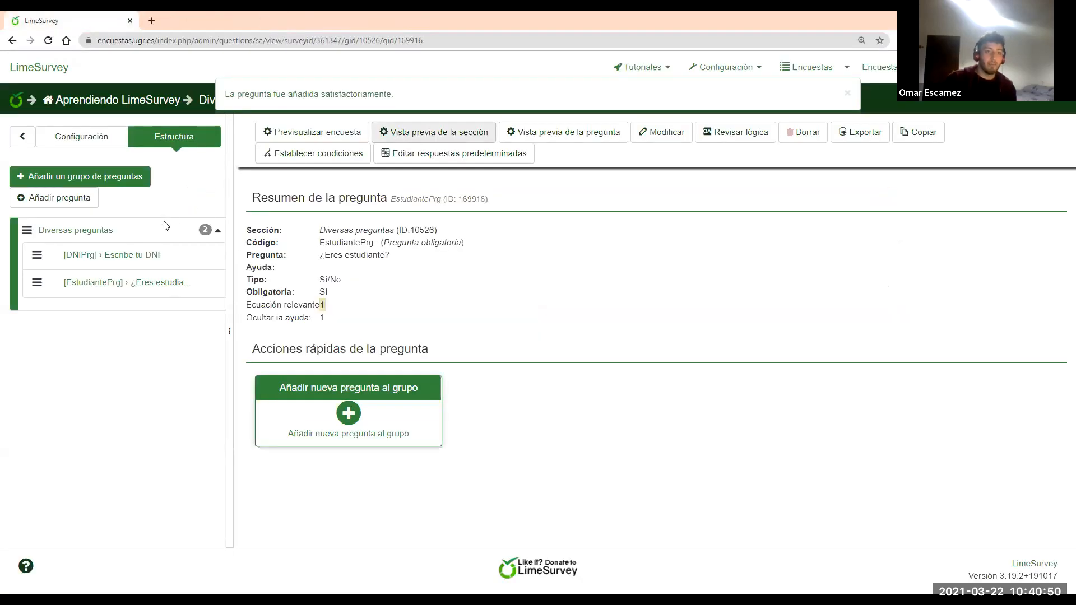
left_click(143, 282)
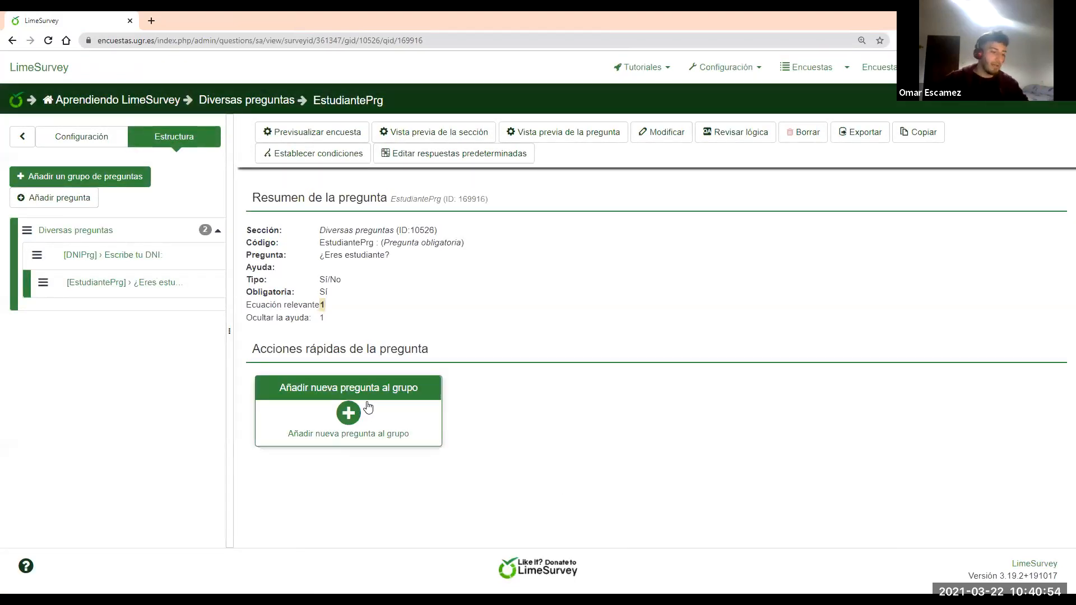
left_click(372, 405)
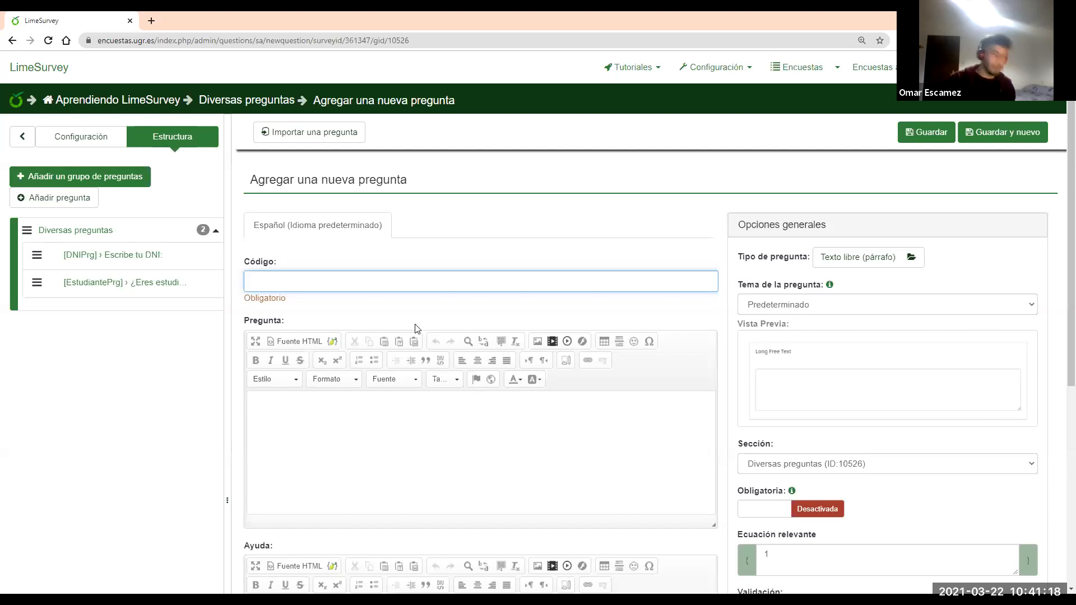
Enter code DeportesEstudiantesP and text 'Como estudiante, ¿cuánto te gustan estos deportes del 1 al 10?'
type("Deporte")
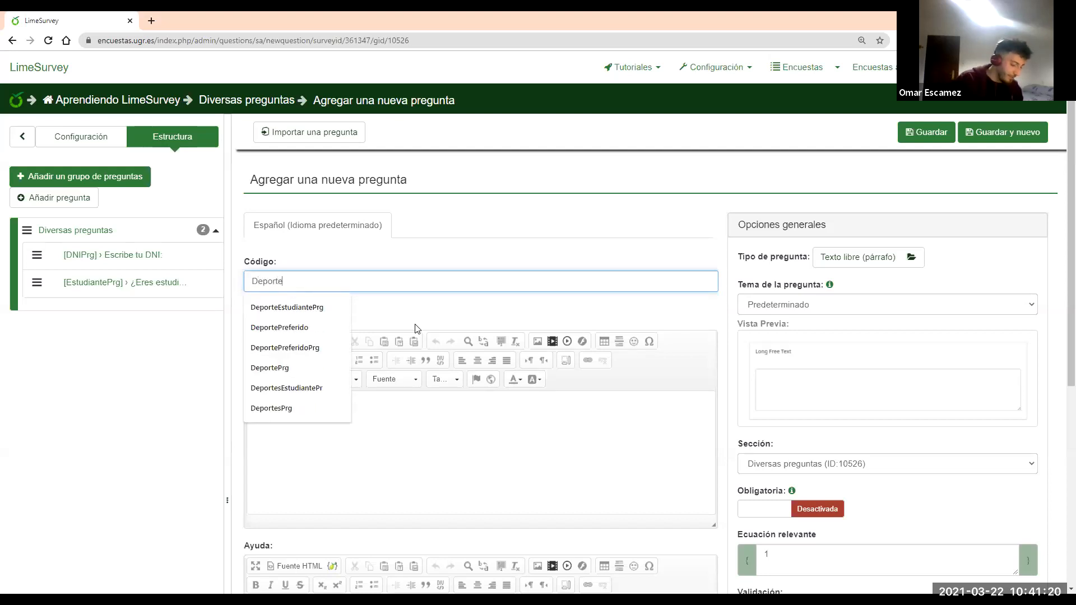
type("sEstudiant")
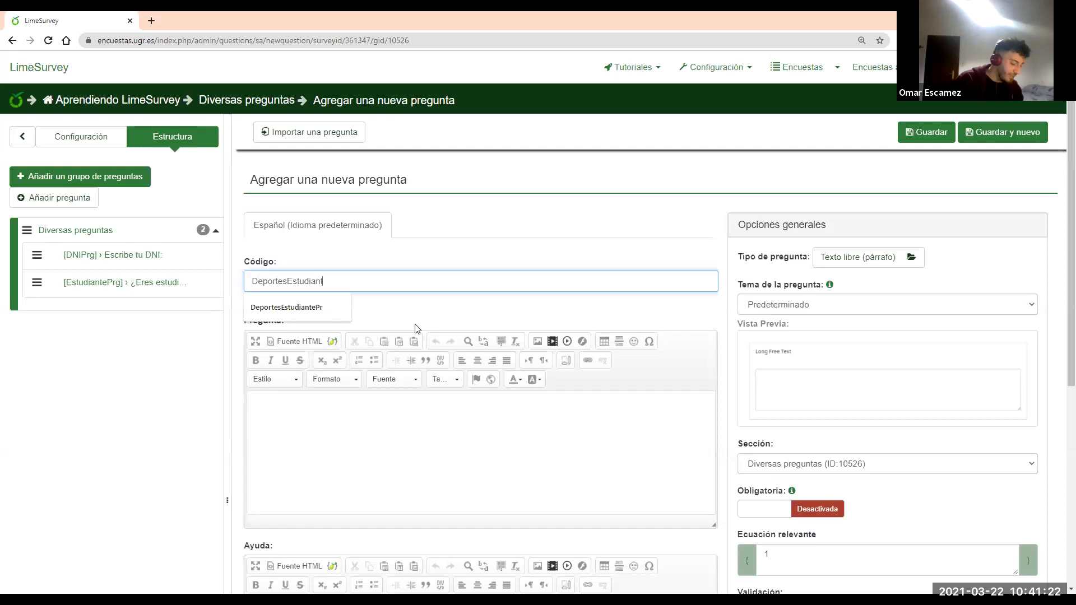
type("esP")
left_click(456, 437)
type("Como estudiante")
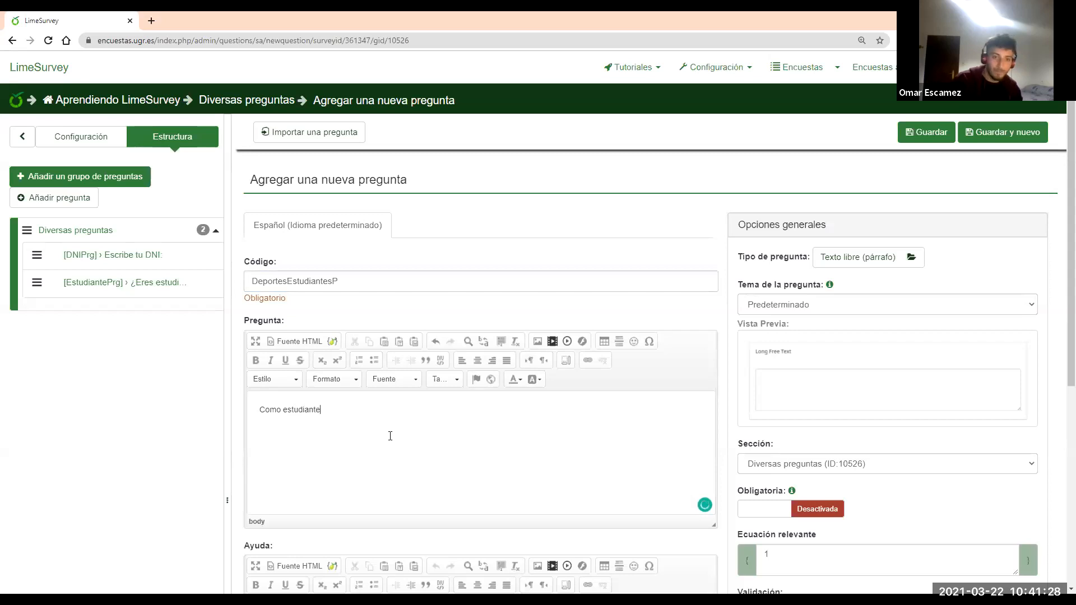
type(", ")
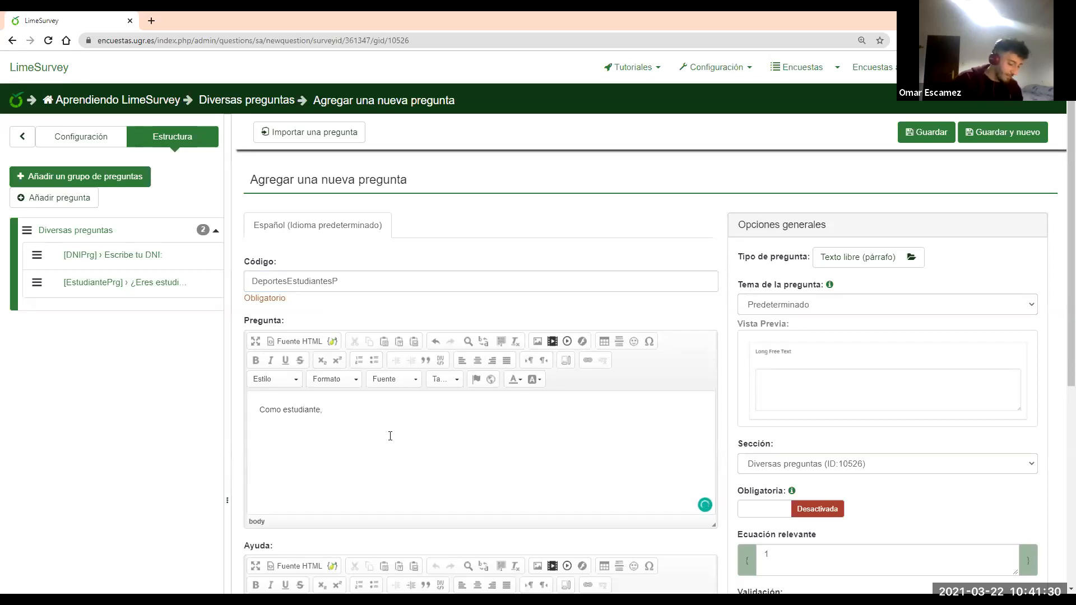
type("¿cuántoi te gusta")
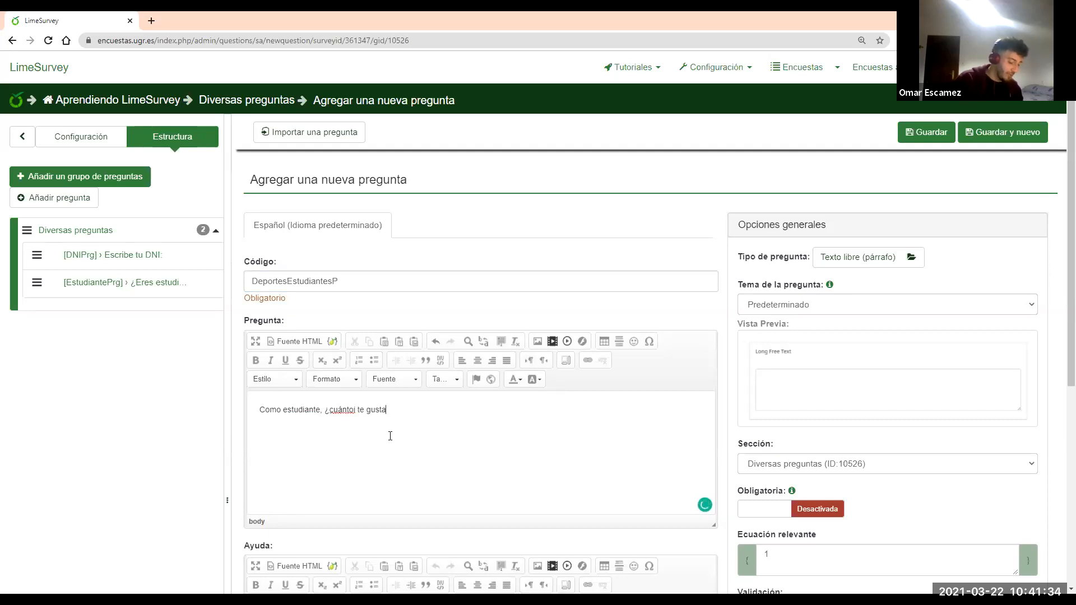
type("n estos deportes d")
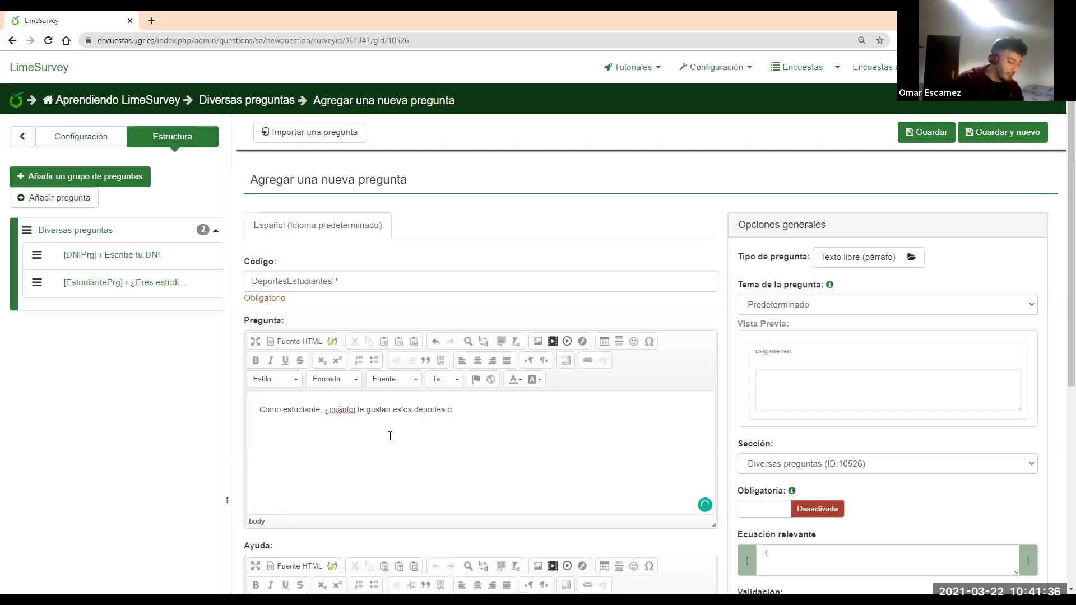
type("el 1 al 10?")
left_click(356, 409)
key("BackSpace")
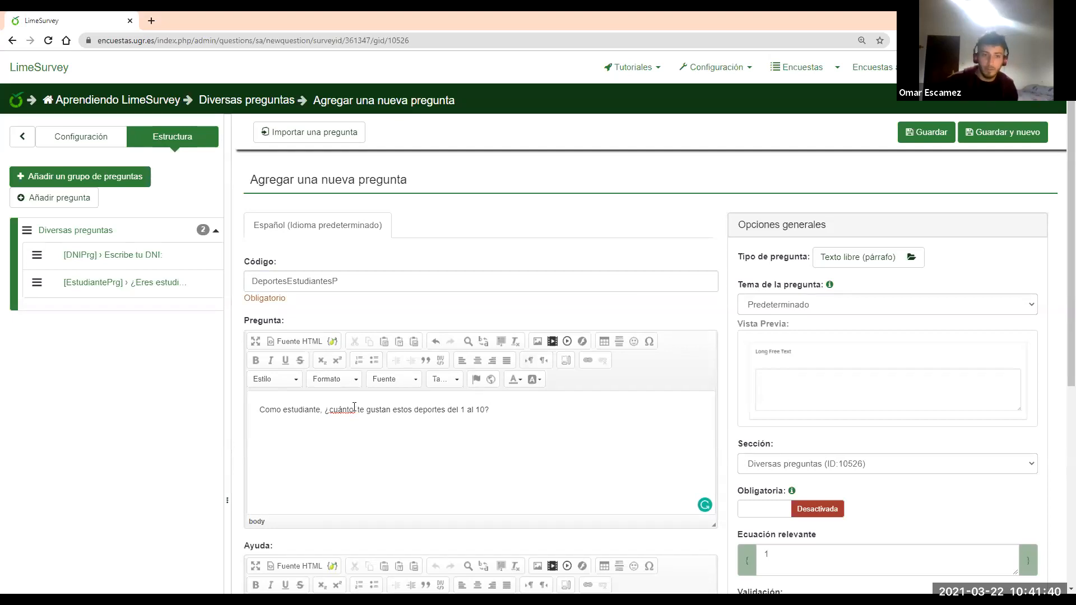
key("BackSpace")
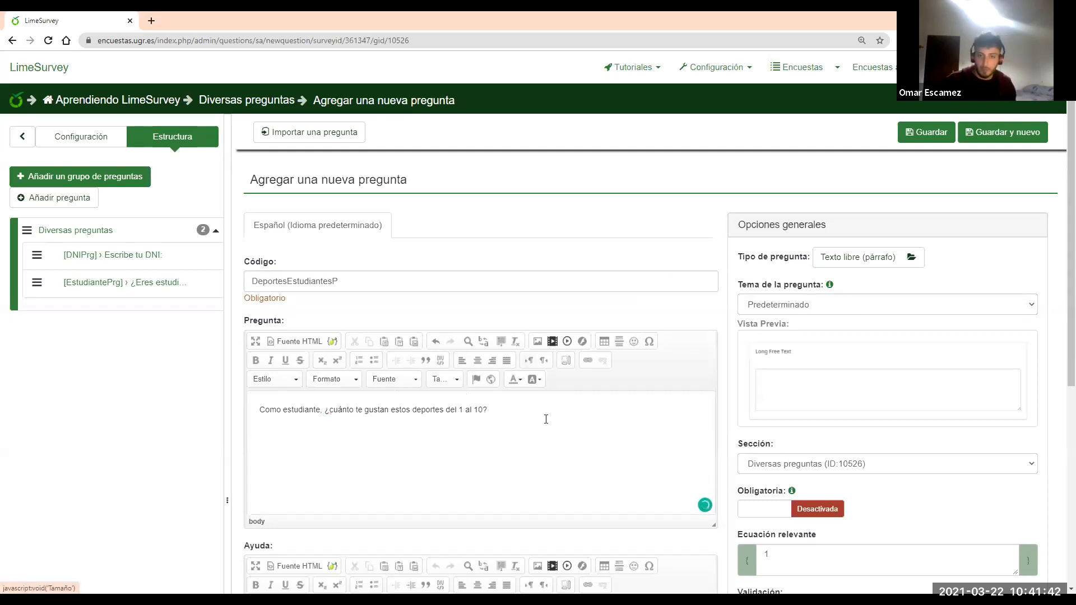
Set the question type to Matriz (Elegir del 1 al 10) and make it mandatory
left_click(843, 258)
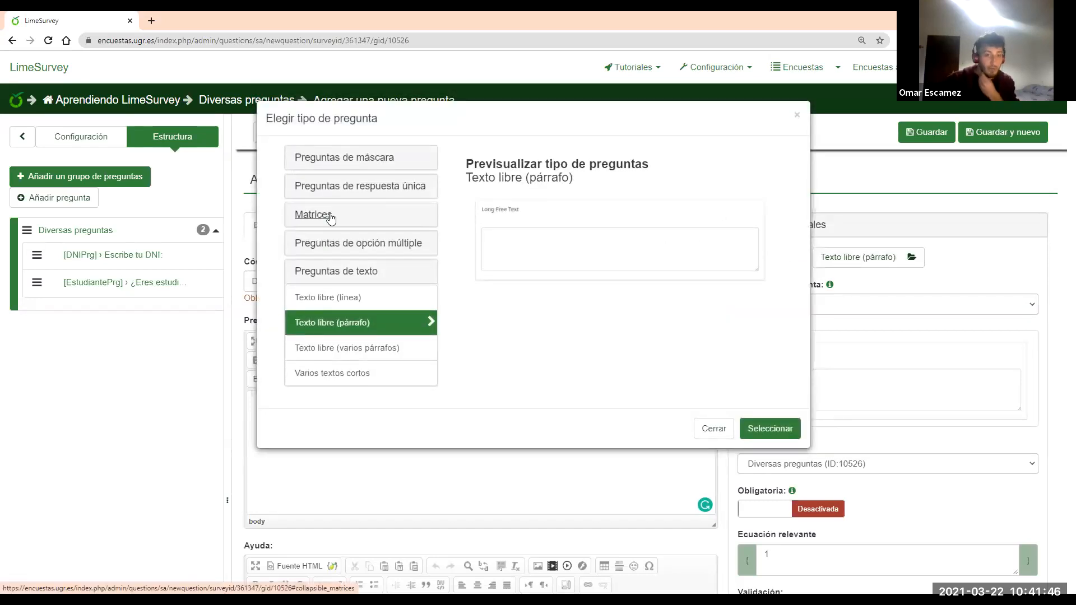
left_click(331, 218)
left_click(366, 291)
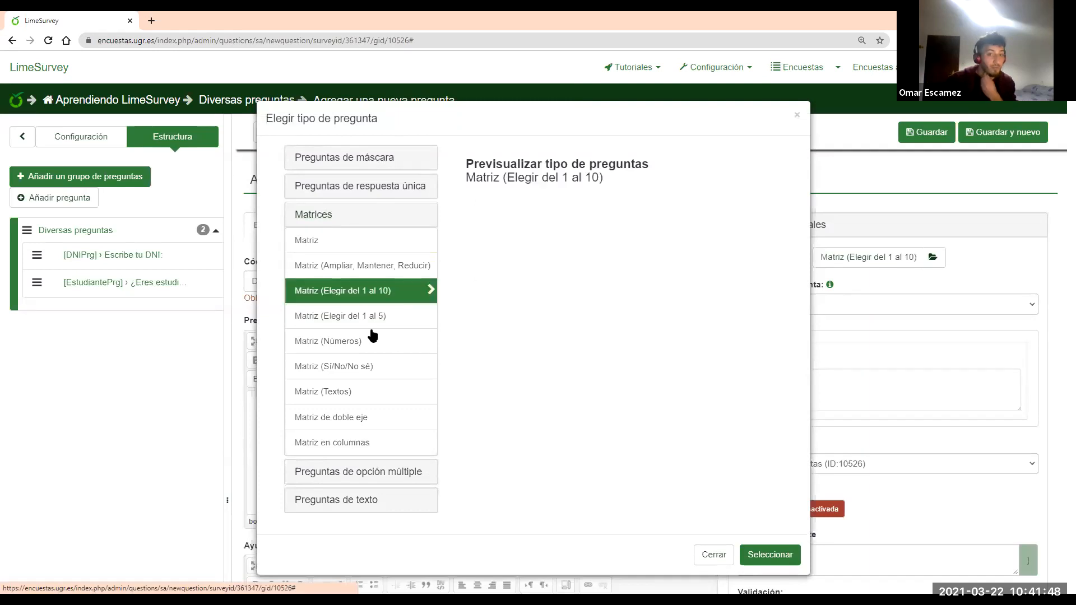
left_click(768, 554)
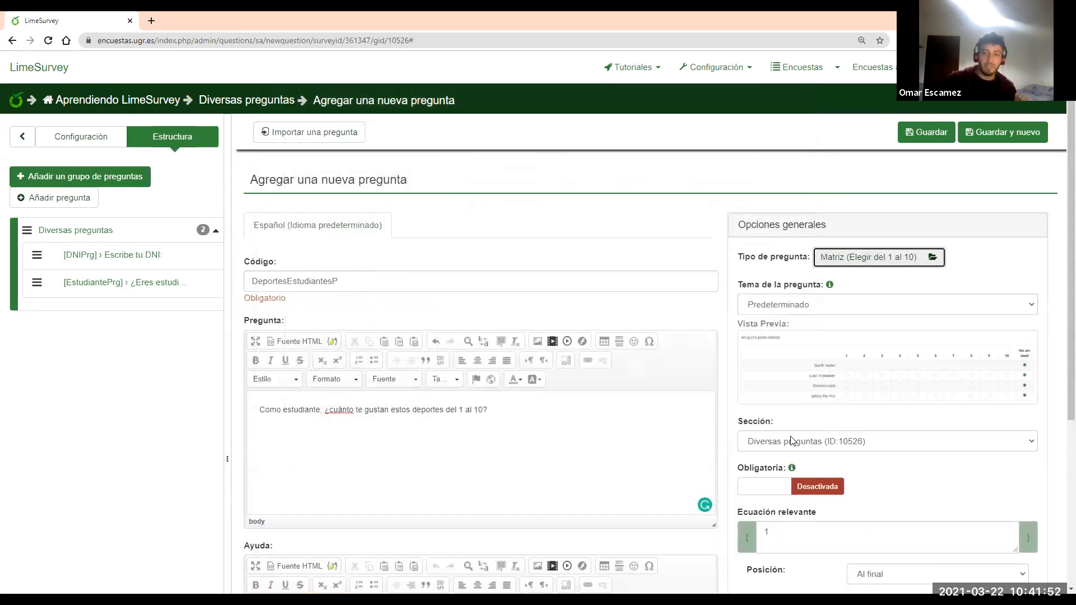
left_click(773, 491)
scroll(778, 482, "down", 1)
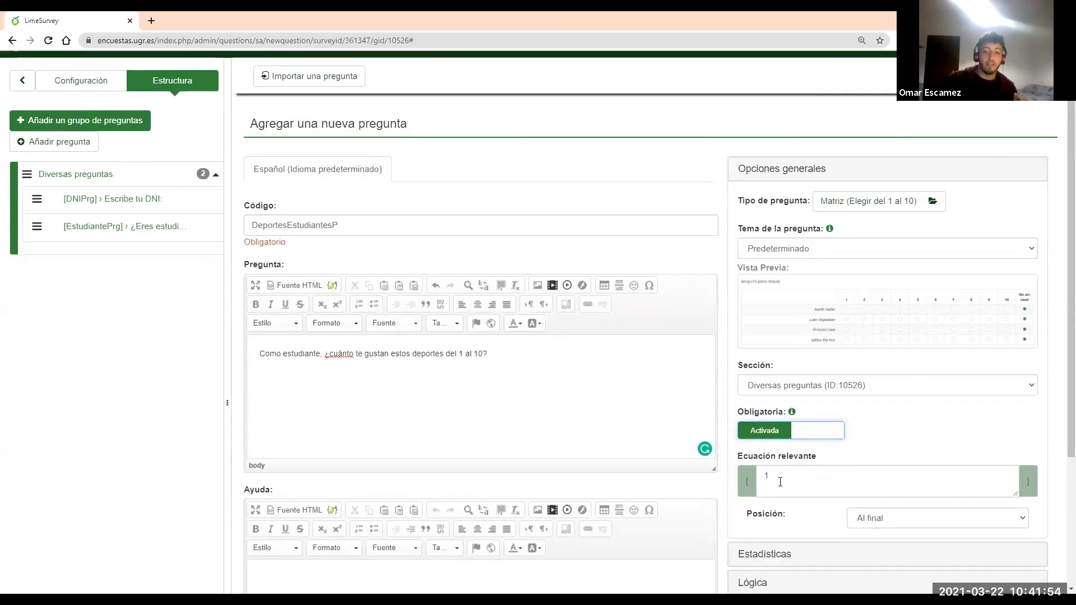
left_click(776, 478)
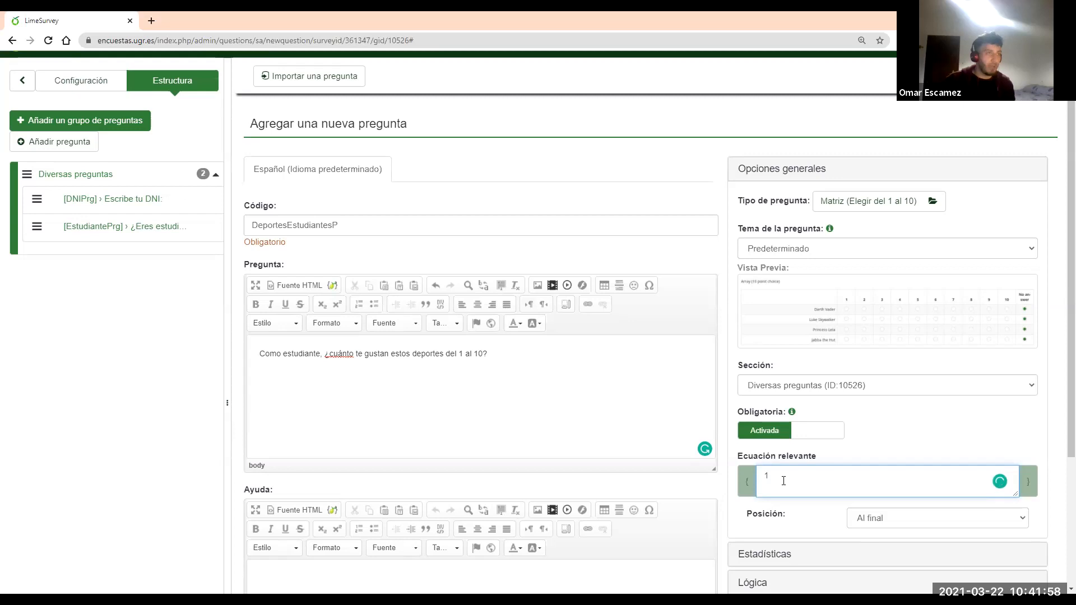
Hide the sports question's help text in the Mostrar settings
left_click(791, 171)
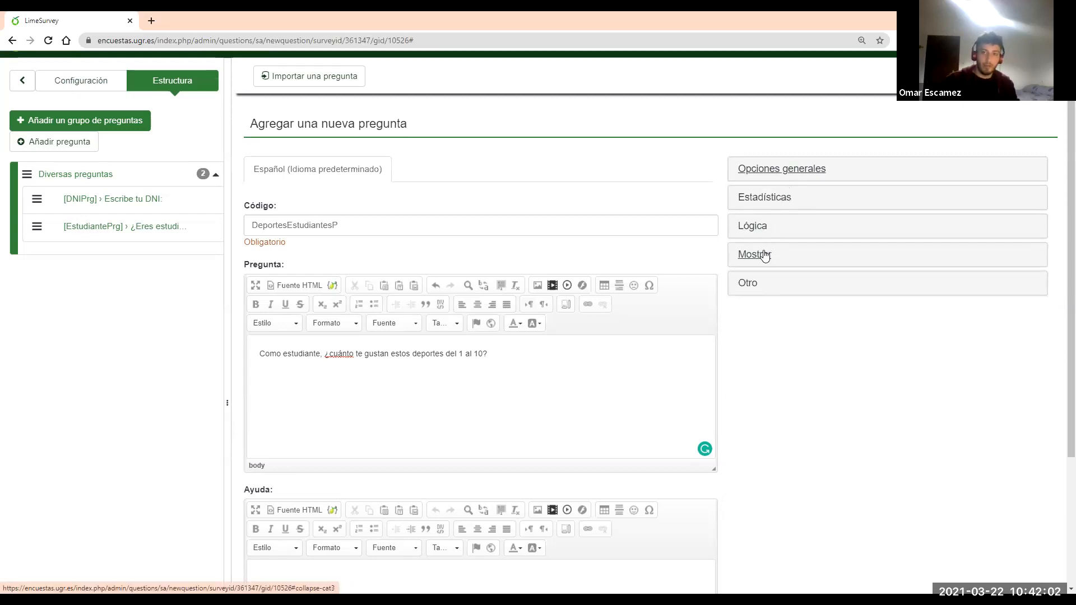
left_click(762, 227)
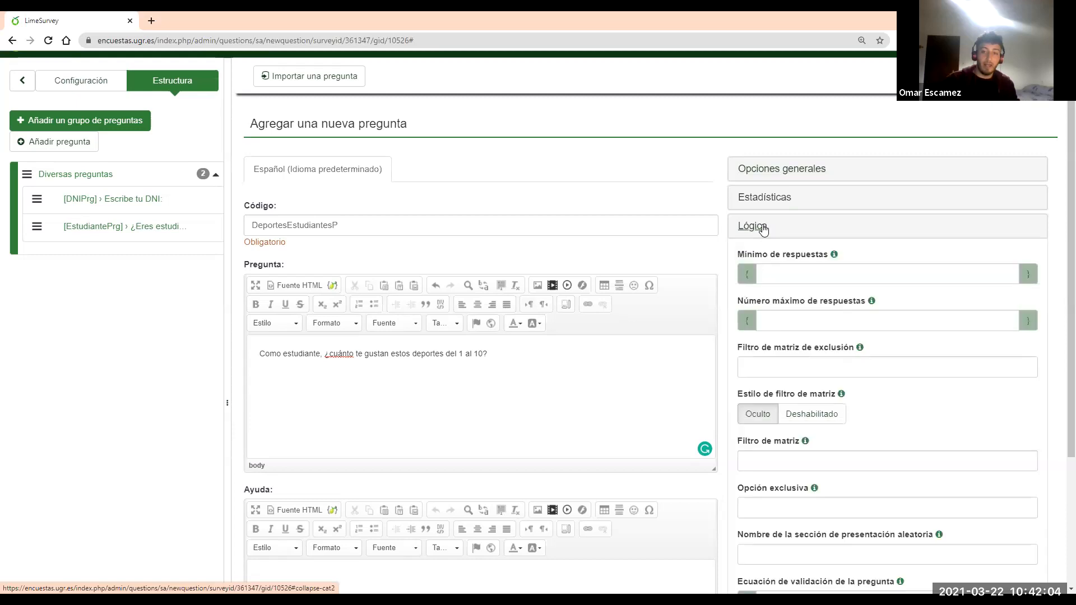
left_click(763, 229)
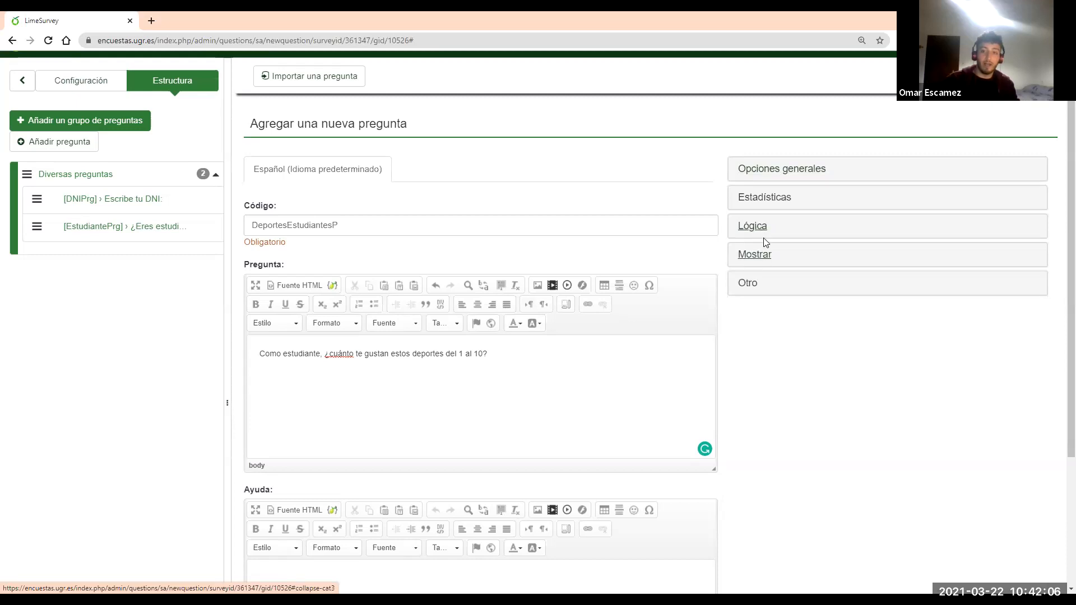
left_click(765, 256)
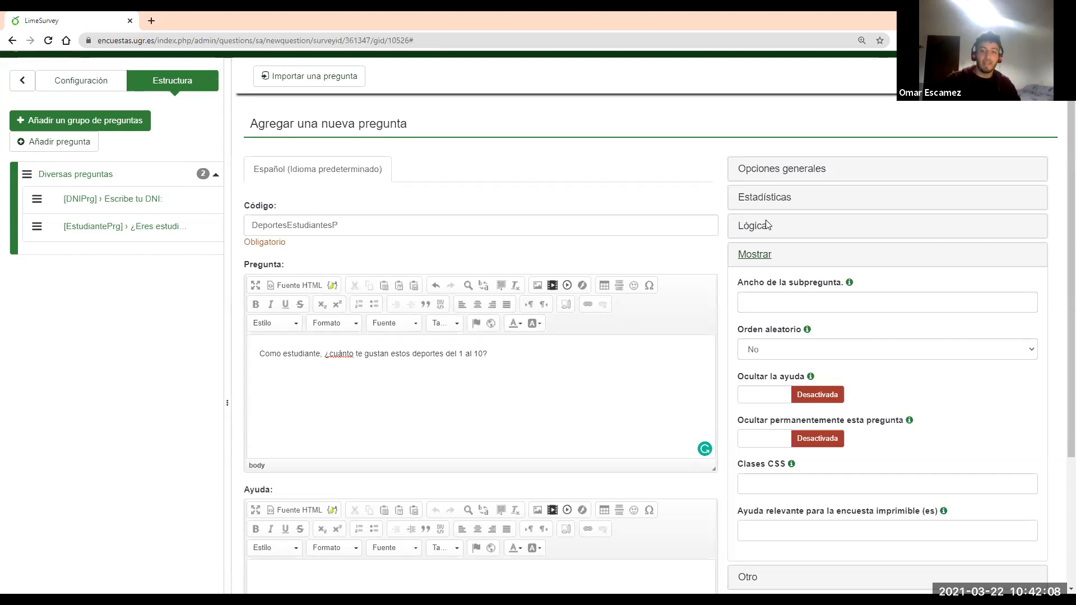
scroll(778, 339, "down", 1)
left_click(778, 339)
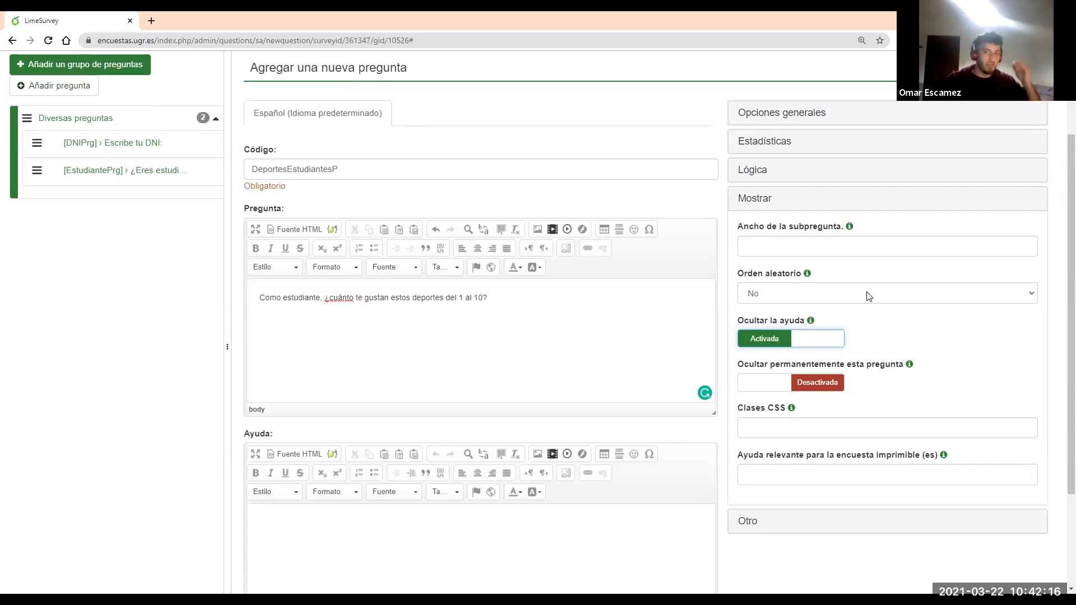
Set Orden aleatorio to Sí and save the DeportesEstudiantesP question
left_click(868, 296)
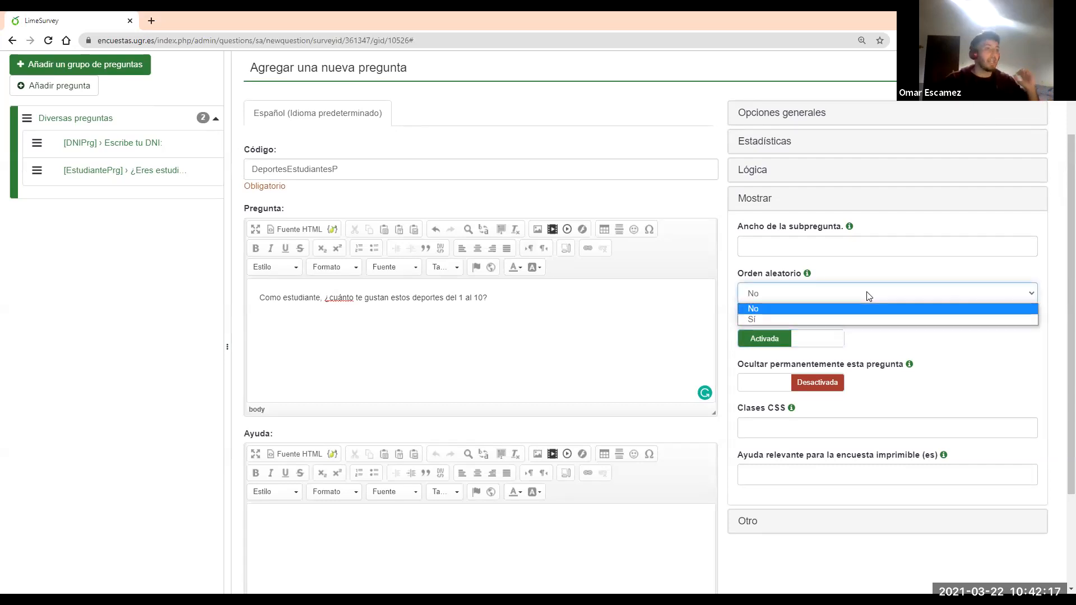
left_click(848, 319)
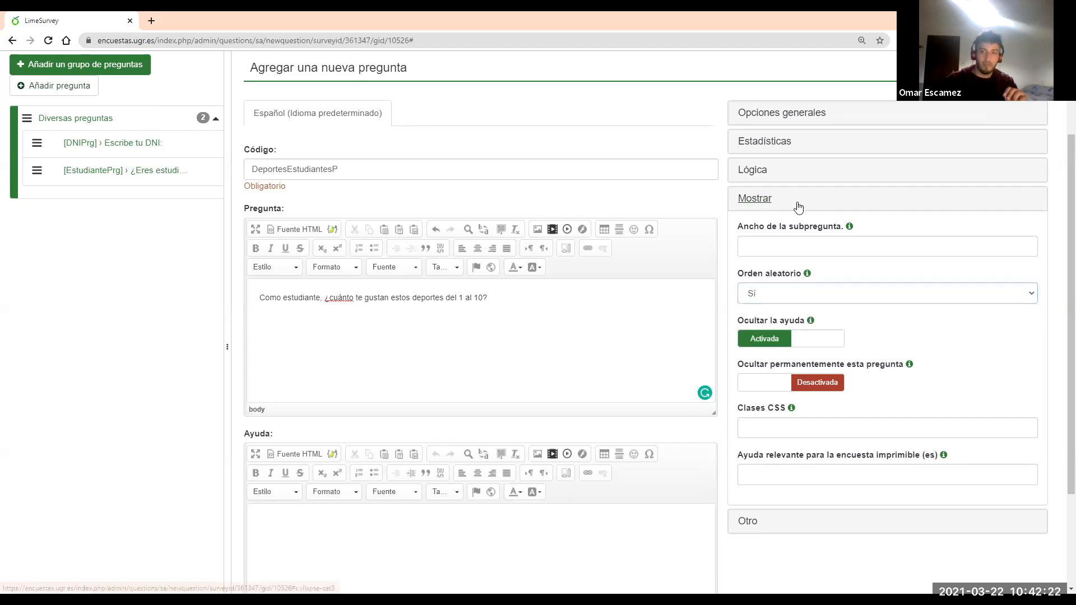
left_click(799, 208)
scroll(887, 170, "up", 2)
left_click(911, 135)
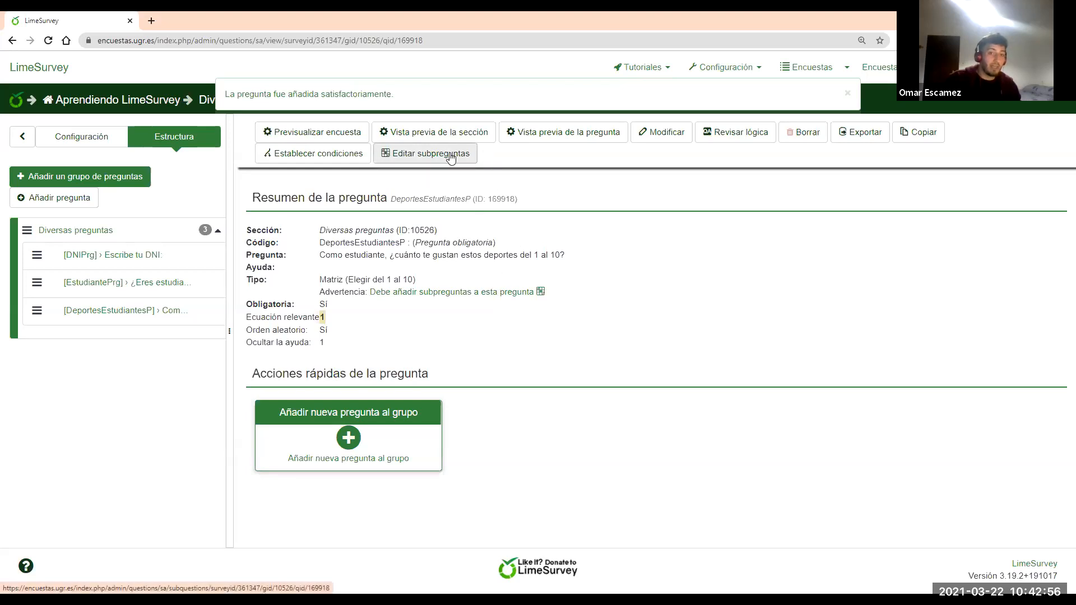
Create three subquestion rows with the texts Fútbol, Baloncesto and Tenis
left_click(475, 293)
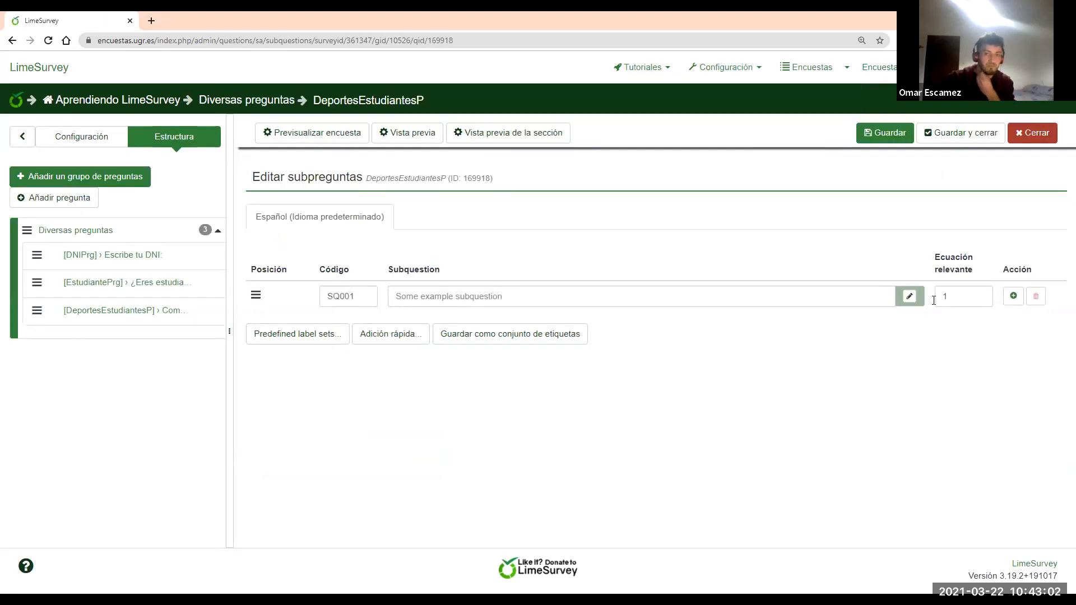
left_click(1012, 297)
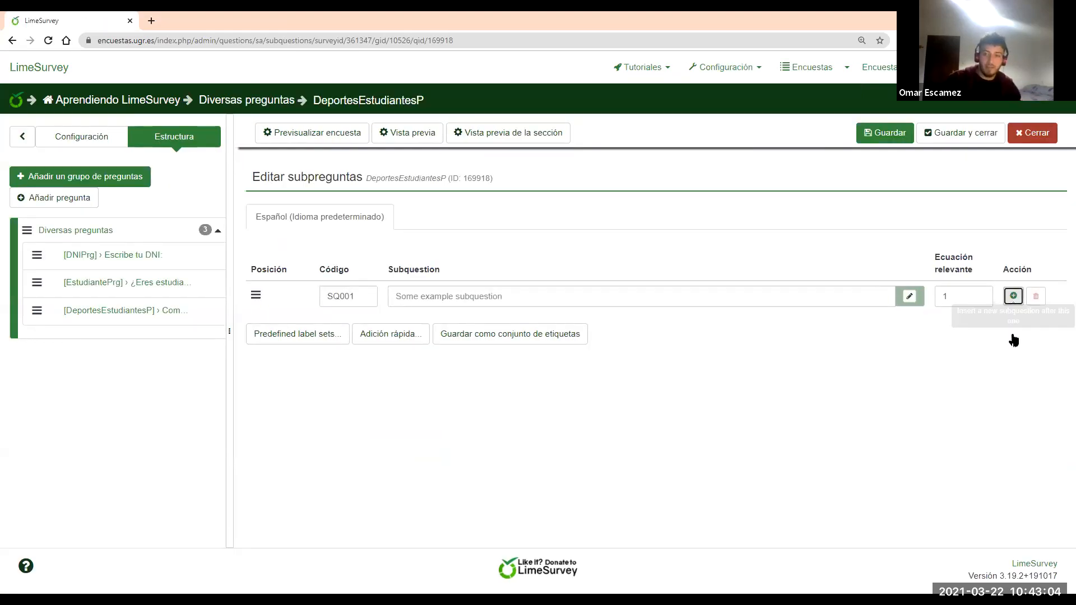
left_click(1013, 326)
left_click(486, 298)
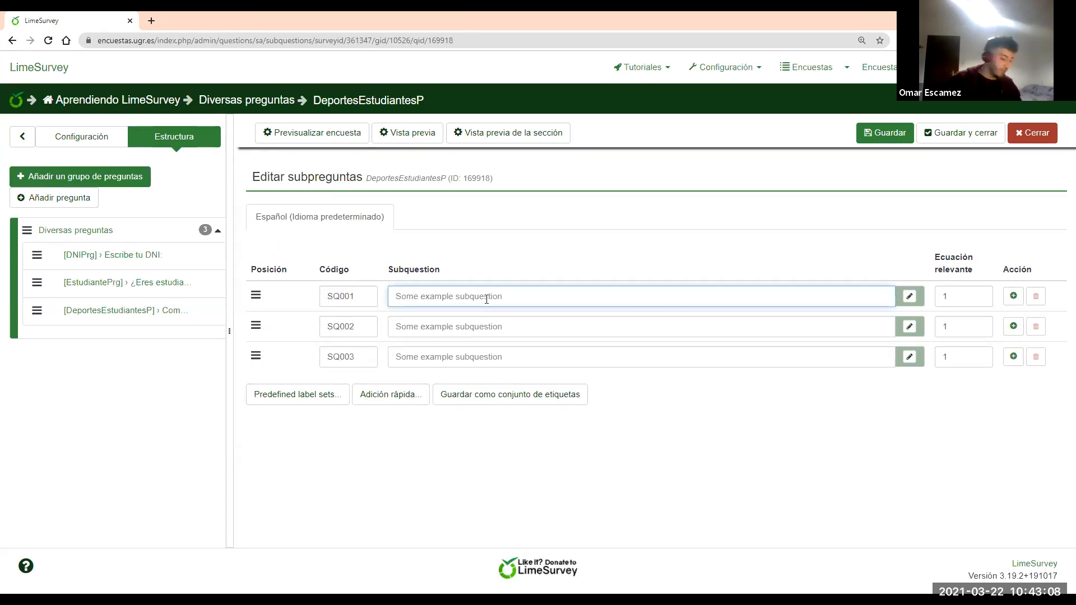
type("Fútbol")
left_click(483, 330)
type("Baloncesto")
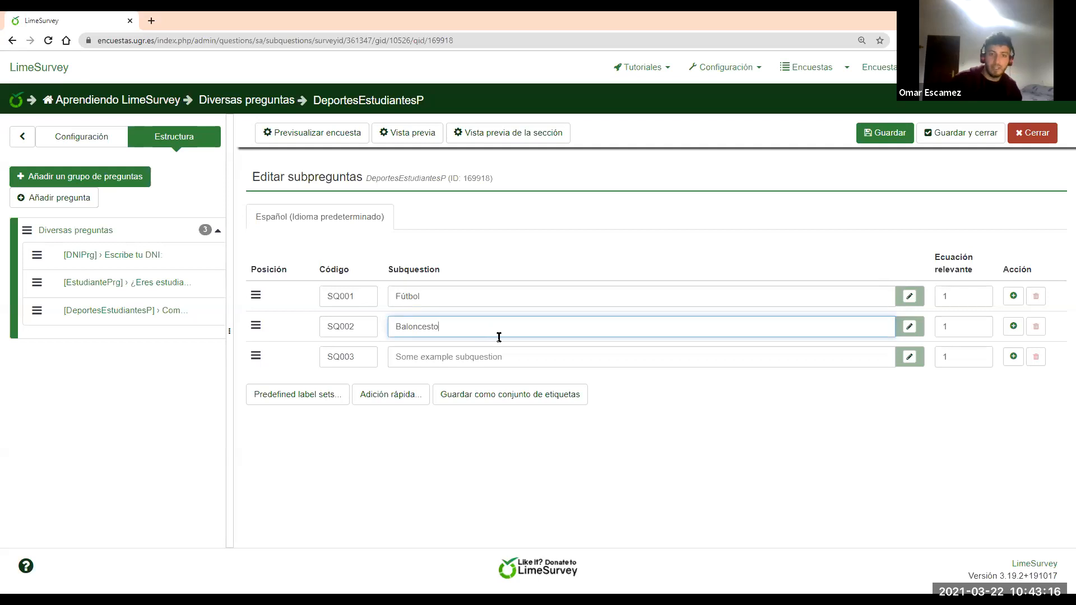
left_click(495, 357)
type("Tenis")
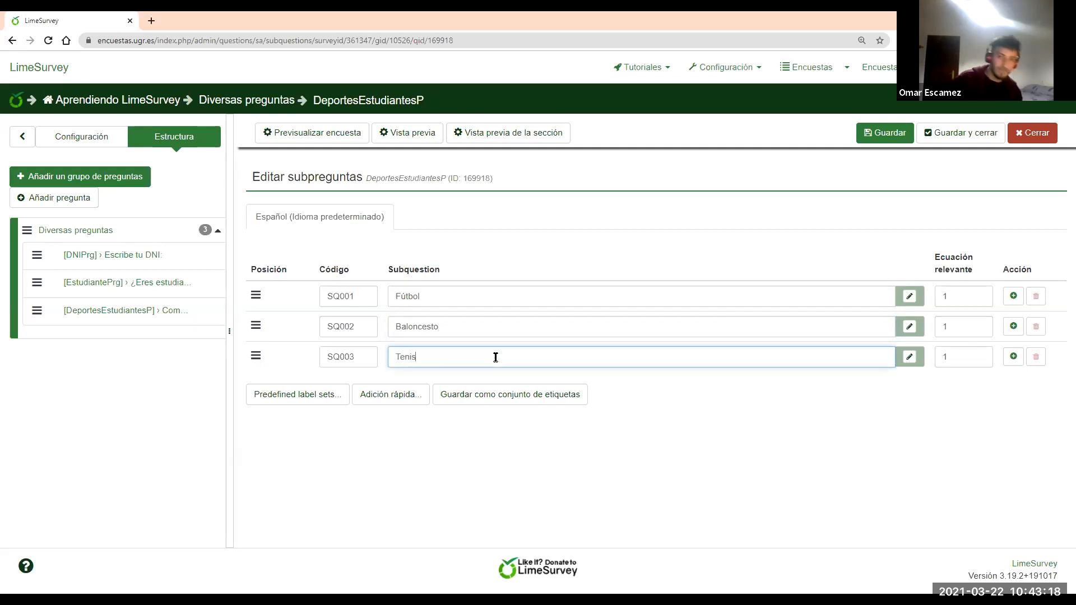
Check the SQ001–SQ003 subquestion codes and save the subquestions
left_click(355, 294)
left_click(359, 331)
left_click(367, 359)
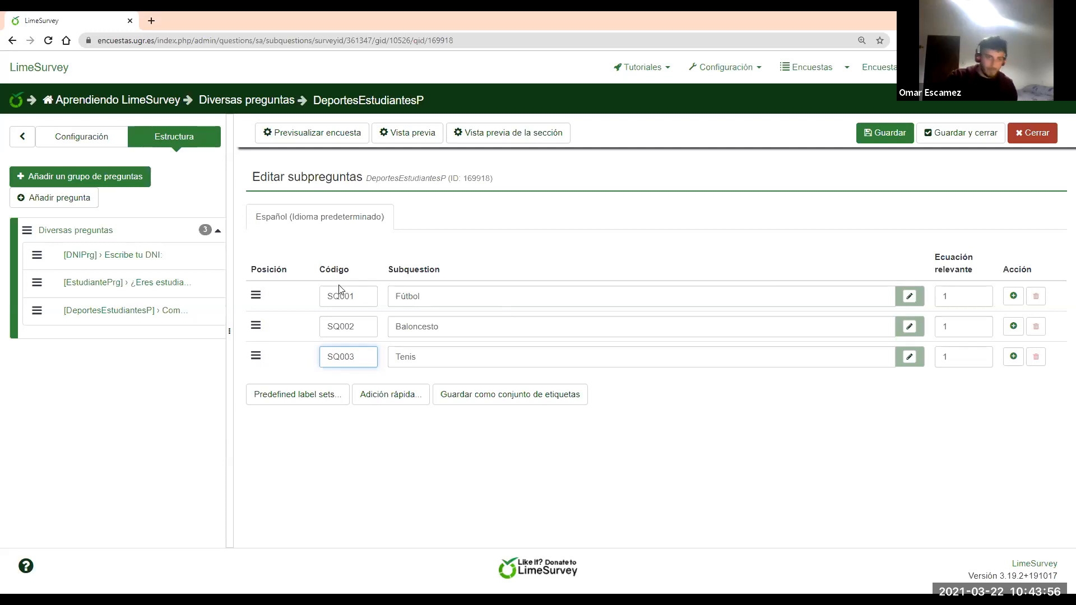
left_click(888, 135)
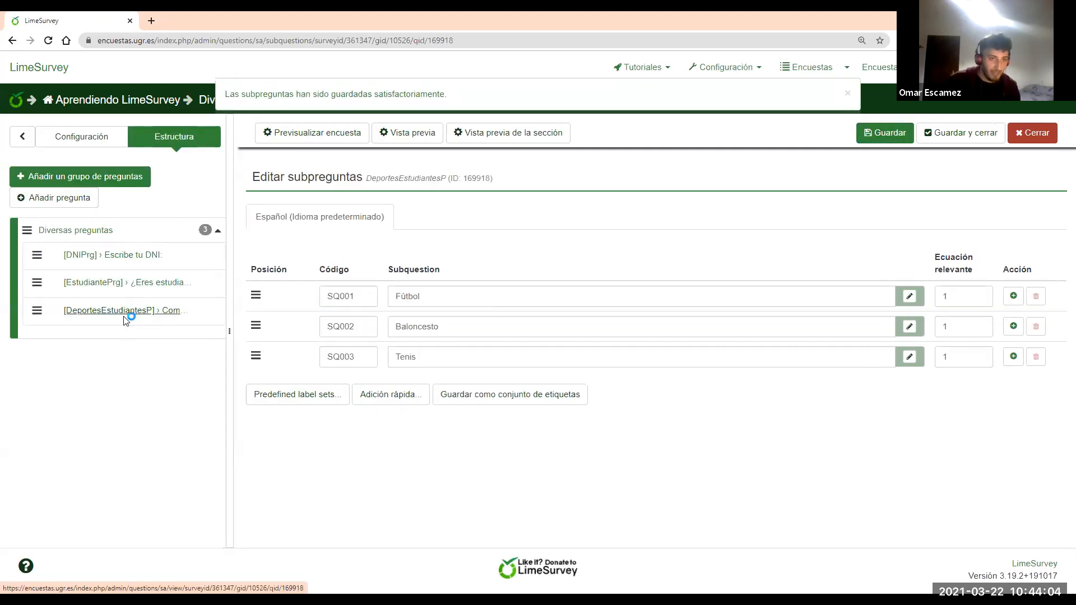
Preview DeportesEstudiantesP, rating Tenis 2, Fútbol 3 and Baloncesto 4, then close the preview
left_click(126, 313)
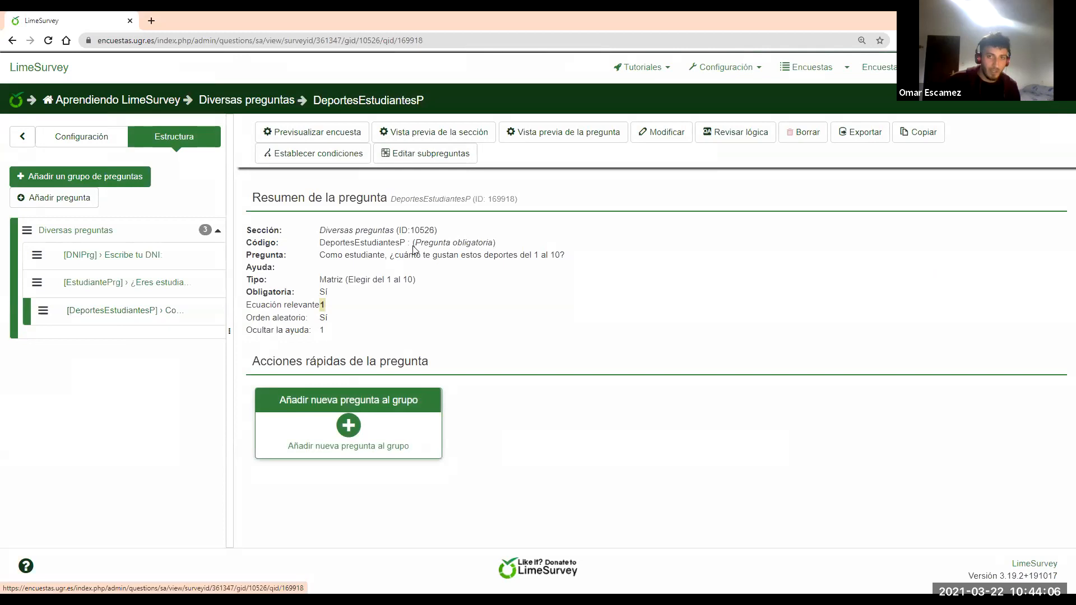
left_click(581, 137)
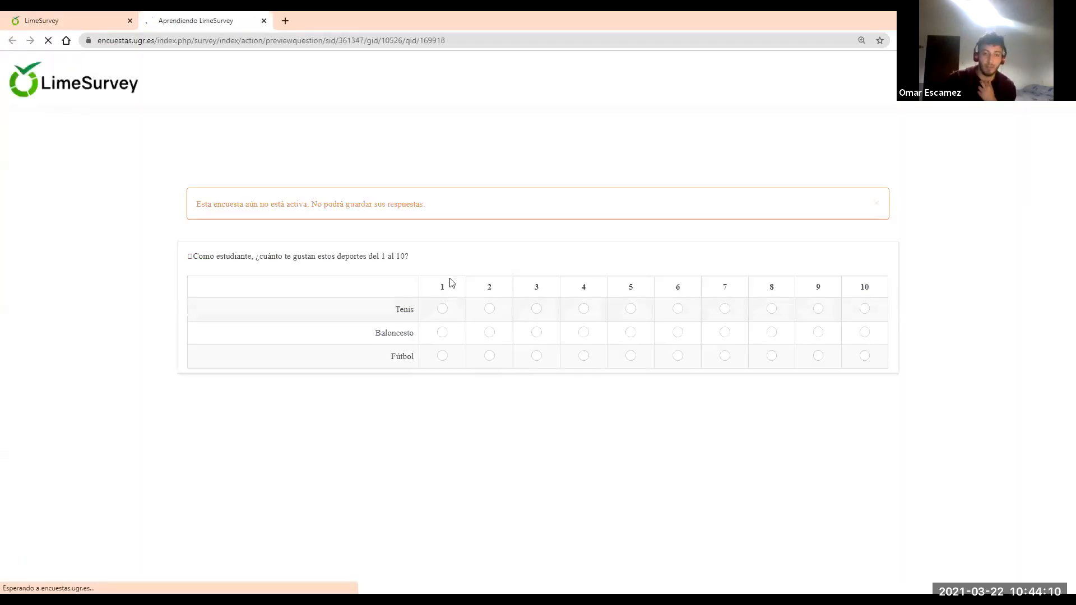
left_click(489, 307)
left_click(537, 354)
left_click(583, 331)
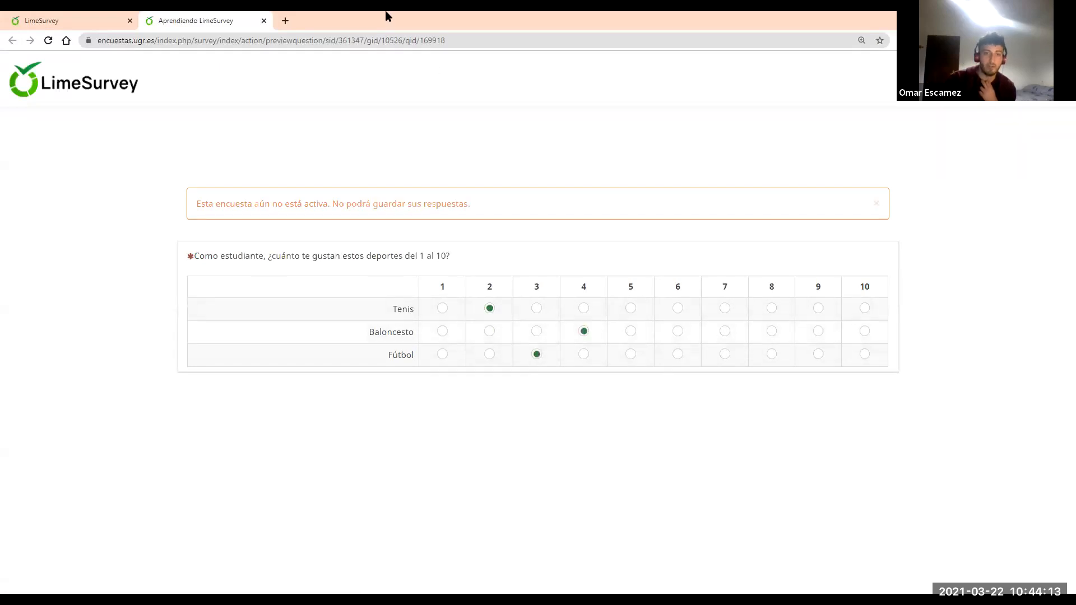
left_click(264, 21)
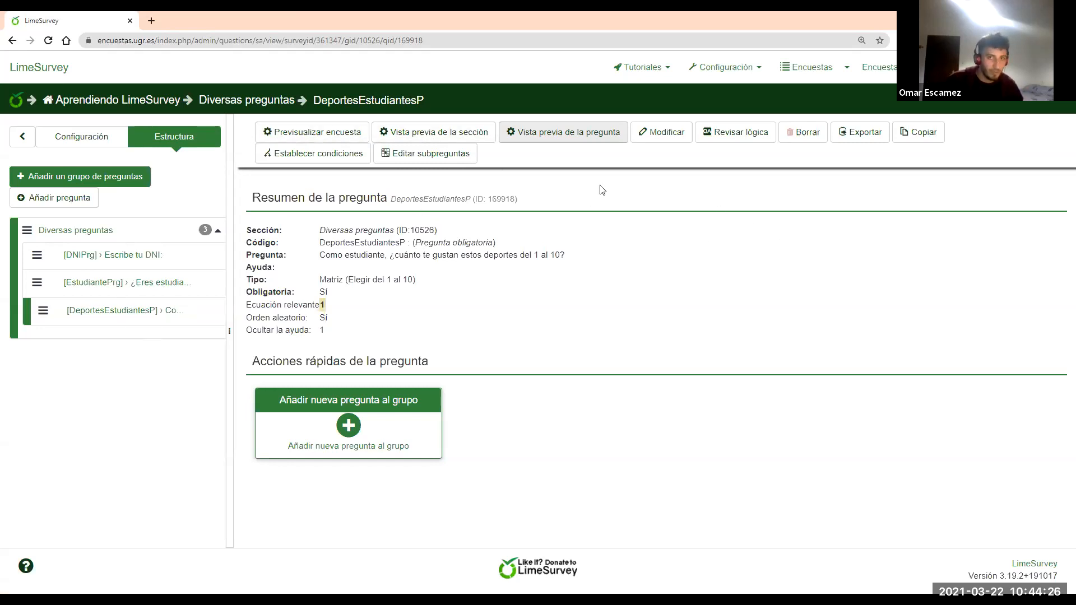
Start a new condition scenario for DeportesEstudiantesP in the condition designer
left_click(323, 162)
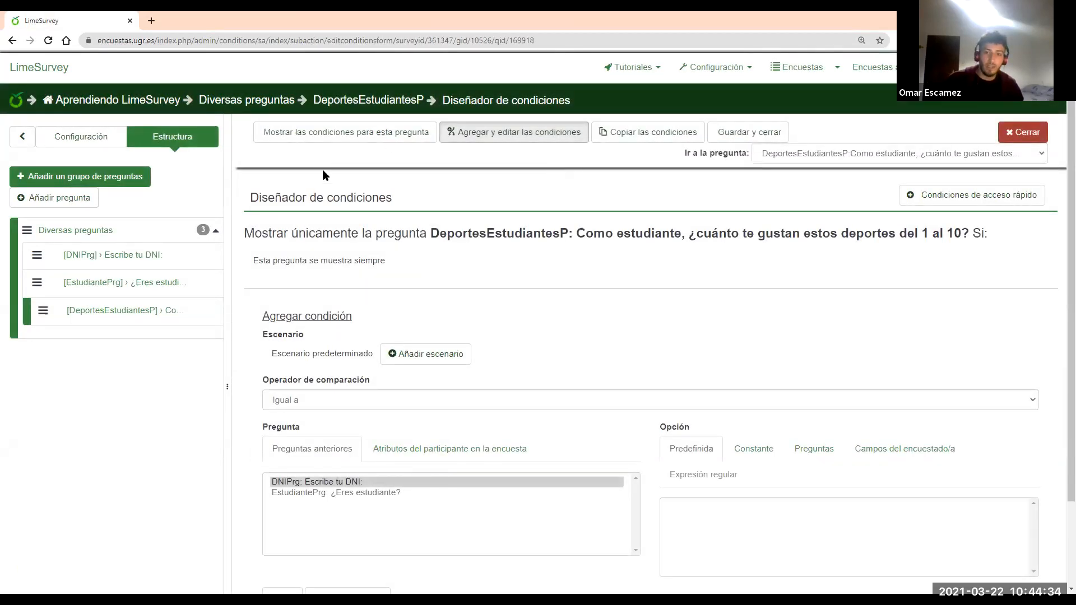
scroll(529, 391, "down", 1)
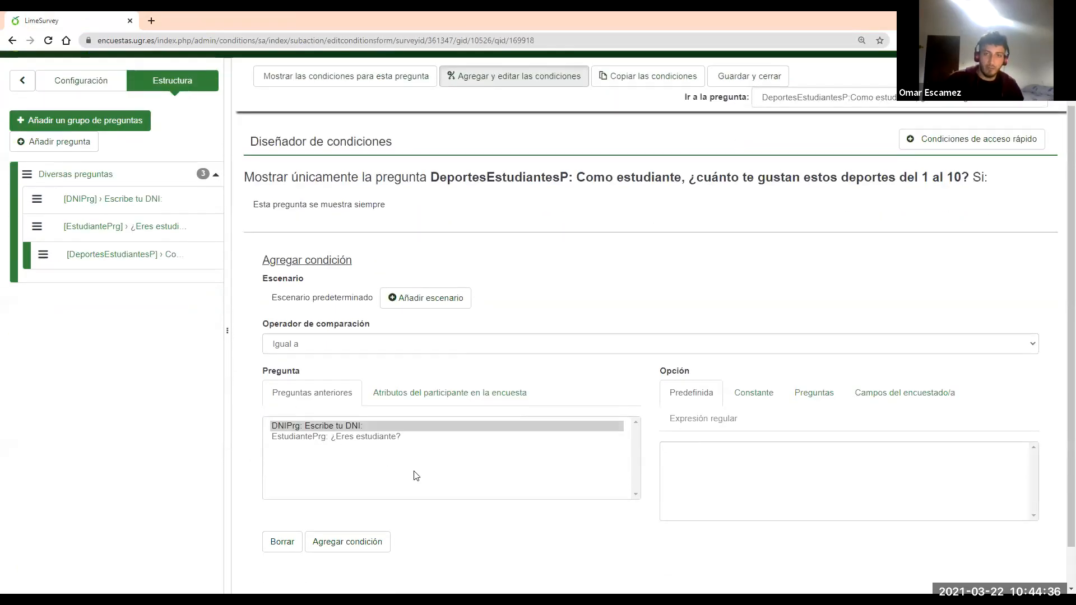
scroll(627, 194, "down", 1)
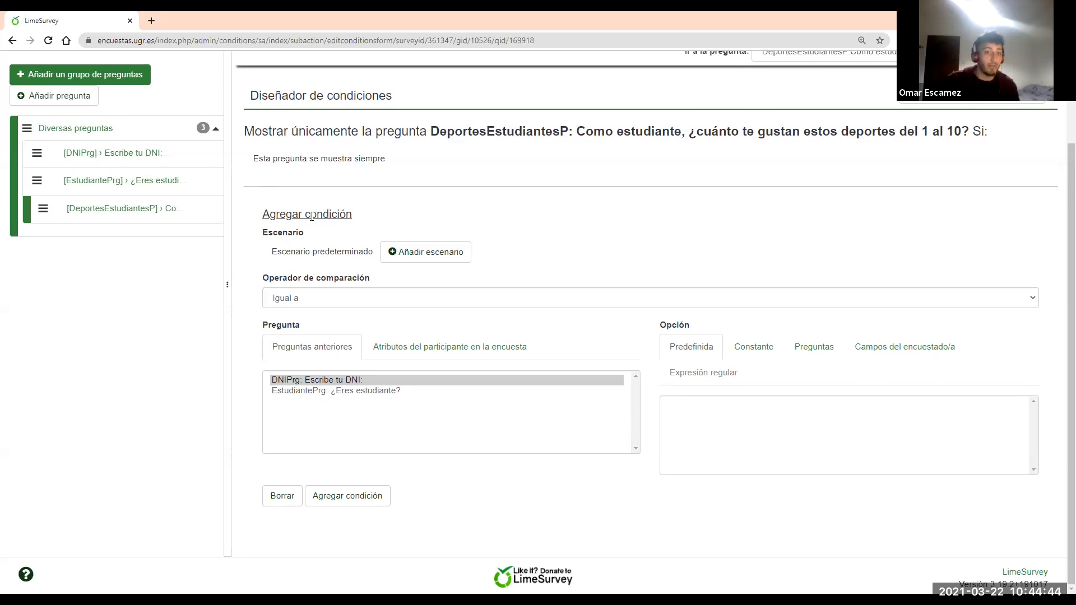
left_click(409, 252)
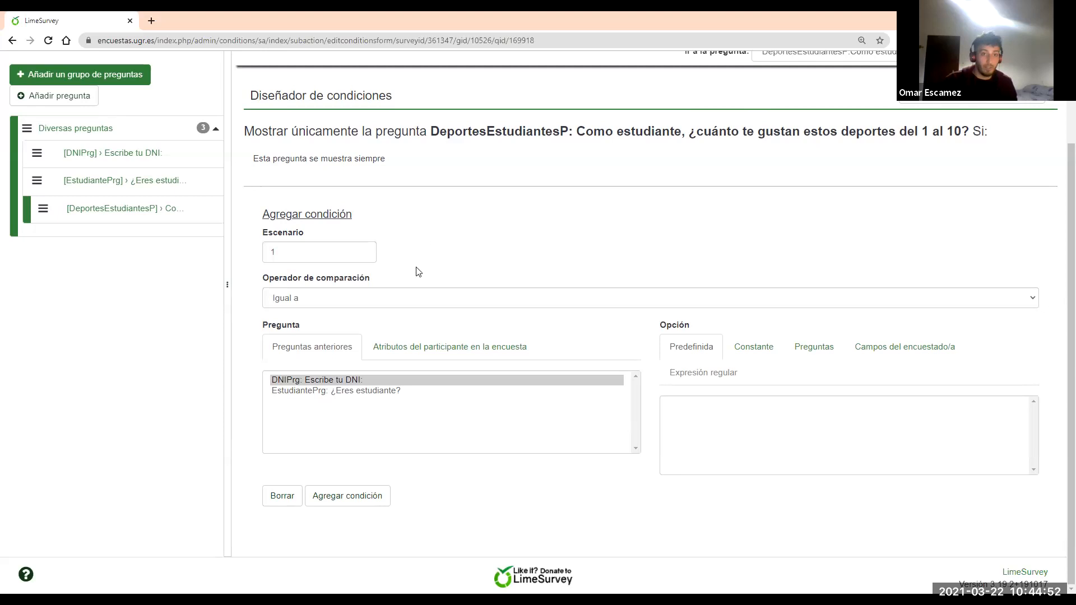
Add the condition EstudiantePrg Igual a Y (Sí) to the scenario
left_click(327, 380)
left_click(323, 391)
left_click(327, 380)
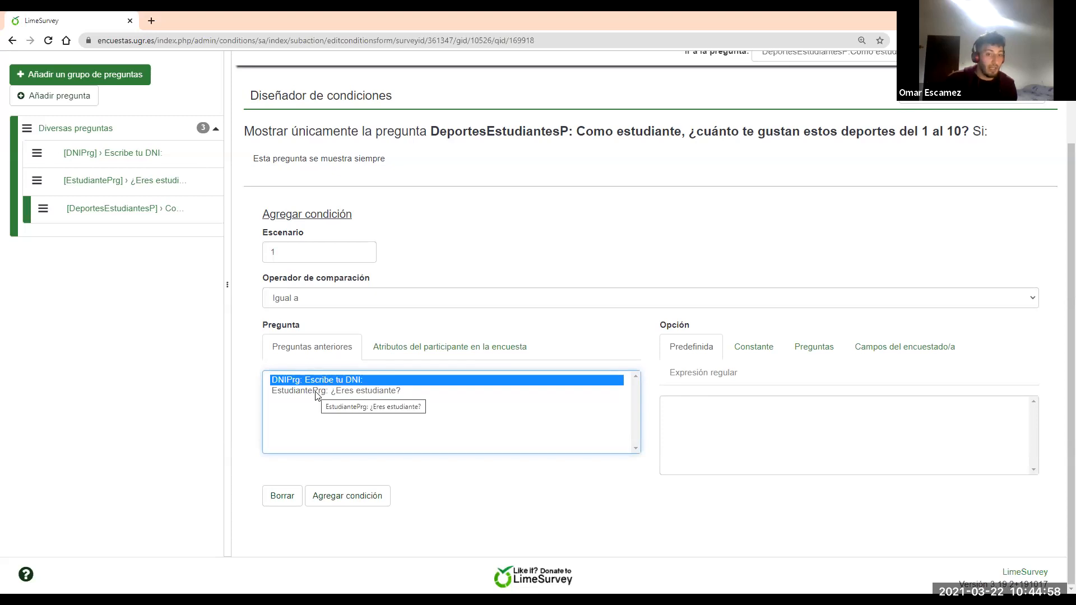
left_click(317, 392)
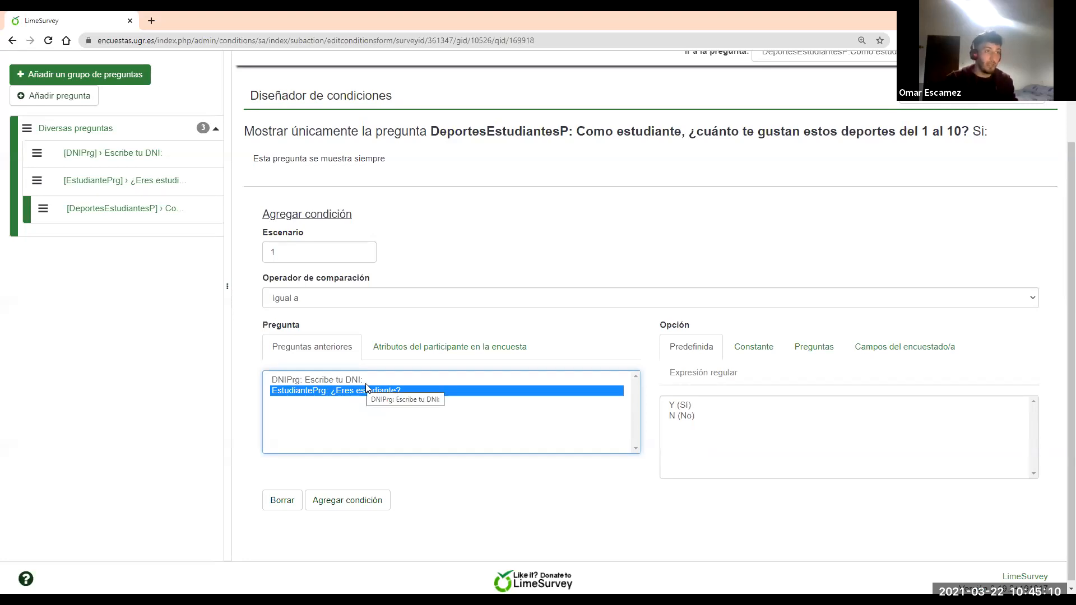
left_click(680, 405)
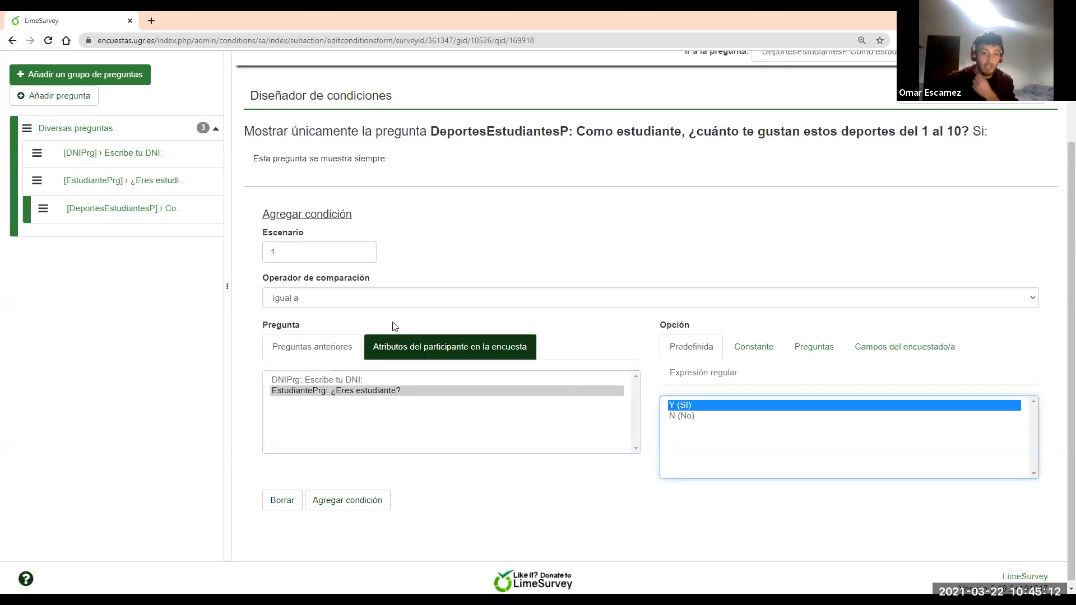
left_click(372, 306)
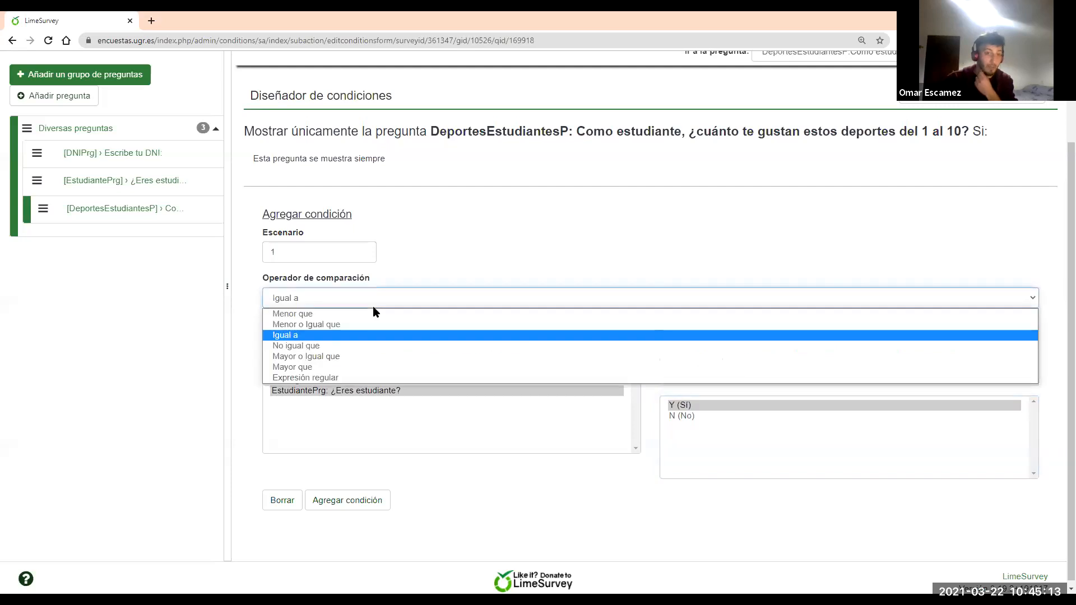
left_click(343, 335)
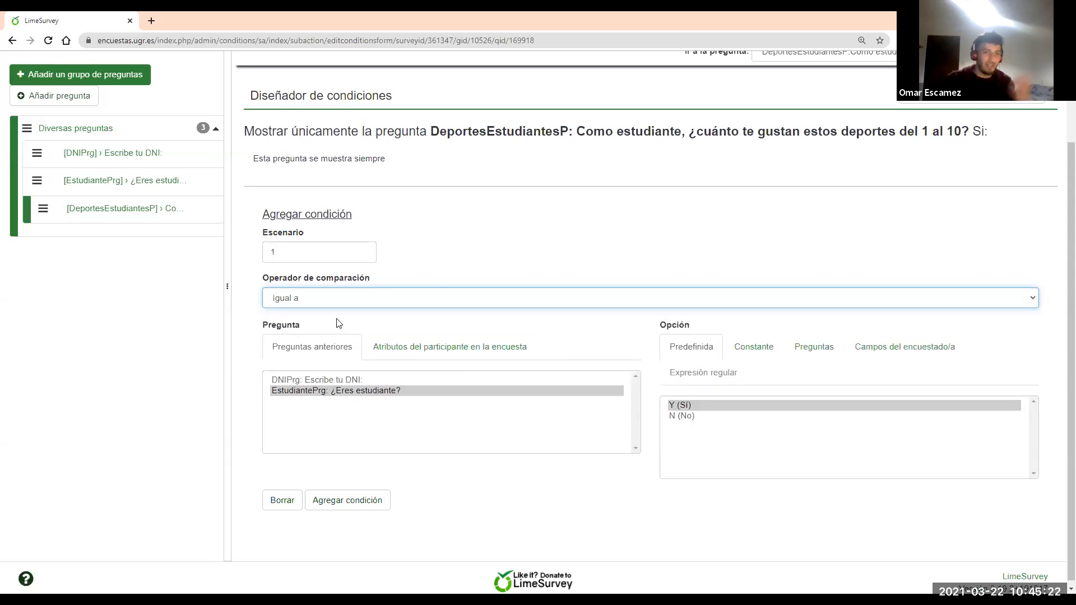
scroll(768, 248, "up", 1)
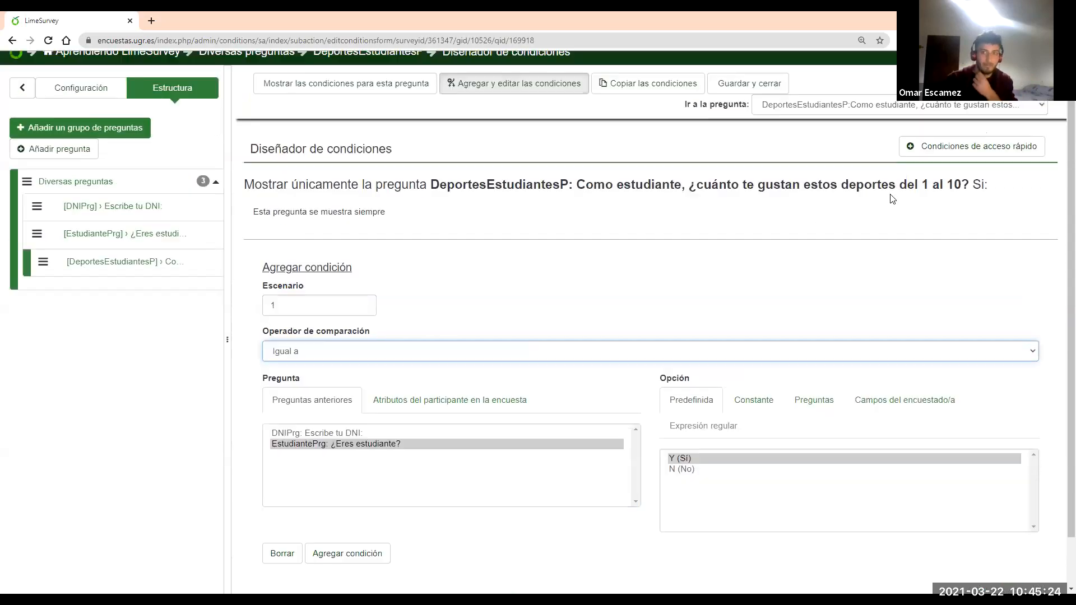
scroll(653, 350, "down", 1)
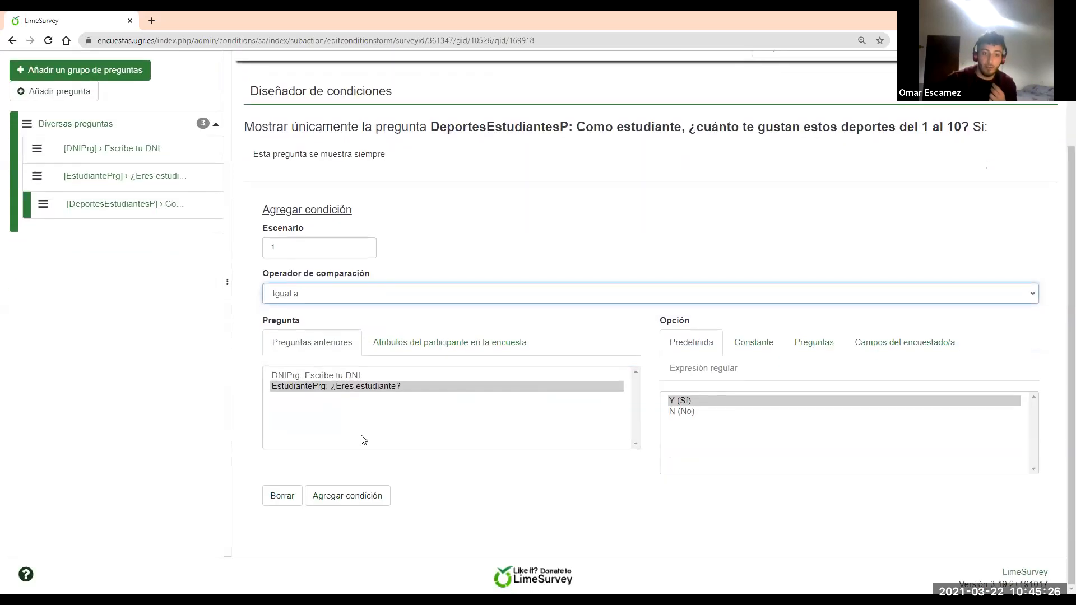
left_click(344, 502)
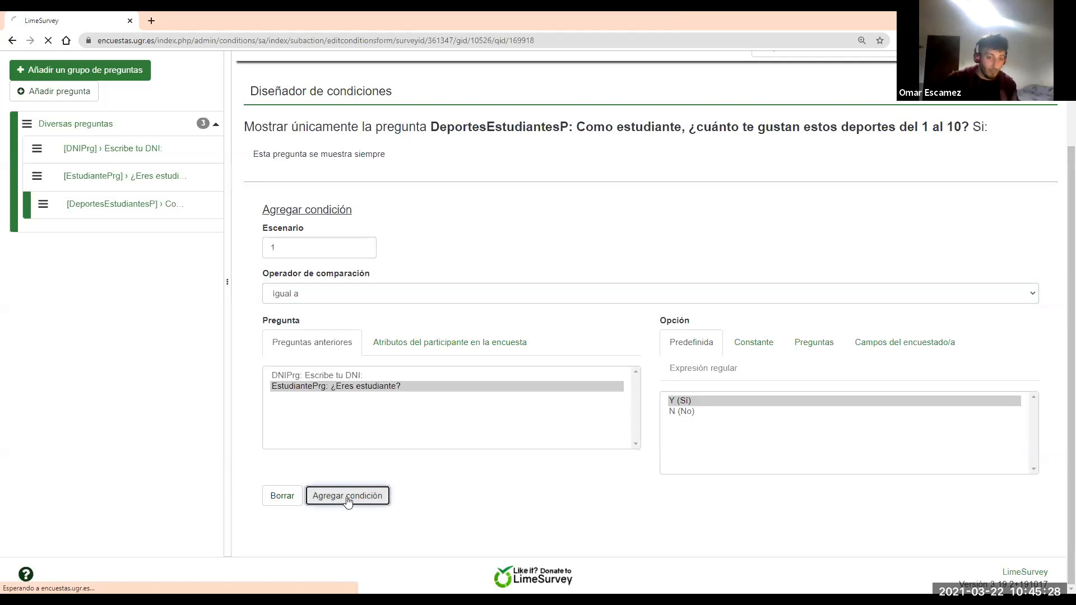
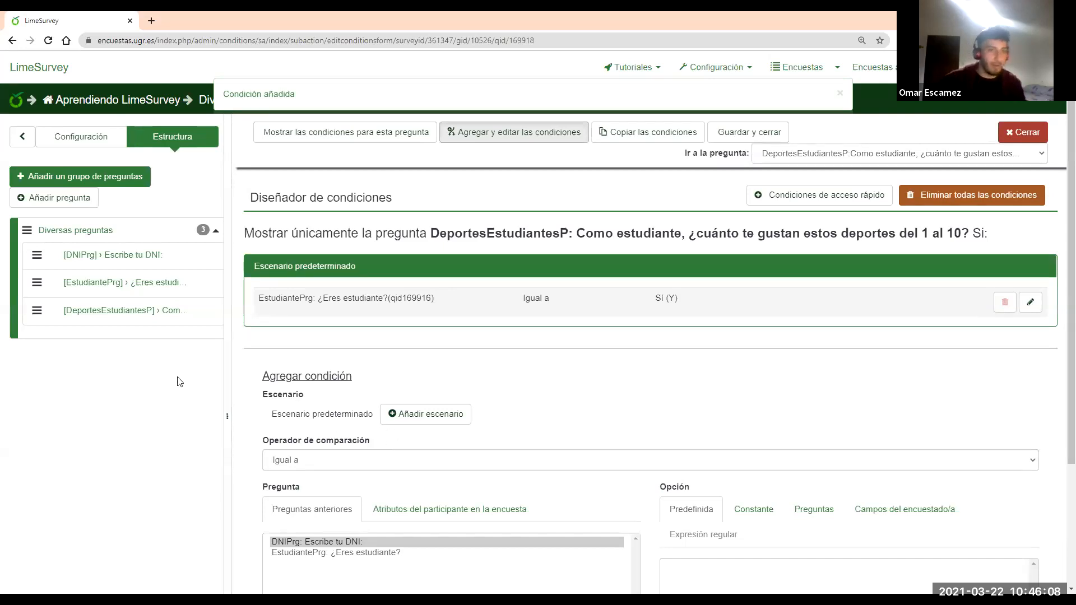
Check EstudiantePrg's relevance equation, then view the DeportesEstudiantesP summary with its EstudiantePrg == Y condition
left_click(149, 284)
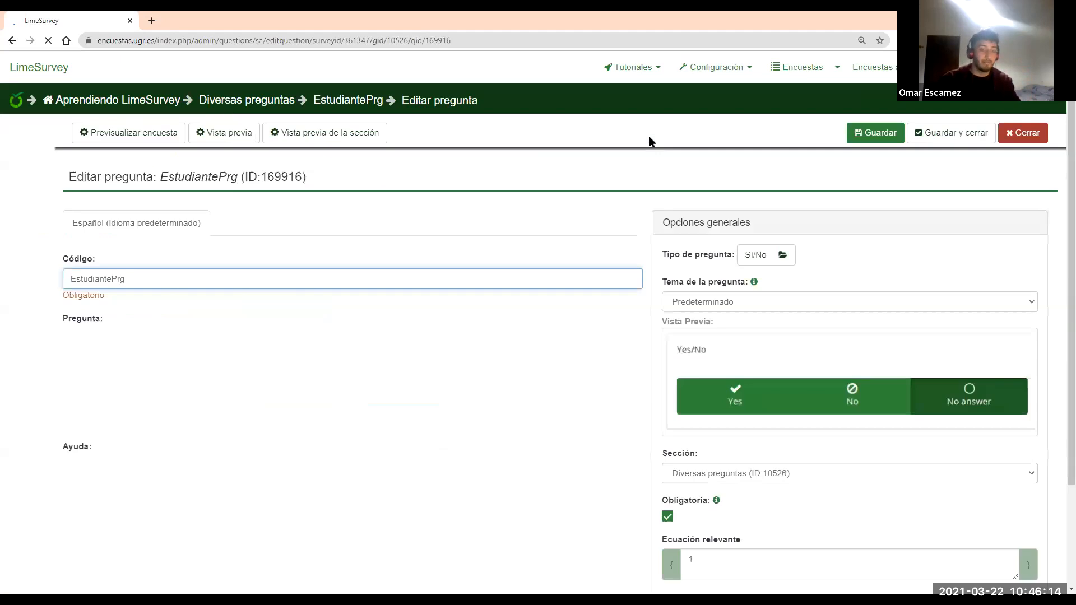
scroll(807, 336, "down", 3)
left_click(791, 381)
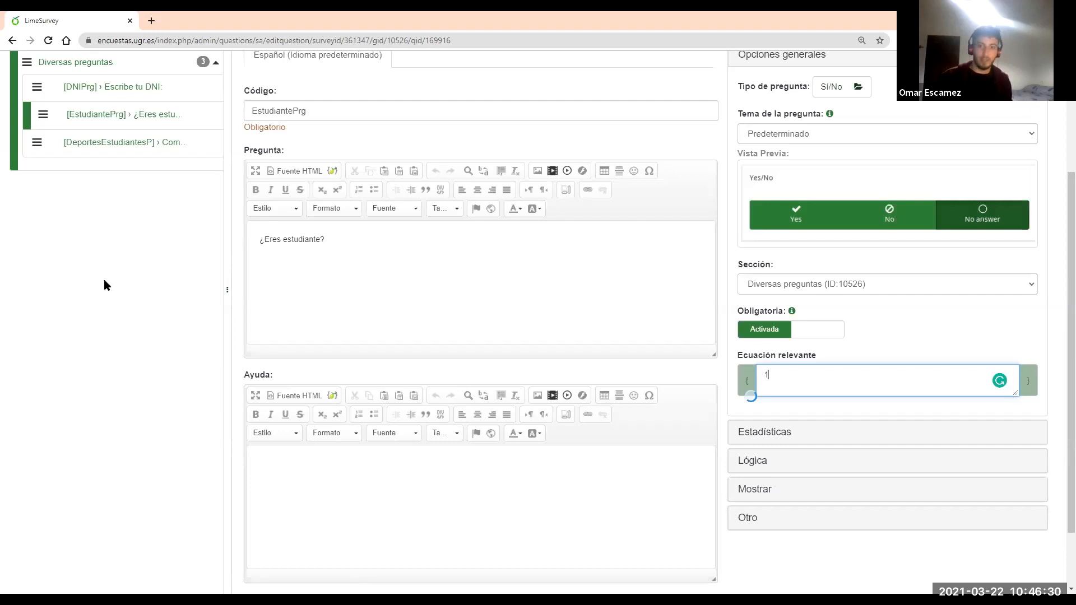
scroll(104, 329, "up", 2)
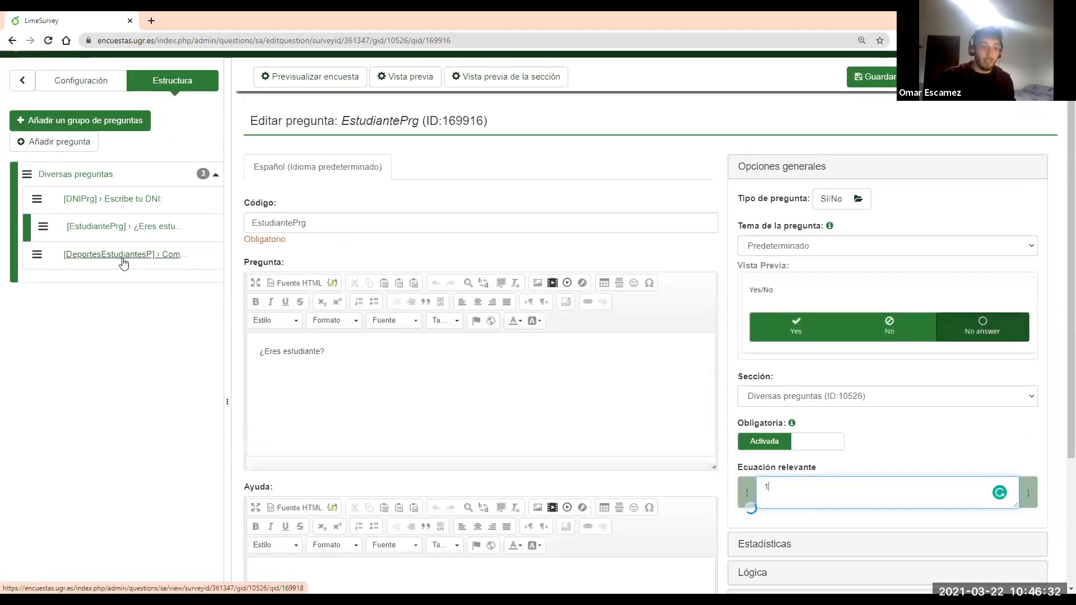
left_click(122, 258)
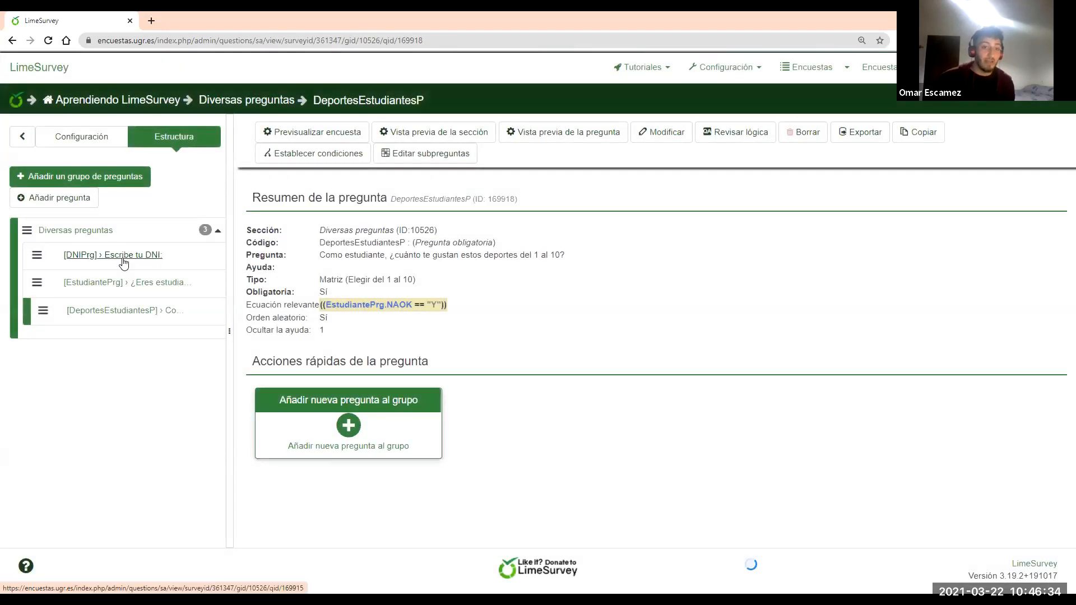
mouse_move(340, 309)
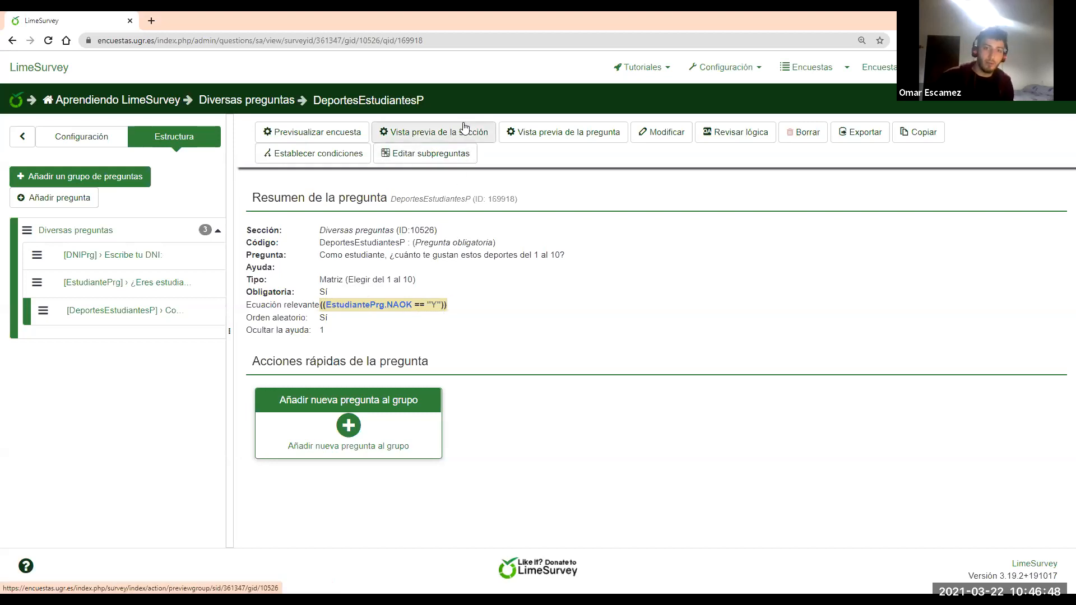
left_click(454, 137)
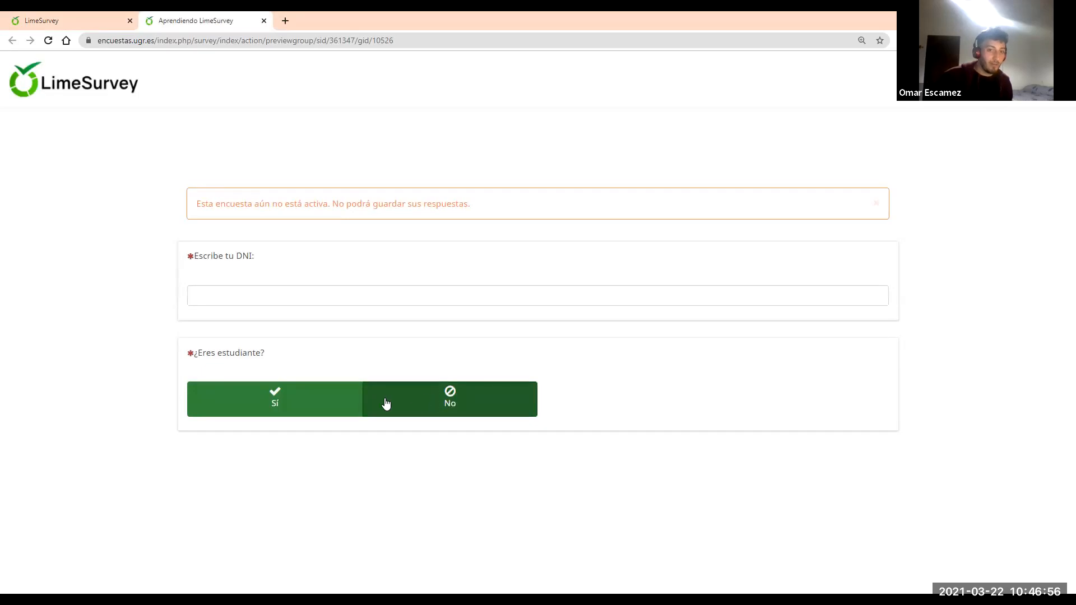
left_click(331, 401)
scroll(343, 377, "down", 1)
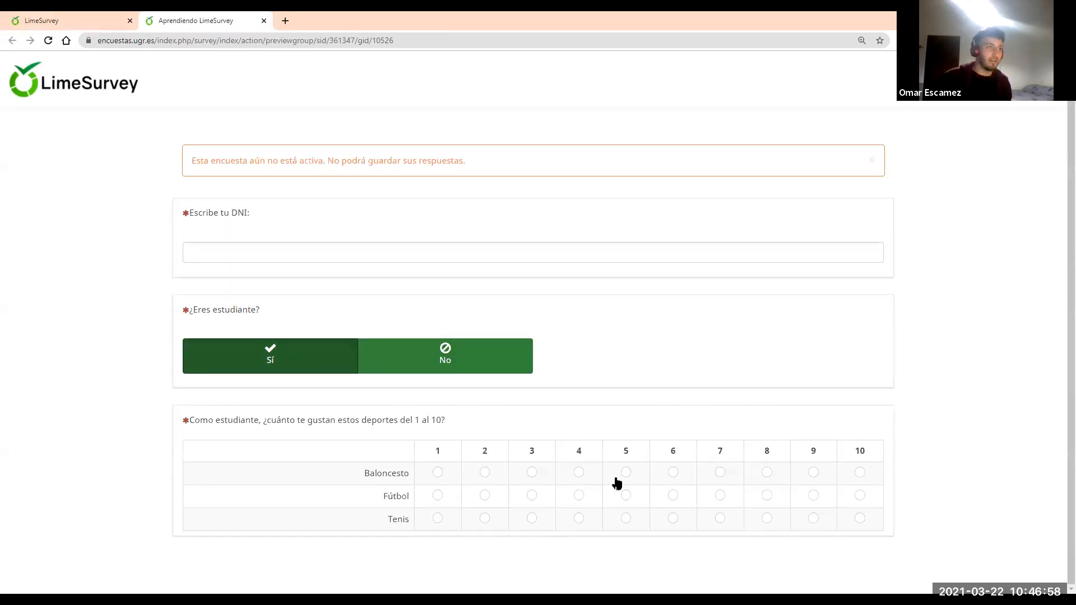
left_click(263, 21)
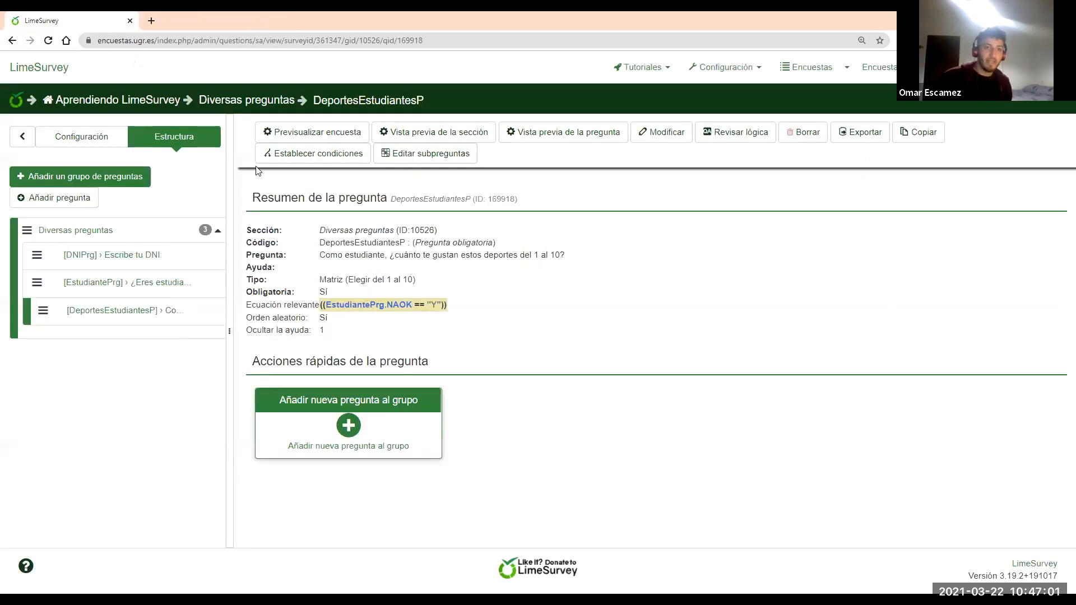
Create question FrutasPrg, 'Elige dos frutas que te gusten', as an Opción múltiple type
left_click(349, 426)
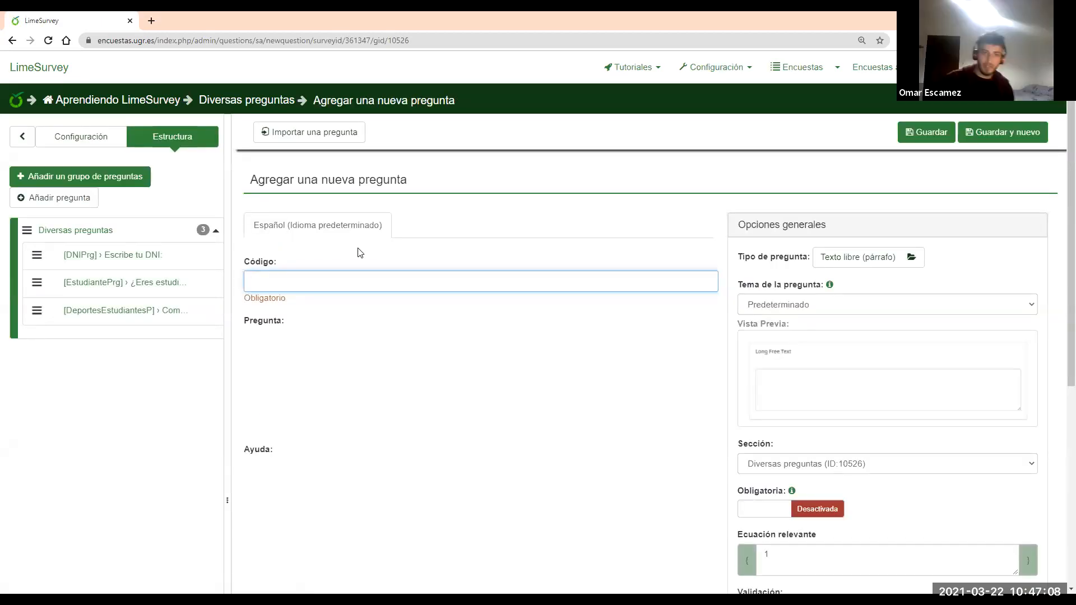
type("FrutasPrg")
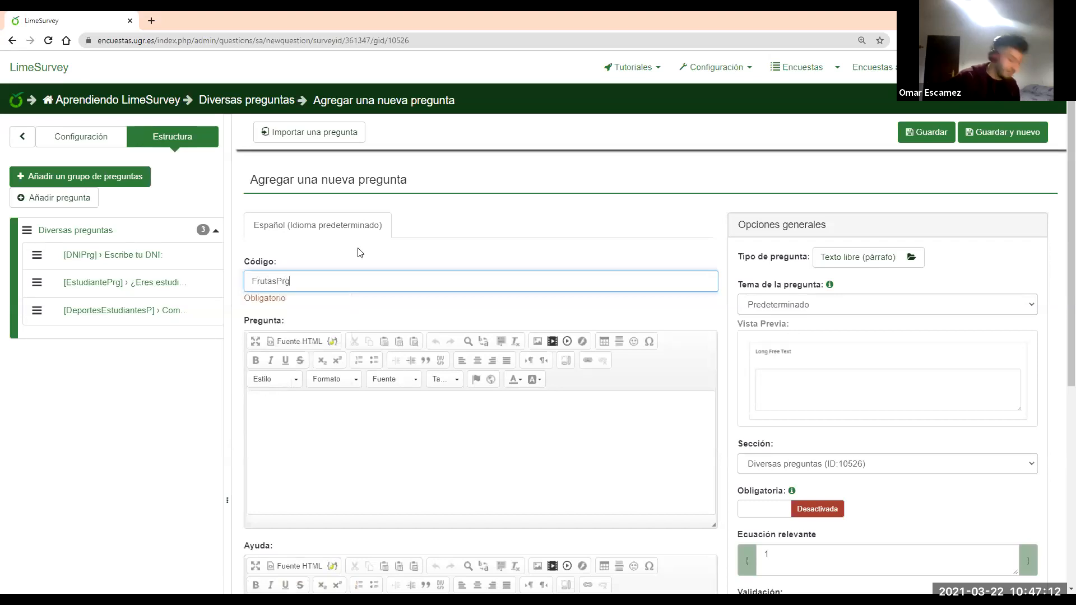
left_click(400, 425)
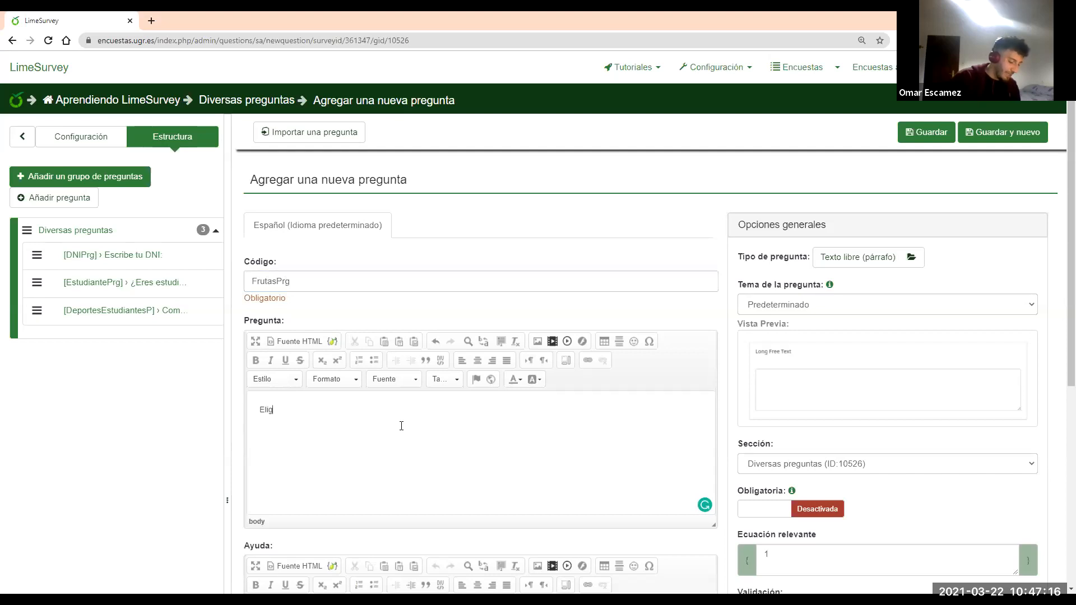
type("Elige dos frutas que te gusten:")
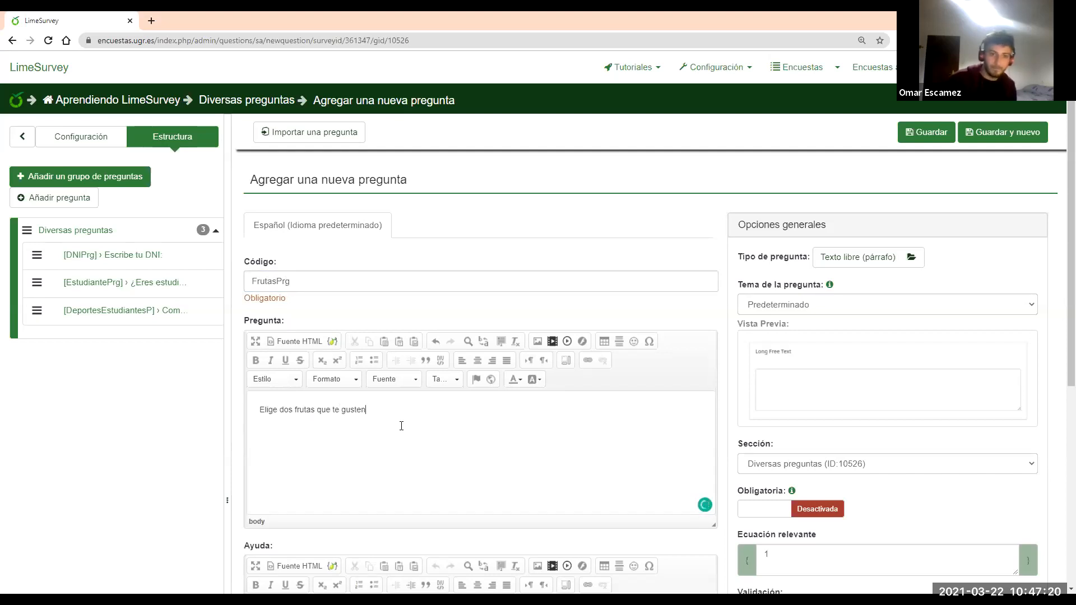
left_click(870, 256)
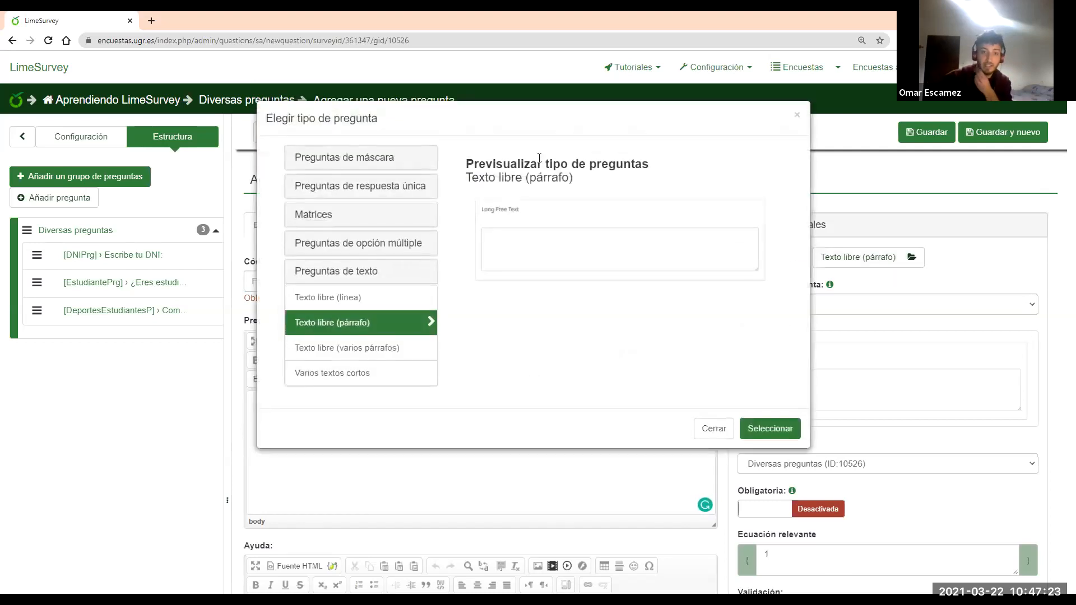
left_click(404, 247)
left_click(384, 270)
left_click(768, 412)
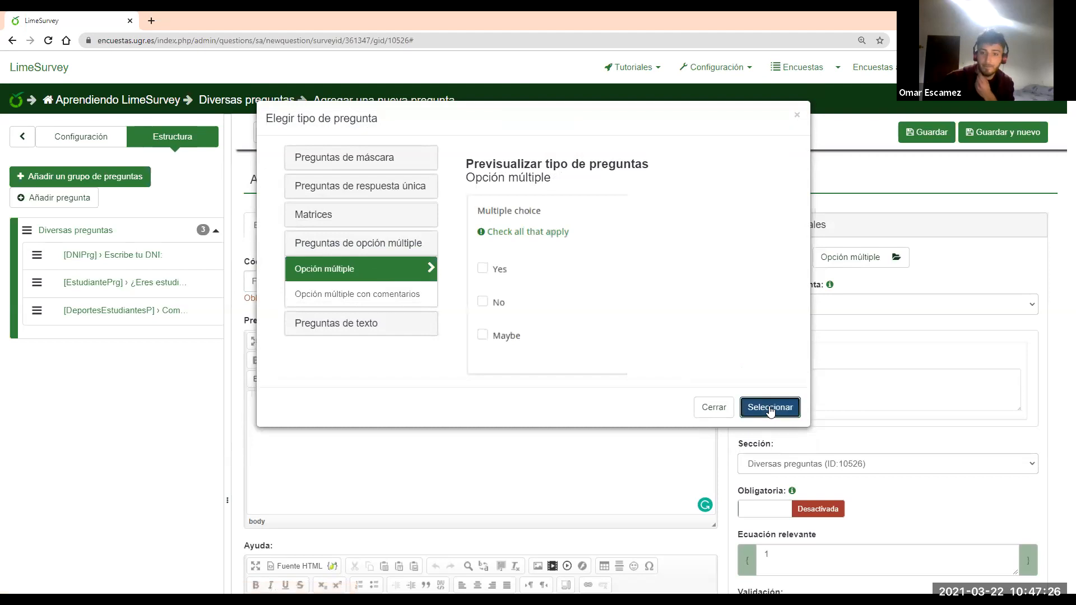
Make FrutasPrg mandatory with Ocultar la ayuda enabled, and save it
scroll(865, 379, "down", 2)
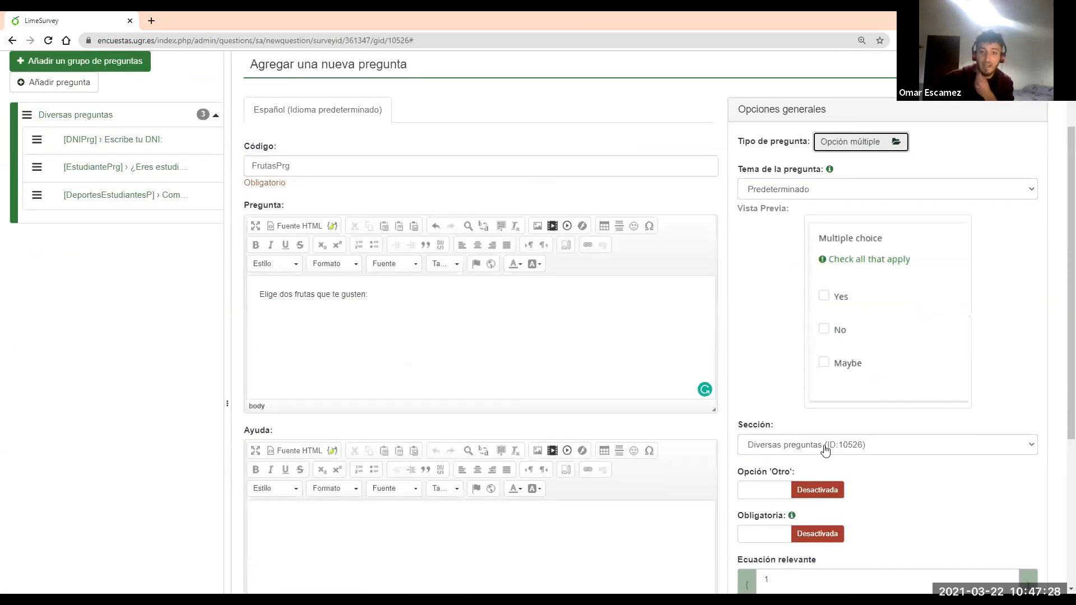
scroll(823, 448, "down", 1)
left_click(787, 483)
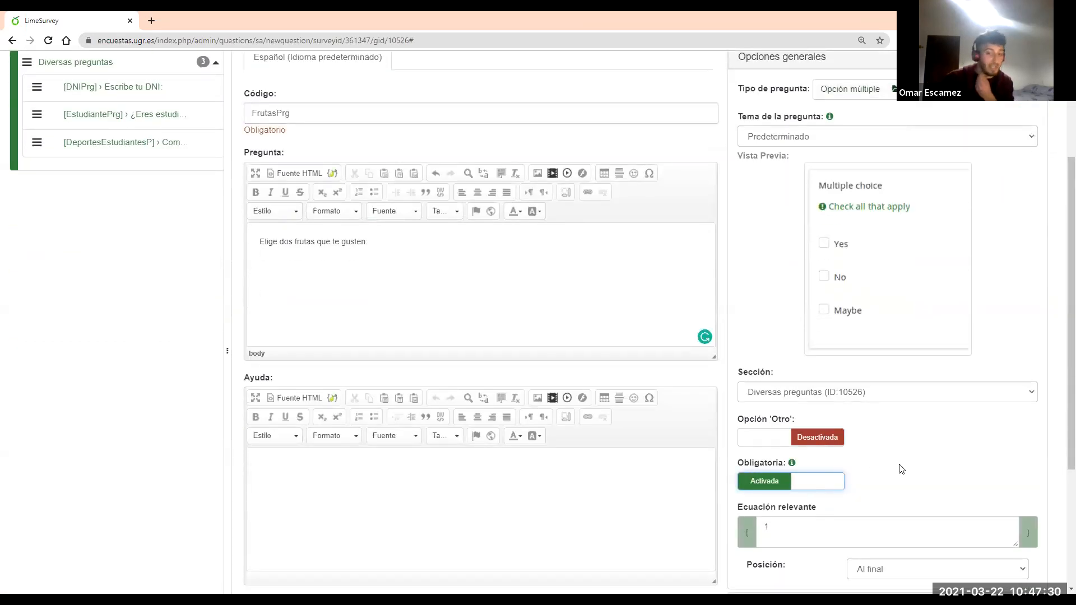
scroll(863, 163, "up", 1)
left_click(805, 119)
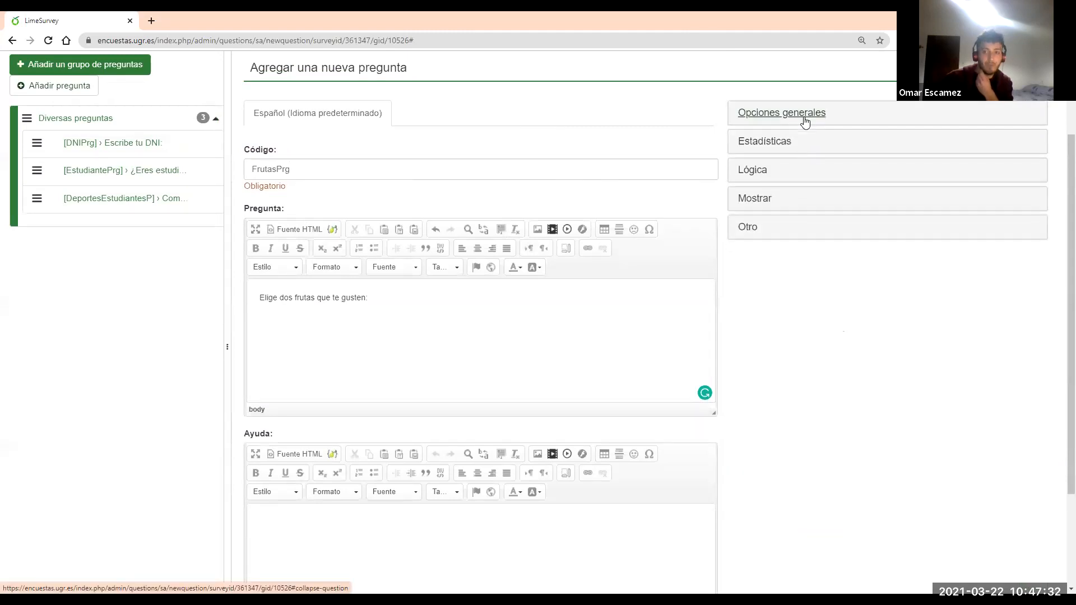
left_click(767, 203)
left_click(810, 385)
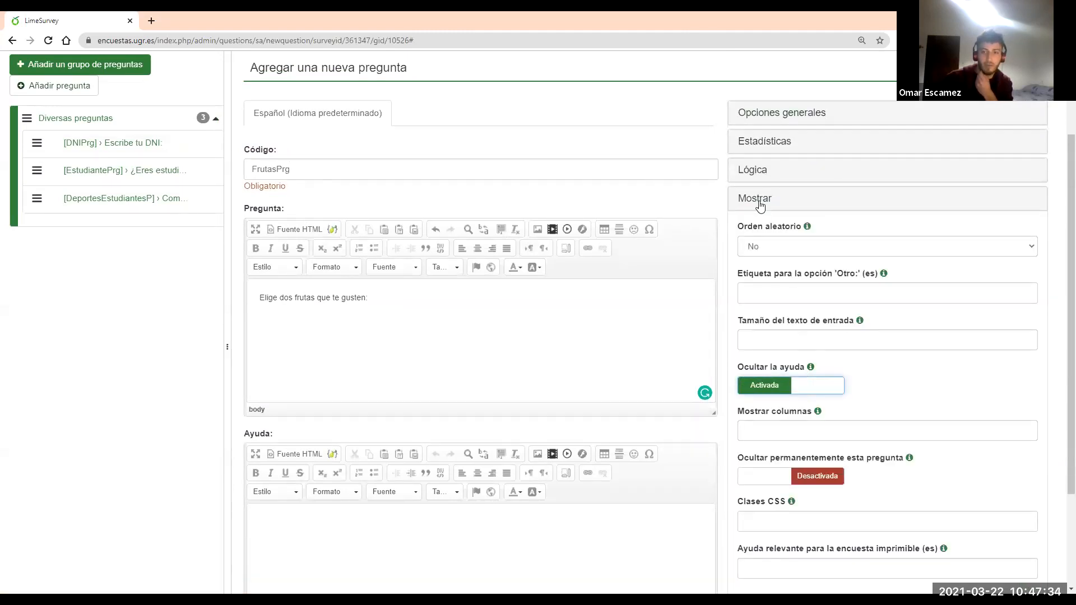
left_click(759, 201)
scroll(914, 150, "up", 2)
left_click(923, 138)
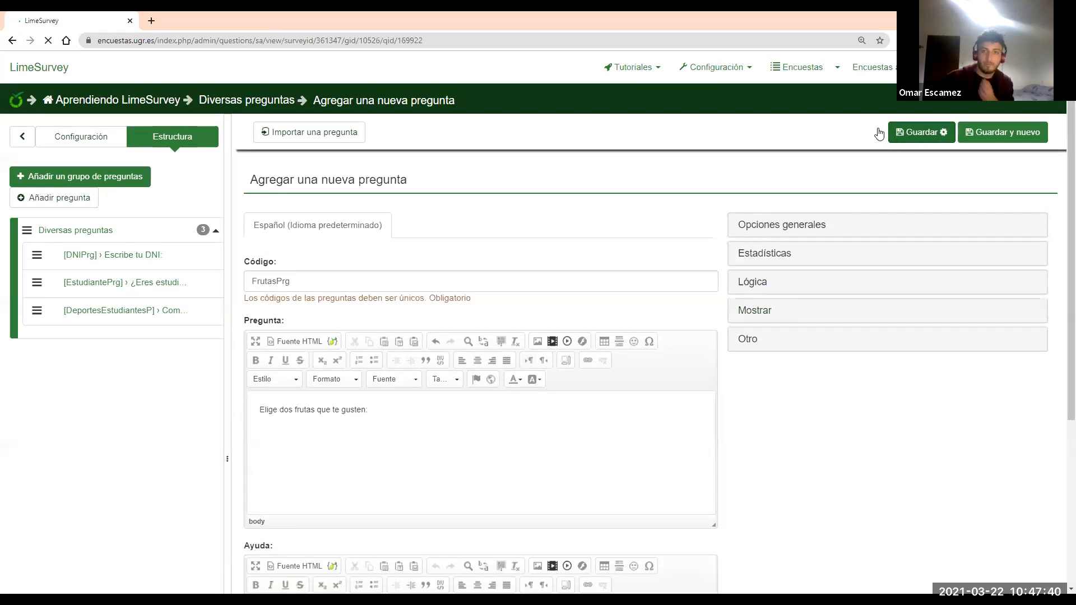
Add extra answer rows to FrutasPrg and enter Melón as the first option
left_click(474, 296)
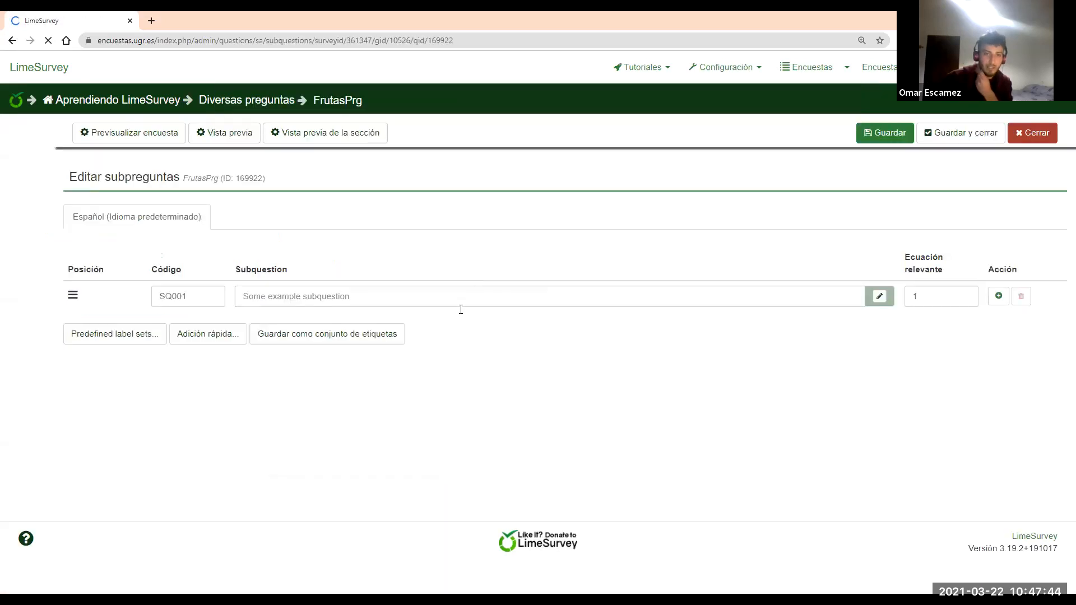
left_click(1012, 297)
left_click(1012, 328)
left_click(566, 301)
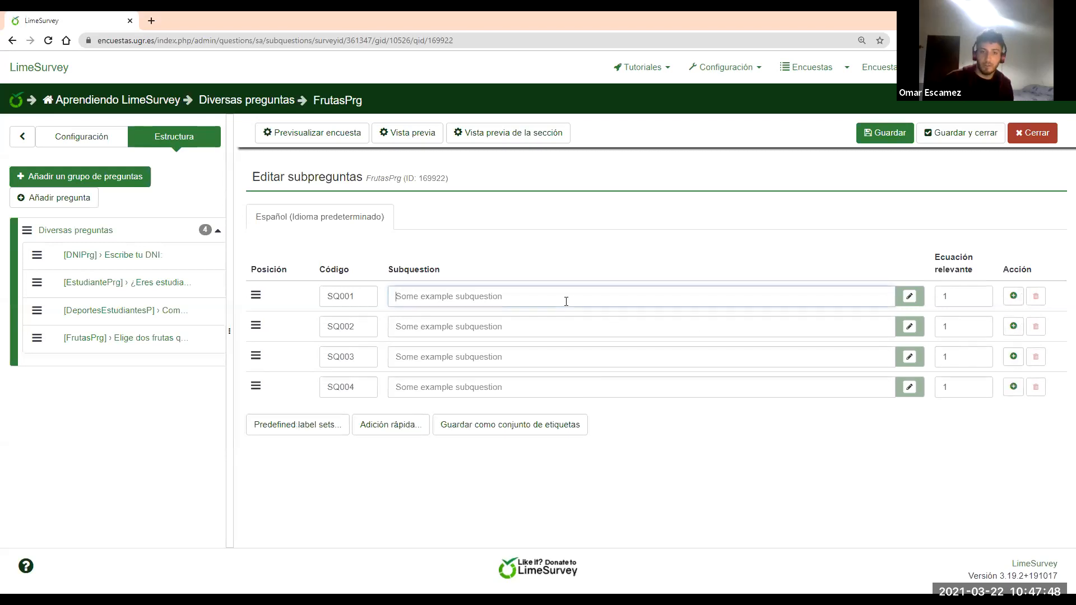
type("Melón")
Enter Sandía as the second answer option, correcting the typing mistakes
left_click(503, 328)
type("P")
key("BackSpace")
type("sAN")
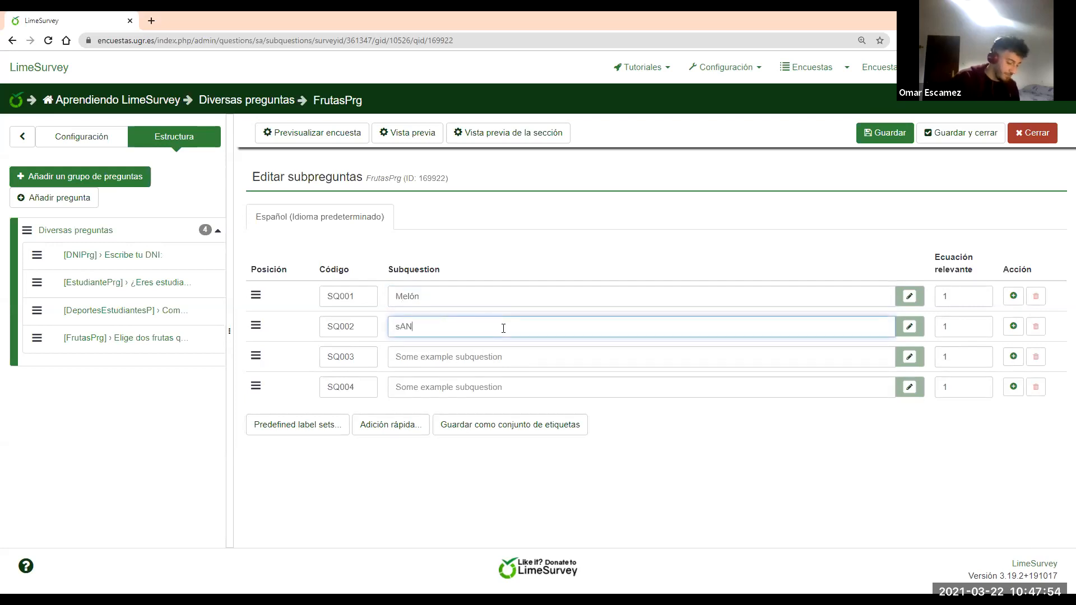
type("DÍA")
key("ctrl+a")
type("S")
key("BackSpace")
type("S")
key("BackSpace")
type("Sandíuaa")
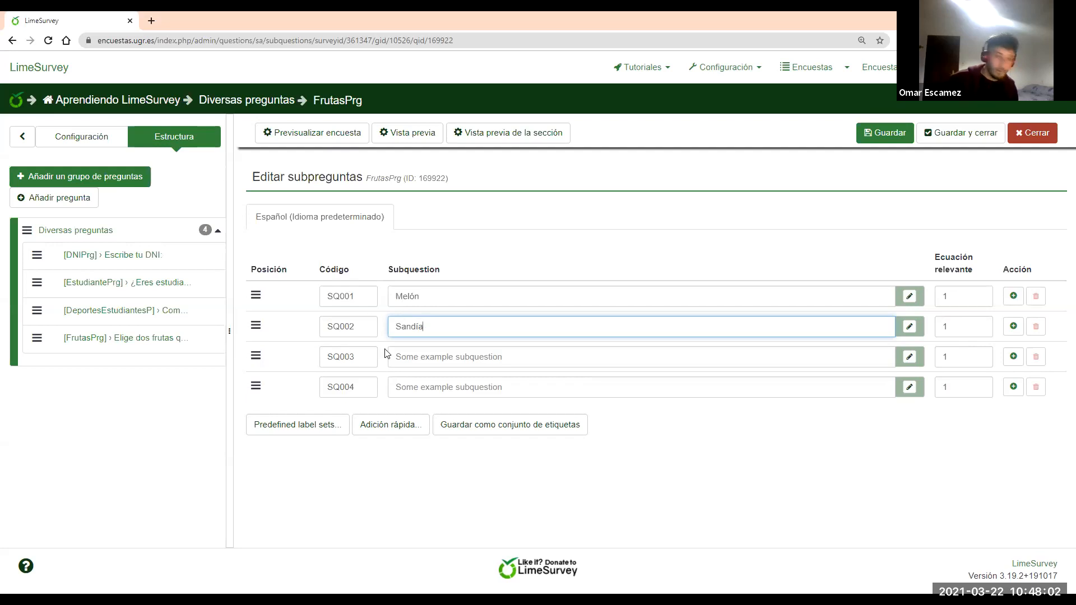
Enter Uva and Fresa, save the four options, and preview FrutasPrg
left_click(431, 356)
type("Uva")
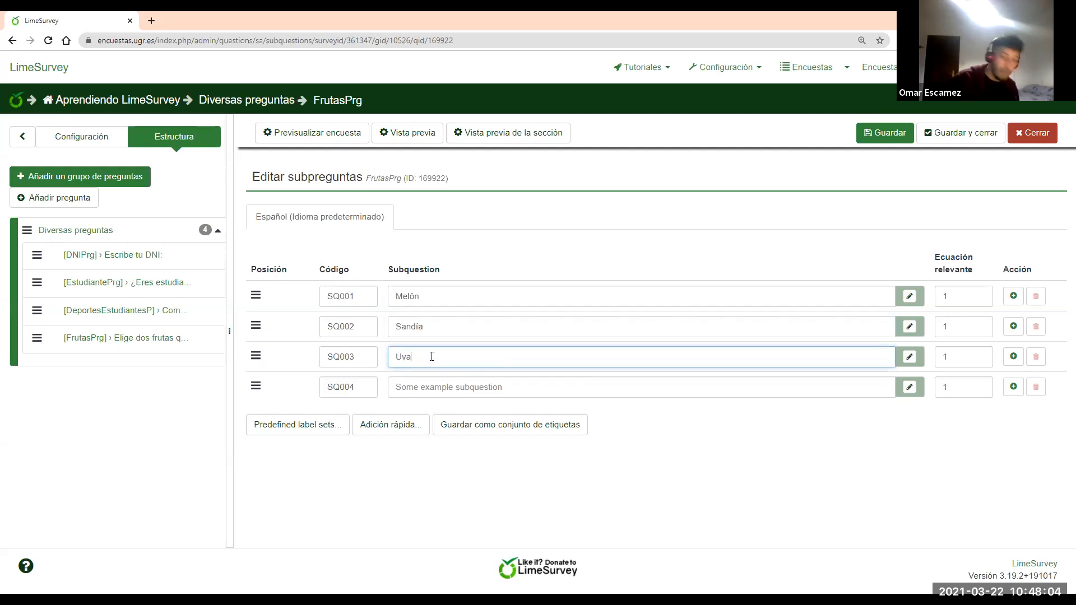
left_click(435, 387)
type("Fresa")
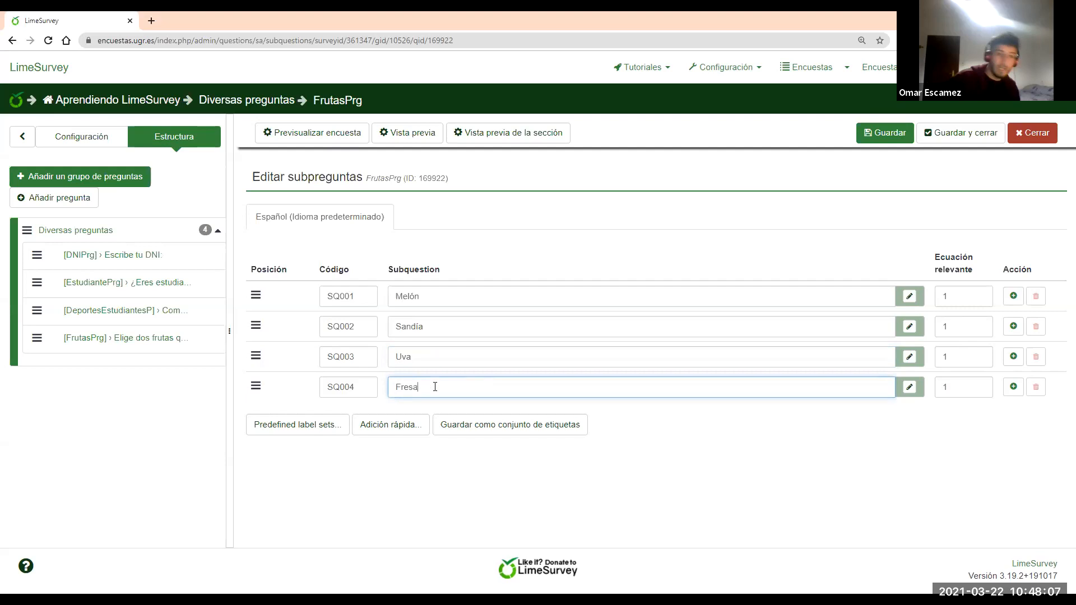
left_click(886, 134)
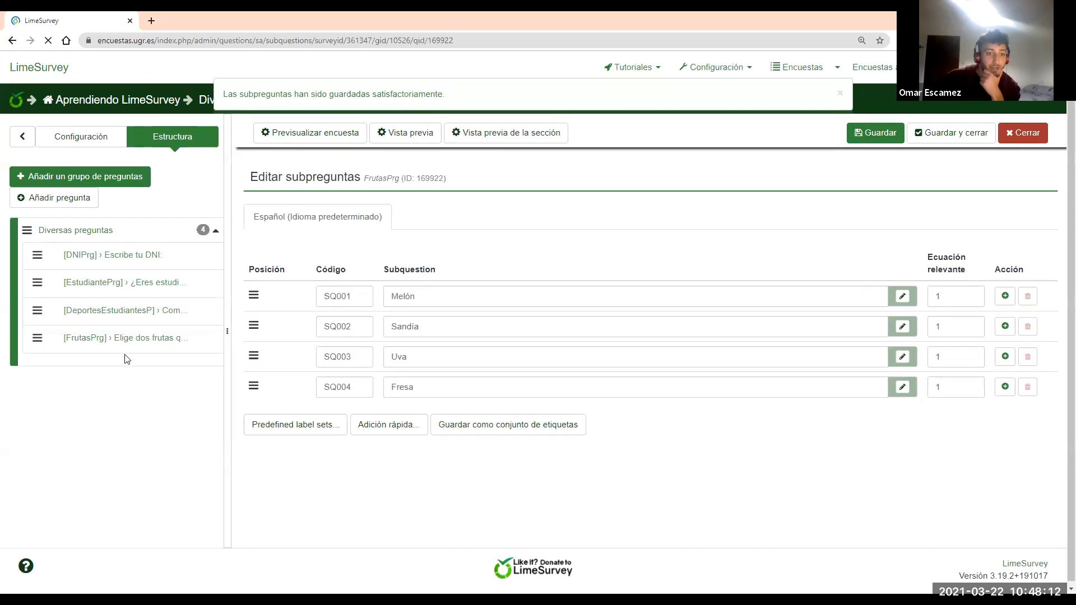
left_click(139, 343)
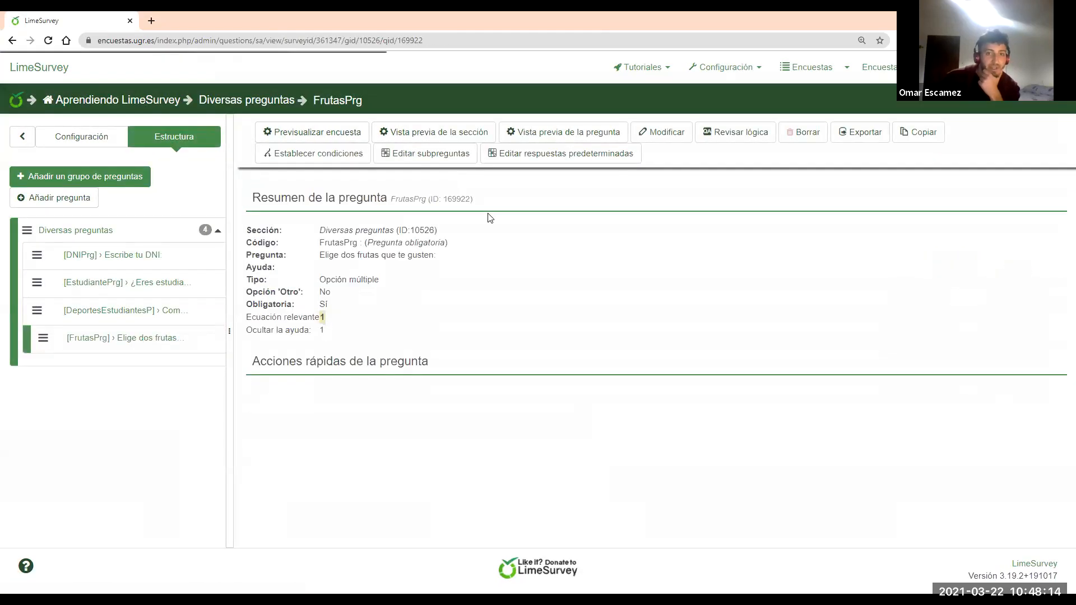
left_click(542, 135)
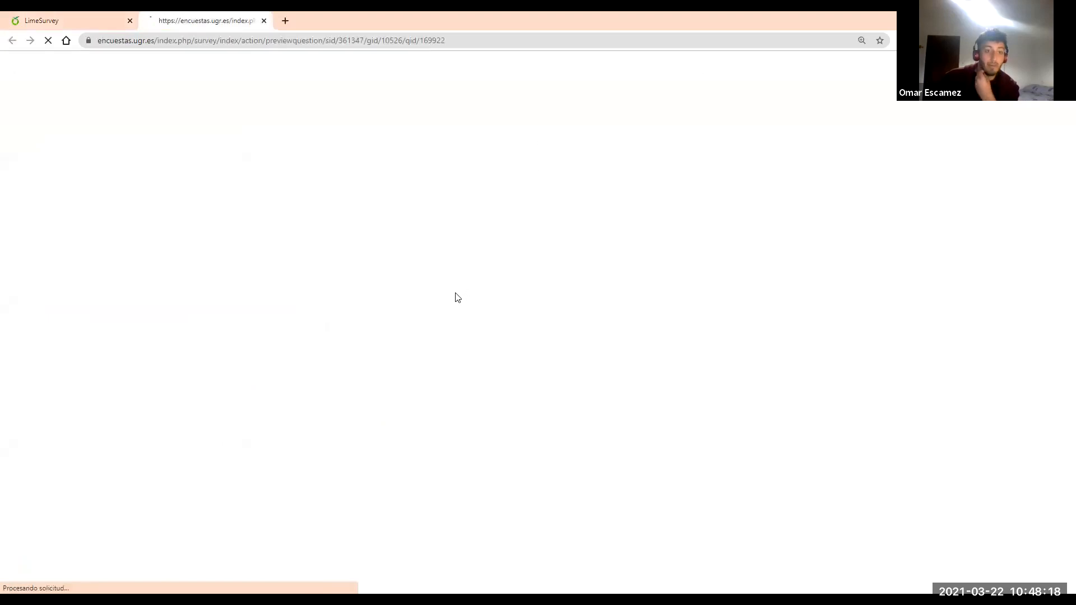
left_click(66, 18)
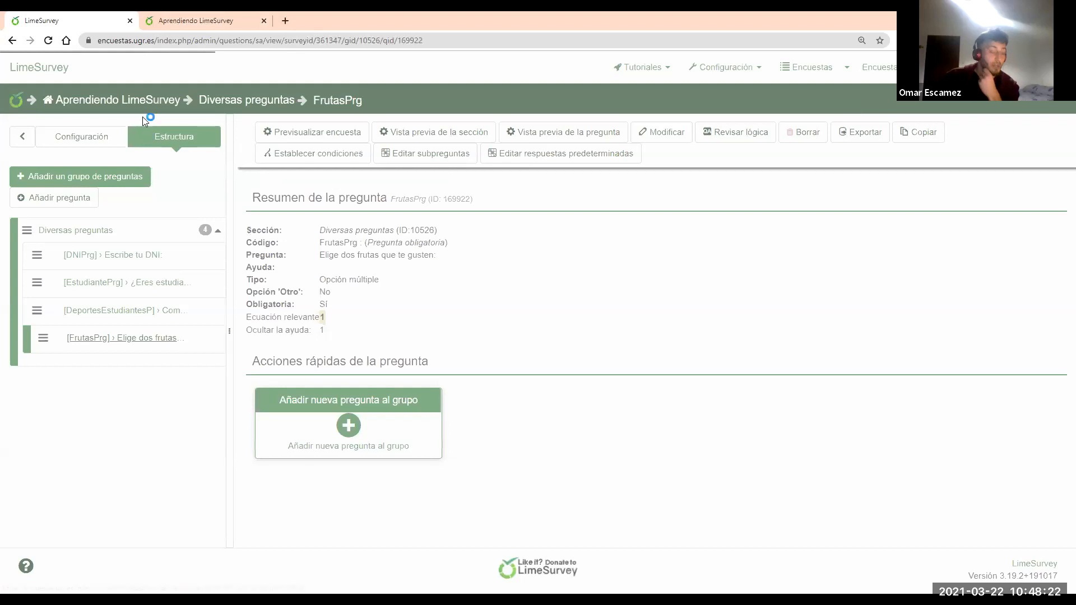
Set FrutasPrg's minimum and maximum number of answers to 2 in Lógica and save
left_click(662, 132)
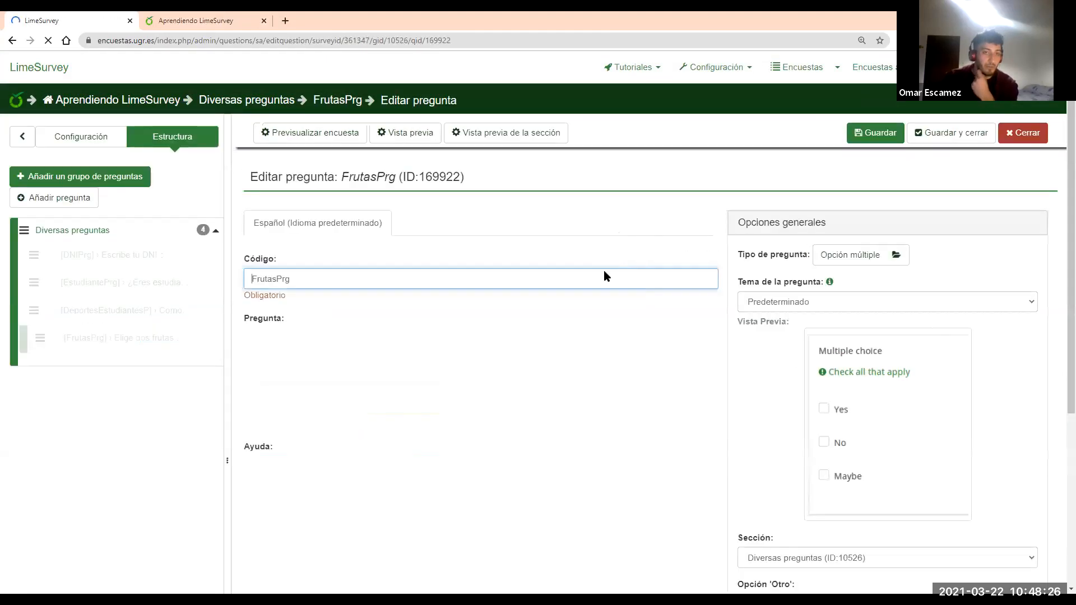
scroll(834, 333, "down", 6)
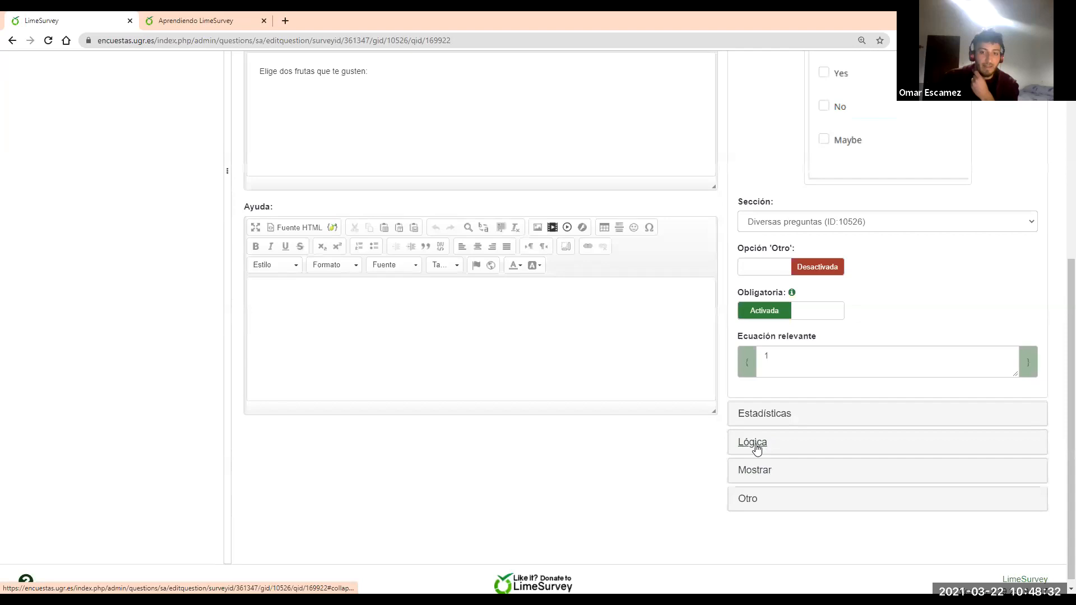
left_click(752, 442)
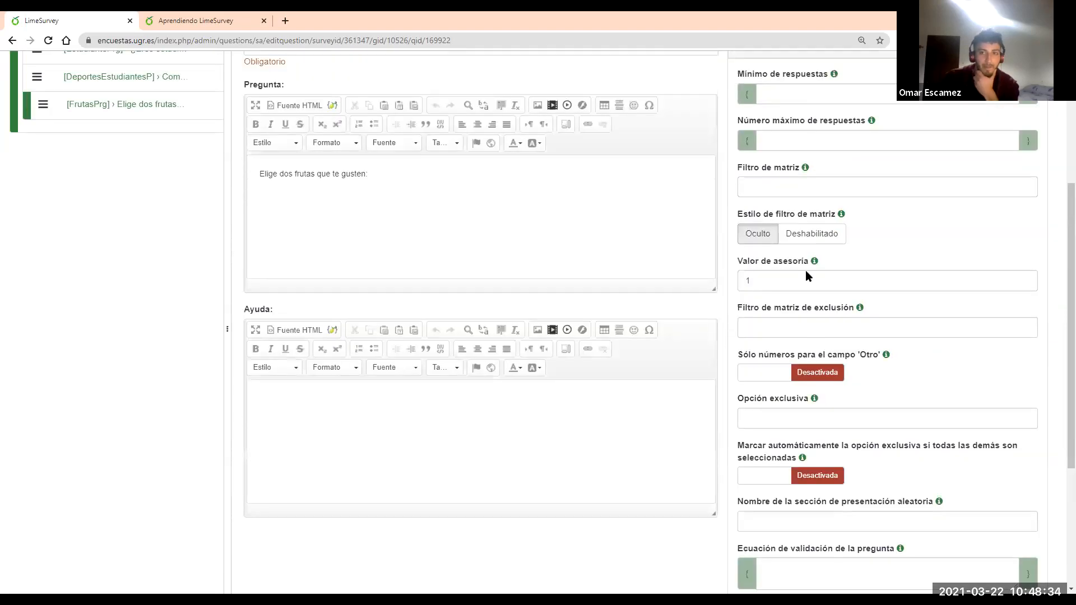
left_click(796, 164)
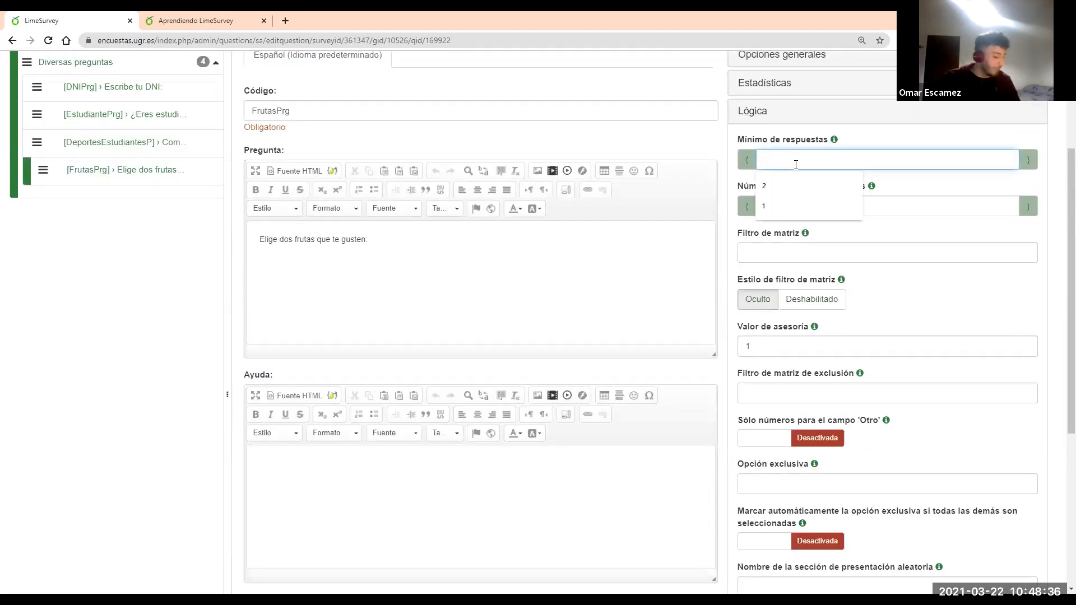
left_click(795, 185)
left_click(807, 206)
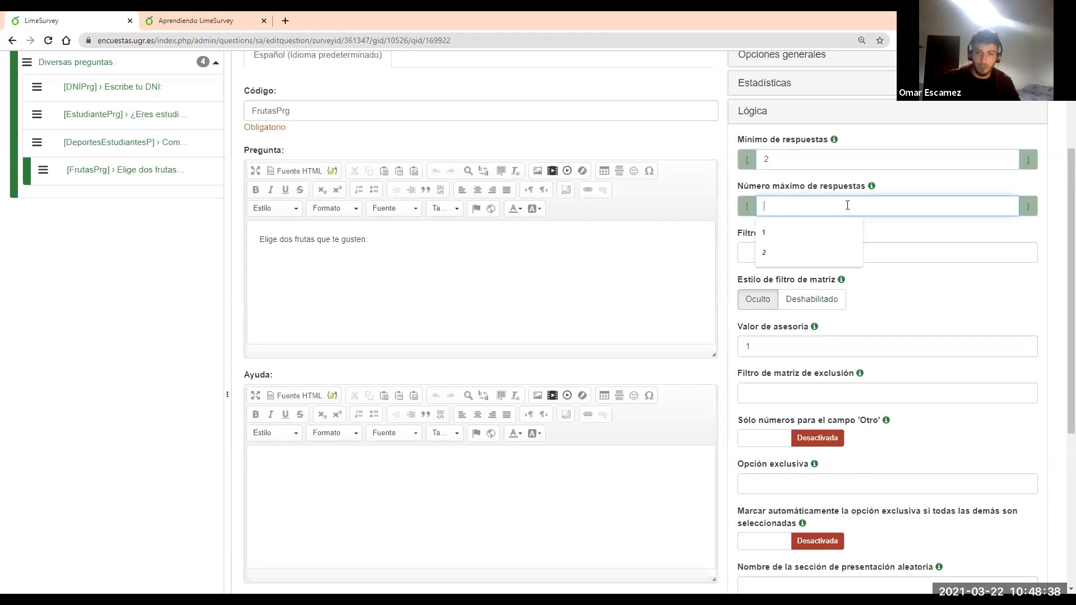
key("Down")
key("Down")
key("Return")
scroll(879, 168, "up", 3)
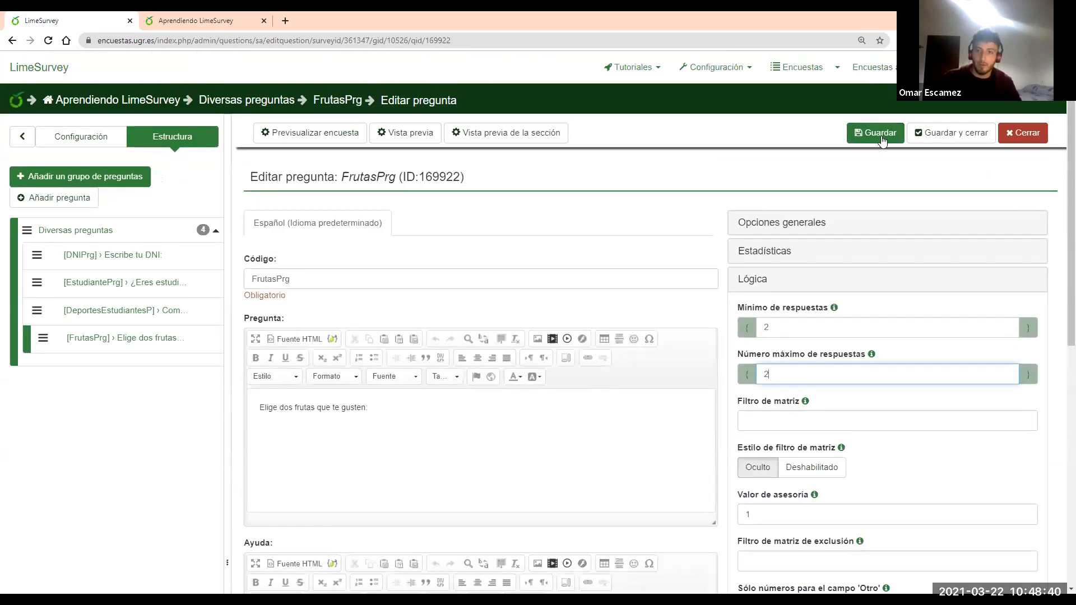
left_click(870, 133)
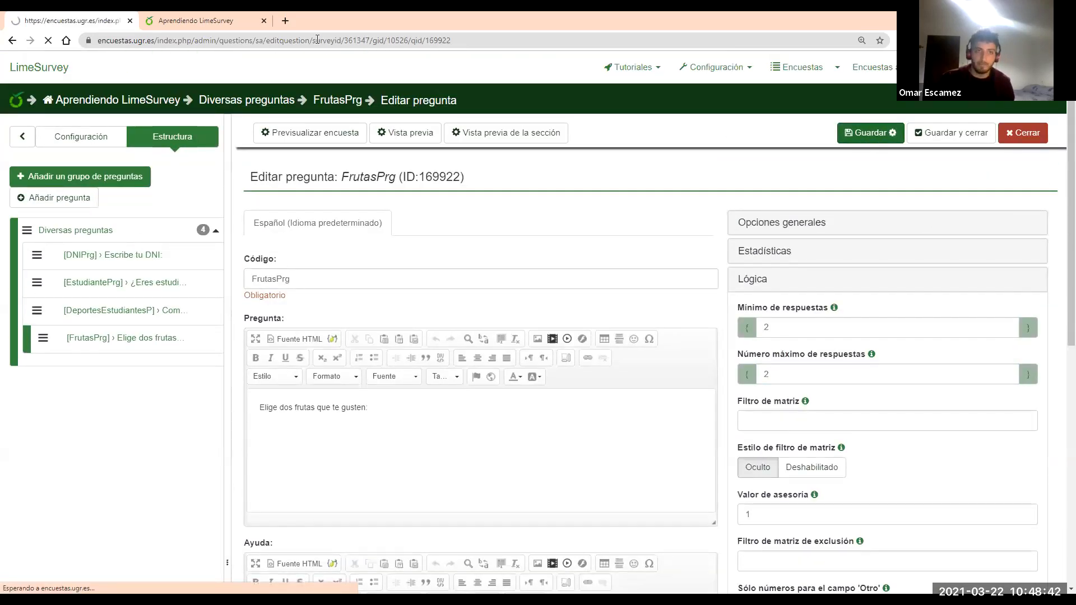
Preview FrutasPrg, ticking Melón, Sandía and Uva to confirm only two fruits are allowed
left_click(264, 21)
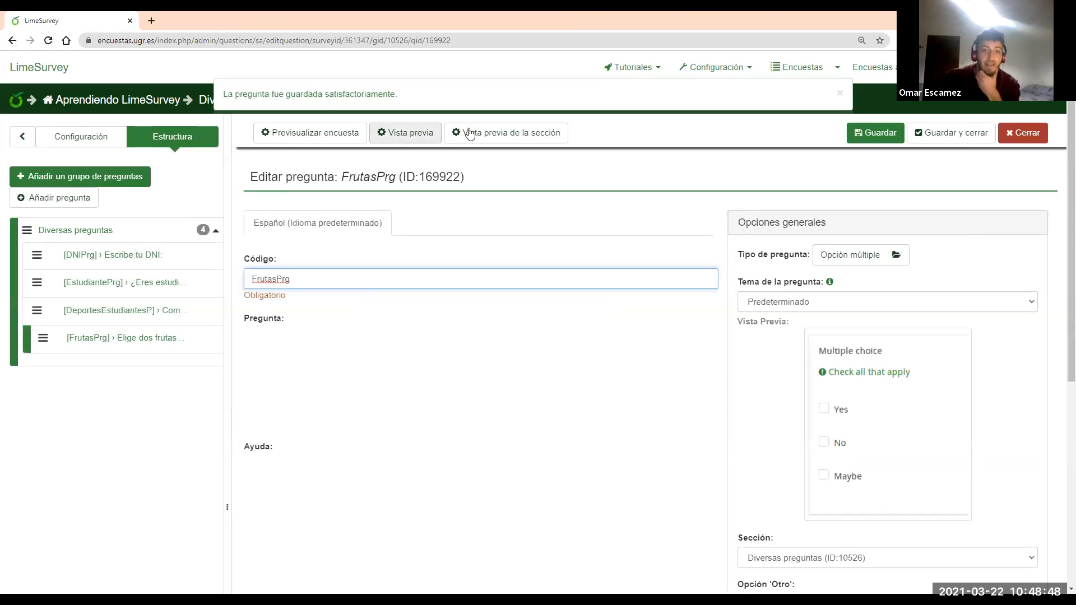
left_click(428, 136)
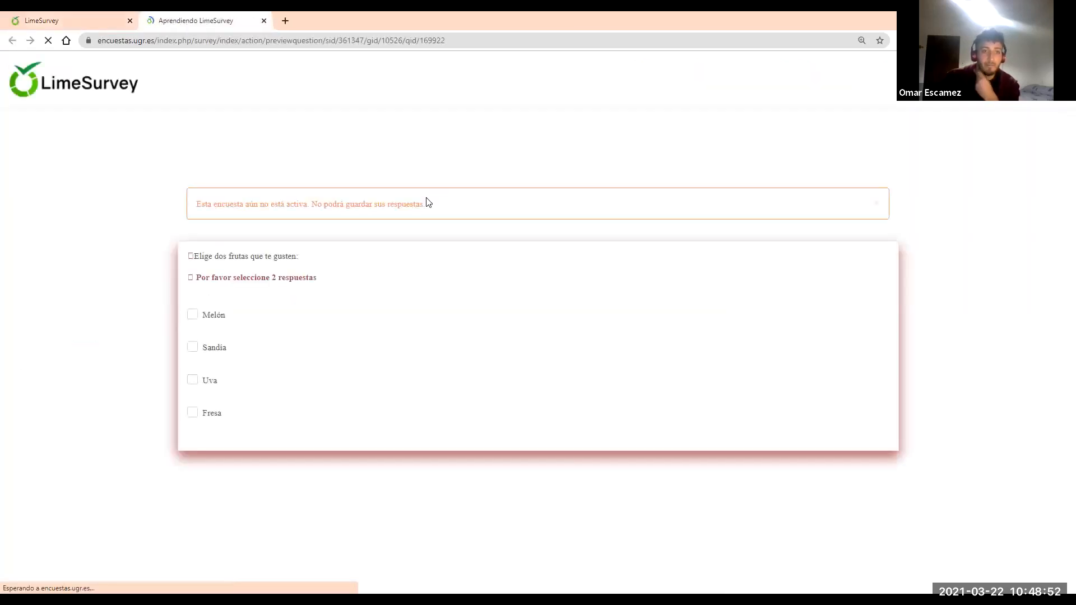
left_click(216, 317)
left_click(213, 351)
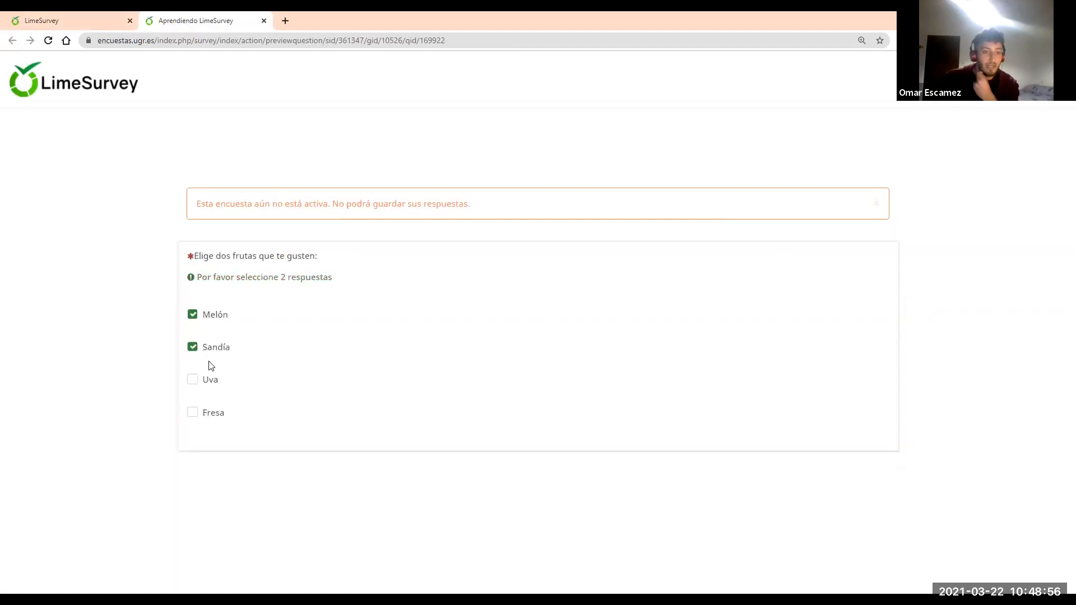
left_click(193, 381)
left_click(203, 350)
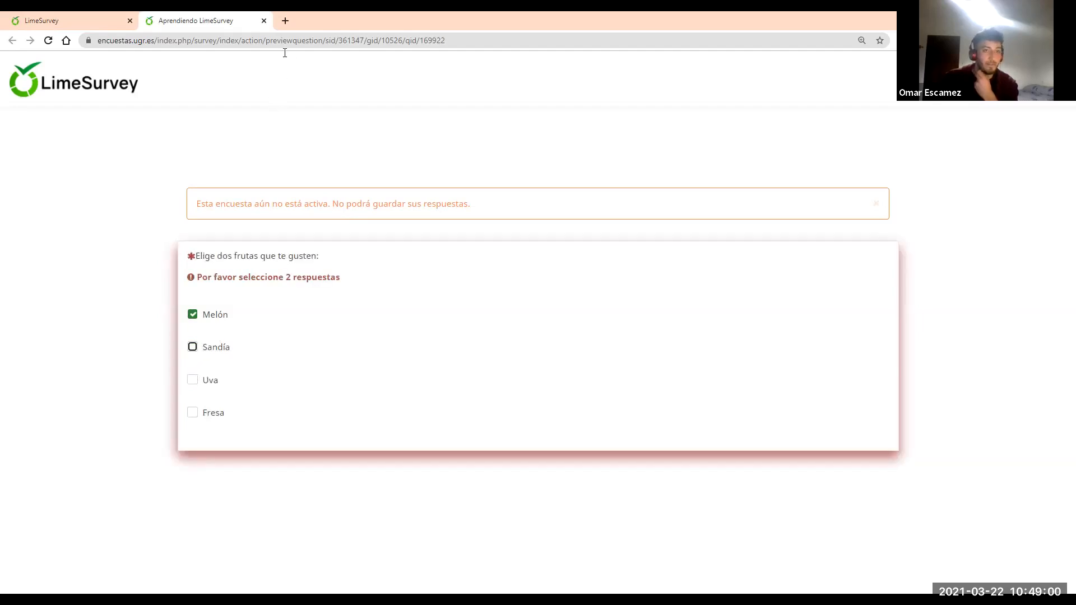
left_click(263, 21)
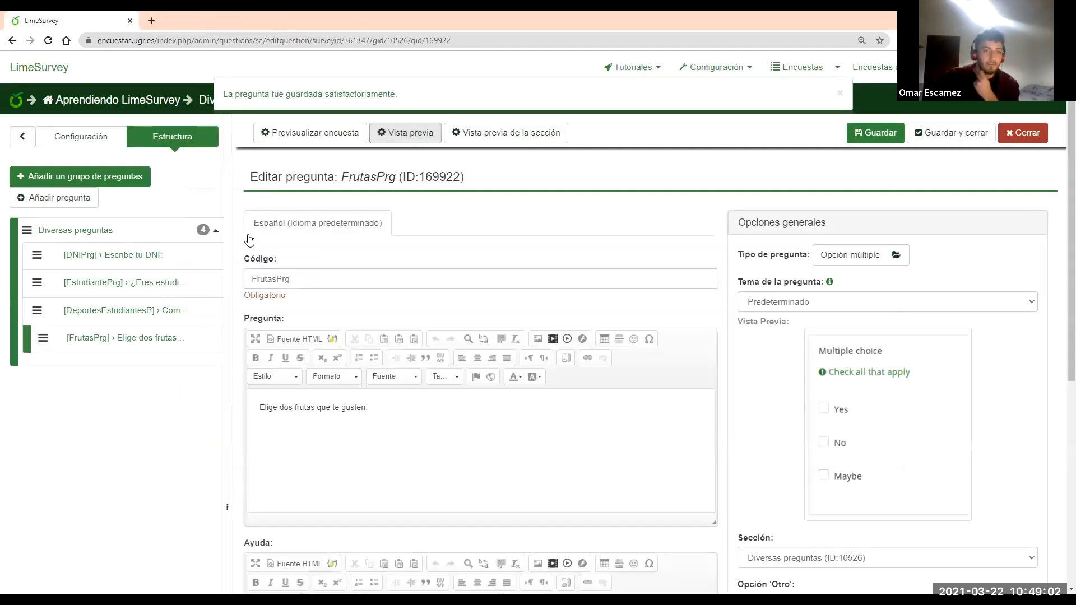
Start a new question after FrutasPrg and give it the code GastosPrg
left_click(154, 341)
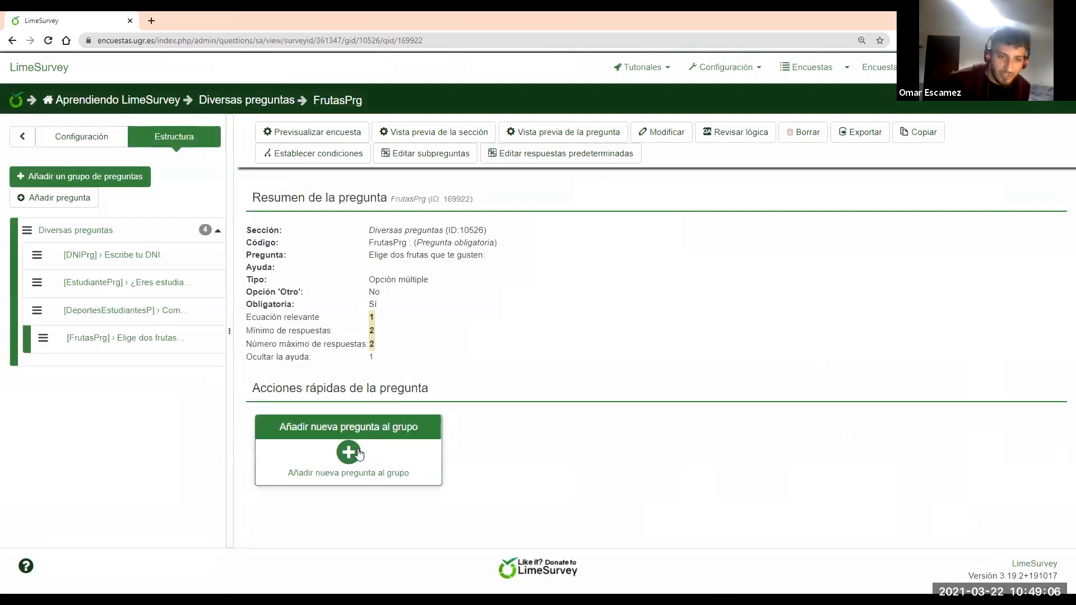
left_click(360, 445)
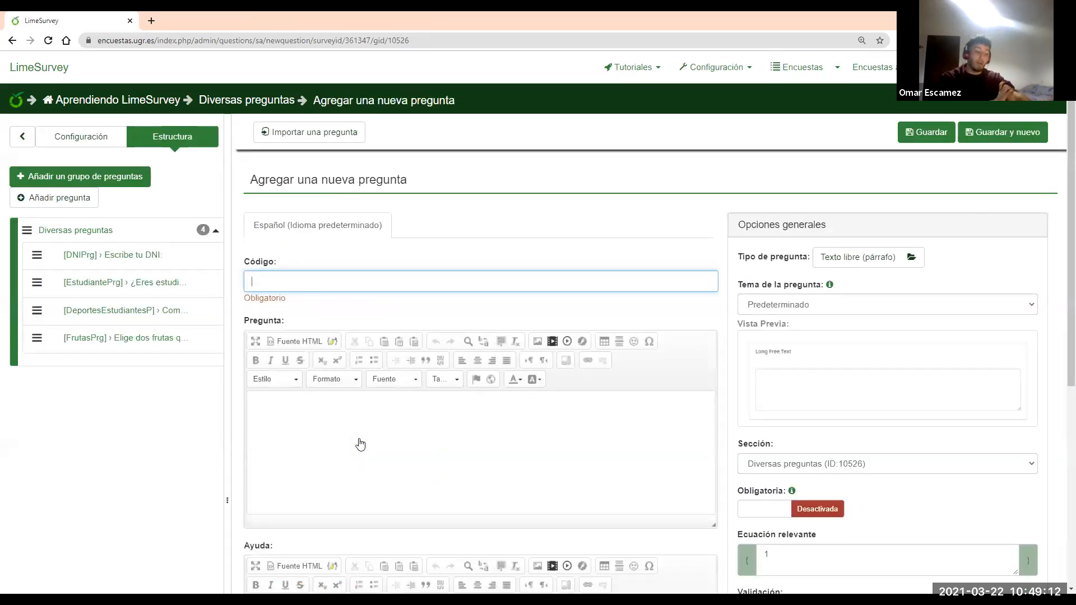
key("ctrl+f")
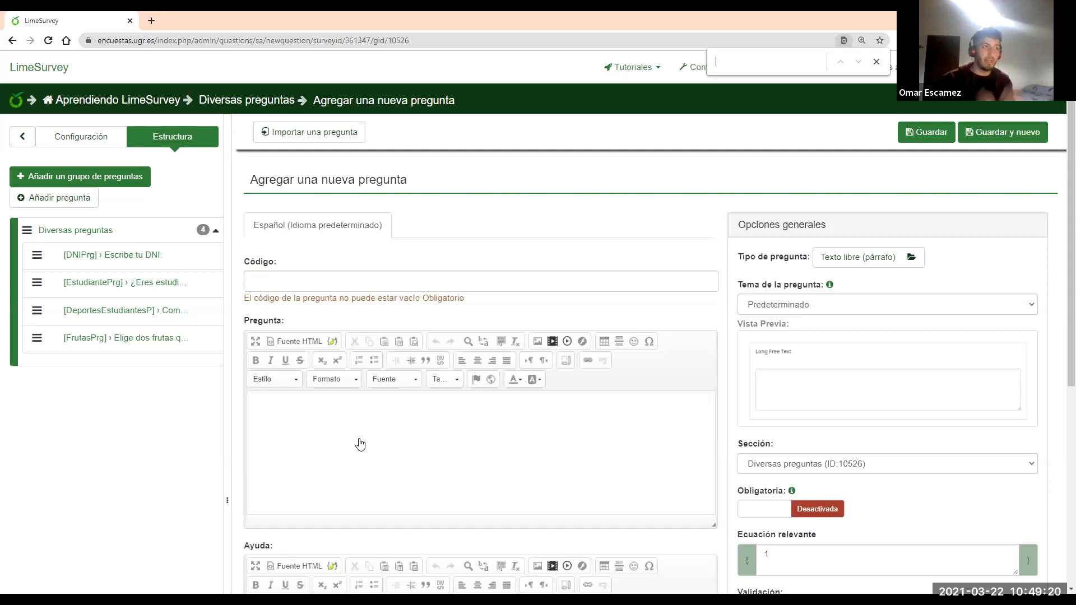
type("Gas")
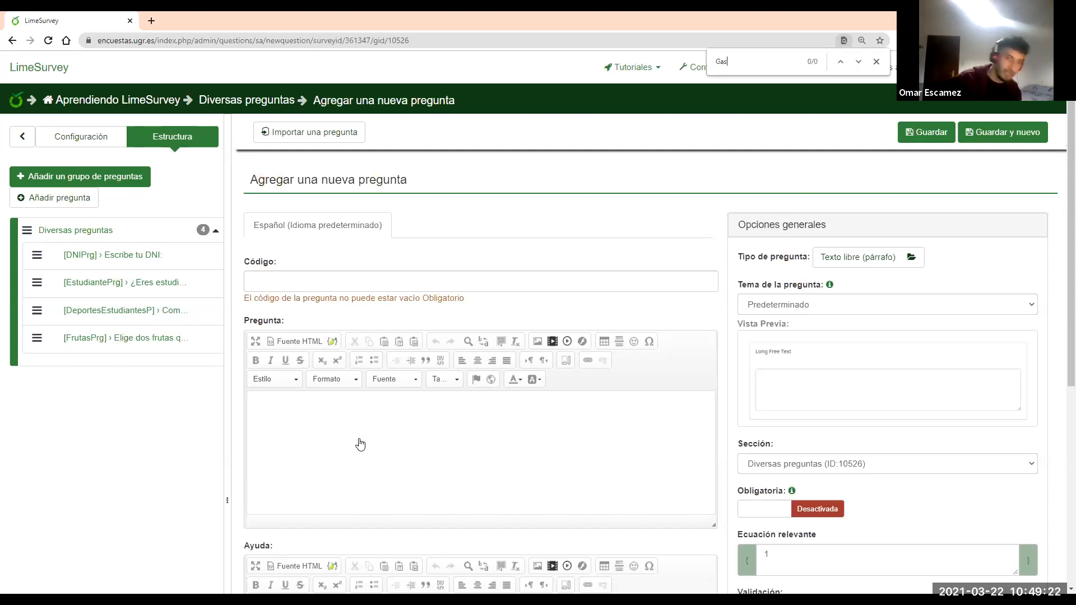
left_click(444, 275)
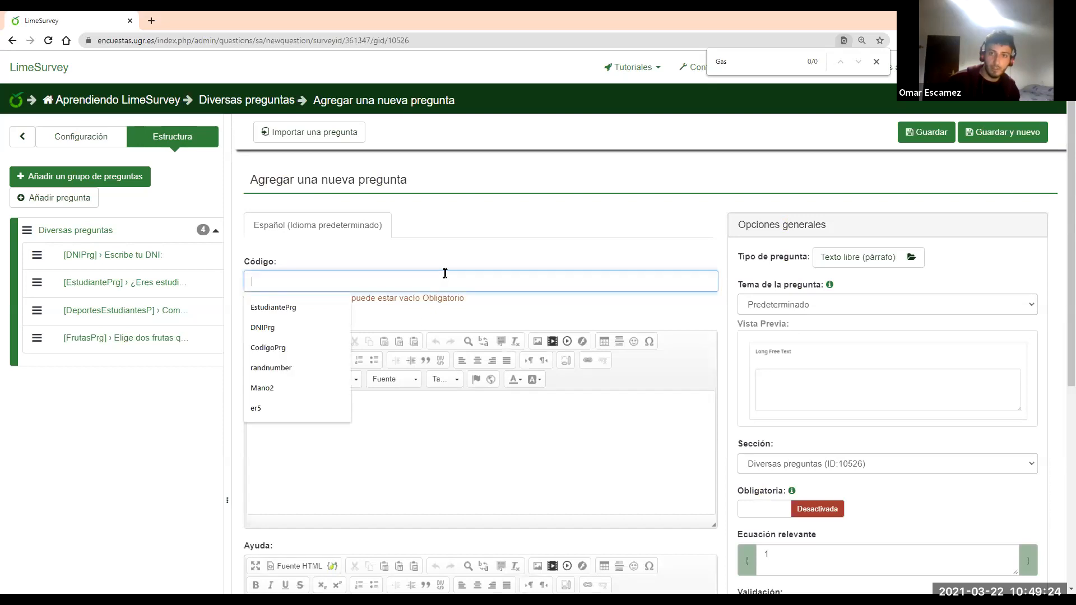
type("gASRTIS")
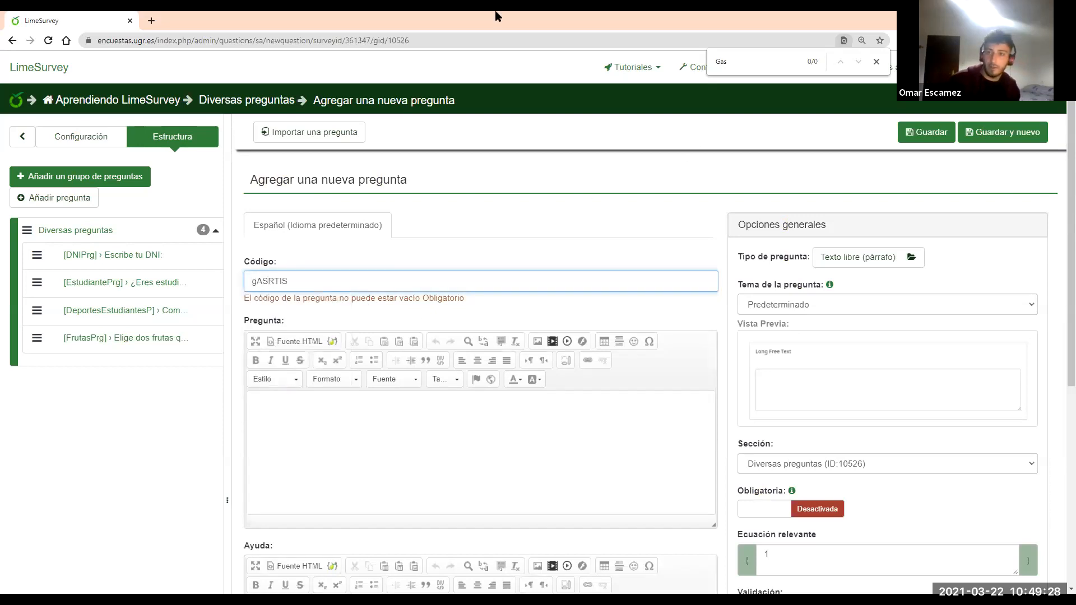
key("Escape")
key("ctrl+a")
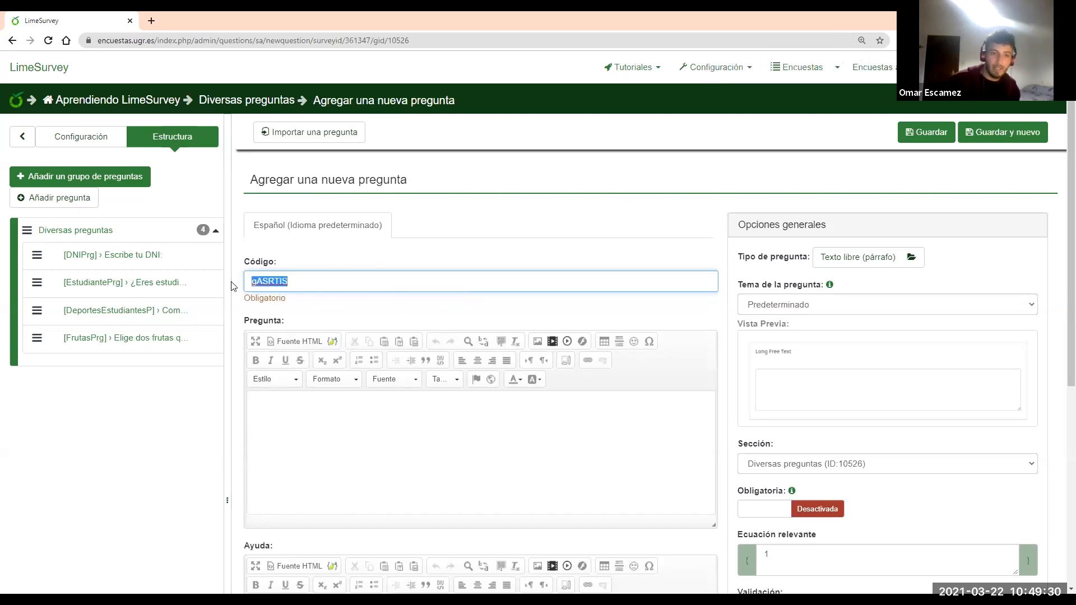
type("g")
type("ga")
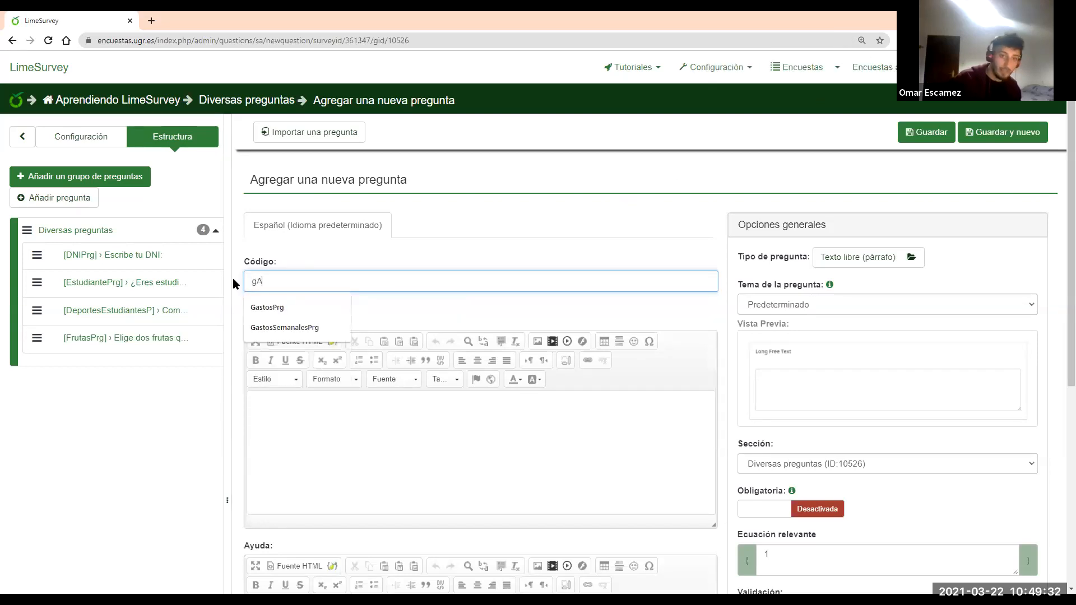
key("BackSpace")
key("BackSpace")
type("GastosPrg")
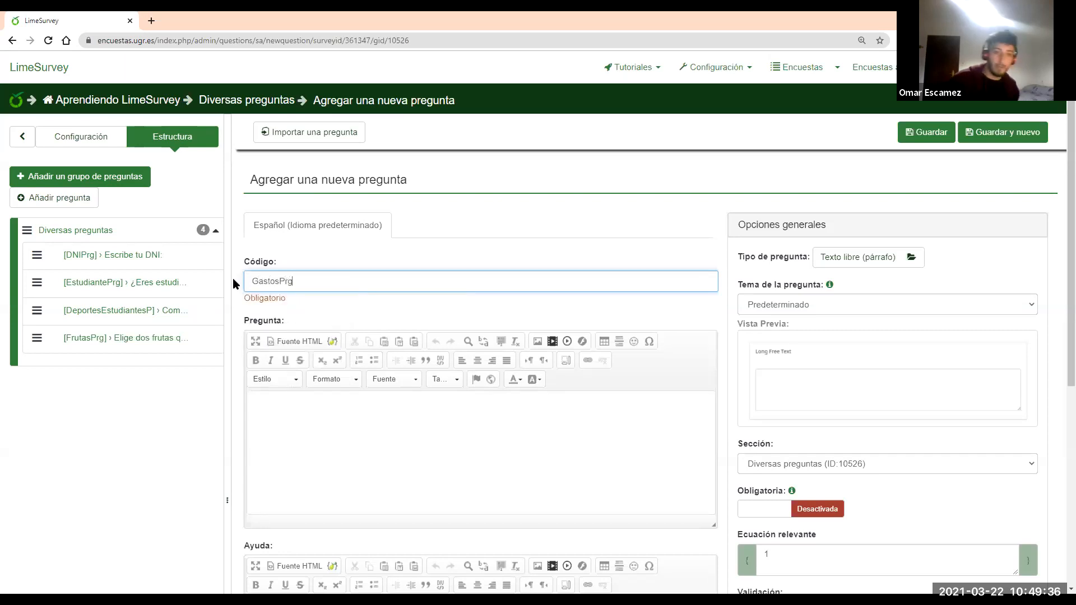
Enter the question text '¿Cuánto gastas en euros a la semana en los siguientes campos?'
left_click(417, 447)
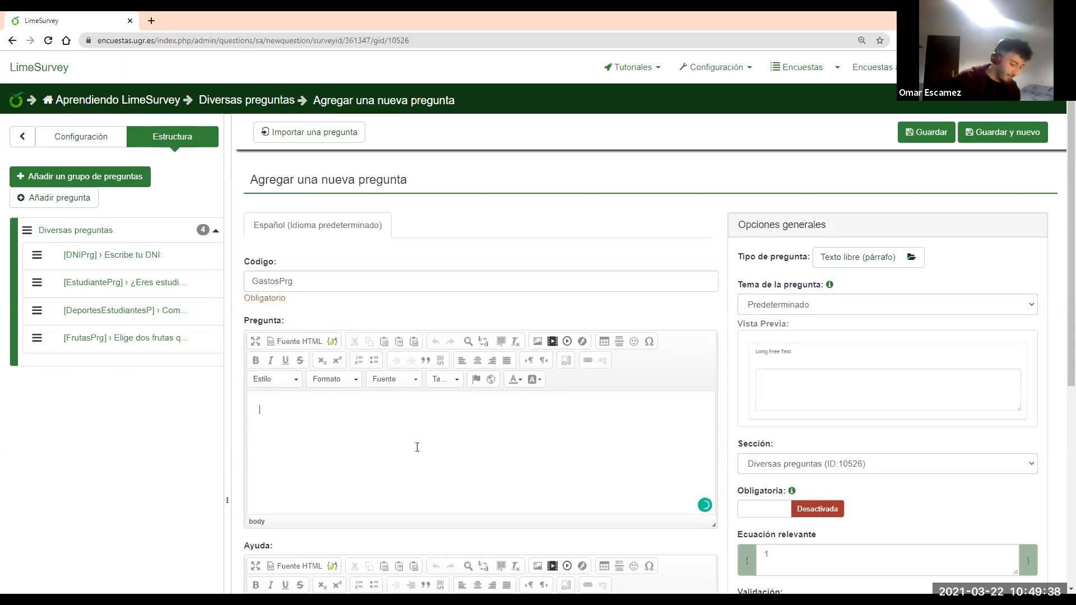
type("¿d")
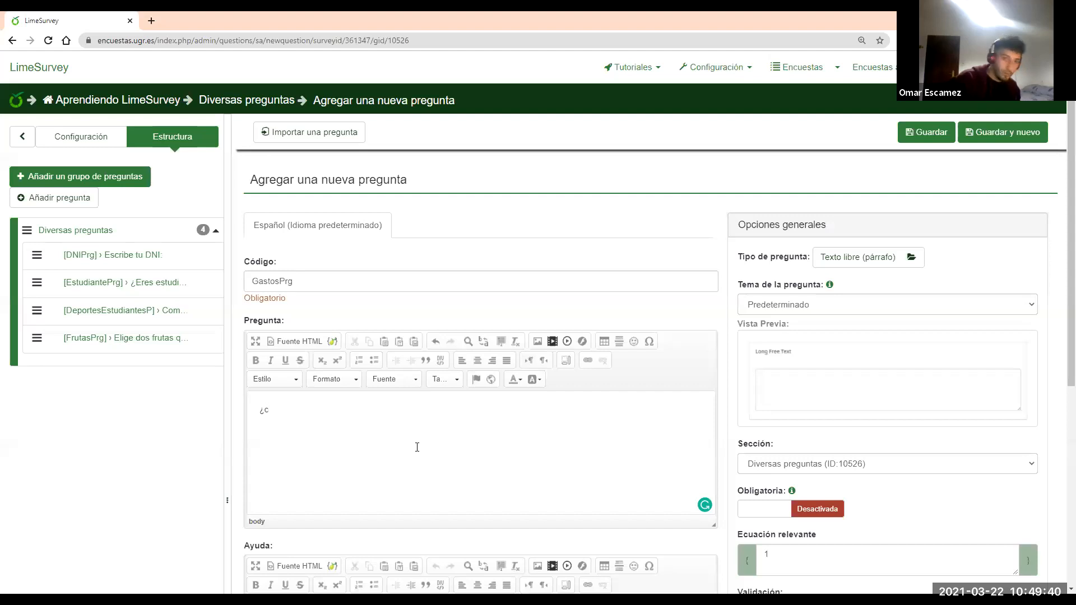
type("uánto")
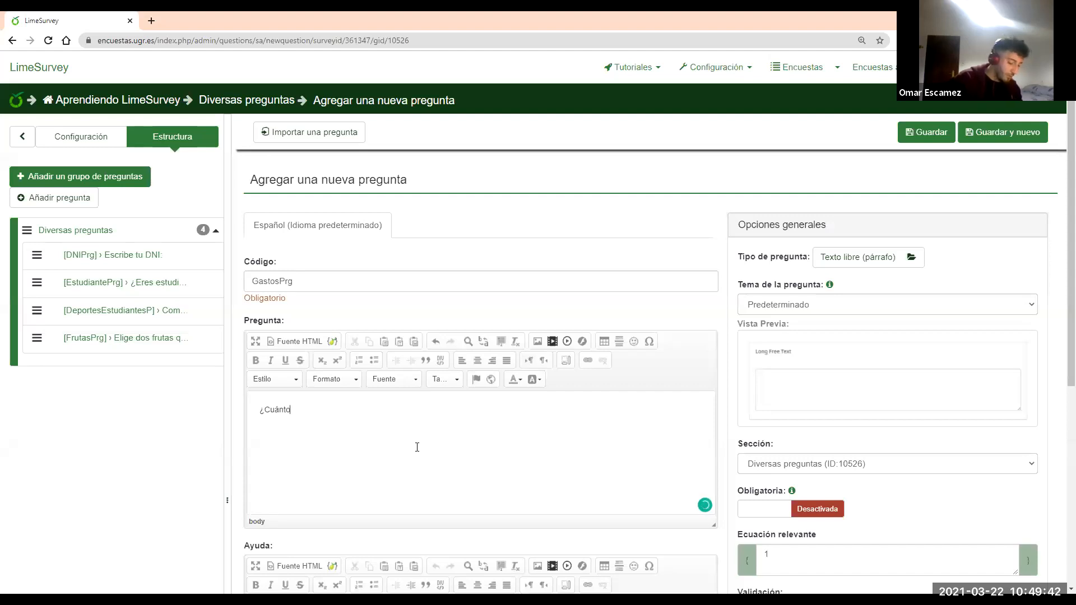
type(" gastas en euros a la semana")
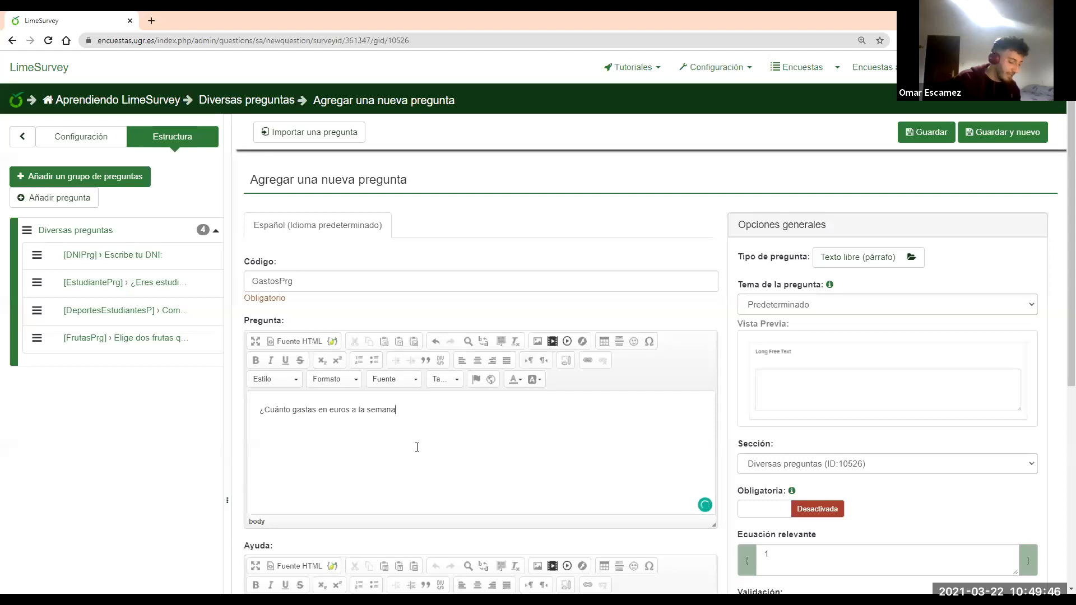
type(" en los siguient")
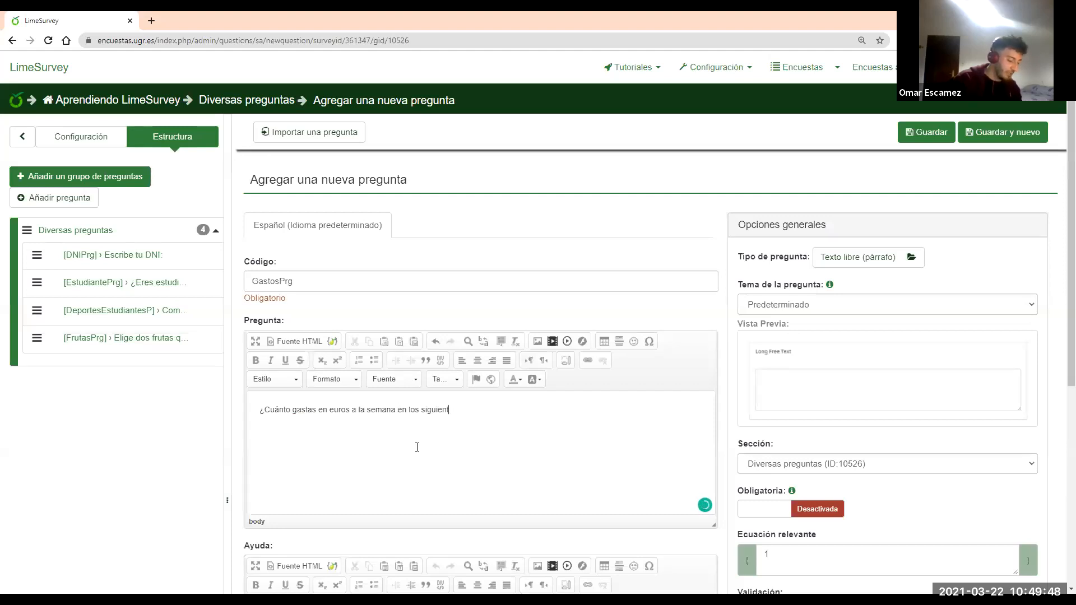
type("es campos?")
left_click(918, 266)
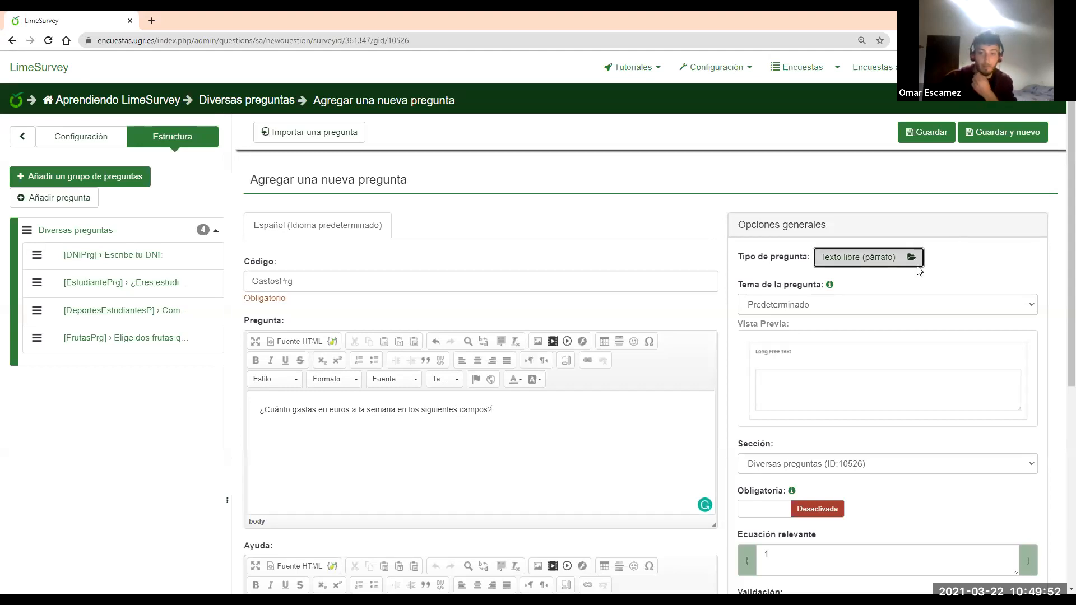
Set GastosPrg's type to Entrada Numérica Múltiple from the mask question types
left_click(382, 162)
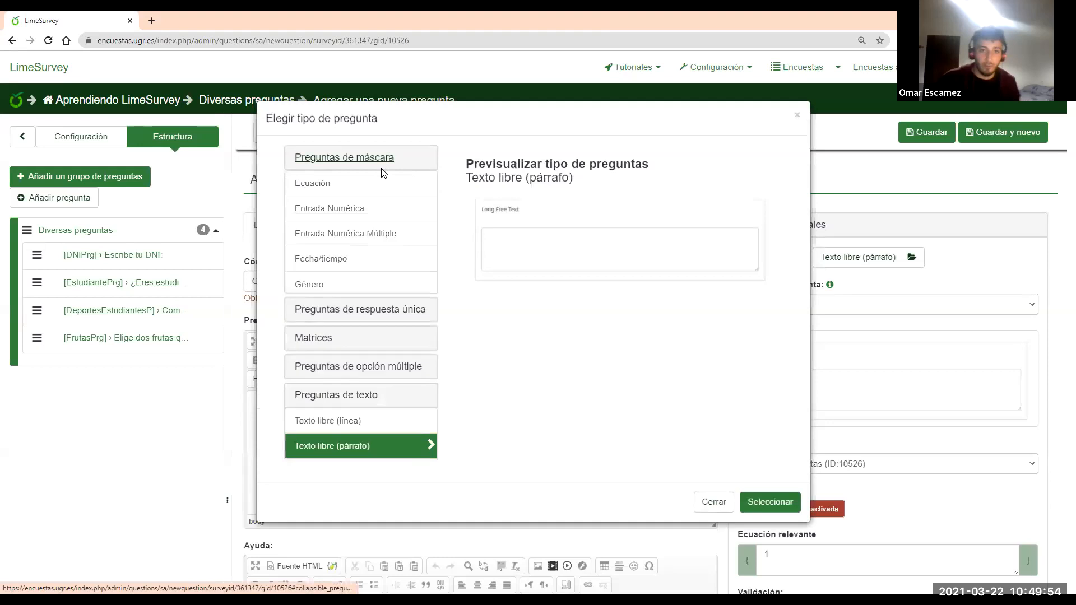
left_click(359, 234)
left_click(759, 580)
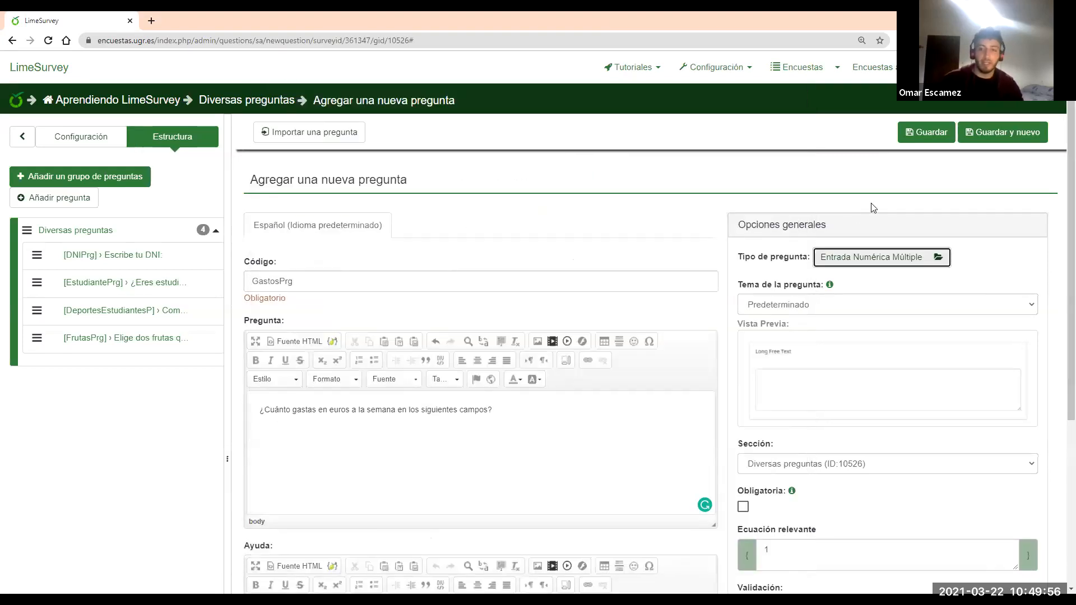
Make GastosPrg mandatory with Ocultar la ayuda enabled, and save it
scroll(854, 268, "down", 2)
left_click(815, 381)
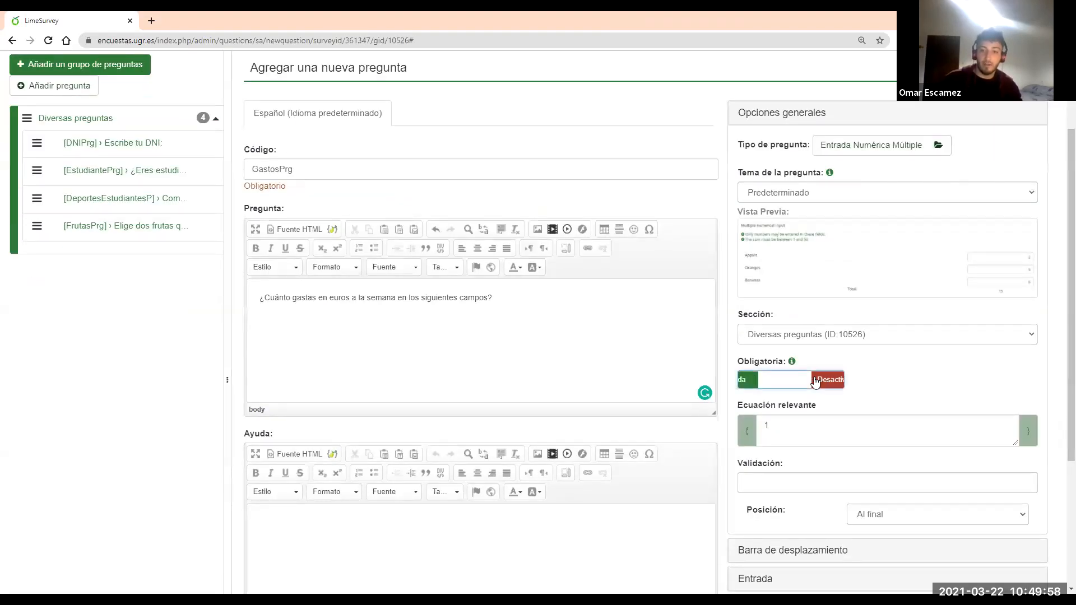
left_click(805, 114)
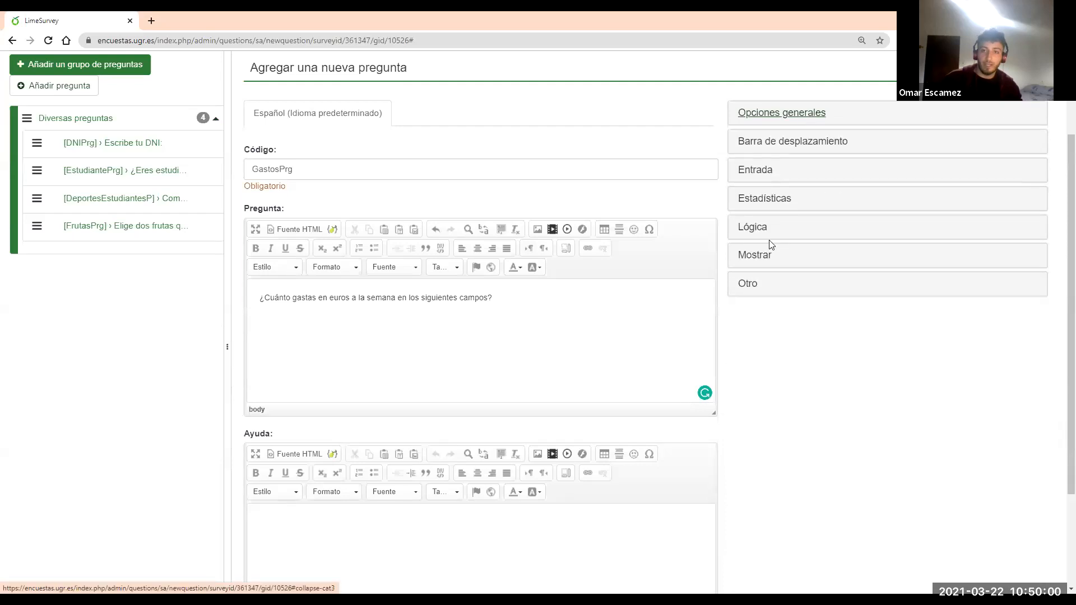
left_click(764, 256)
scroll(800, 525, "down", 2)
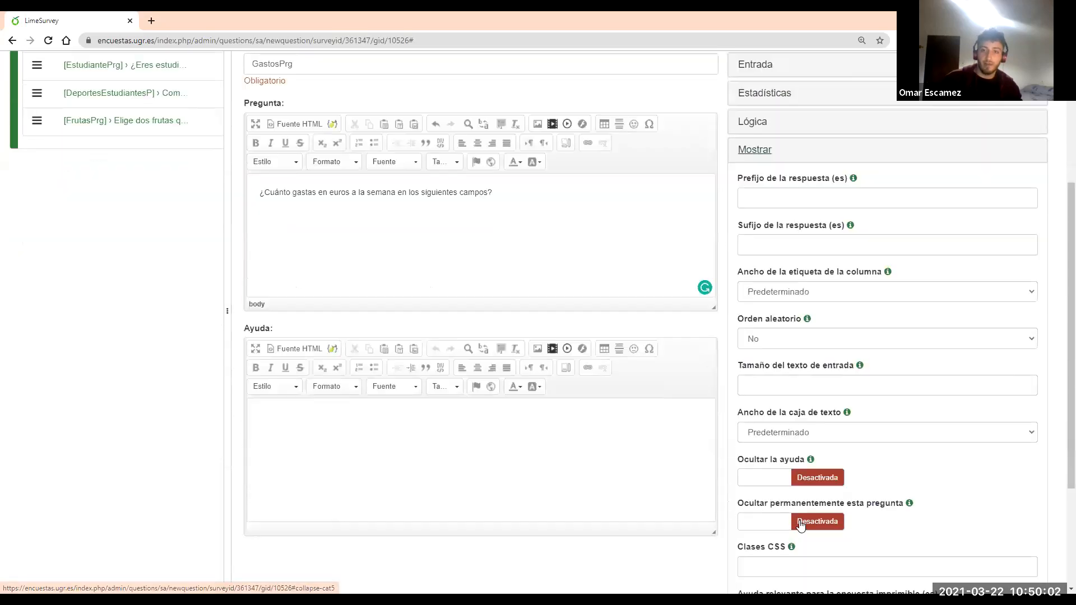
left_click(816, 472)
left_click(757, 146)
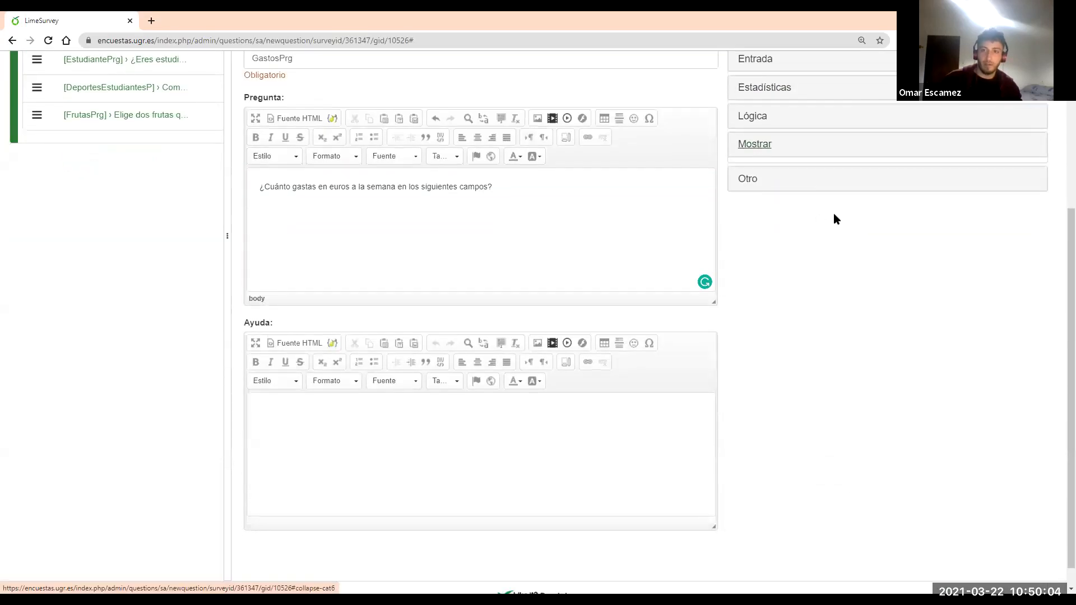
scroll(834, 216, "up", 3)
left_click(918, 77)
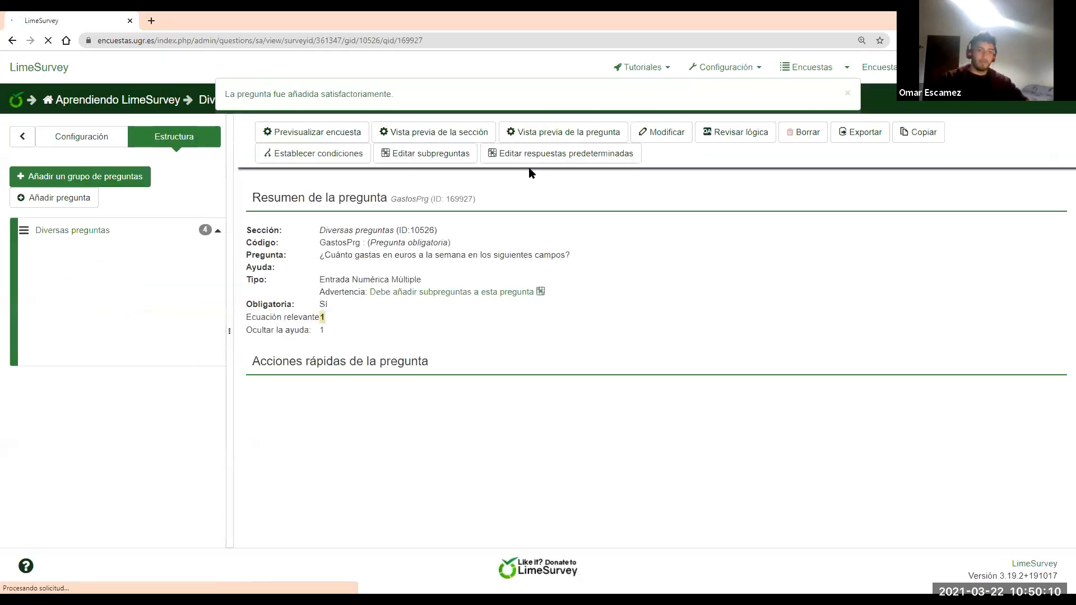
Add three subquestion rows to GastosPrg, enter Ropa, Fruta and Cerveza fresquita, and save
left_click(430, 292)
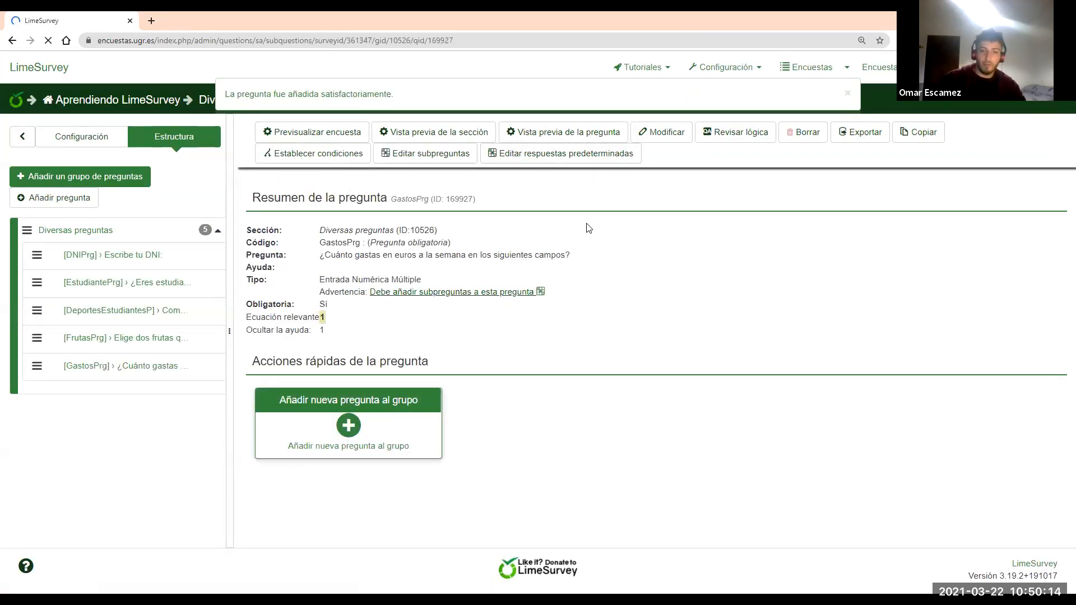
left_click(1013, 297)
left_click(1013, 328)
left_click(529, 298)
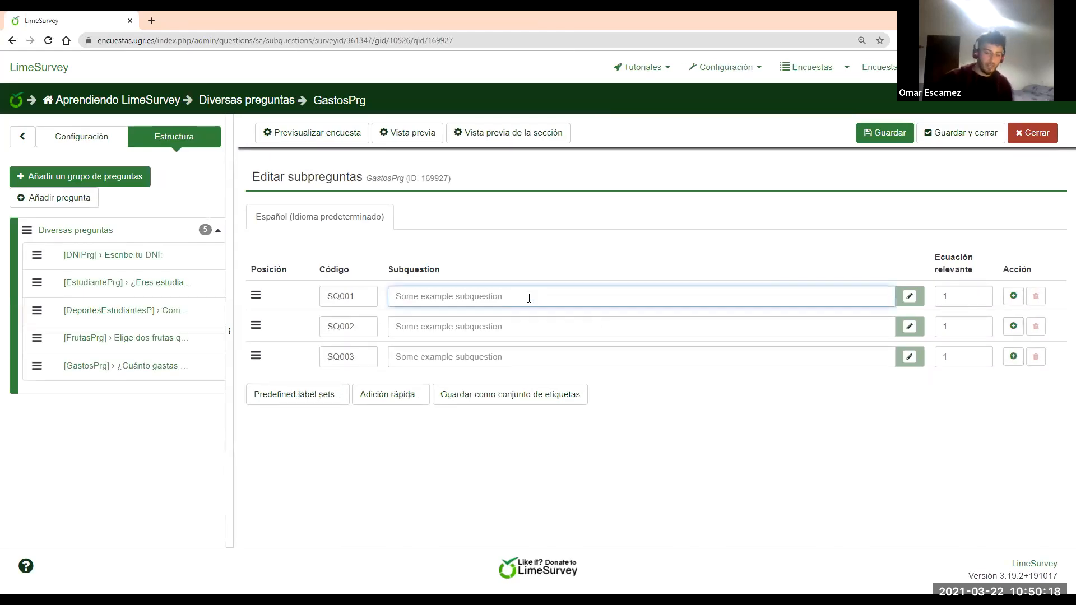
type("Ropa")
left_click(509, 319)
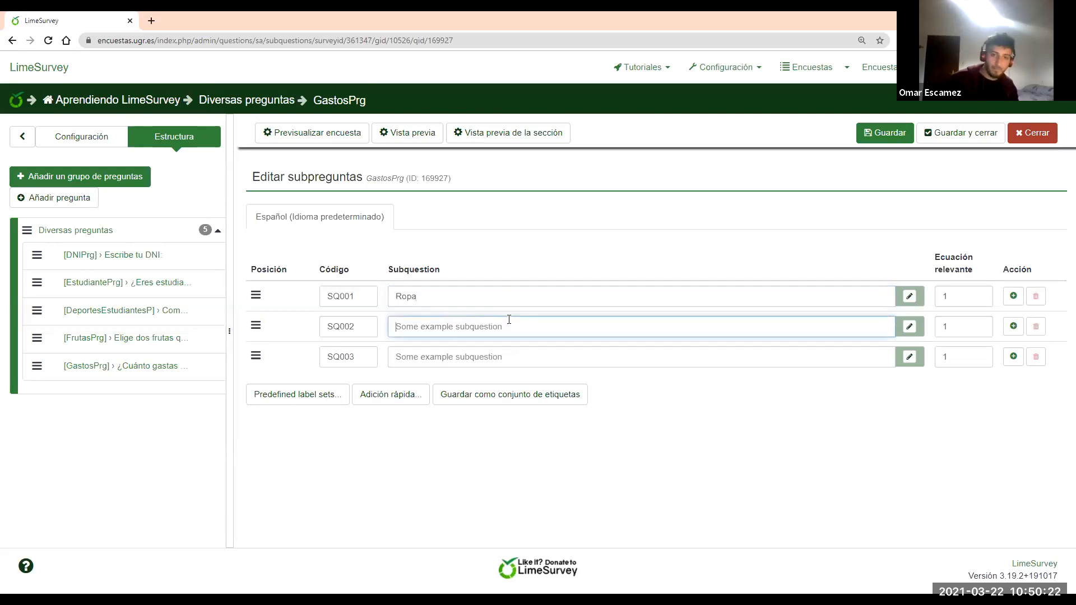
type("Fruta")
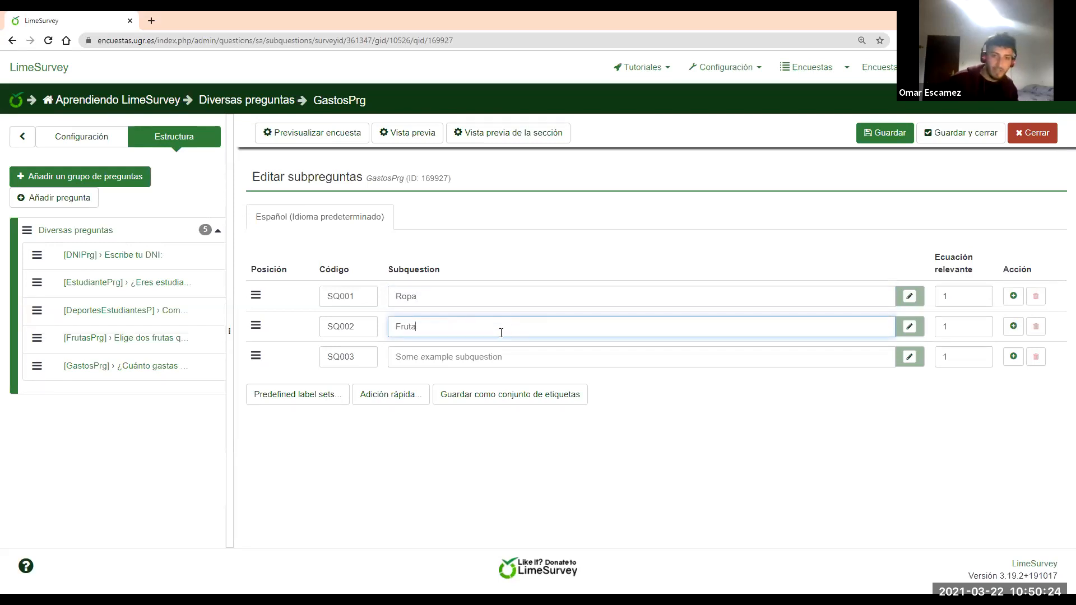
left_click(495, 364)
type("Cerveza fresqui")
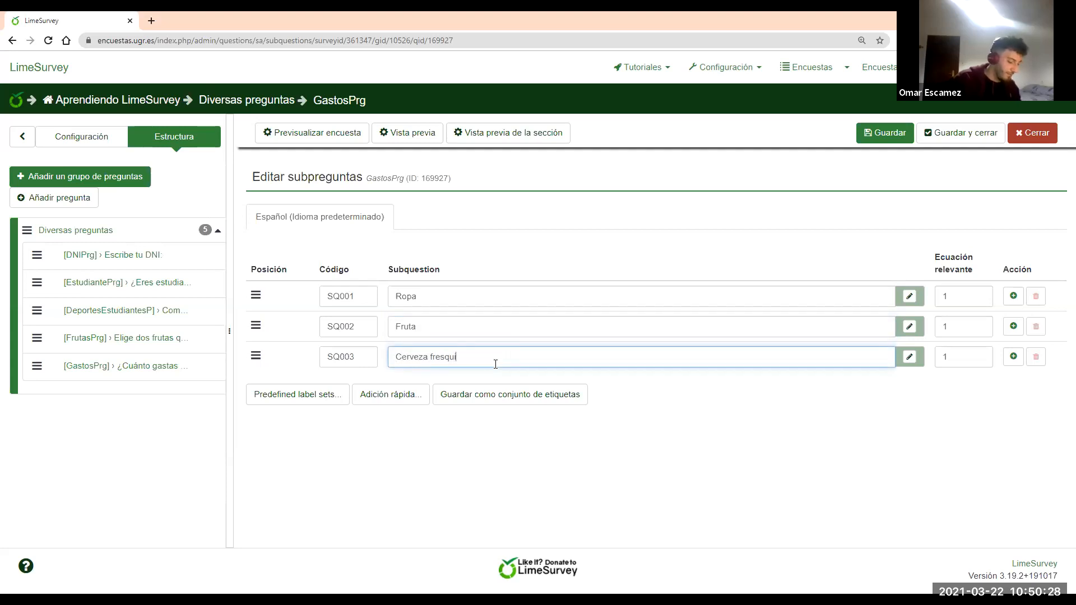
left_click(898, 133)
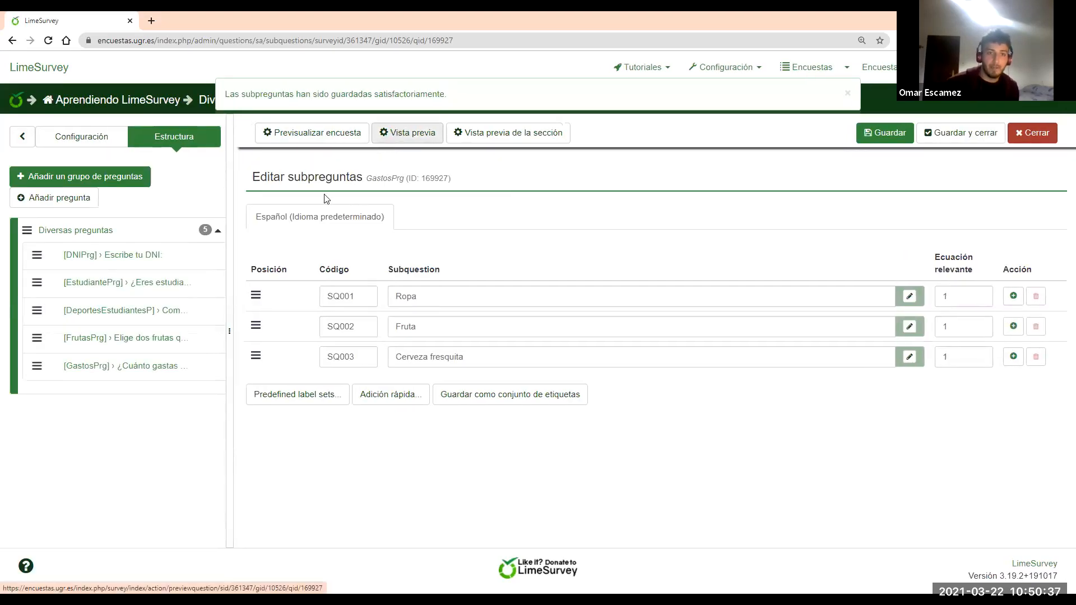
Preview GastosPrg, entering 23 in the Ropa field, then close the preview
left_click(163, 366)
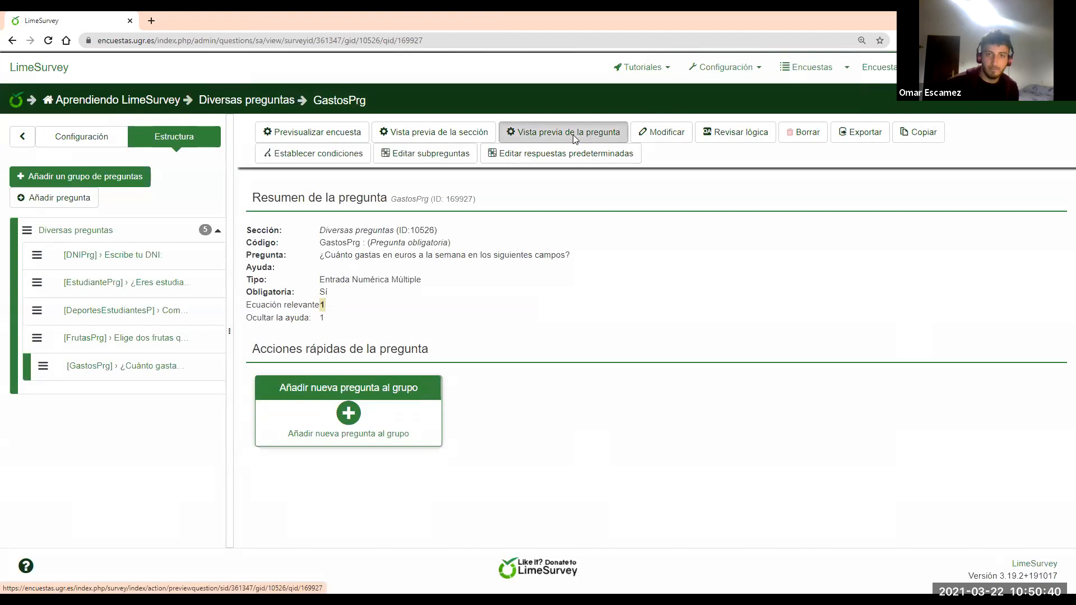
left_click(573, 135)
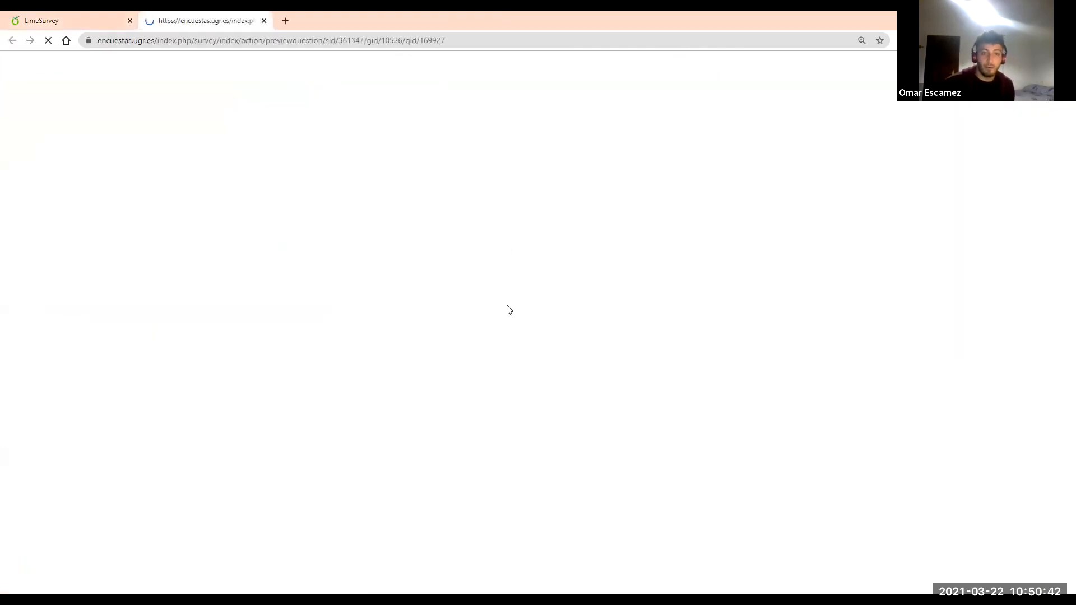
left_click(491, 305)
type("fghbn")
type("23")
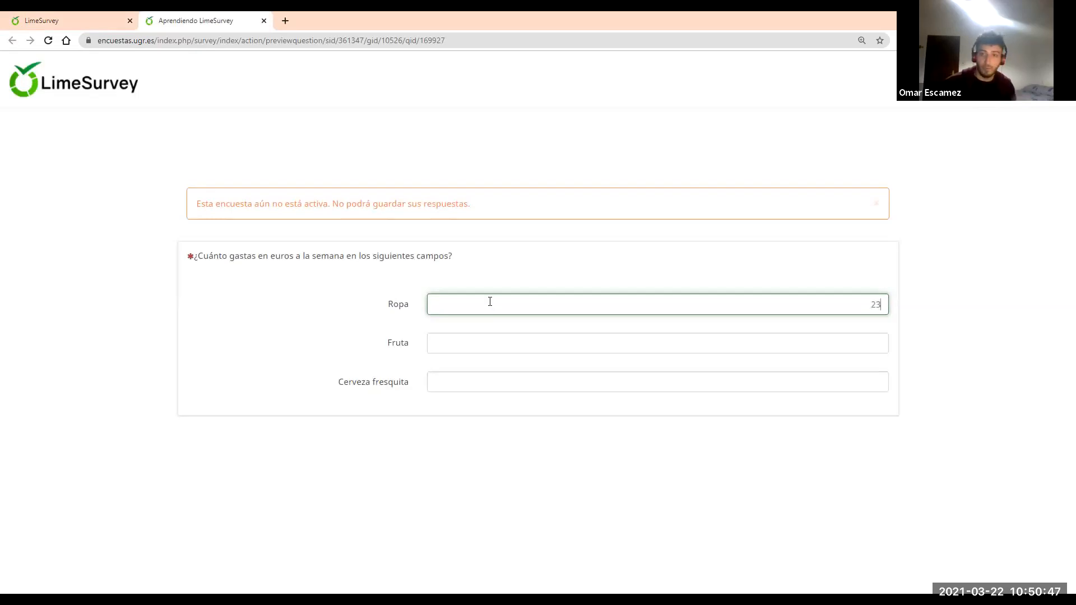
left_click(264, 20)
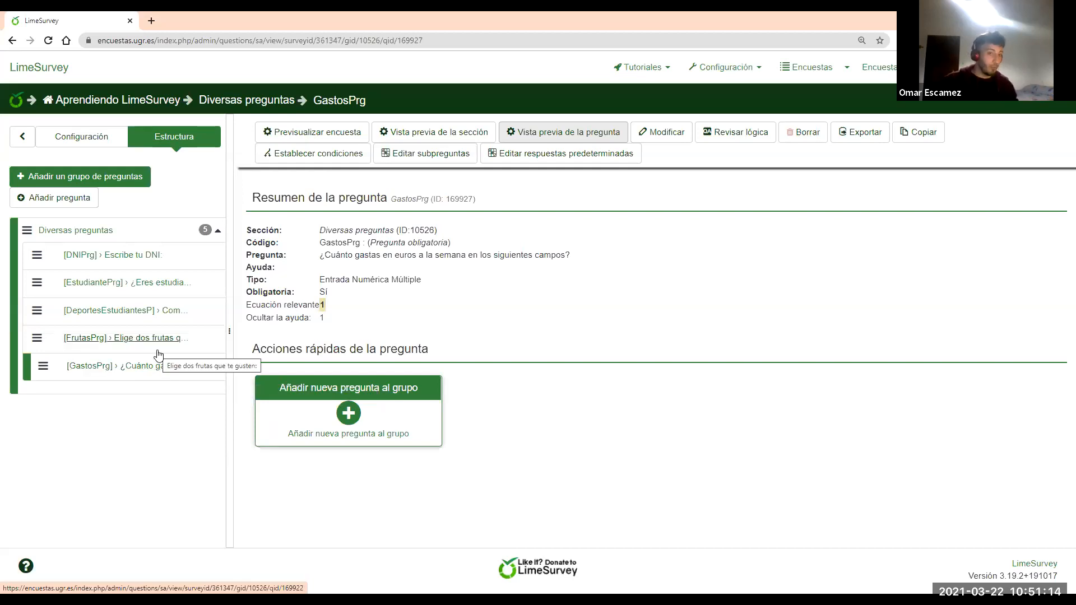
left_click(138, 369)
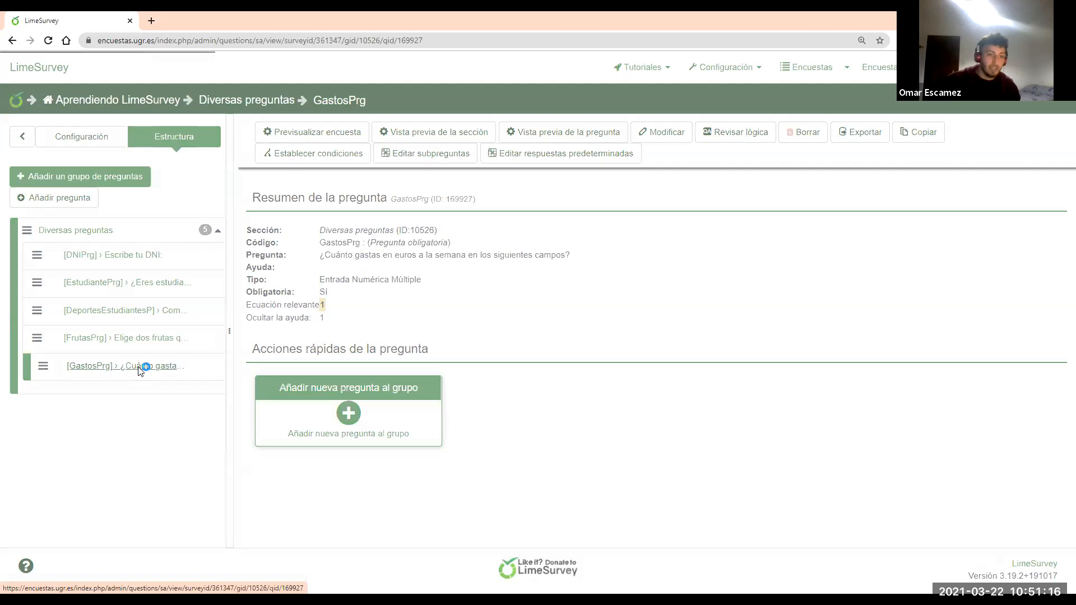
left_click(736, 139)
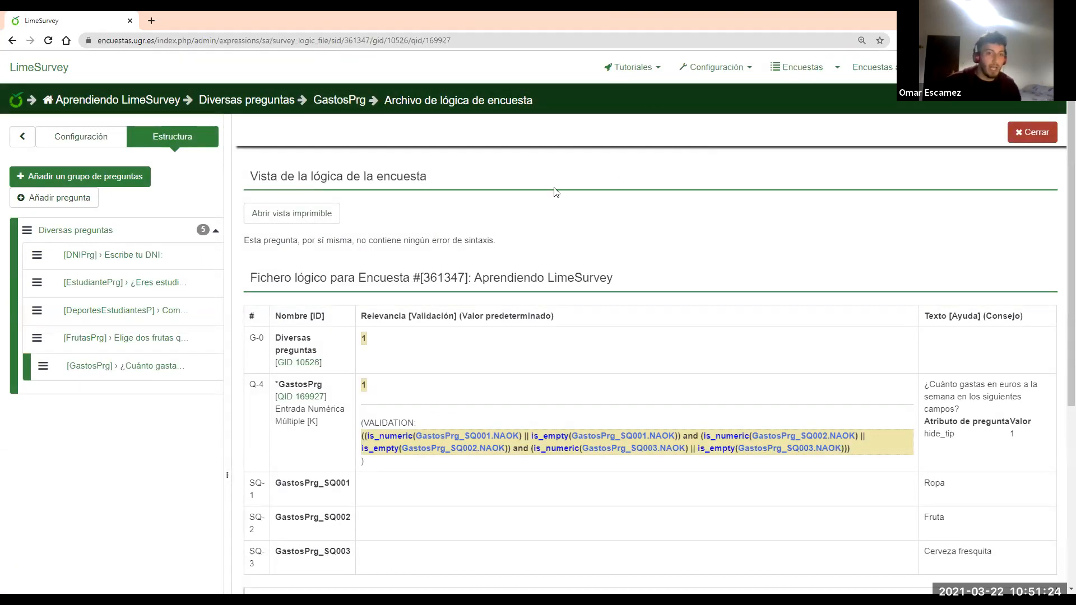
scroll(533, 209, "down", 1)
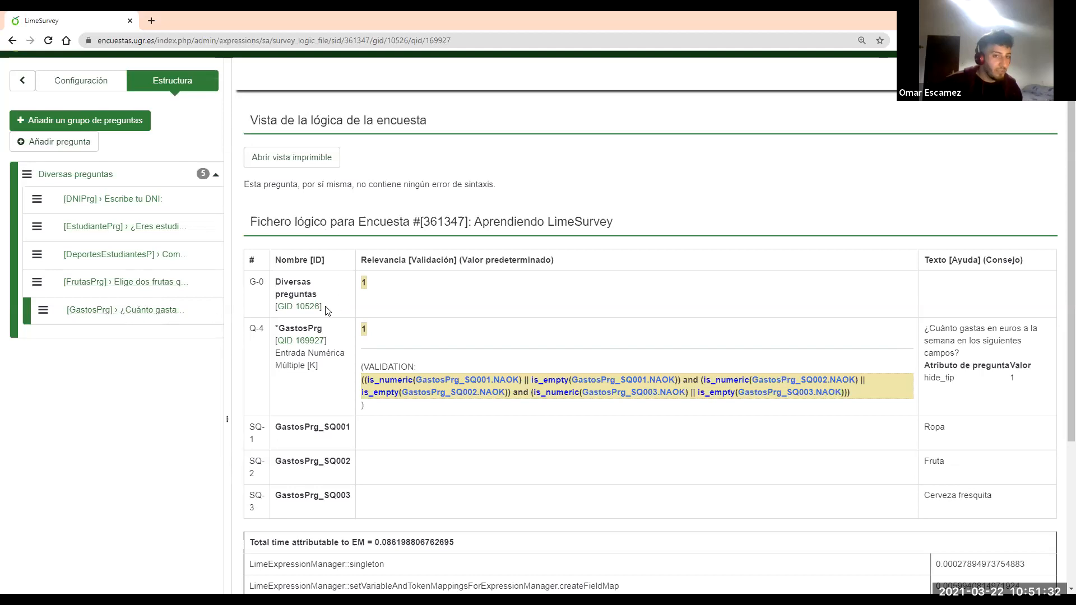
left_click_drag(329, 297, 276, 279)
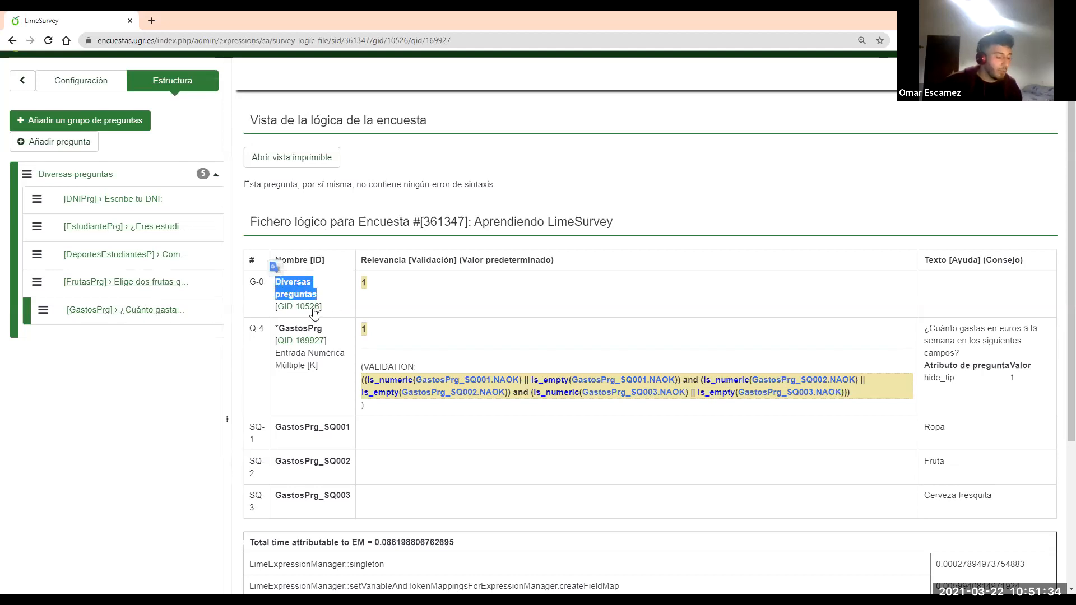
left_click_drag(330, 331, 274, 330)
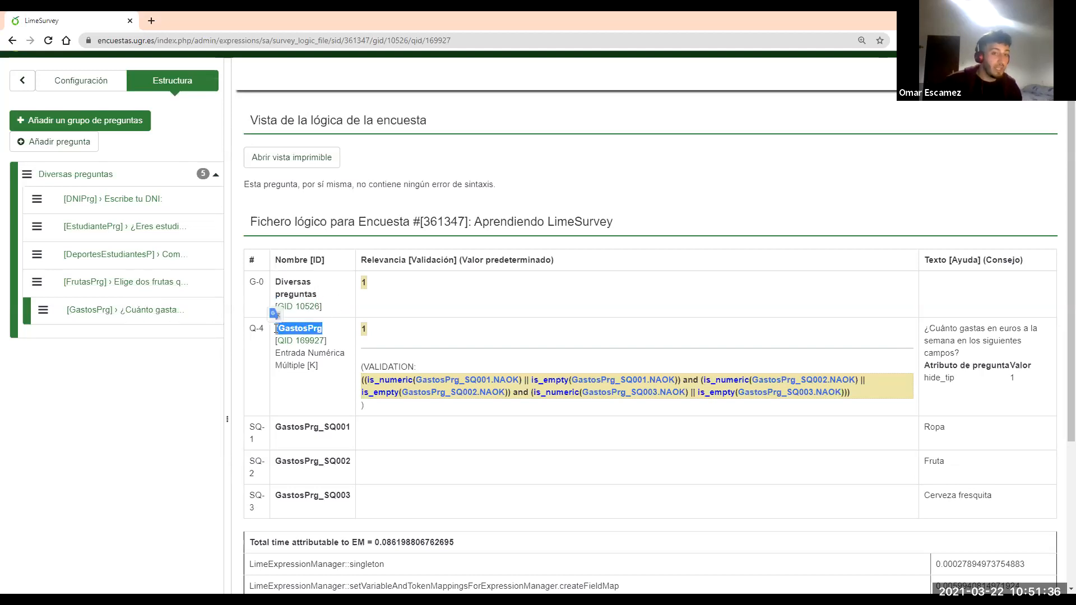
left_click(326, 422)
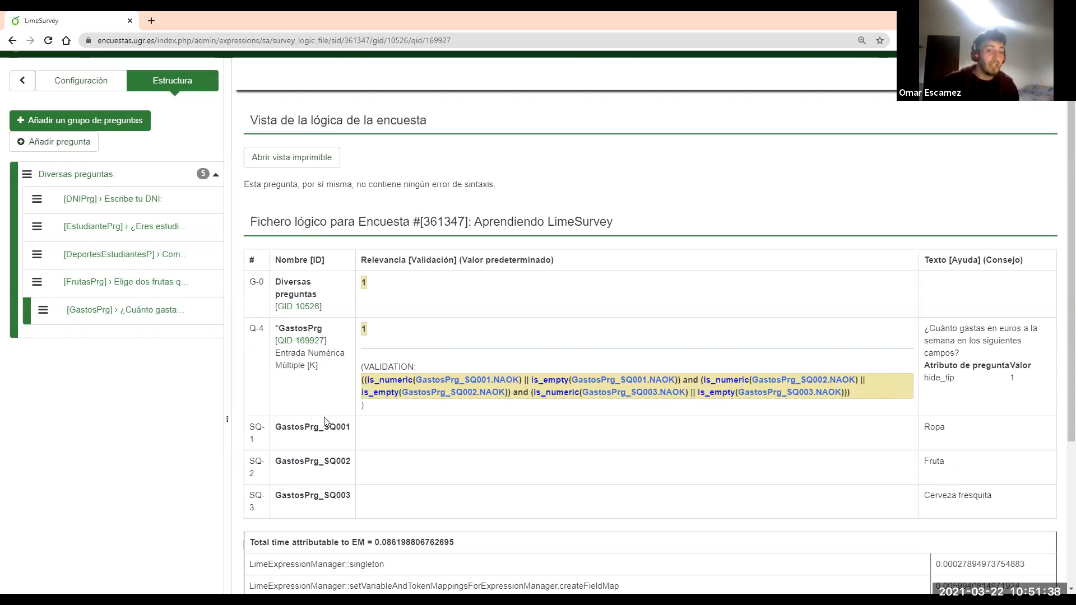
scroll(310, 408, "down", 1)
left_click_drag(348, 370, 282, 371)
left_click(348, 370)
left_click_drag(348, 370, 273, 373)
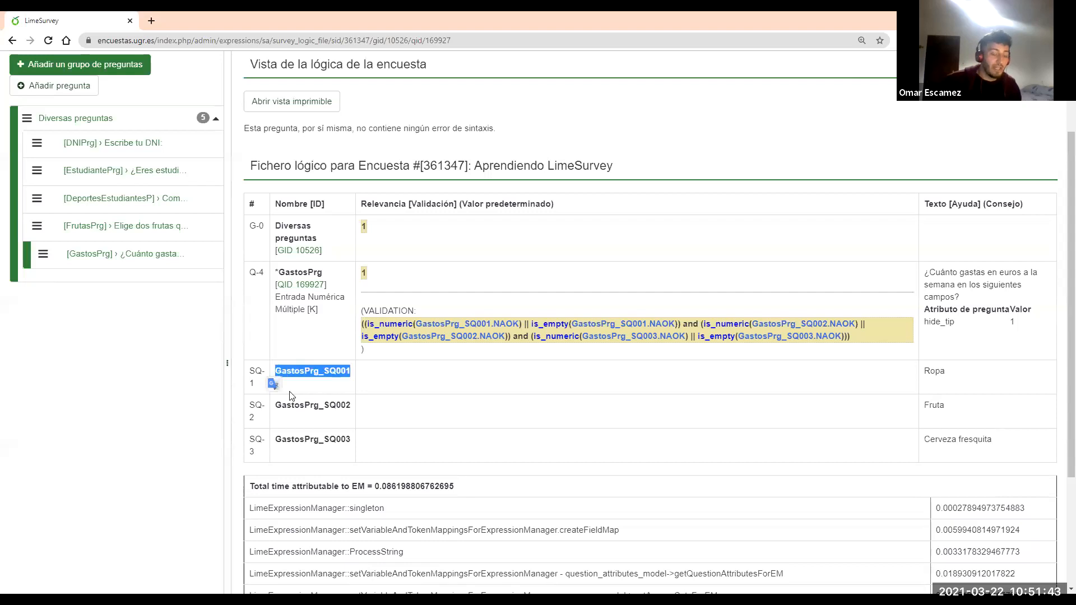
left_click(337, 370)
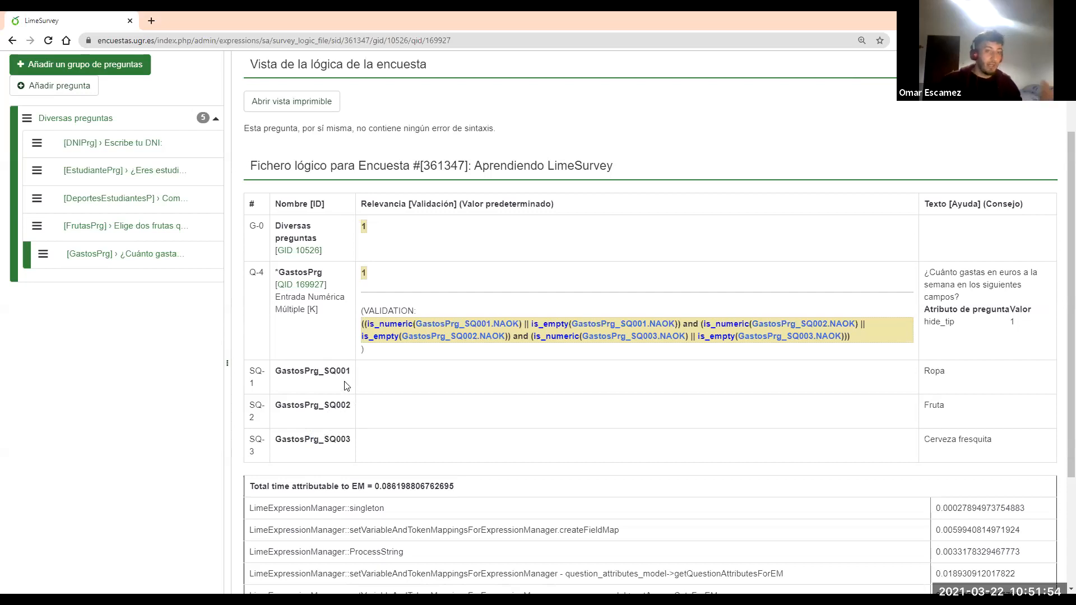
left_click(175, 266)
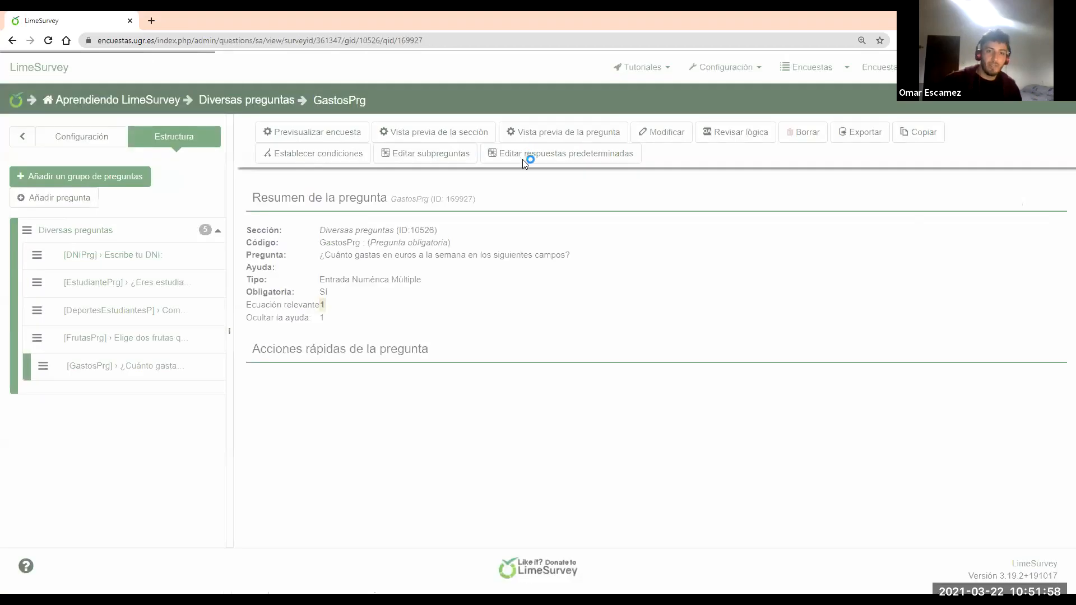
Create question FeedbackGastosprg with text 'Has gastado en total euros a la semana'
left_click(370, 385)
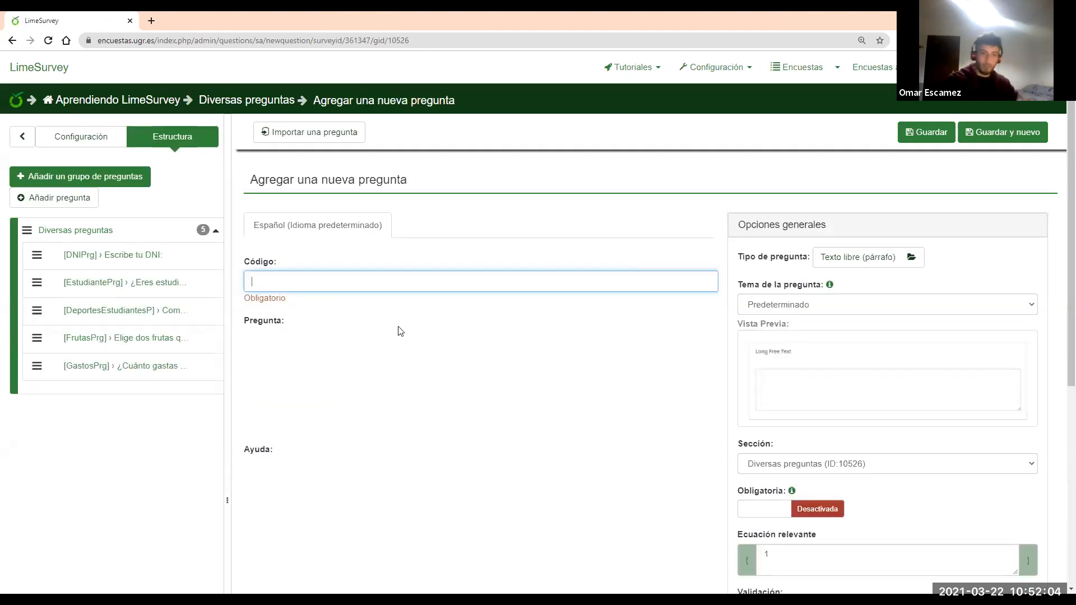
type("Feed")
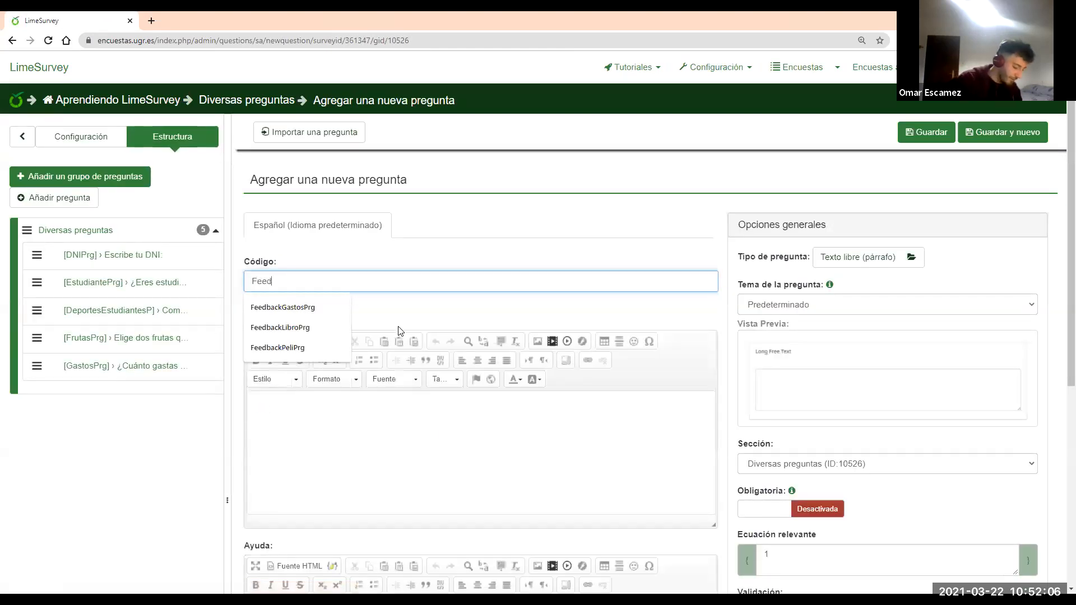
type("backGastosprg")
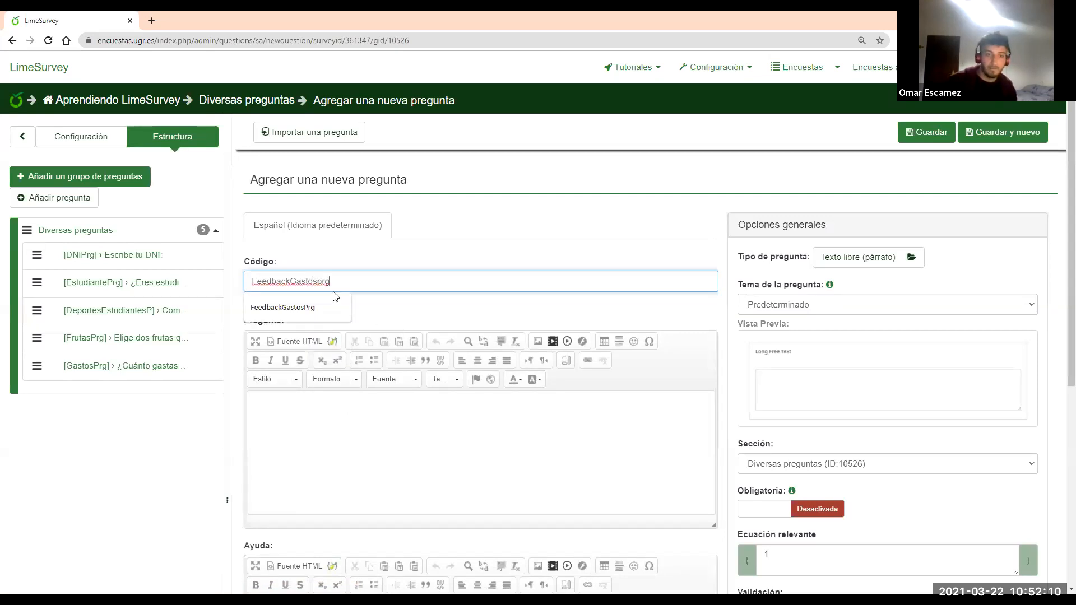
left_click(382, 436)
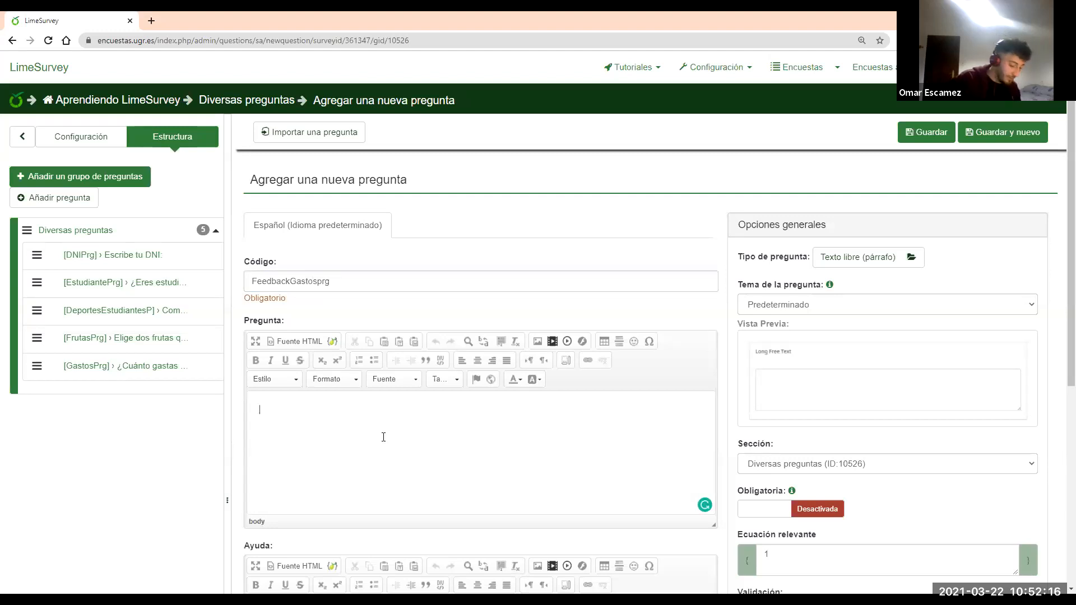
type("Has gastado en total")
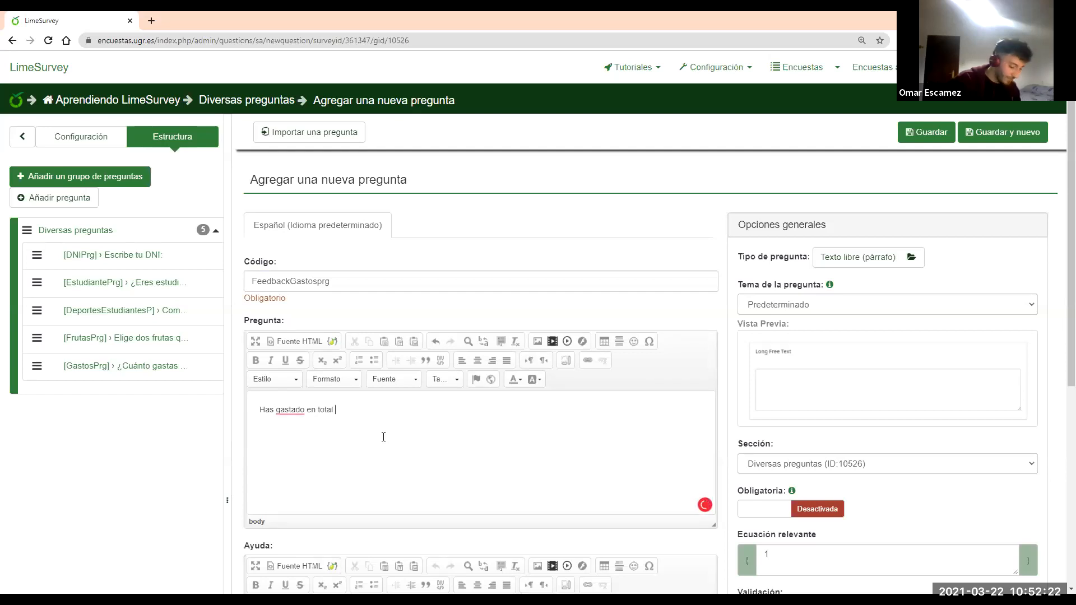
type(" euros a la semana")
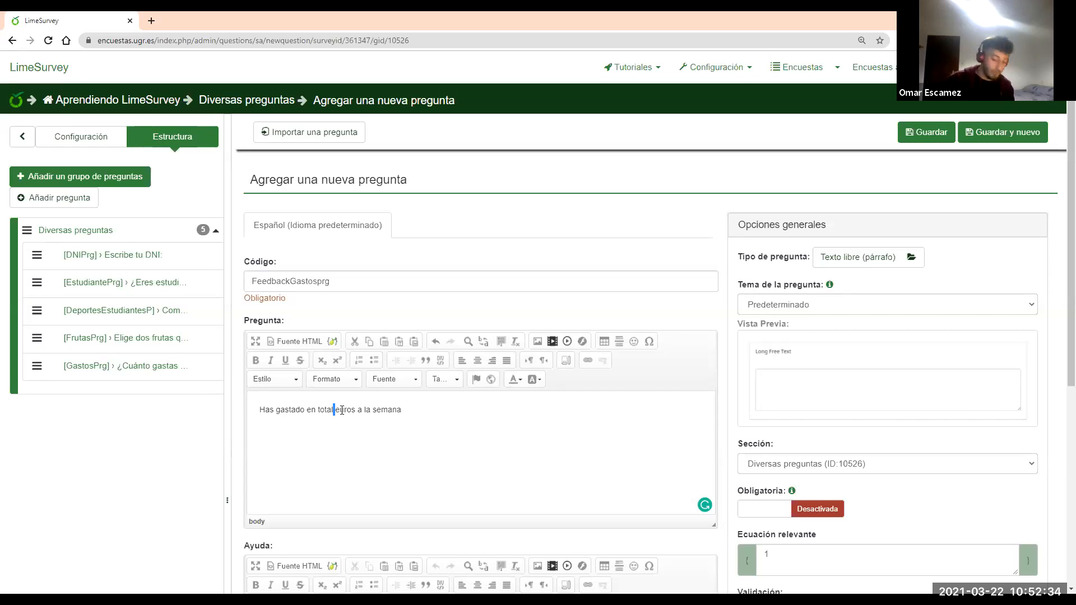
Insert {GastosPrg_SQ001+GastosPrg_SQ002+GastosPrg_SQ003} between 'total' and 'euros'
left_click(342, 408)
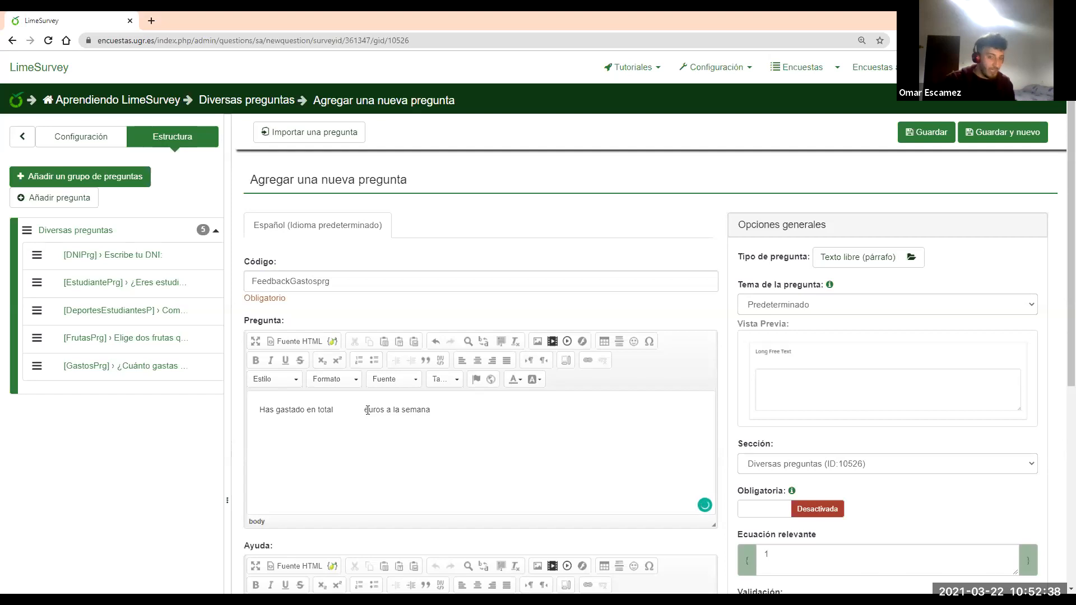
type("{}")
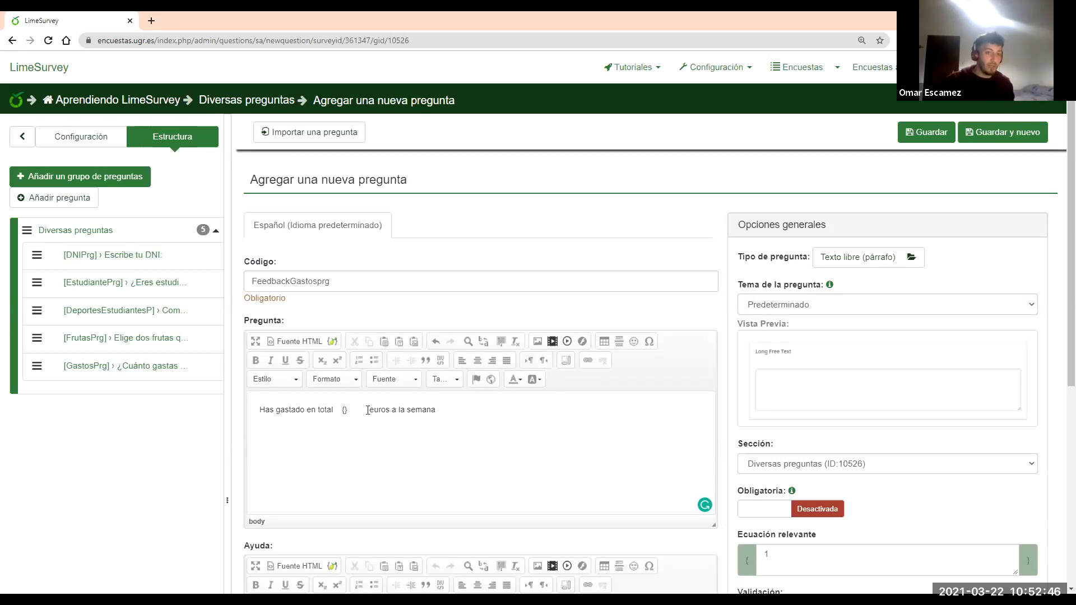
type("Gas")
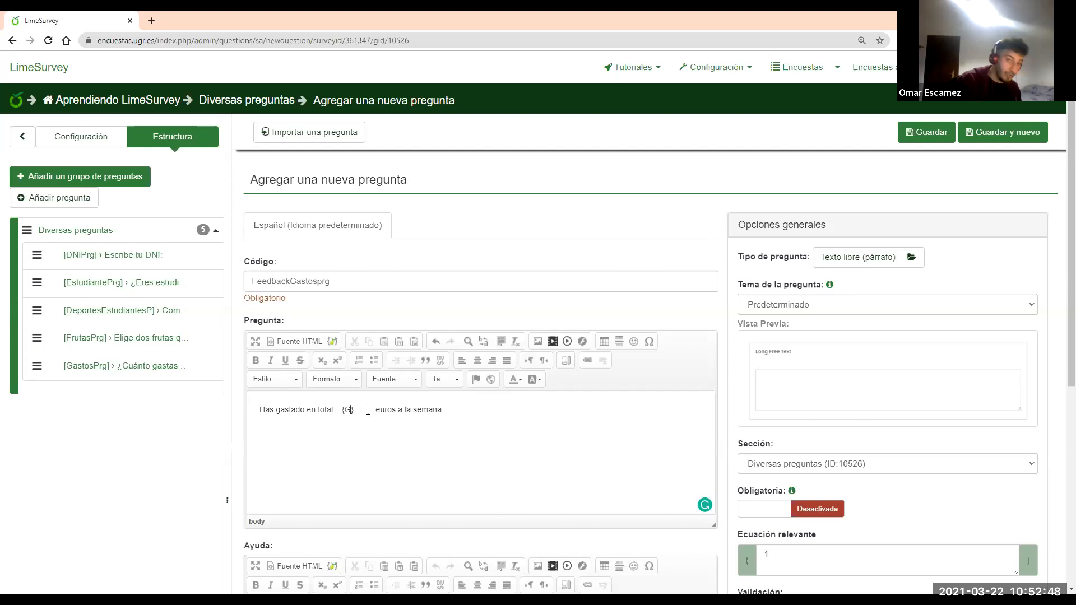
type("to")
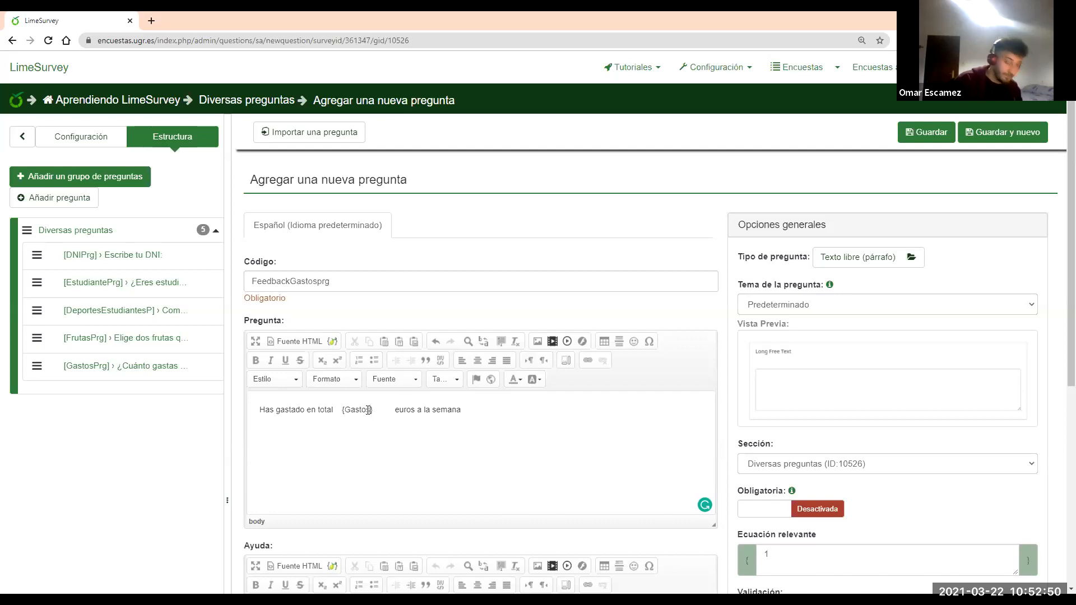
type("Prg")
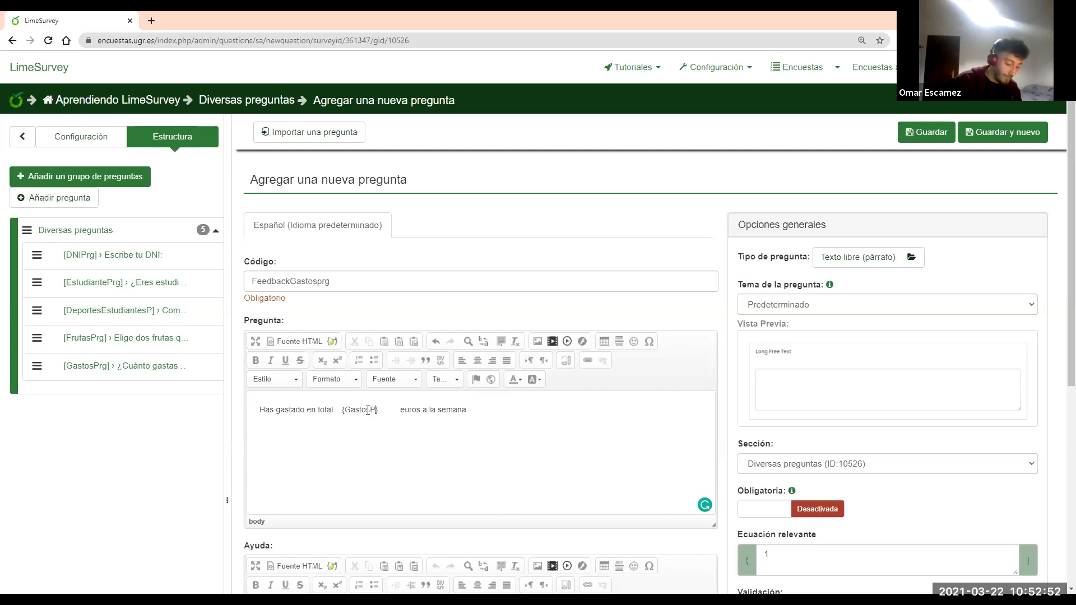
type("_SQ00")
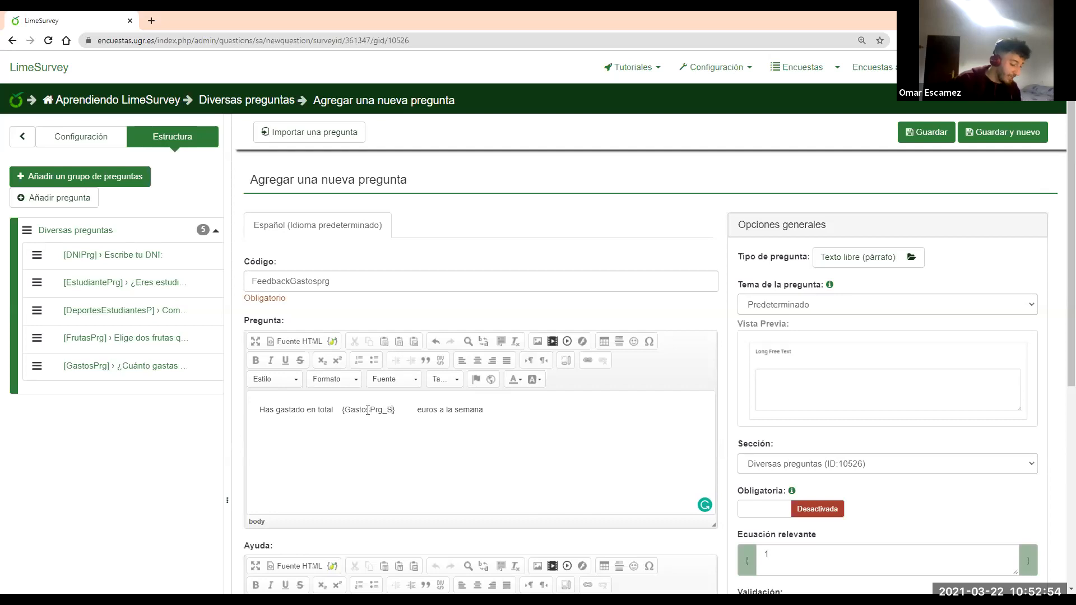
type("1")
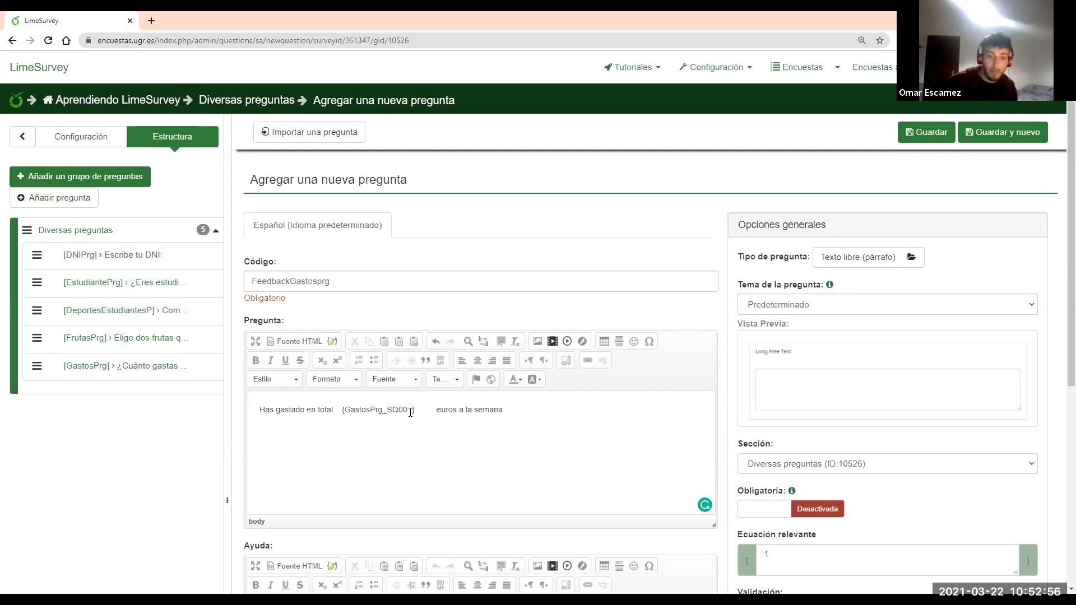
left_click_drag(411, 409, 345, 409)
key("ctrl+c")
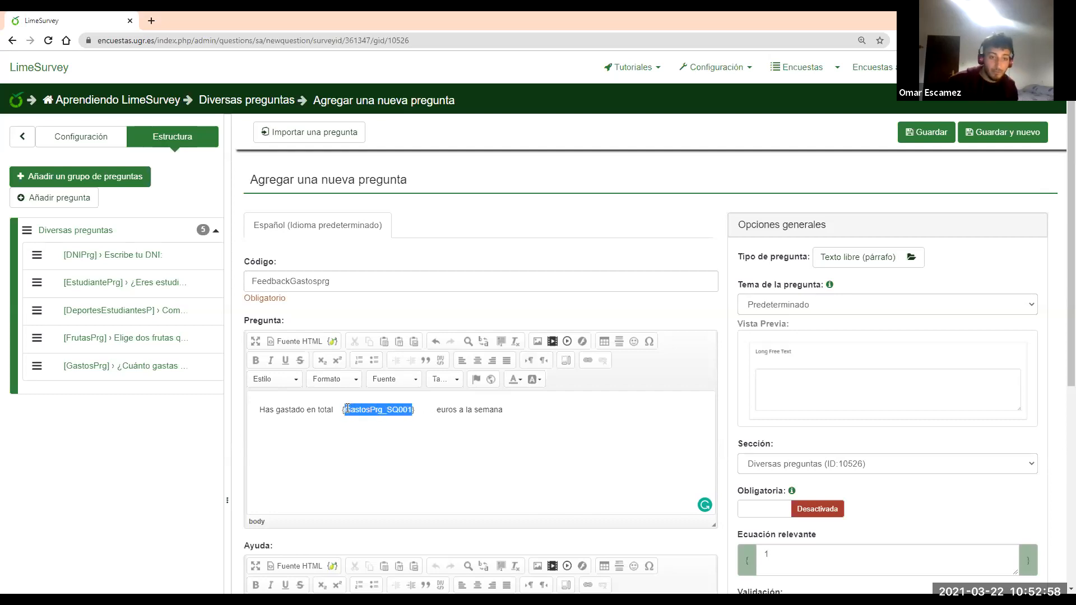
left_click(412, 411)
type("+")
key("ctrl+v")
key("BackSpace")
type("2+")
key("ctrl+v")
key("BackSpace")
type("3")
Tidy the spacing so single spaces remain after 'total' and before 'euros'
left_click_drag(585, 410, 582, 410)
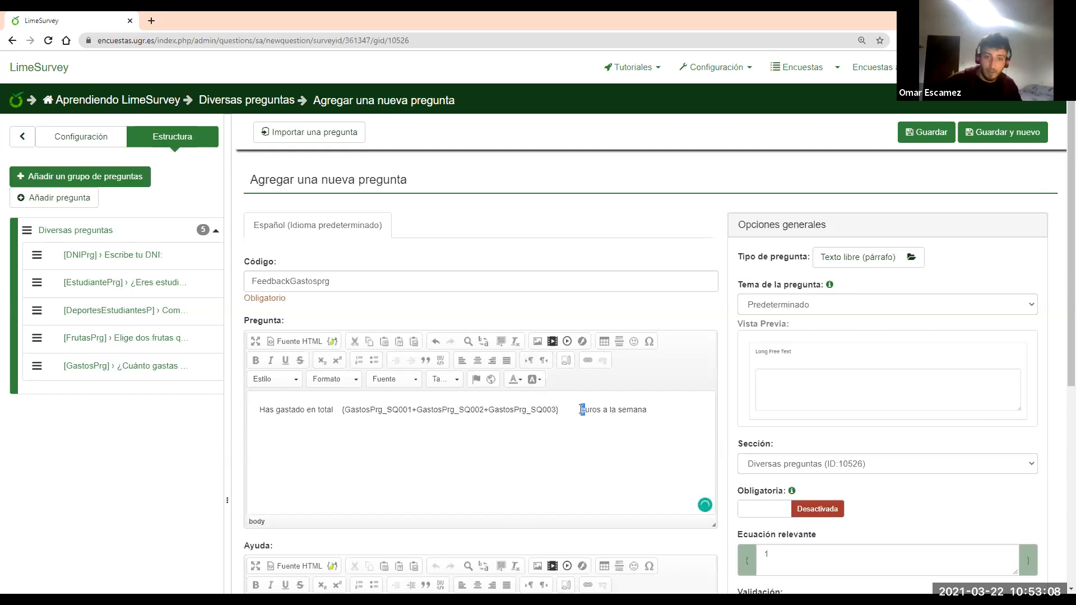
left_click(581, 410)
key("BackSpace")
key("BackSpace")
key("BackSpace")
key("BackSpace")
key("BackSpace")
key("BackSpace")
key("BackSpace")
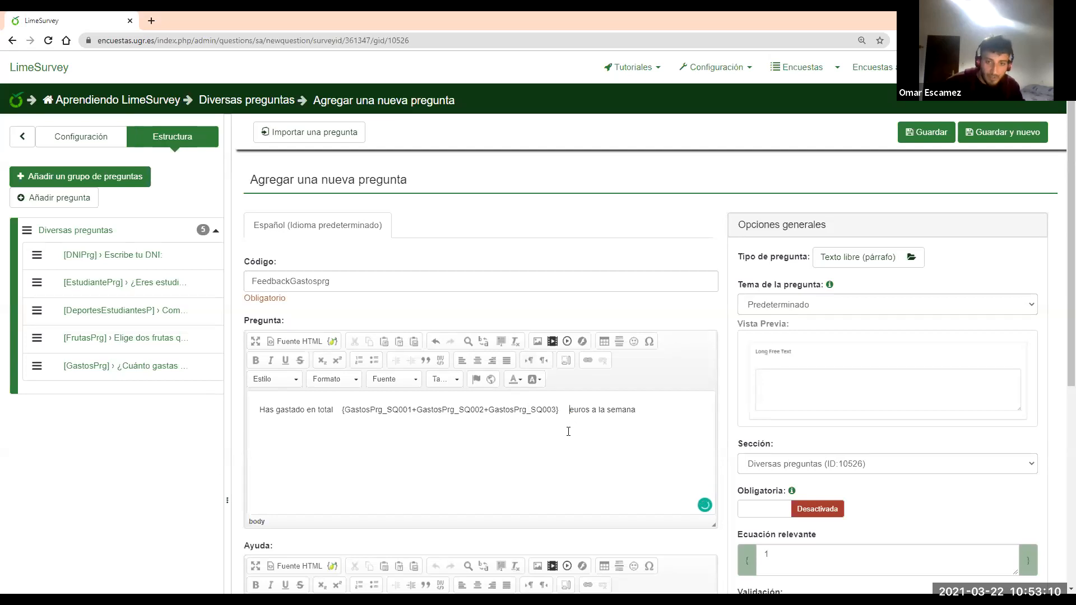
key("BackSpace")
key("BackSpace")
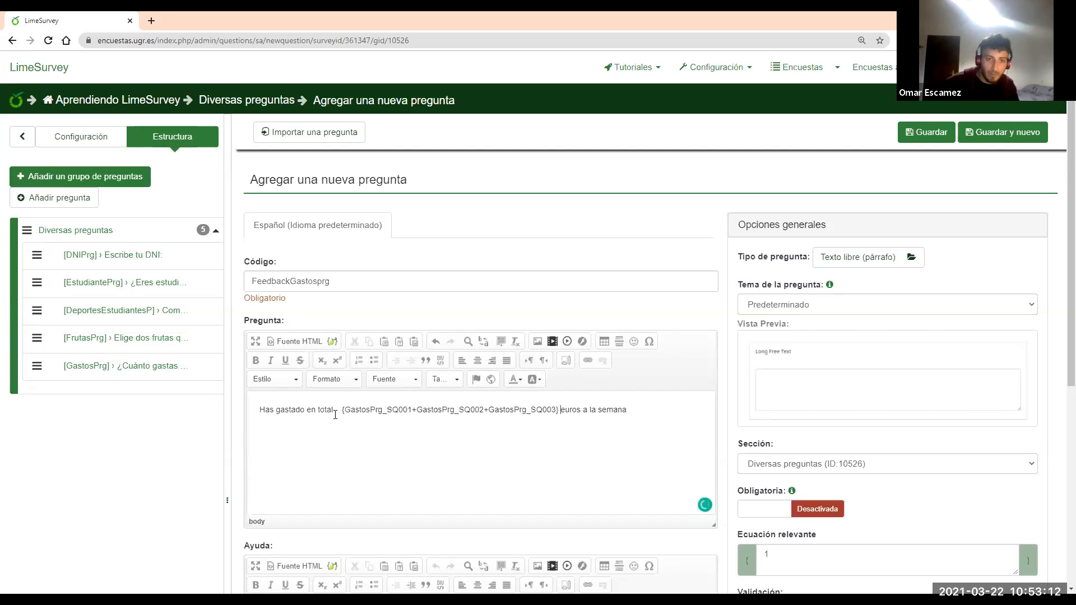
key("BackSpace")
key("BackSpace")
key("BackSpace")
key("BackSpace")
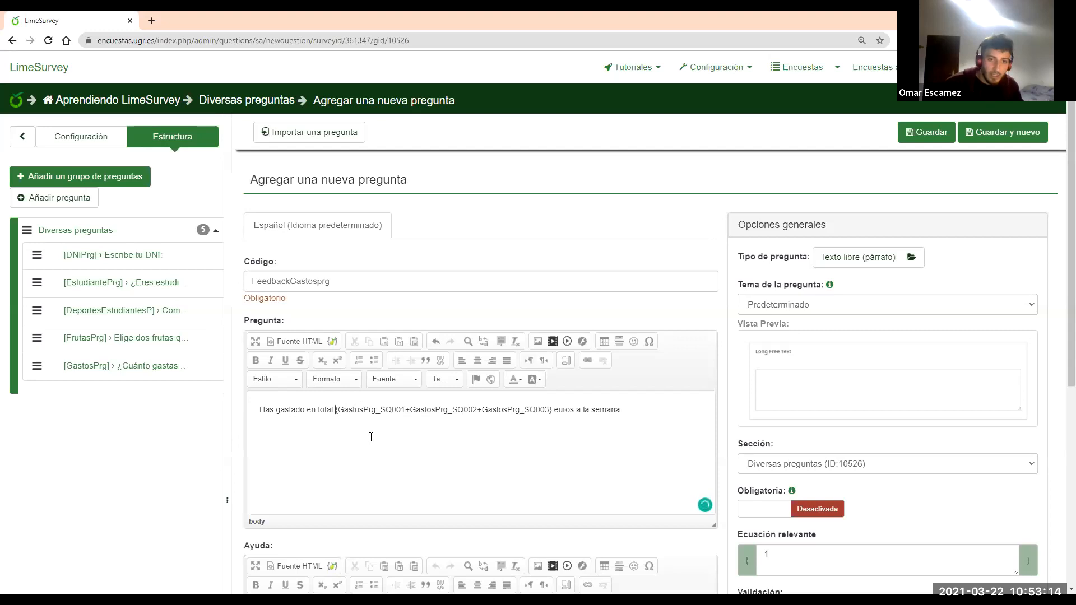
Change FeedbackGastosprg's type to Mostrar texto from the mask question types
left_click(854, 261)
left_click(392, 154)
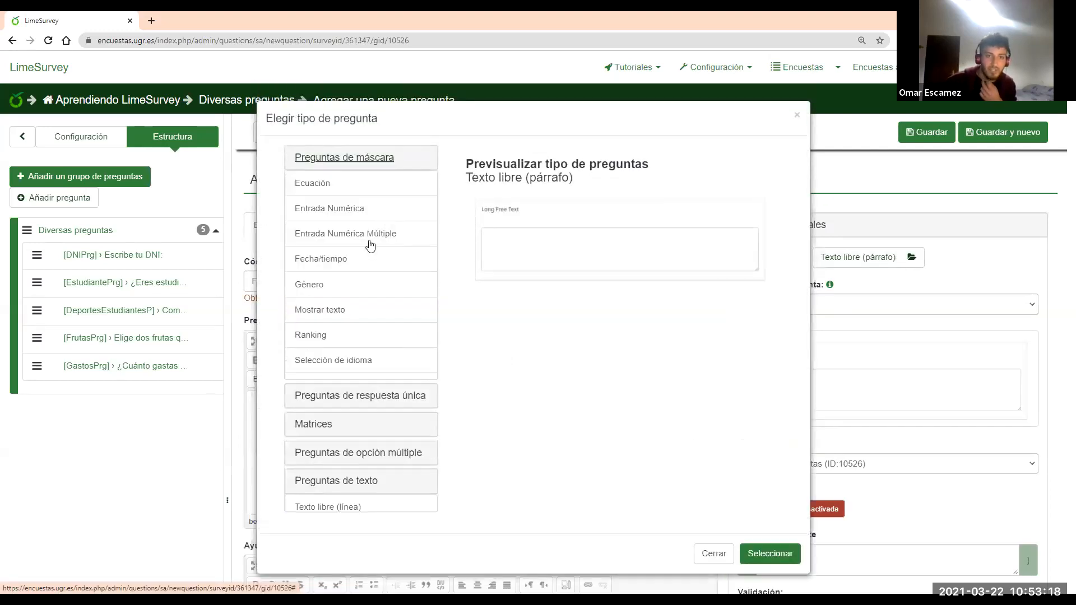
left_click(336, 310)
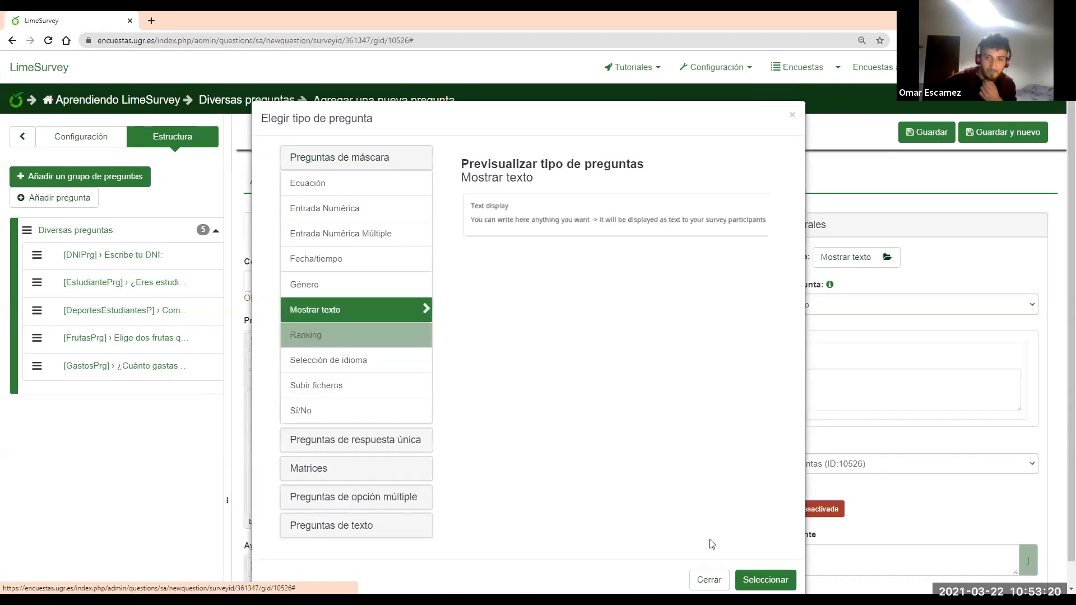
left_click(765, 579)
Enable Ocultar la ayuda in the display options and save the question
scroll(884, 340, "down", 2)
scroll(756, 424, "up", 2)
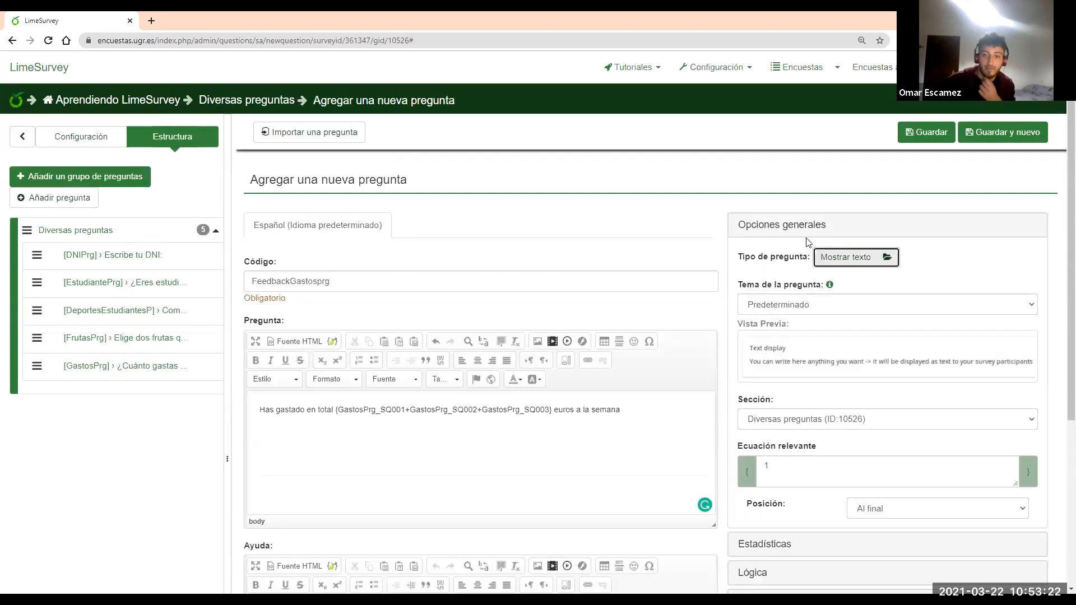
left_click(796, 226)
left_click(764, 318)
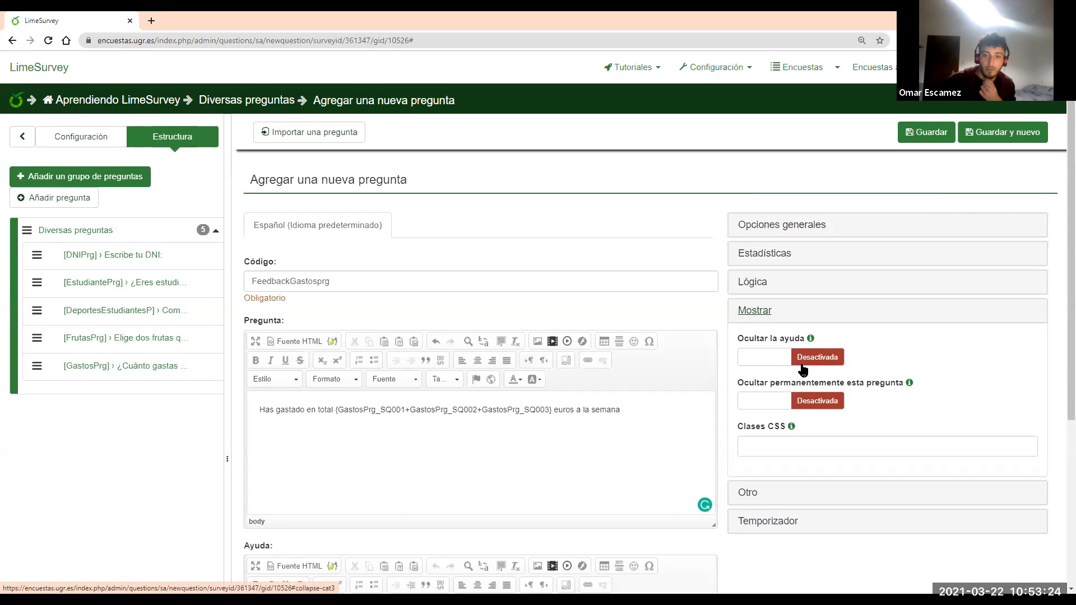
left_click(755, 314)
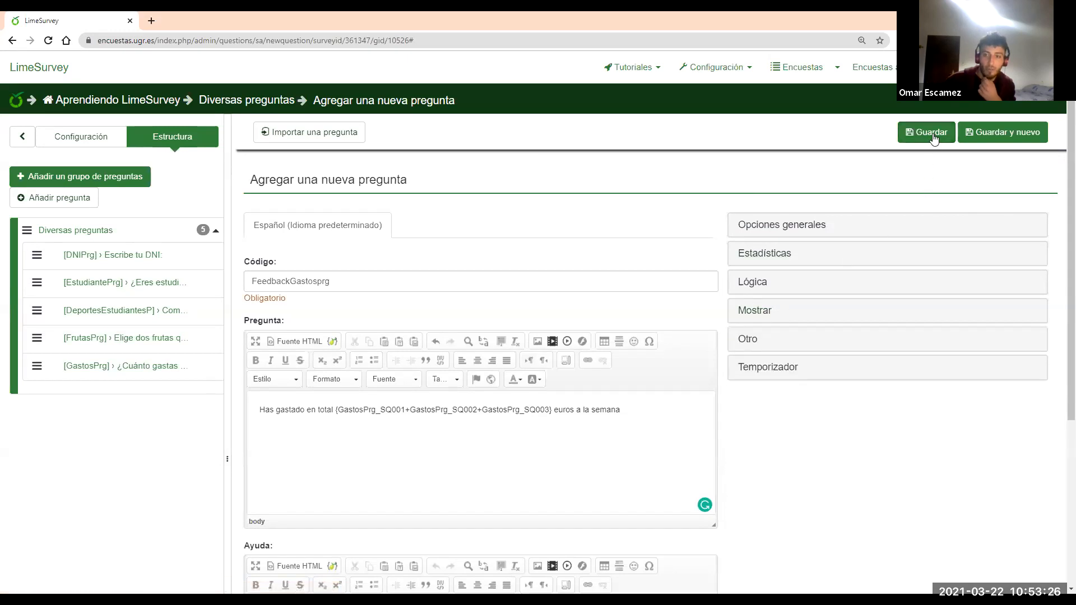
left_click(925, 134)
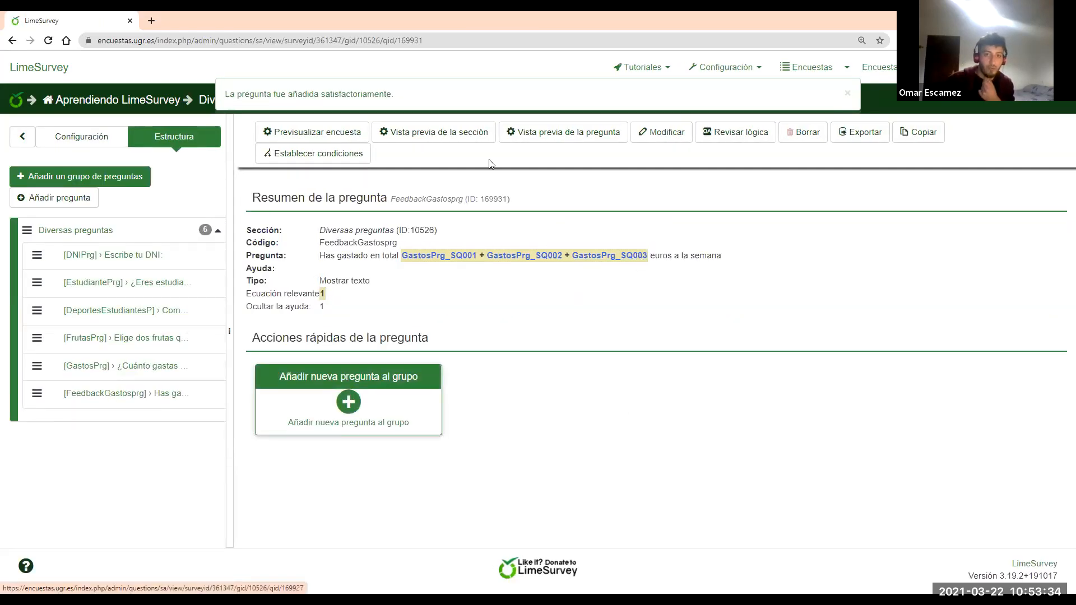
left_click(457, 135)
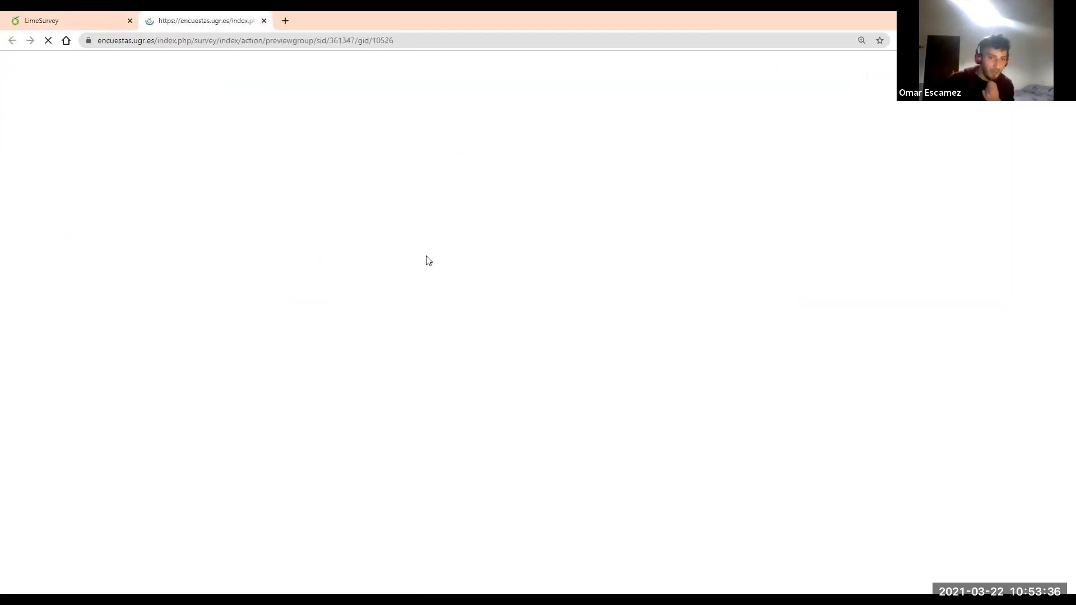
scroll(413, 243, "down", 6)
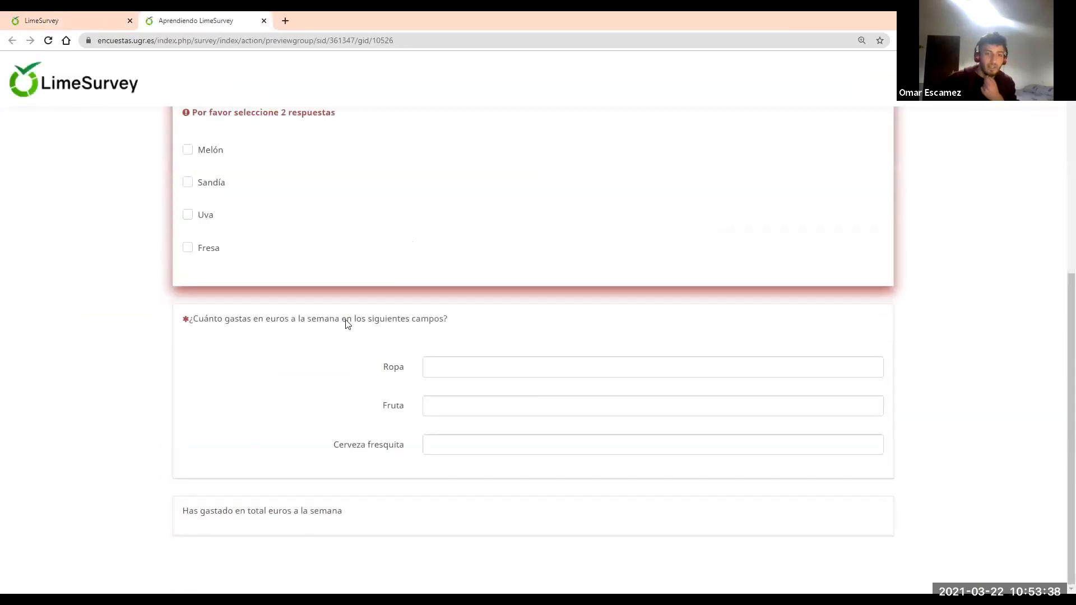
left_click_drag(182, 511, 355, 523)
left_click(294, 510)
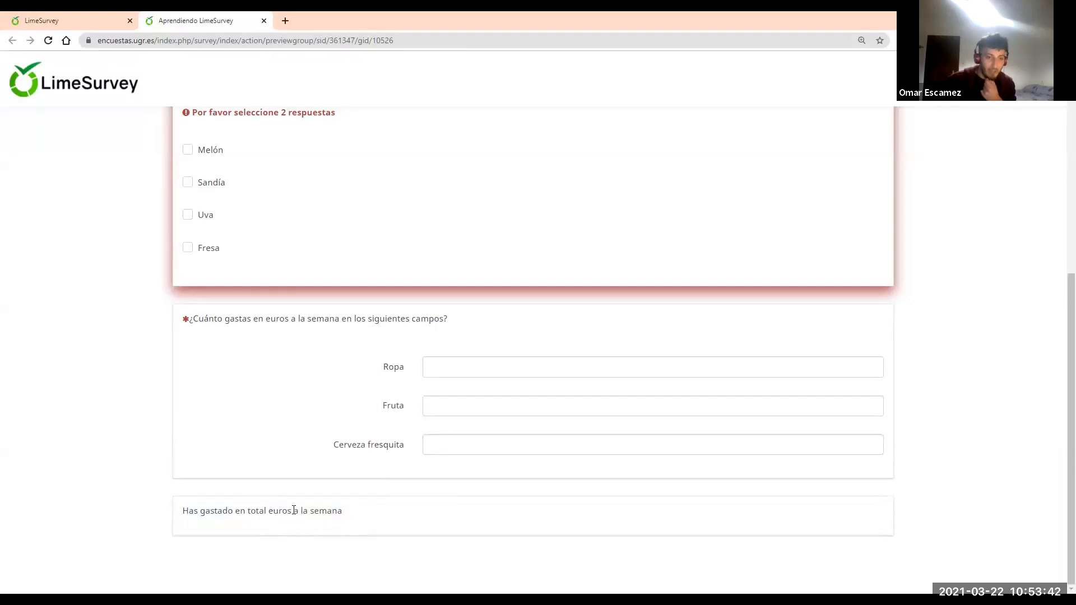
left_click(515, 365)
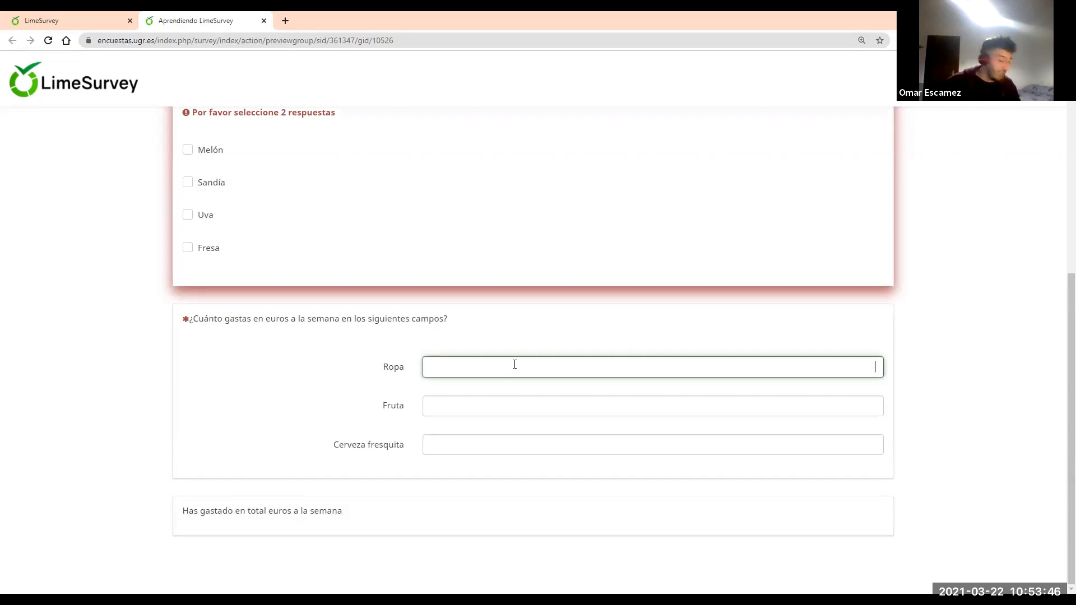
type("23")
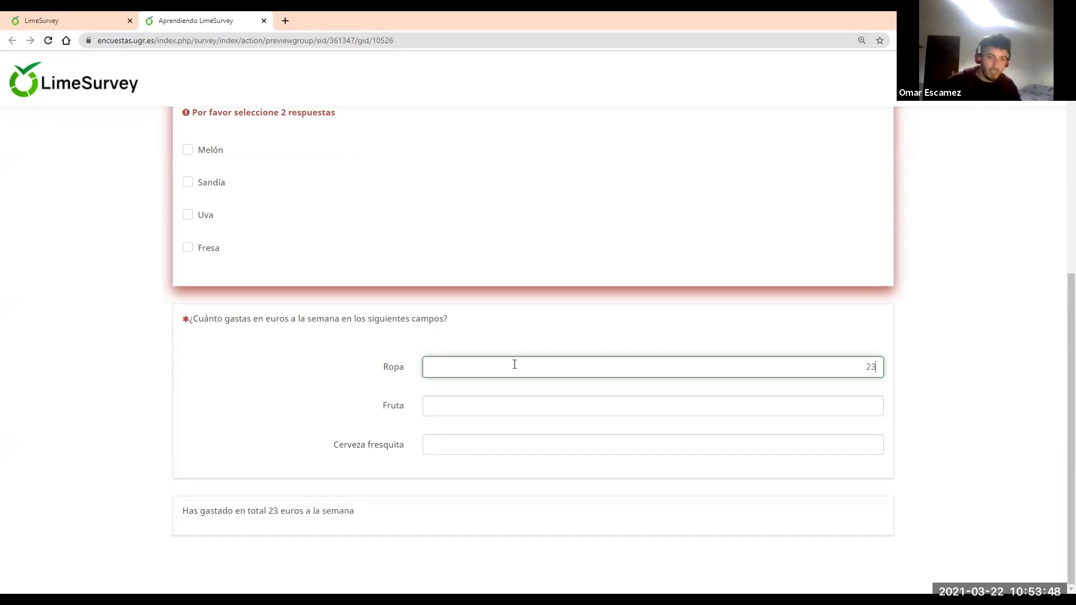
left_click(510, 403)
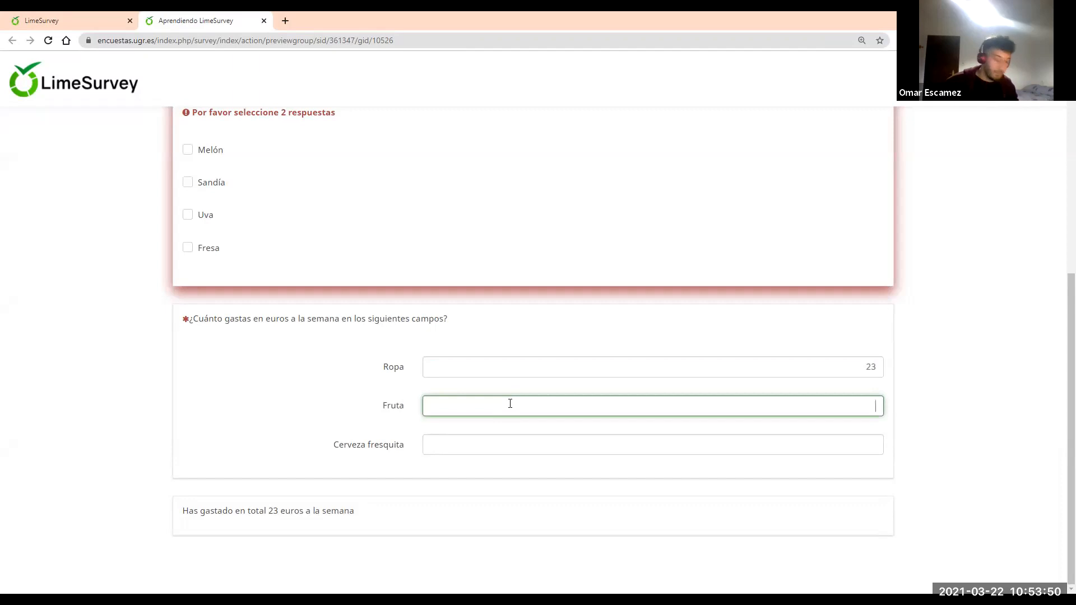
type("2")
left_click(496, 444)
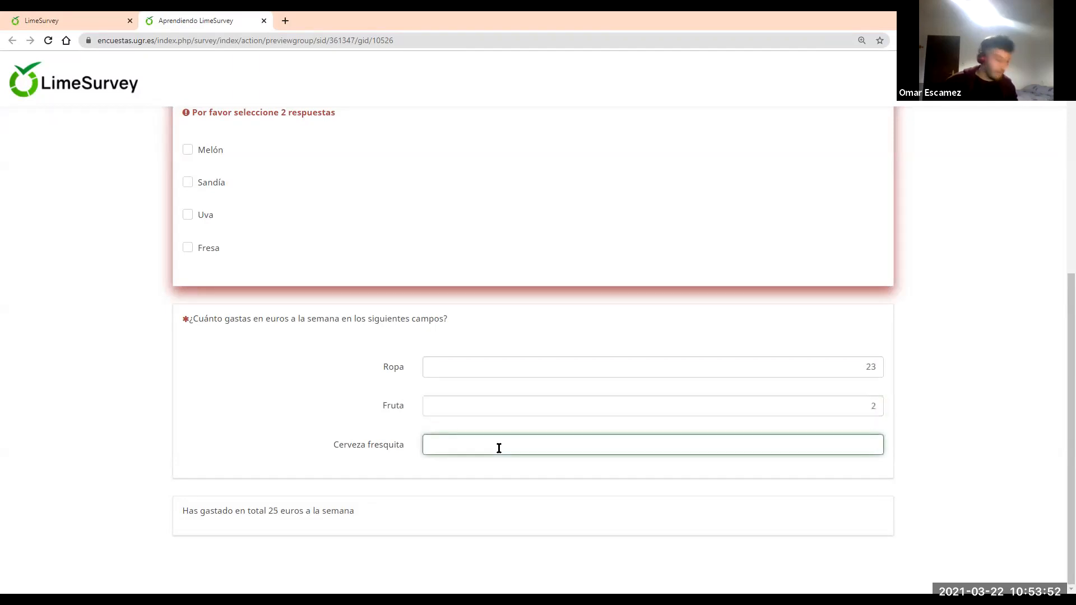
type("50")
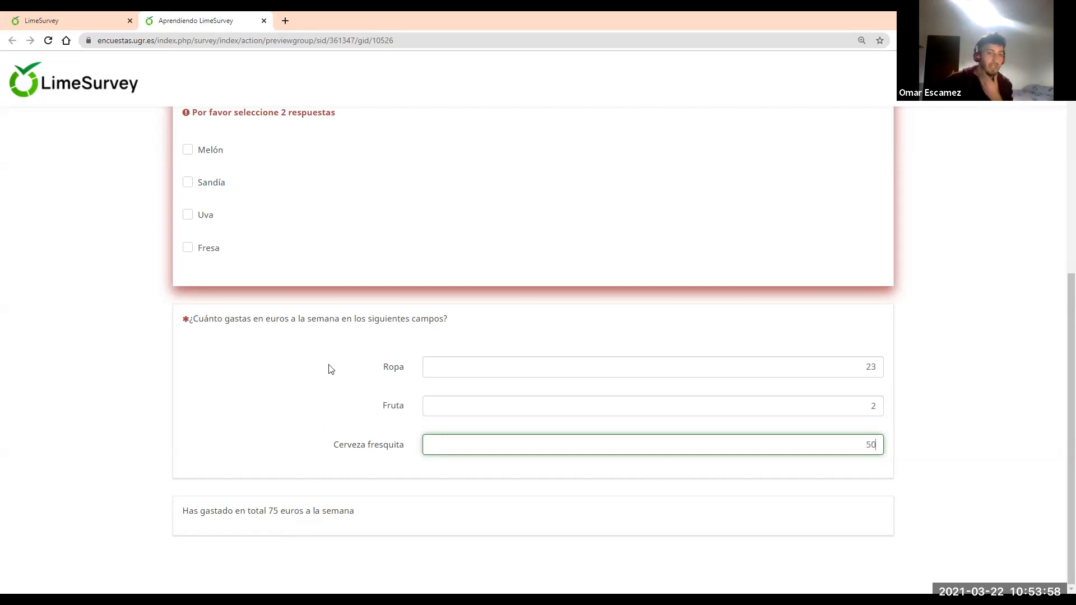
left_click(263, 21)
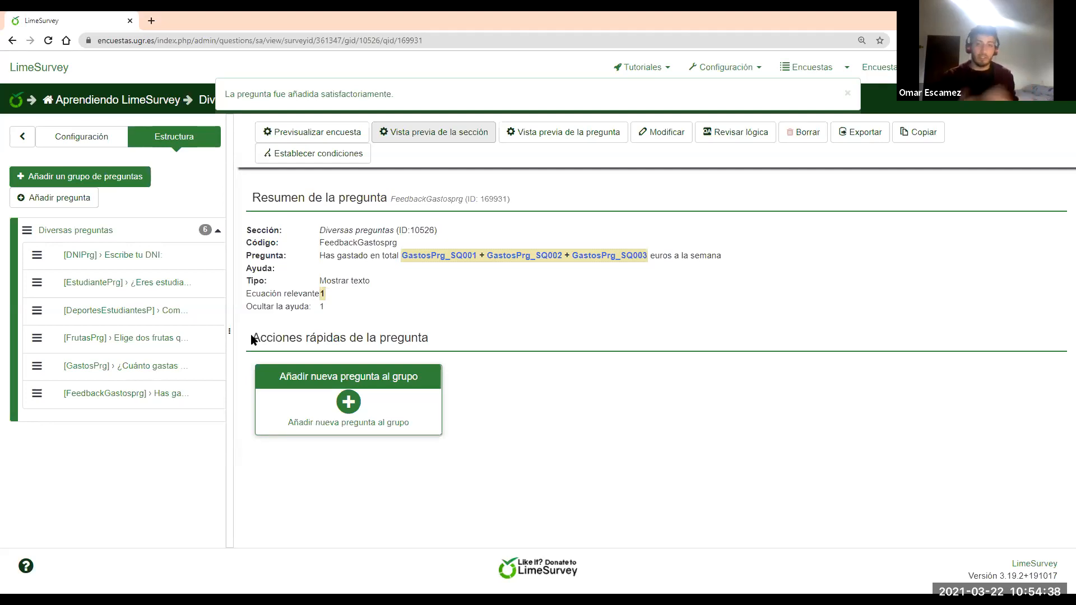
Add a new Ecuación question coded ContrabalanceoPrg to the group
left_click(360, 407)
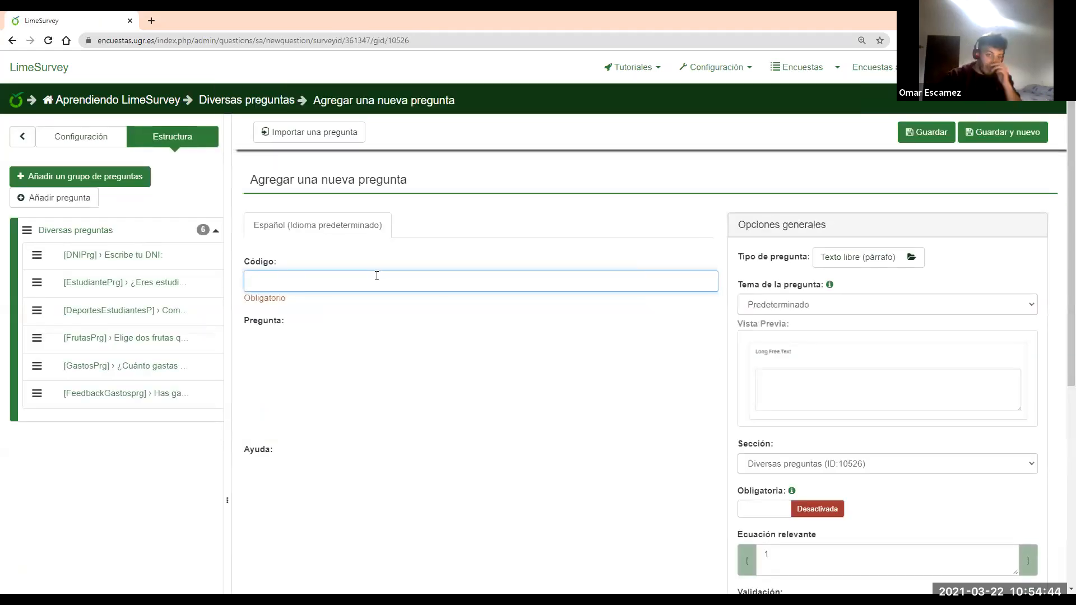
type("Contra")
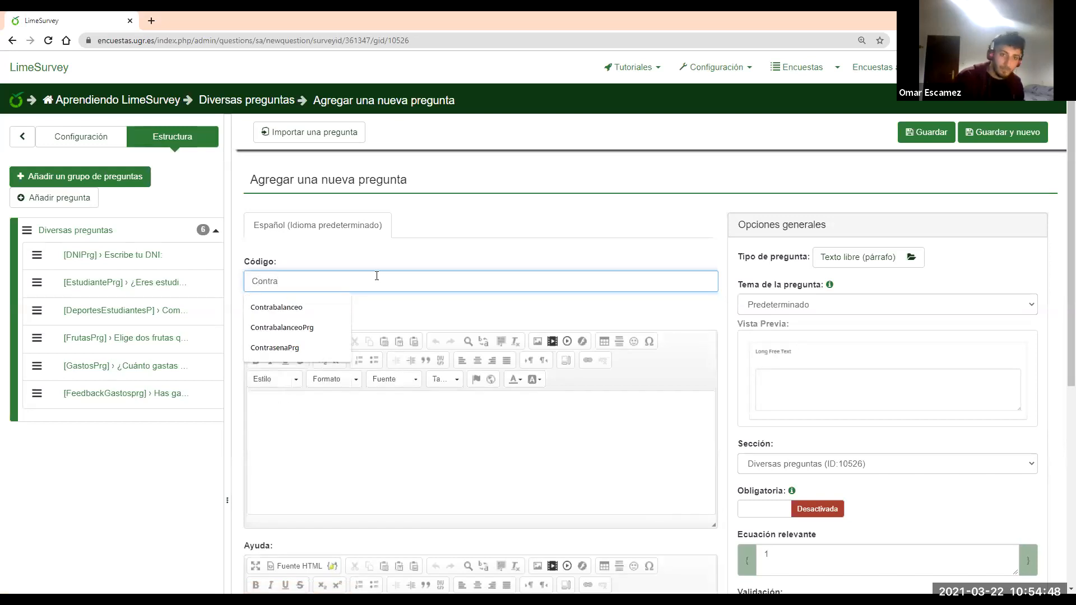
type("balanceoPrg")
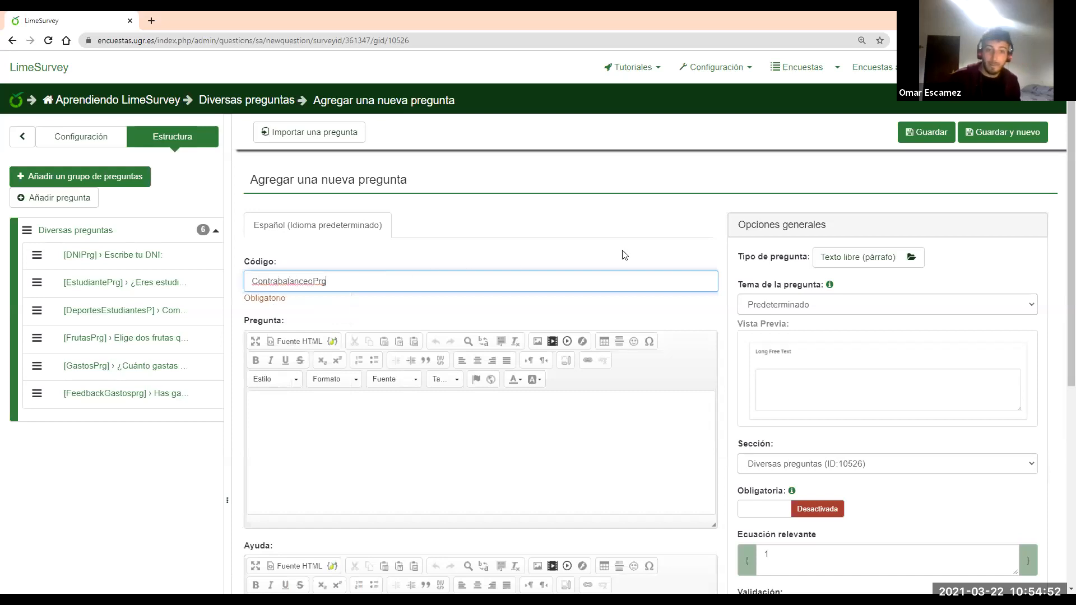
left_click(832, 256)
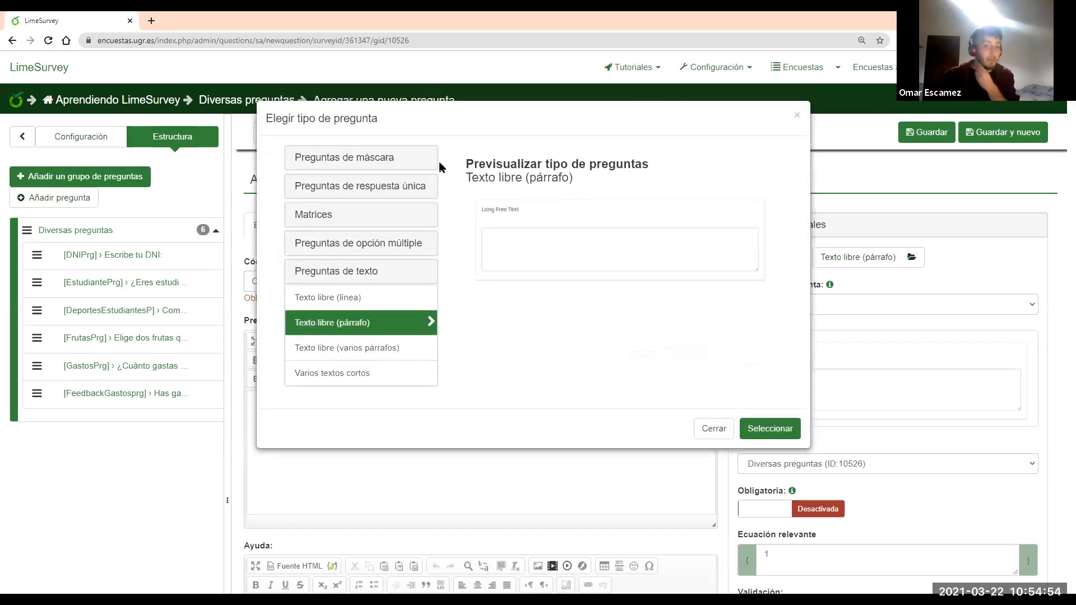
left_click(389, 161)
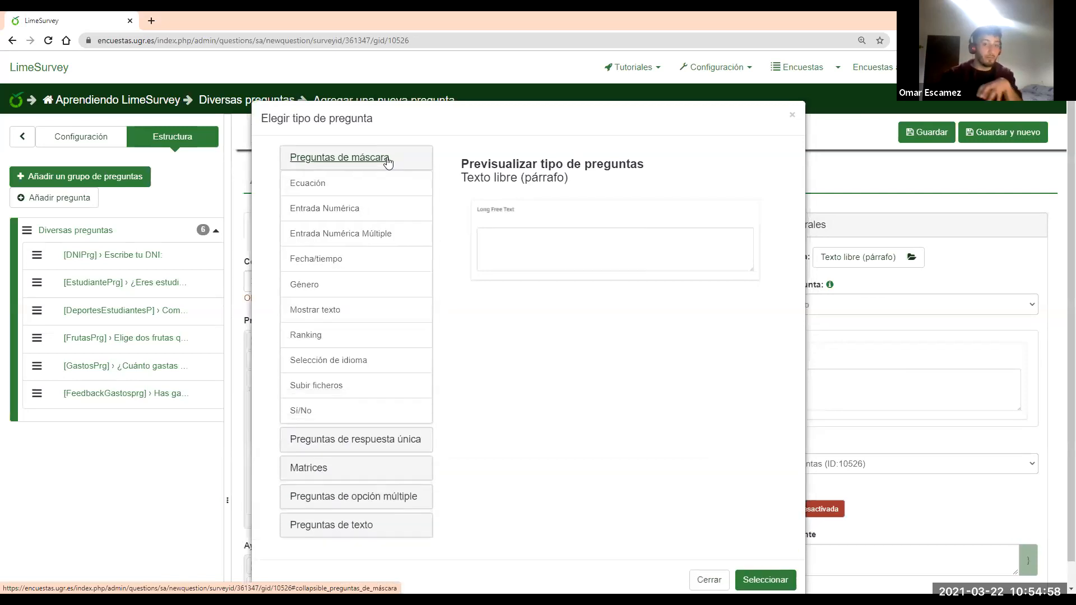
left_click(348, 184)
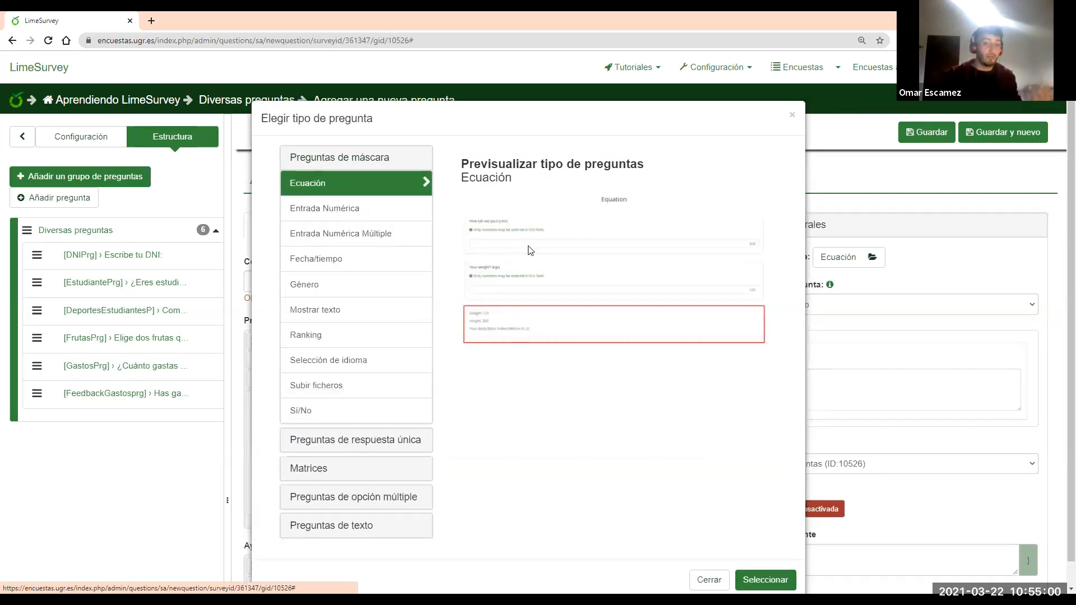
left_click(765, 579)
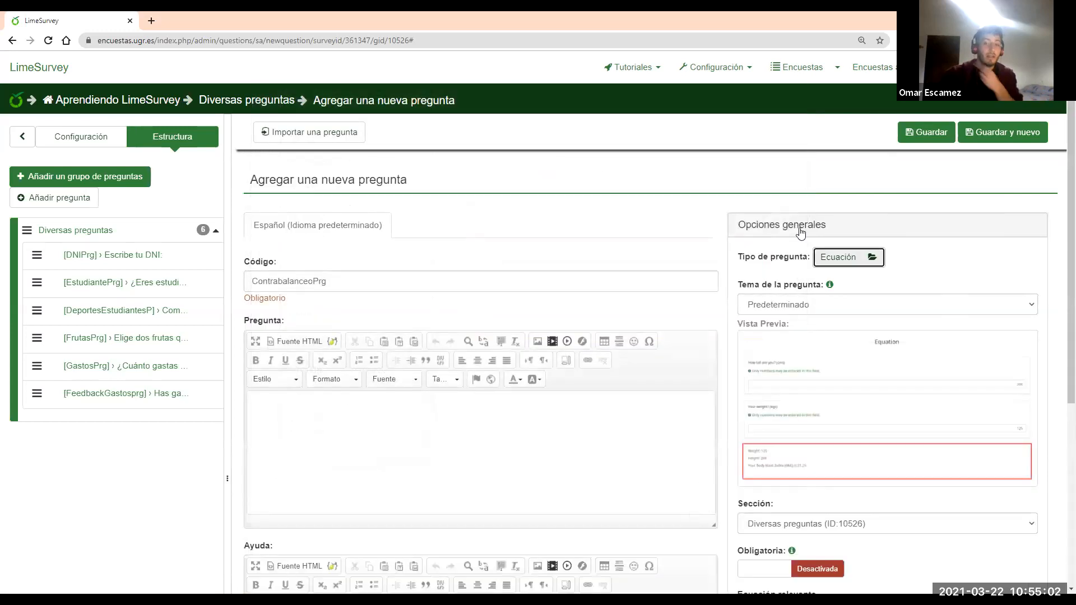
Turn on Ocultar permanentemente esta pregunta in the question's display settings
left_click(800, 227)
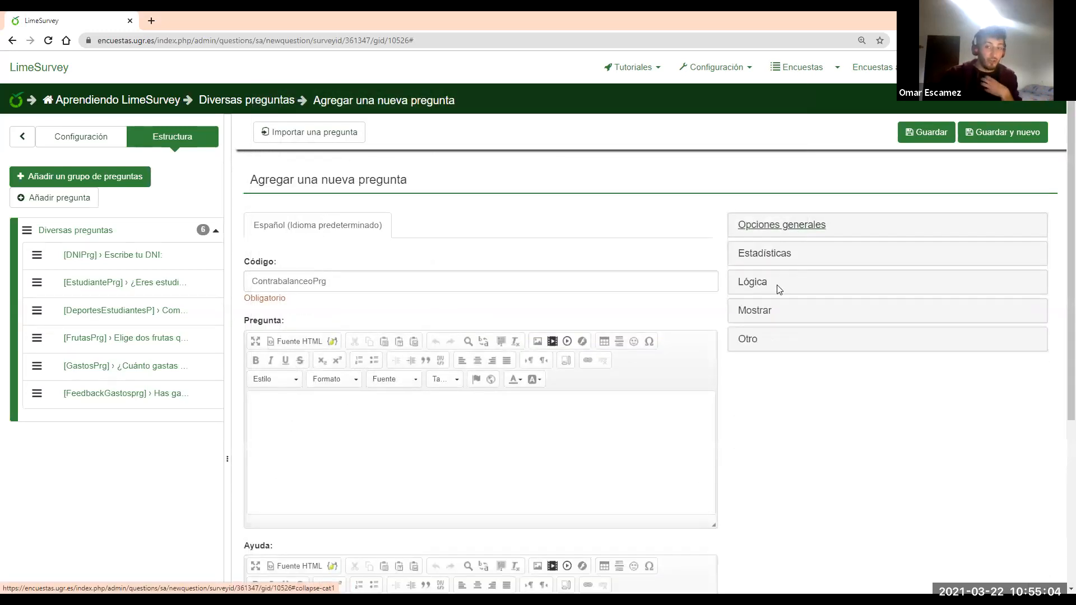
left_click(754, 312)
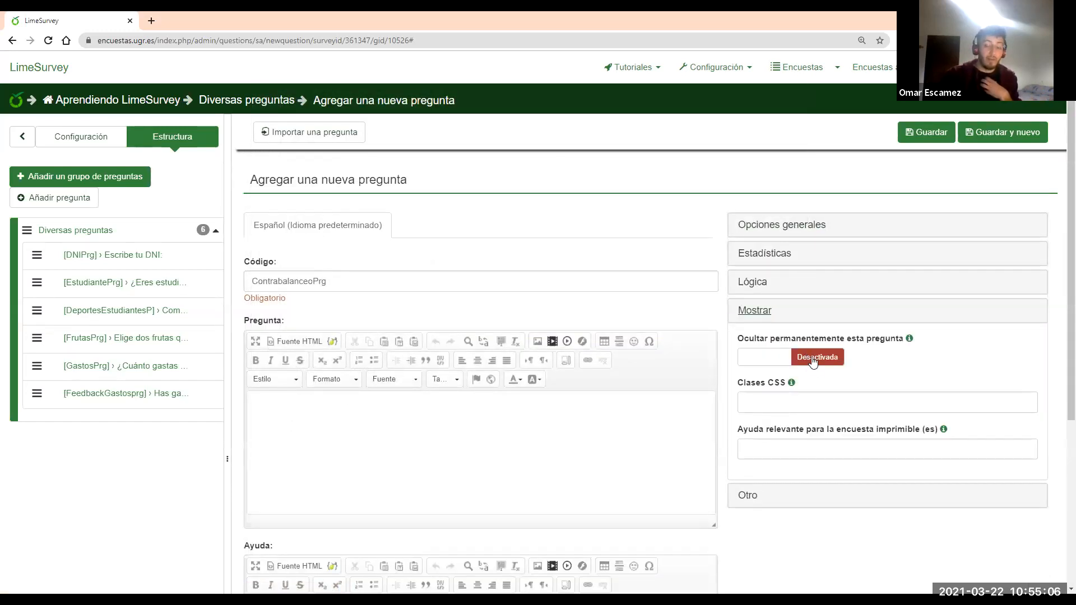
left_click(813, 361)
left_click(756, 312)
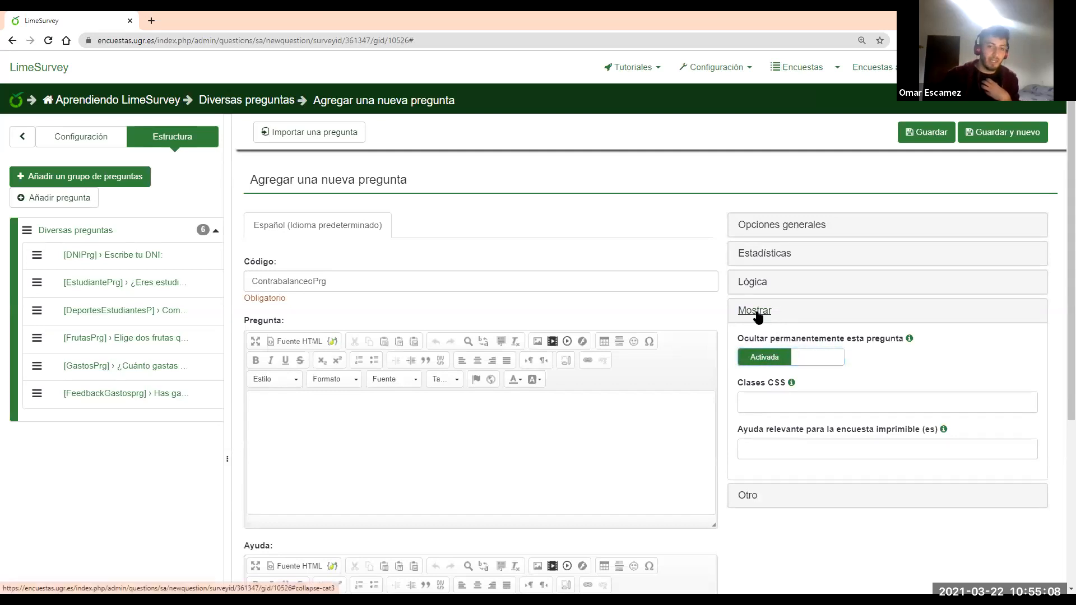
scroll(532, 443, "down", 2)
left_click(431, 330)
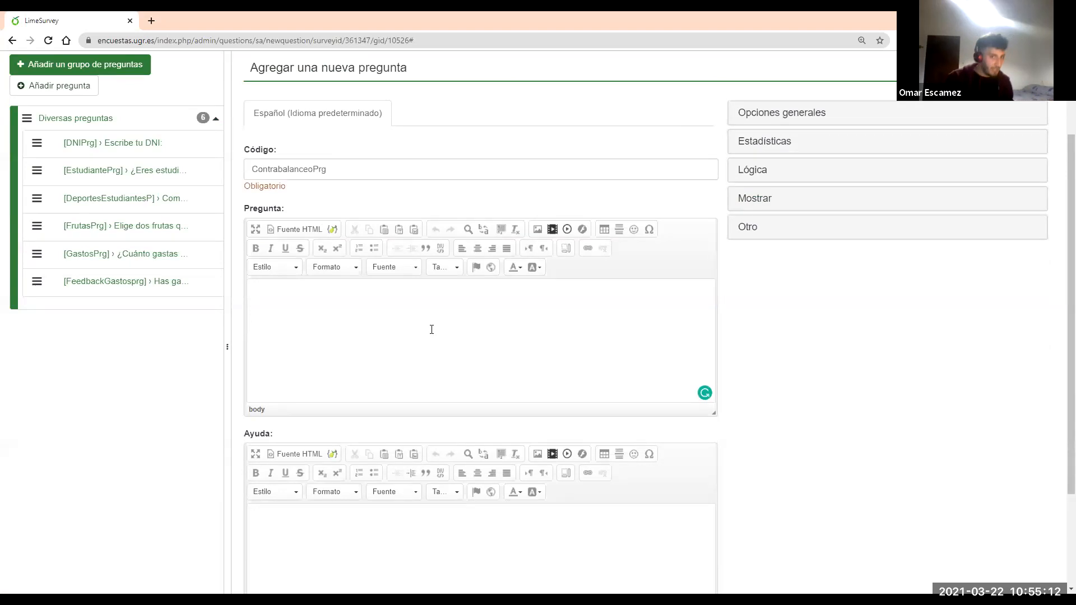
Write the equation {if(is_empty(ContrabalanceoPrg.NAOK),rand(1,2), in the question text
type("{}")
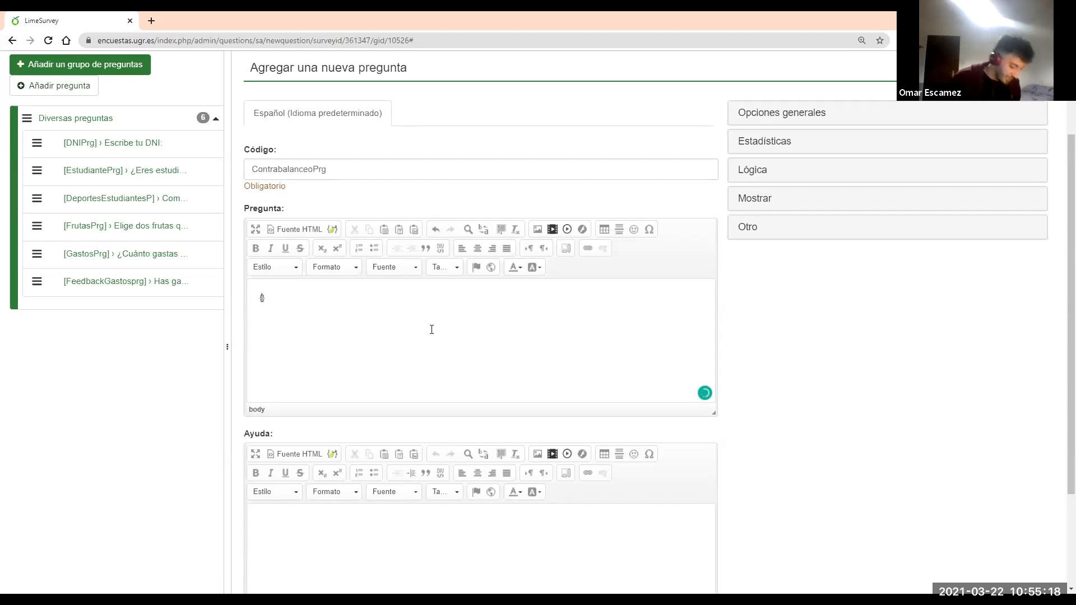
type("i")
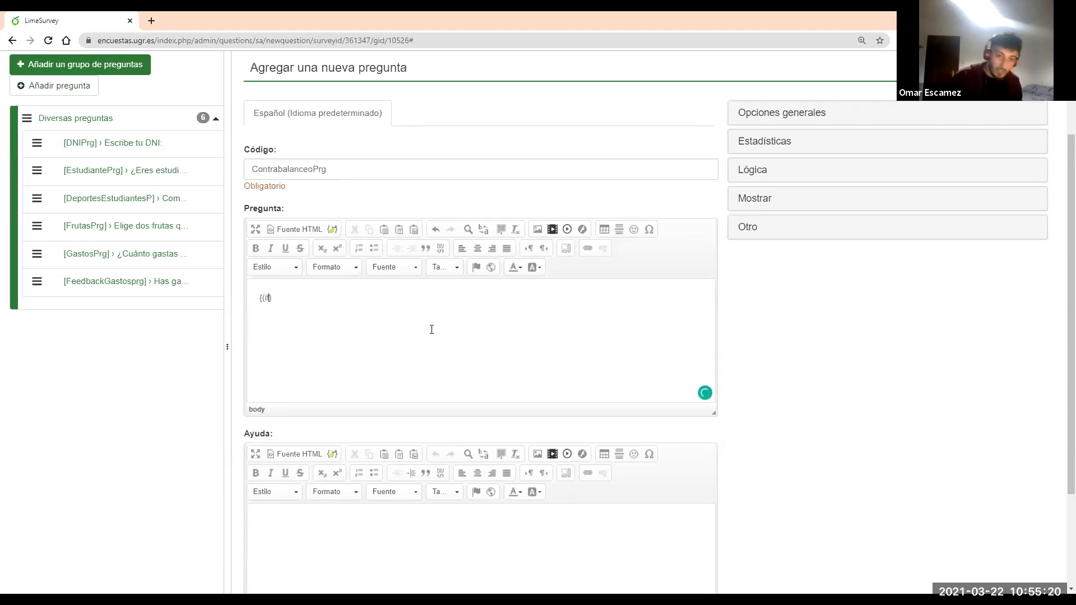
type("f(is_")
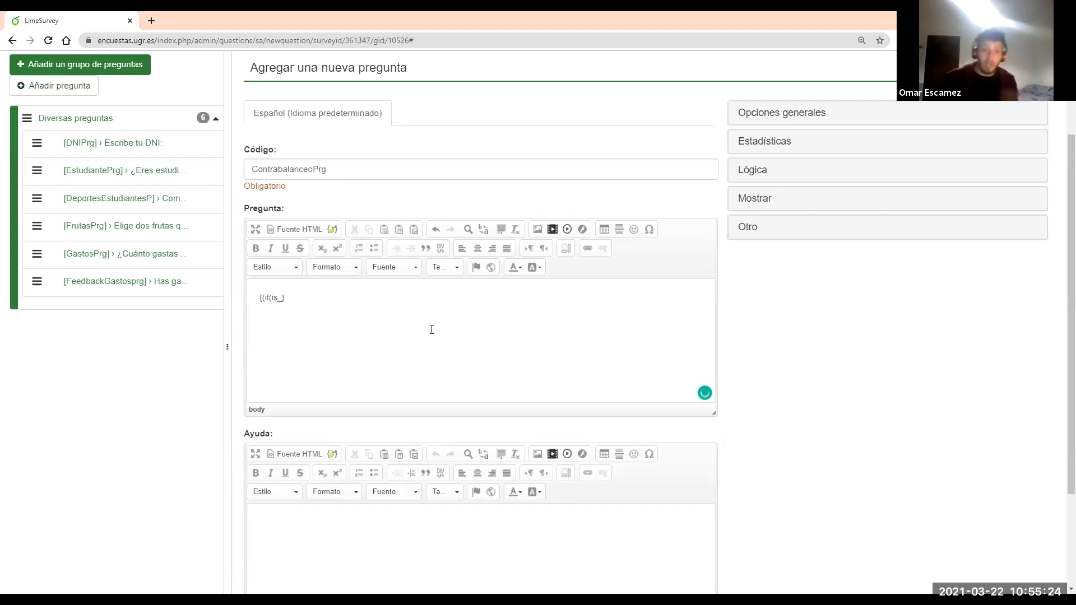
double_click(374, 173)
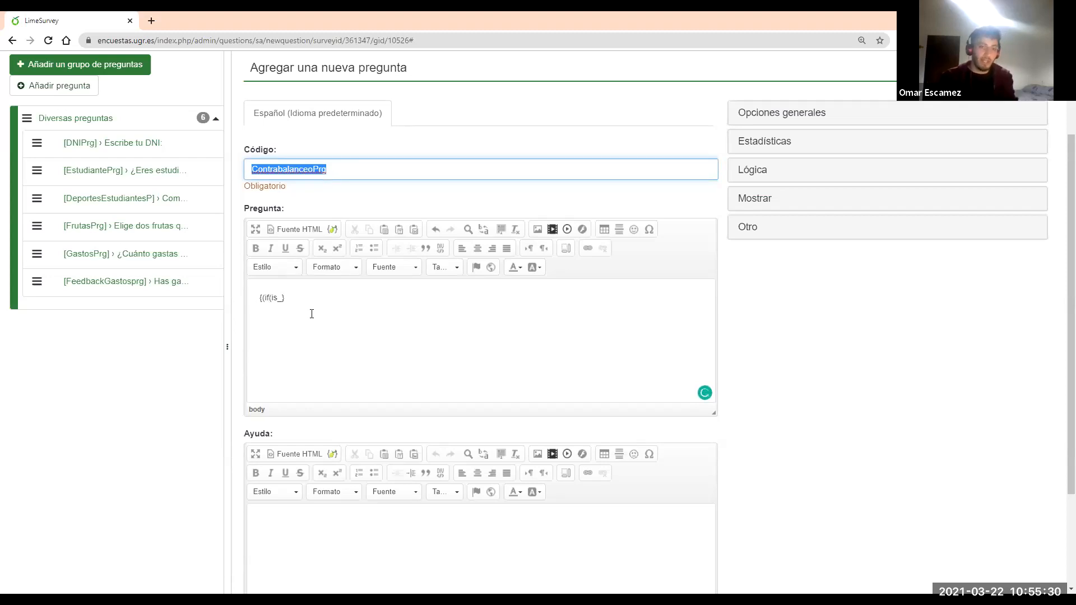
left_click(280, 298)
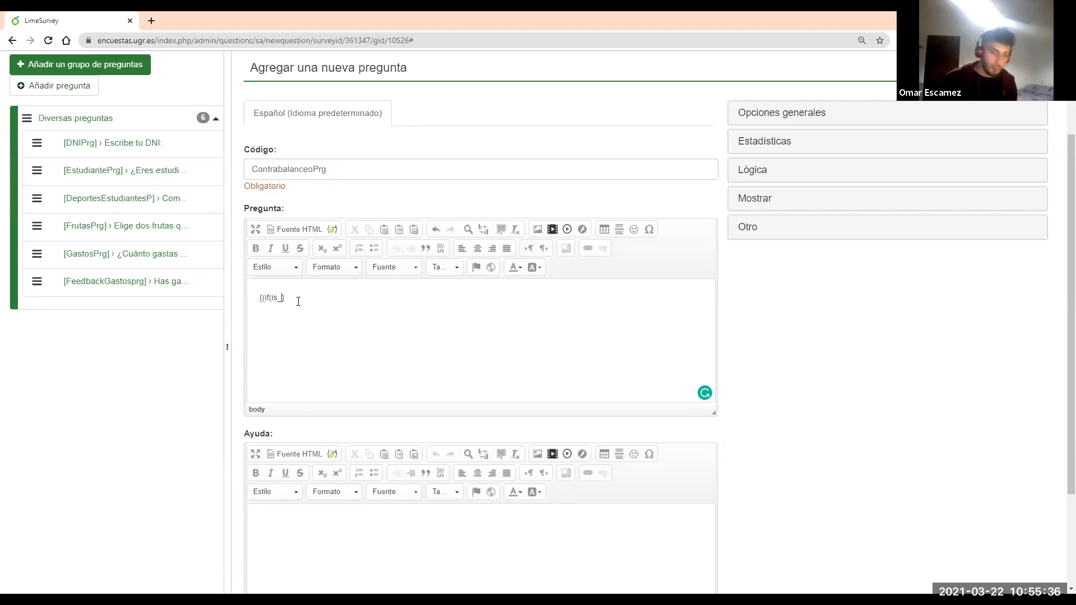
type("empty")
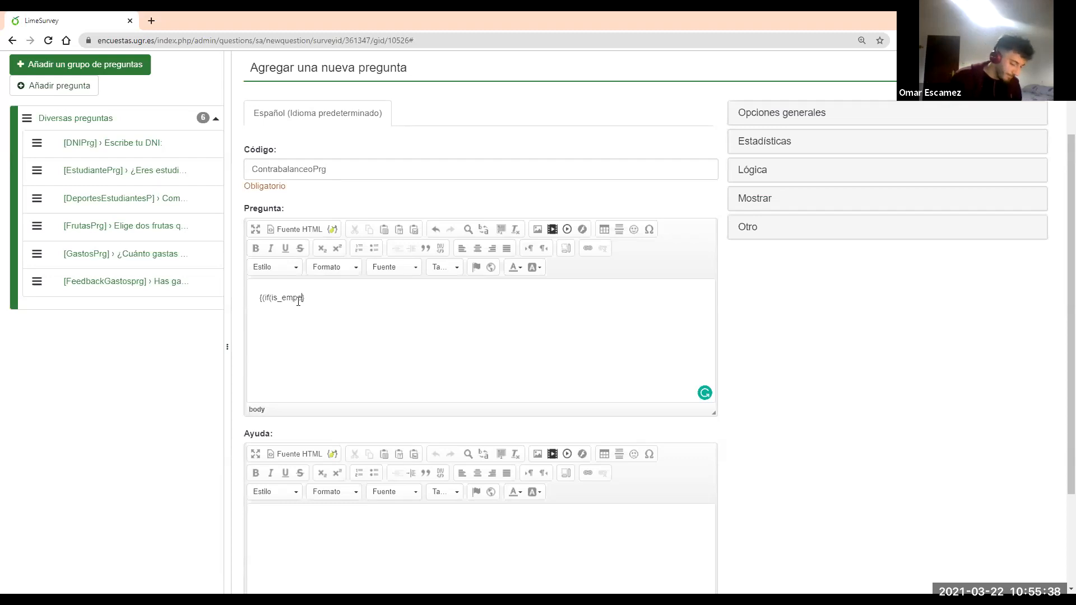
left_click(298, 298)
key("BackSpace")
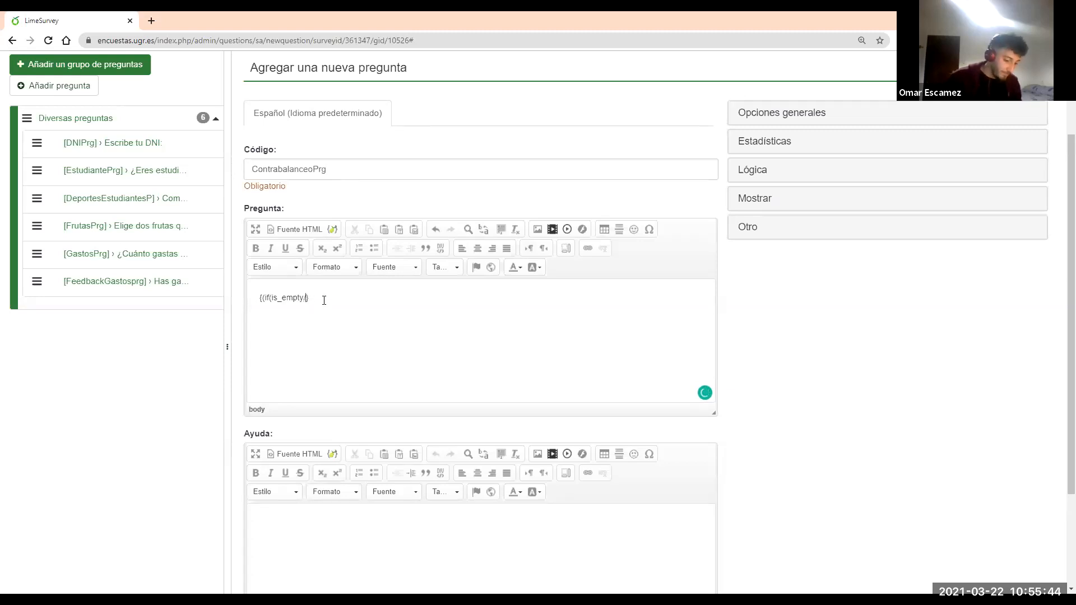
type("(ContrabalanceoPrg.NAOK")
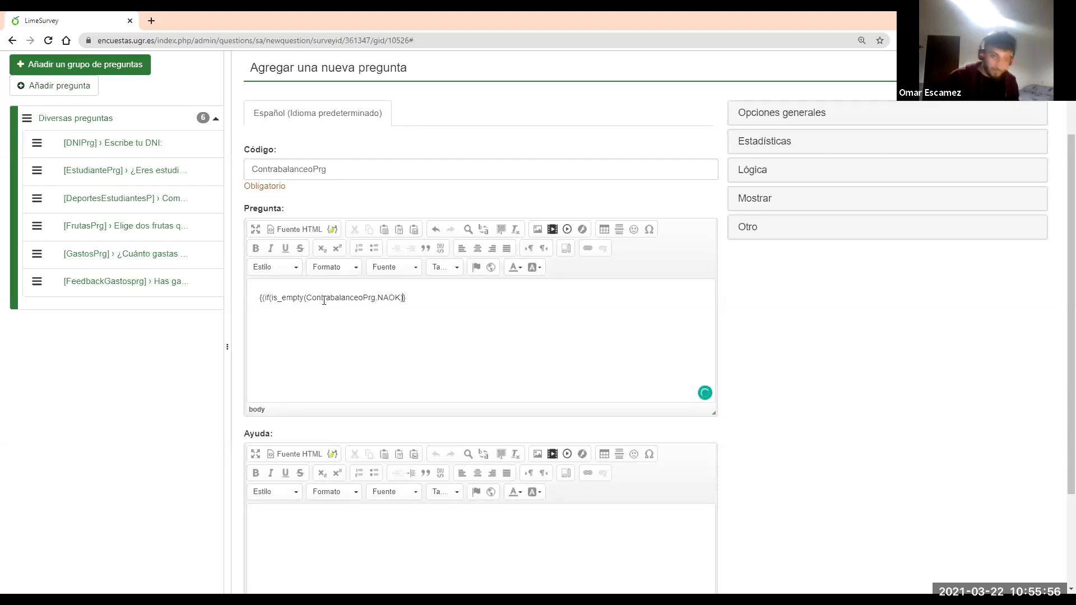
key("Right")
type(",ra")
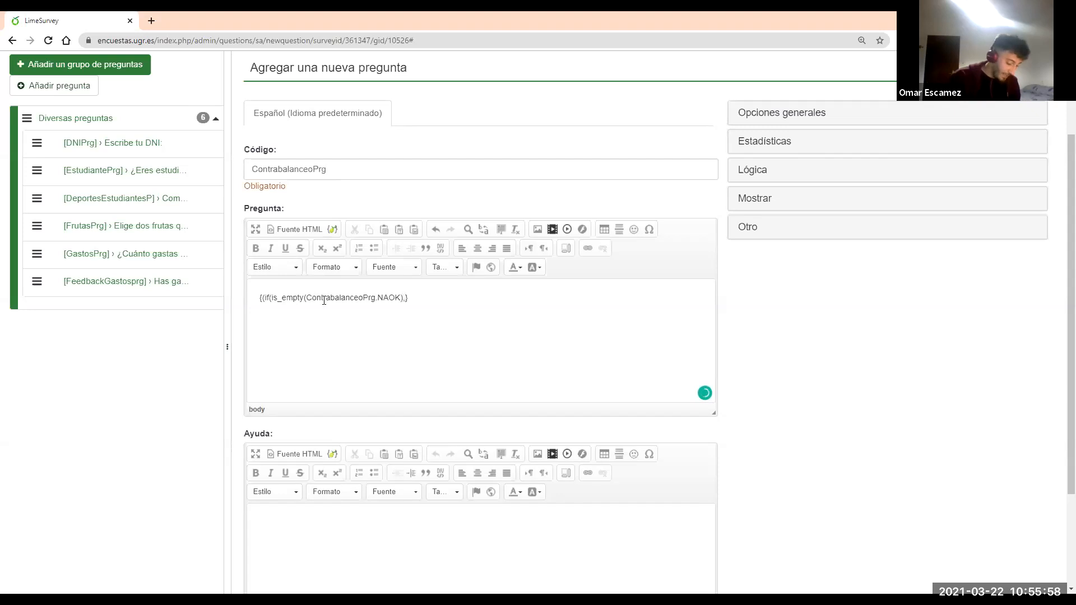
type("nd(")
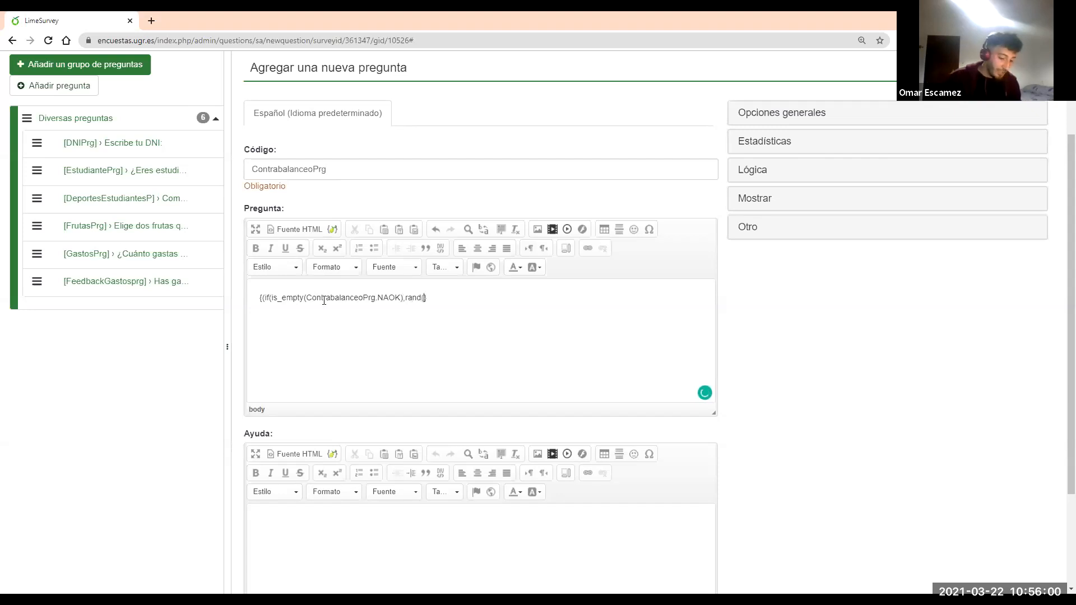
type("1,2")
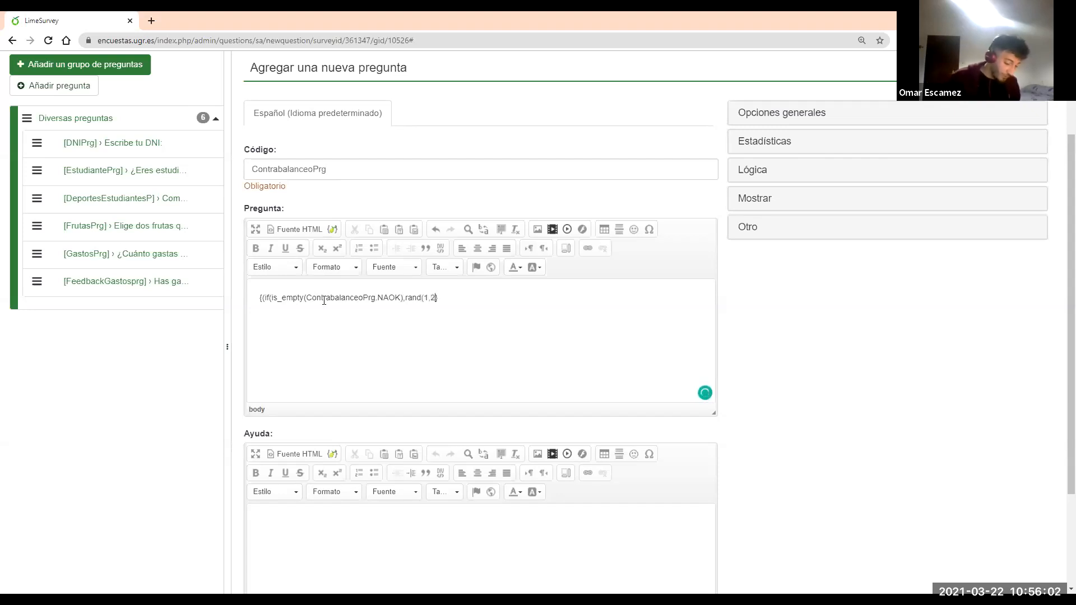
type("),")
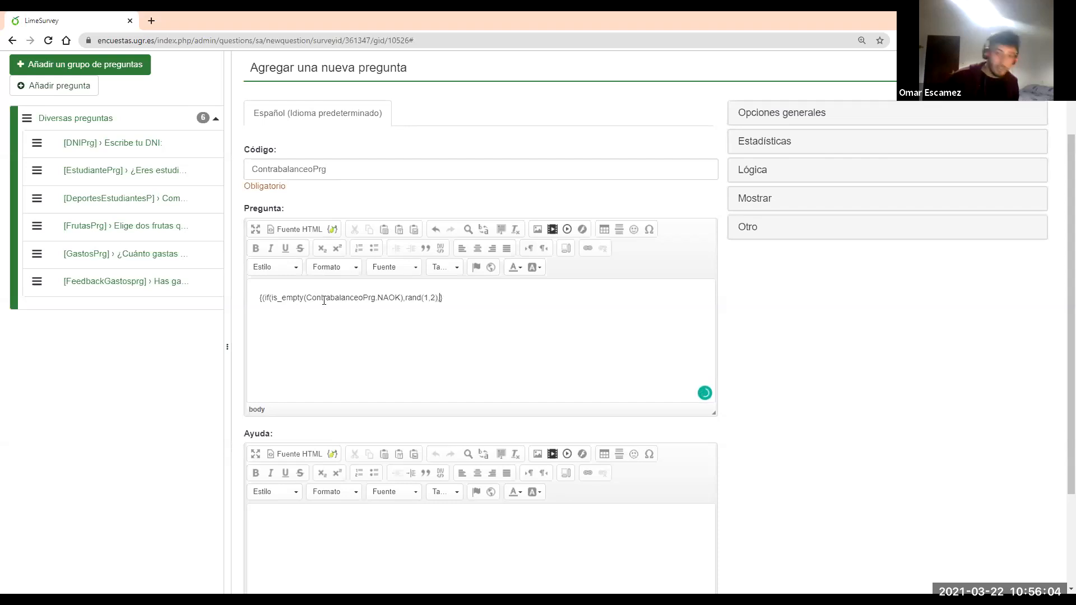
Add ContrabalanceoPrg.NAOK as the third argument and save the question
left_click_drag(402, 298, 313, 296)
key("ctrl+c")
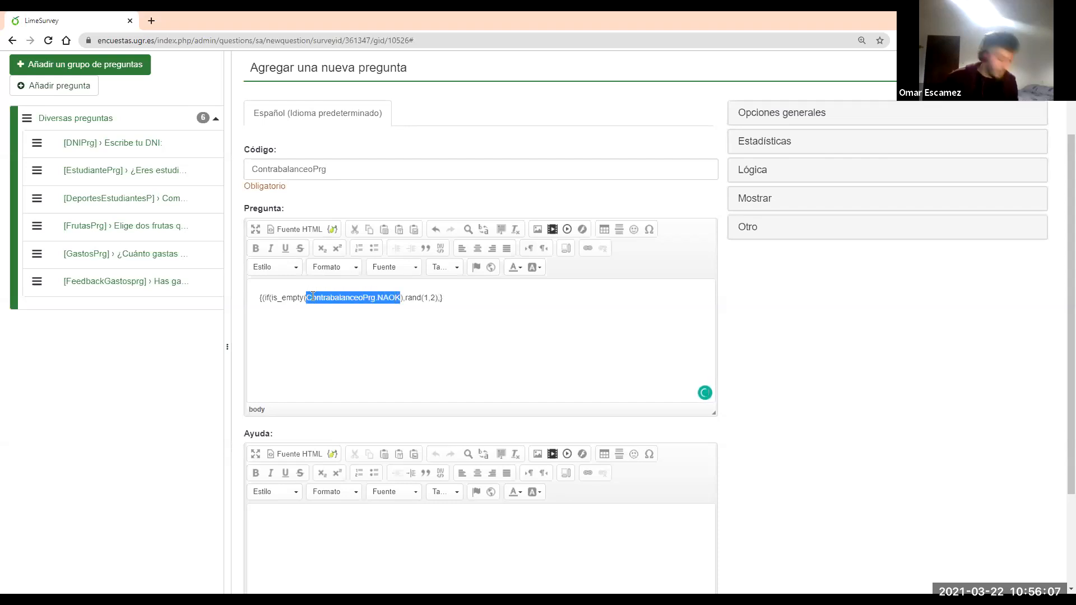
left_click(438, 297)
type(",")
key("ctrl+v")
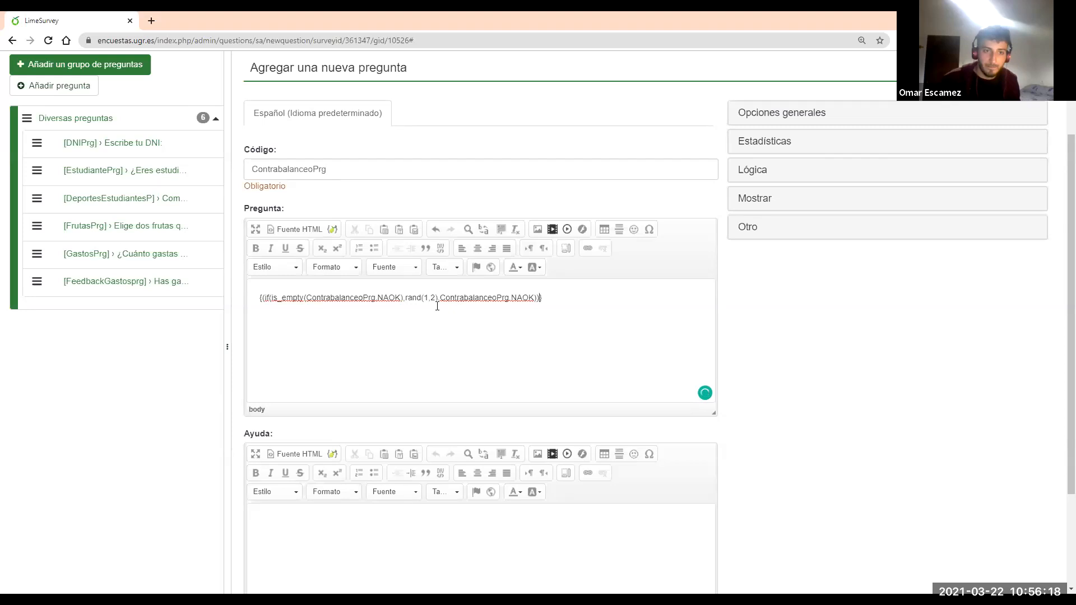
scroll(583, 300, "up", 2)
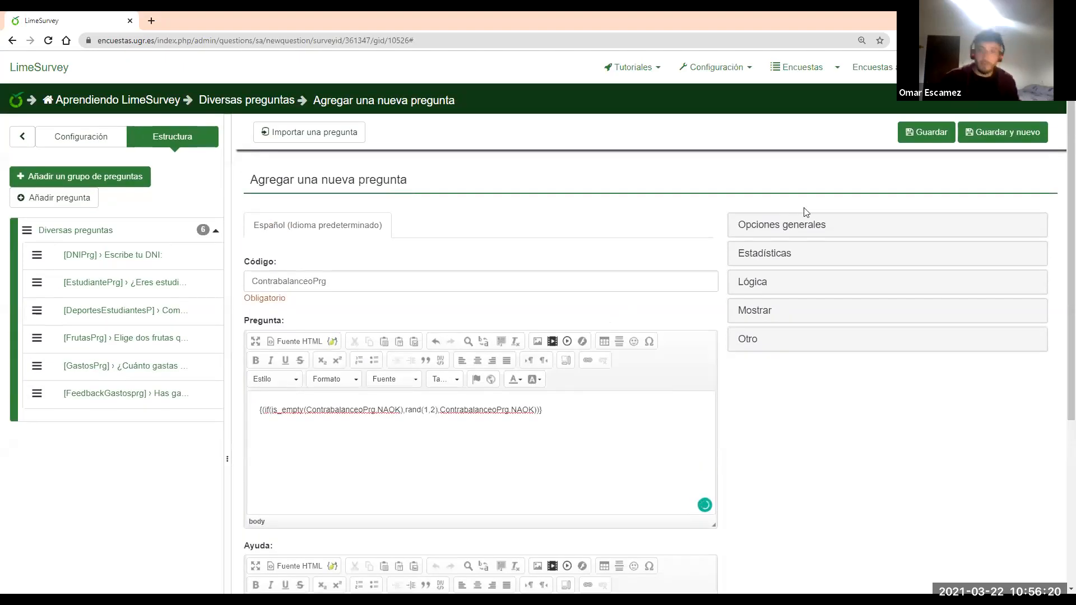
left_click(925, 133)
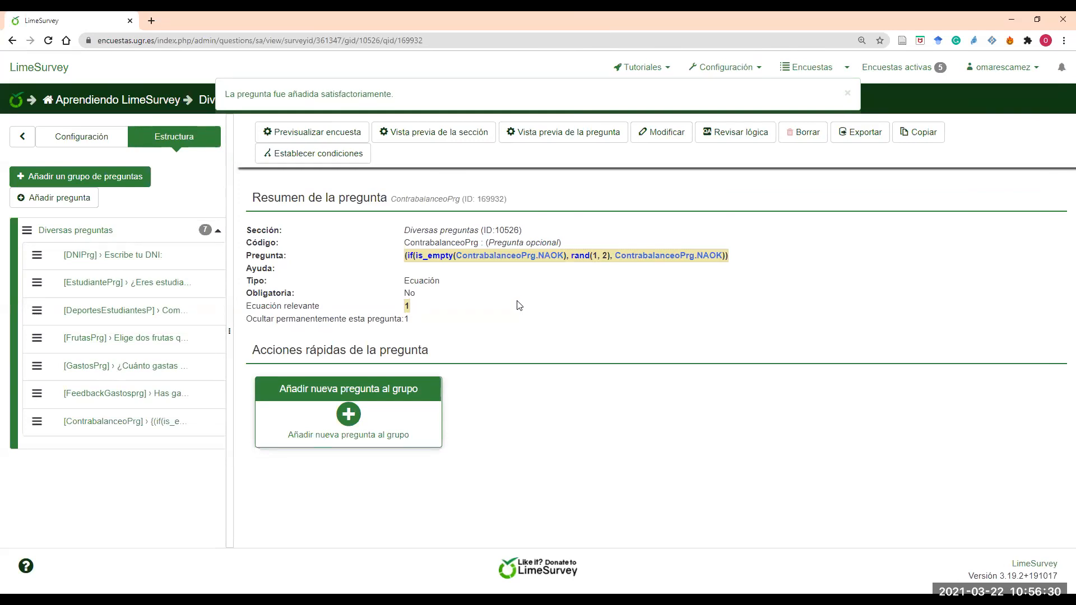
Reopen ContrabalanceoPrg, check its formula, save it unchanged, then begin a new question
left_click(651, 141)
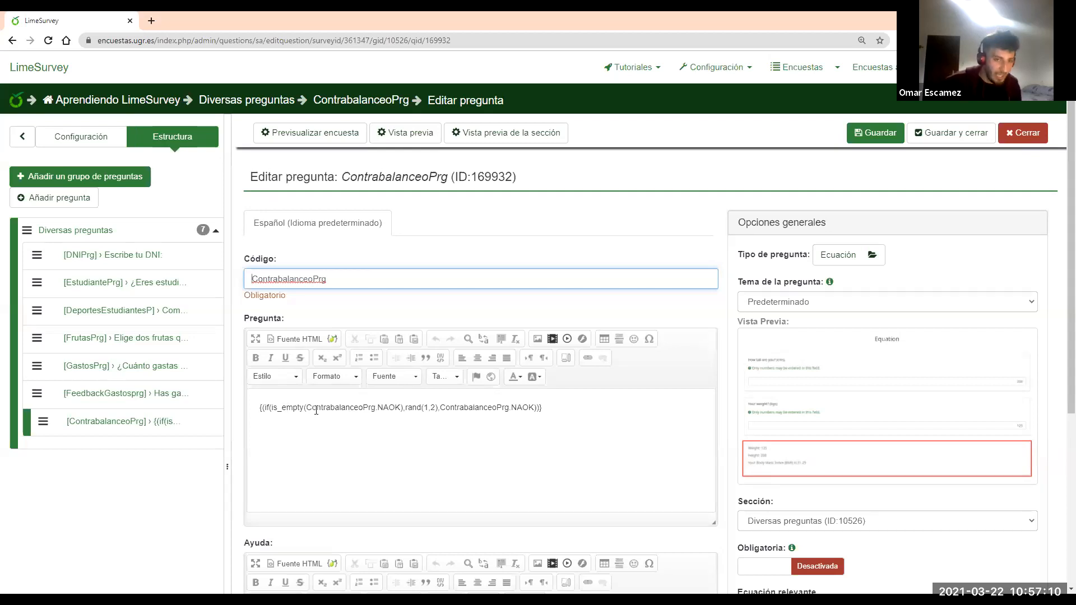
left_click_drag(307, 408, 529, 408)
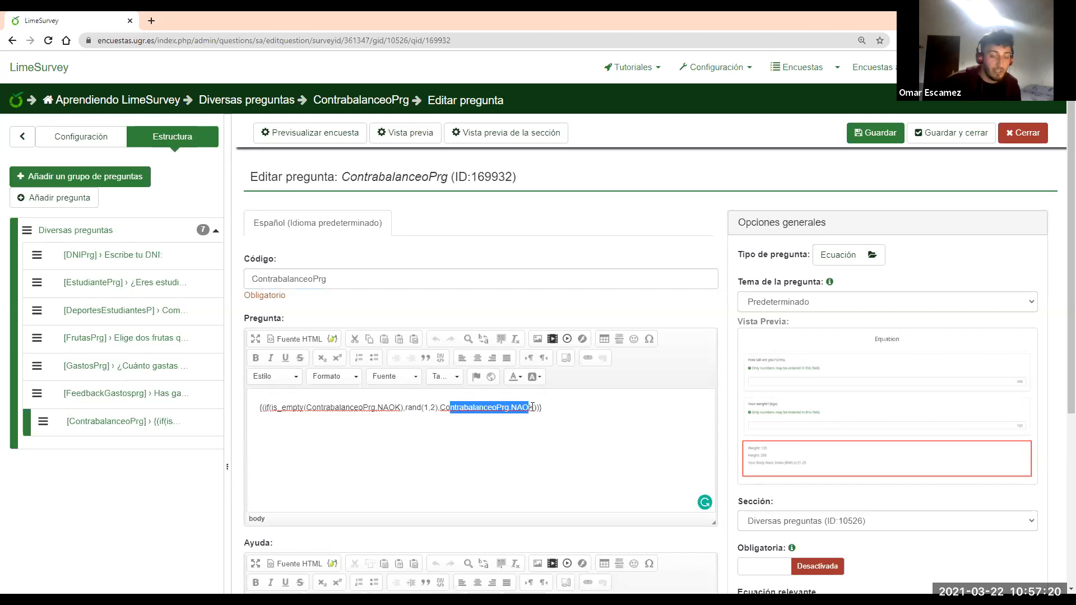
left_click(597, 405)
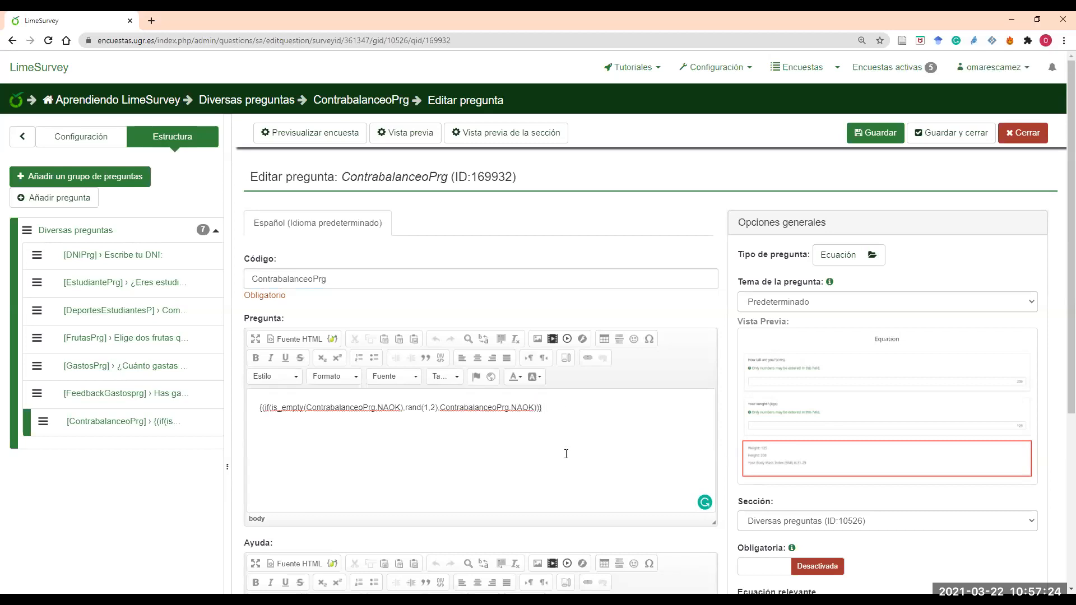
left_click(868, 140)
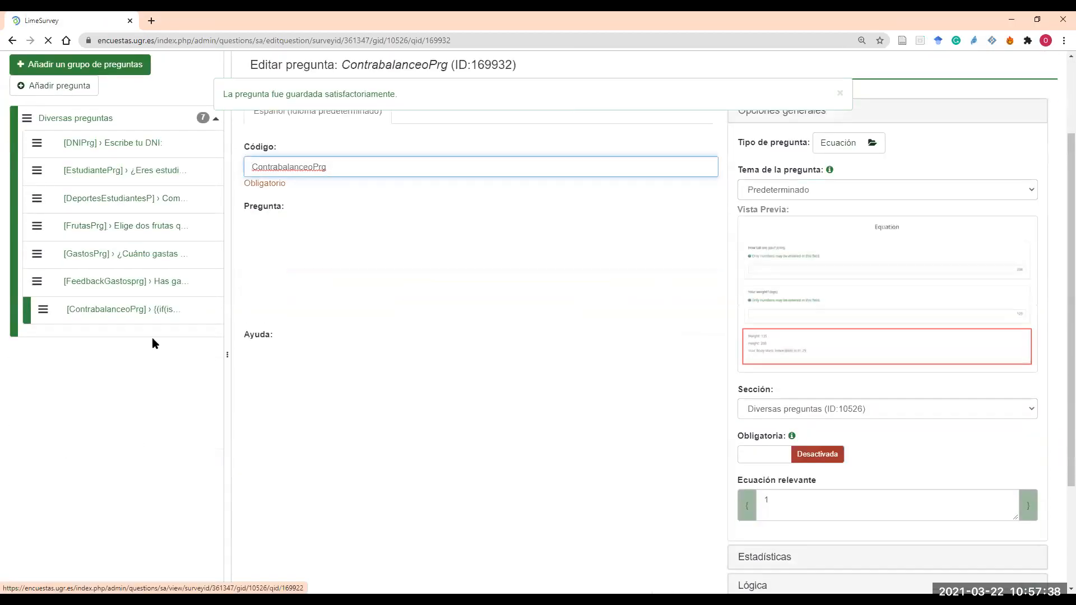
left_click(61, 205)
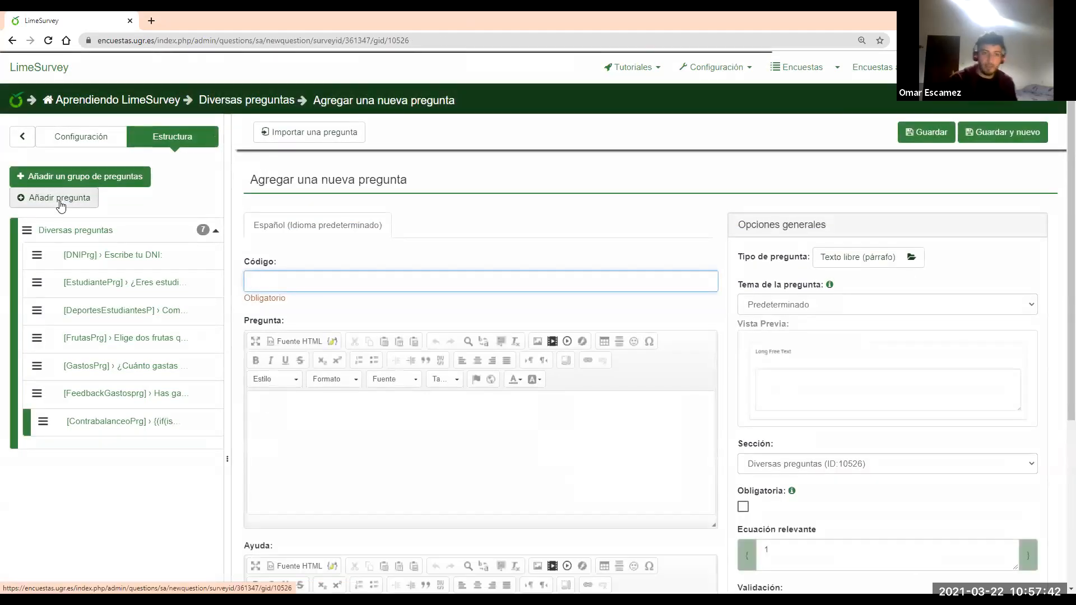
Enter question code Grupo1Prg and question text 'Grupo 1'
type("GrupoPrg")
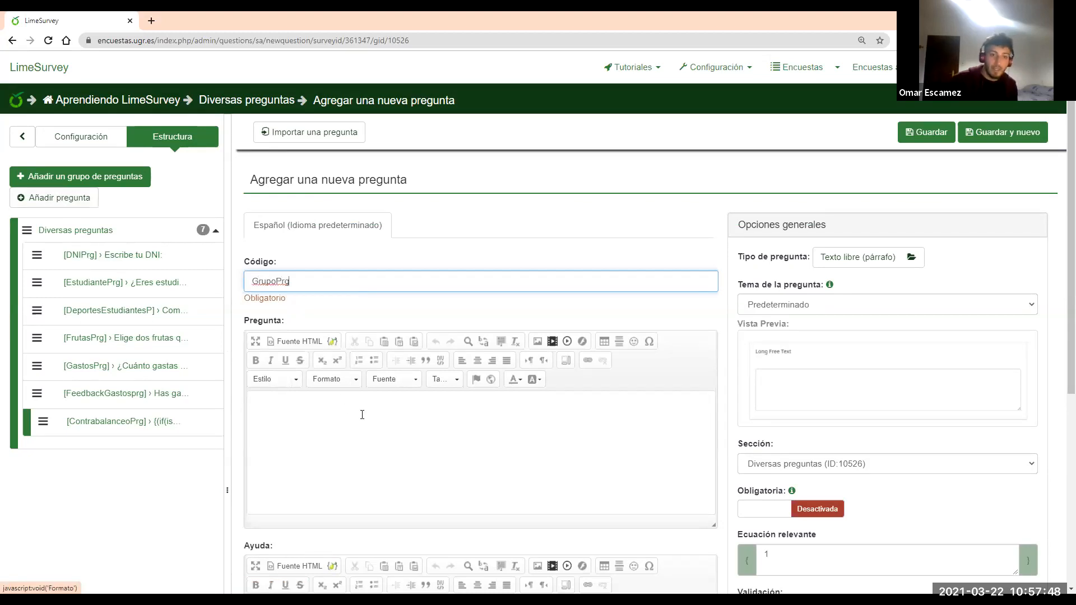
left_click(362, 415)
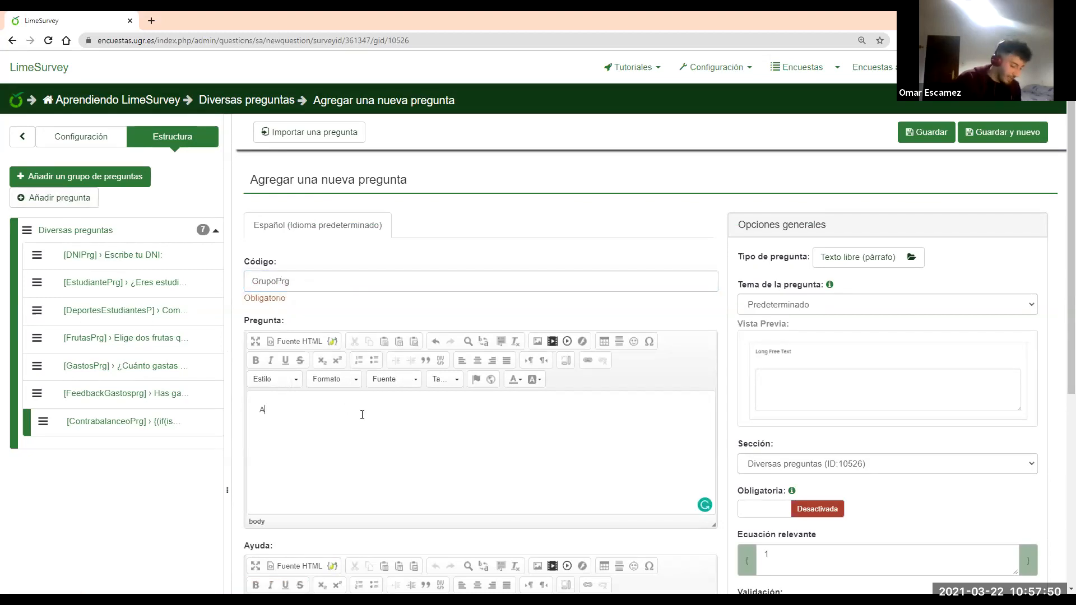
type("Grupo 1")
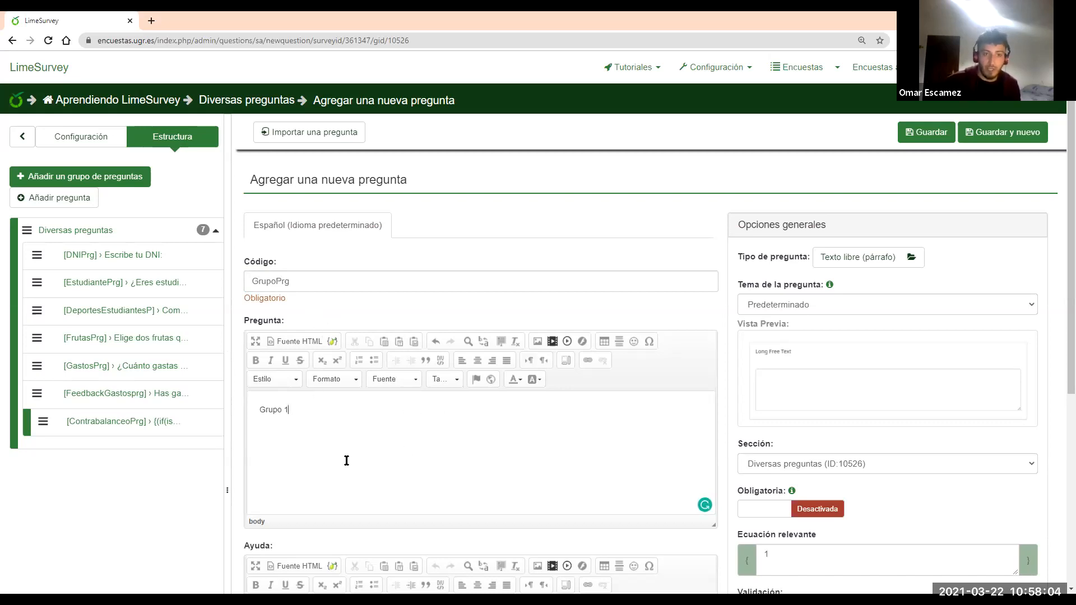
left_click(278, 280)
type("1")
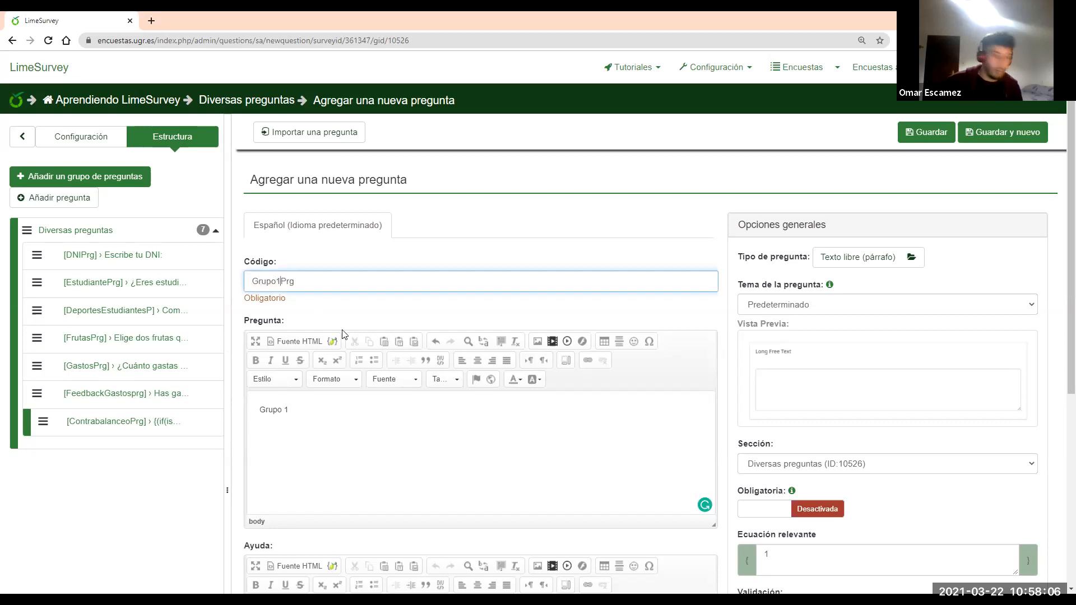
left_click(387, 423)
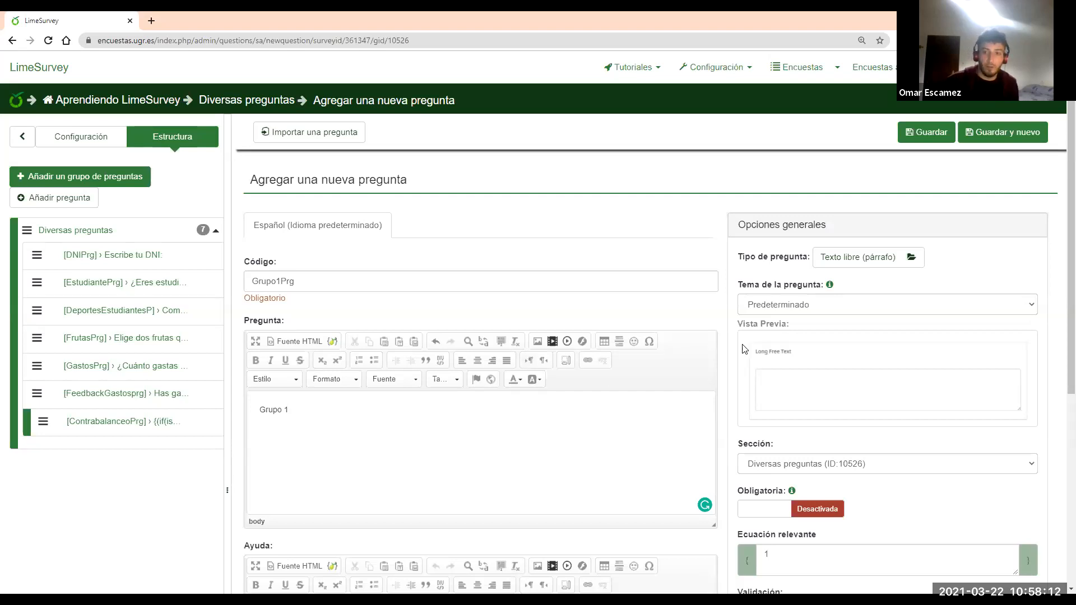
Set the question type to Mostrar texto
scroll(846, 268, "down", 1)
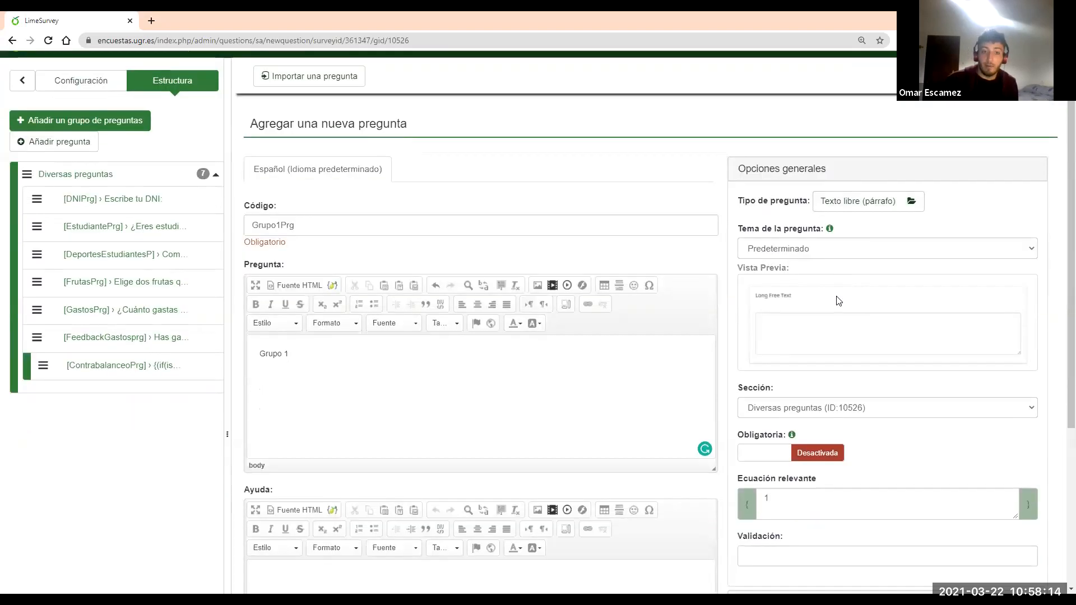
left_click(864, 203)
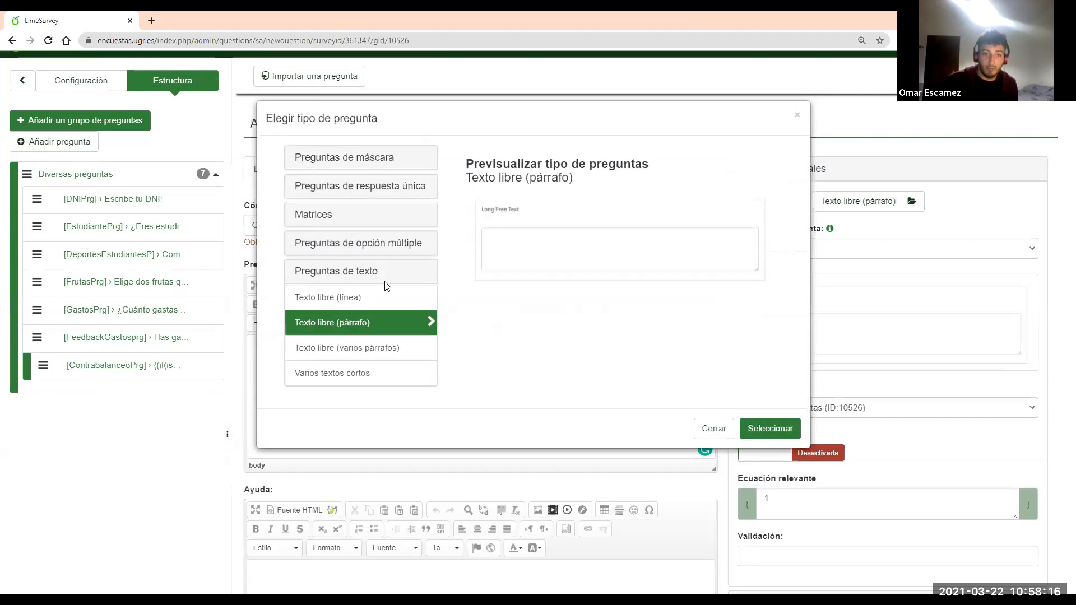
left_click(355, 373)
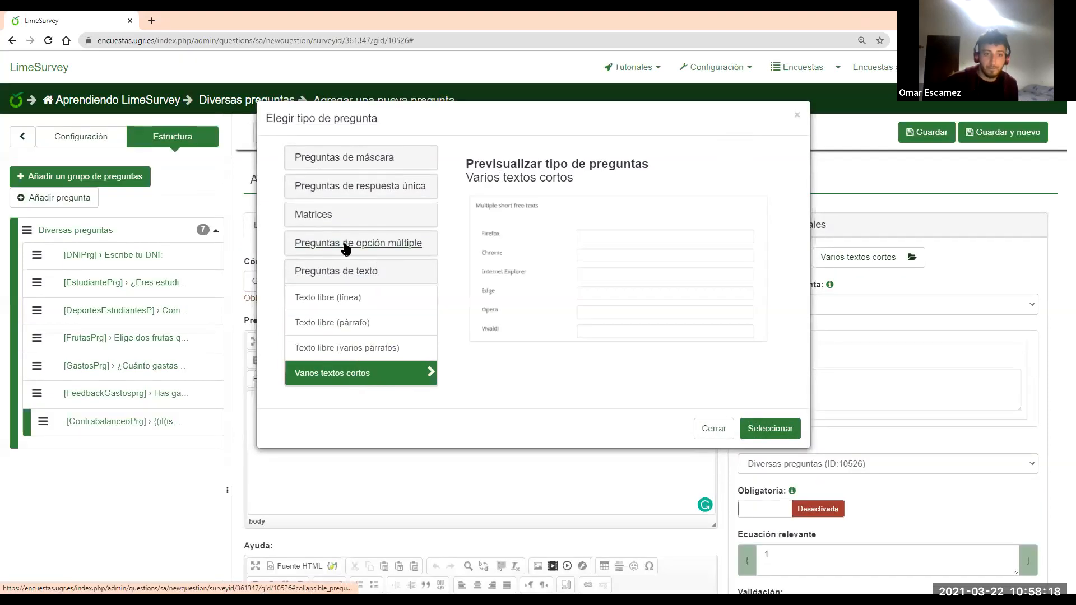
left_click(370, 160)
left_click(322, 307)
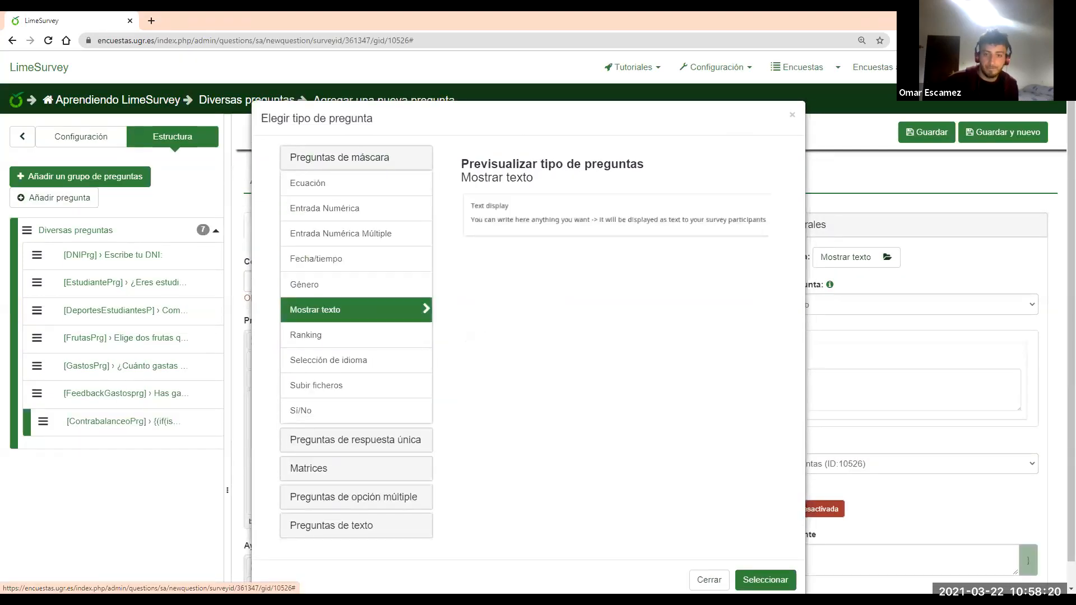
left_click(766, 577)
Hide the help text, set relevance to ContrabalanceoPrg == 1, copy it, and save
scroll(846, 494, "down", 2)
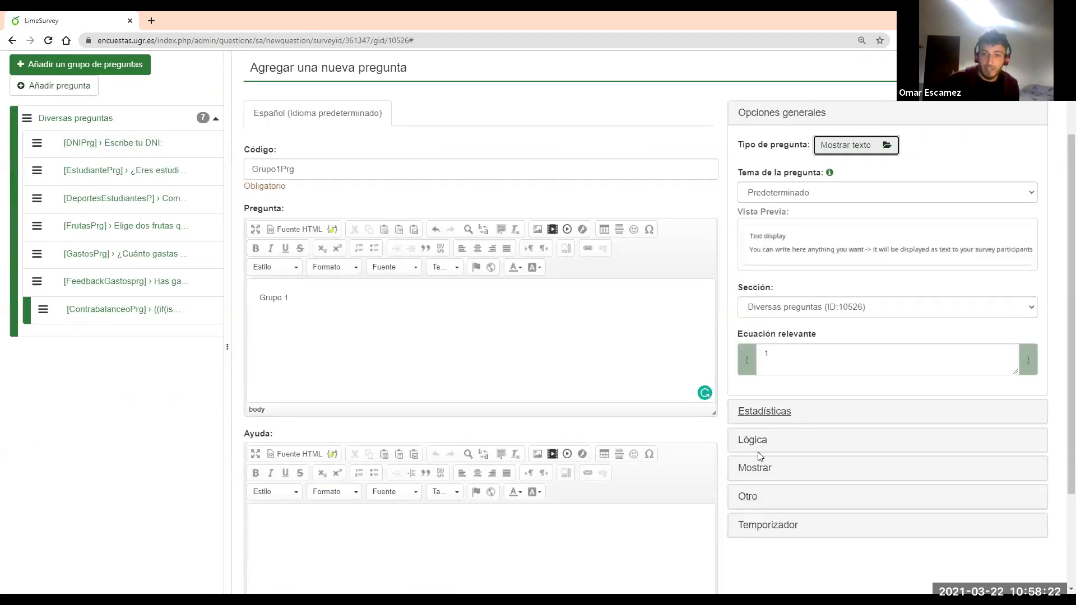
left_click(755, 469)
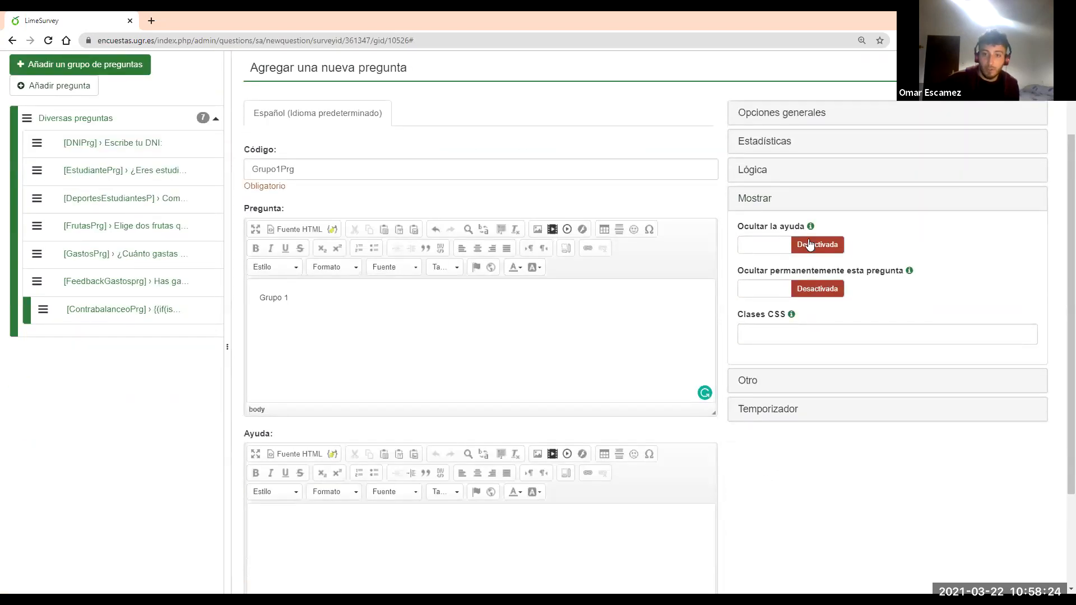
left_click(810, 244)
scroll(913, 295, "up", 2)
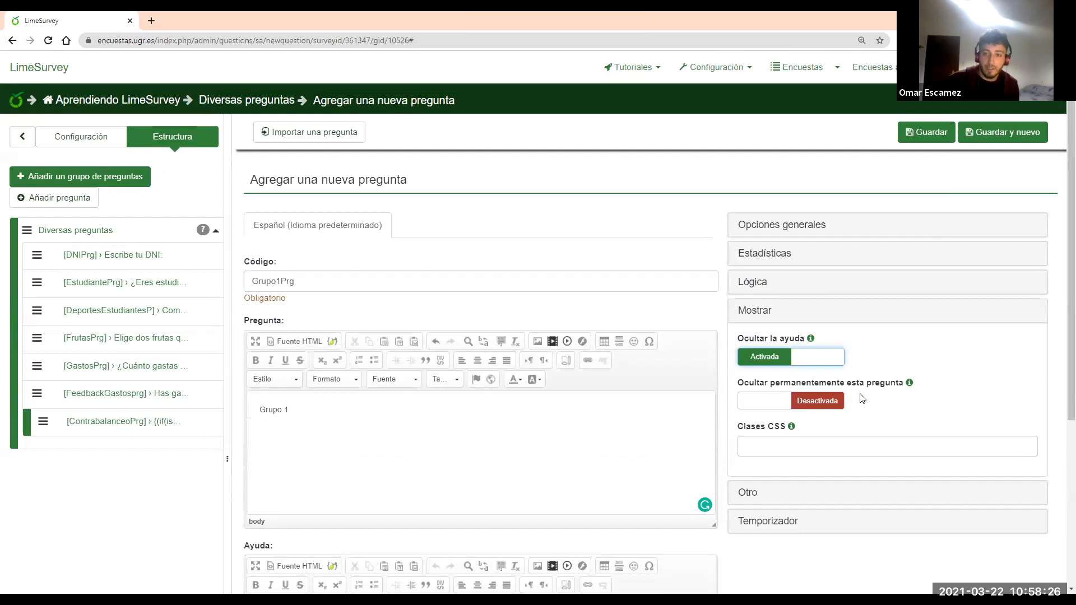
left_click(812, 226)
left_click_drag(772, 468, 735, 469)
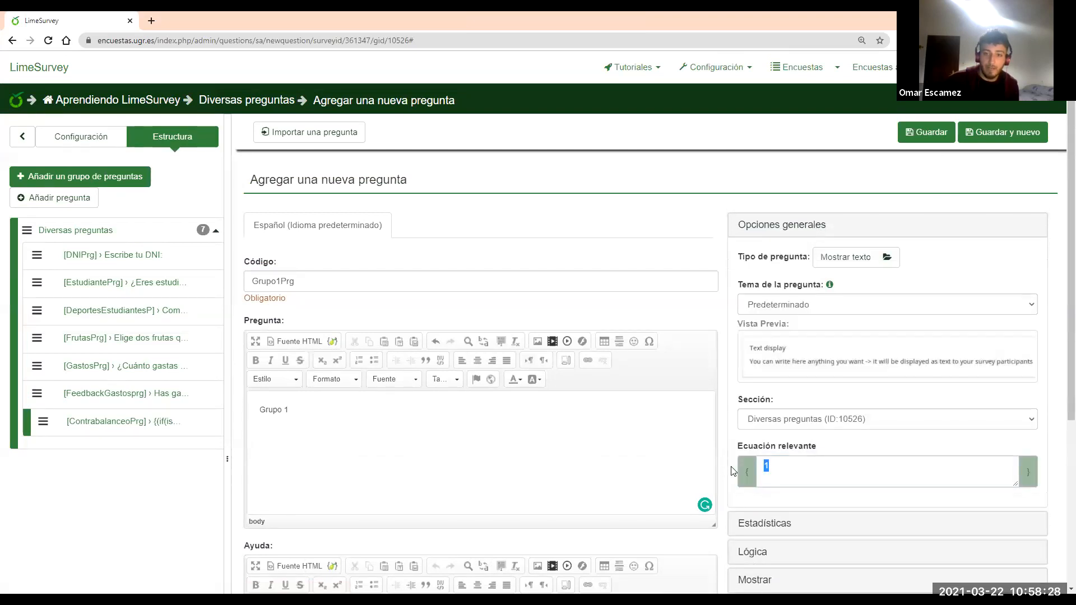
type("C")
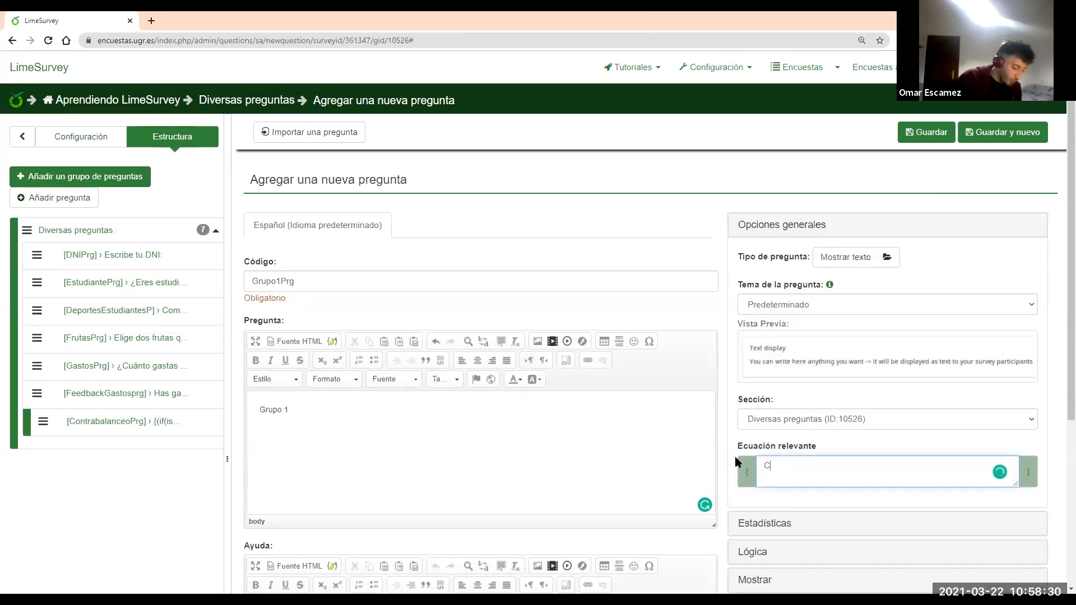
type("ontrabalan")
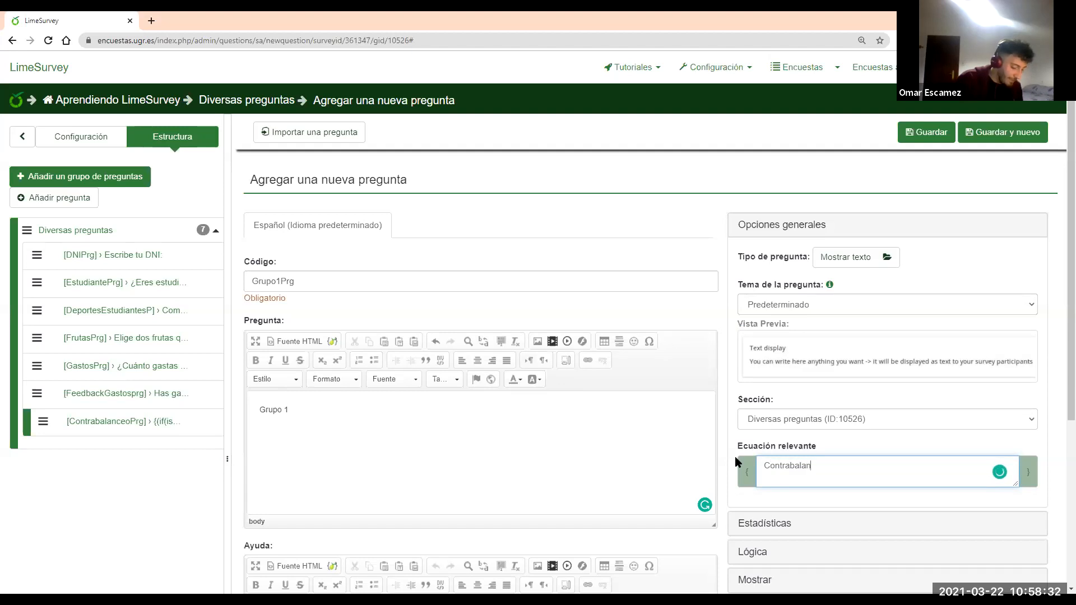
type("ceoPrg == ")
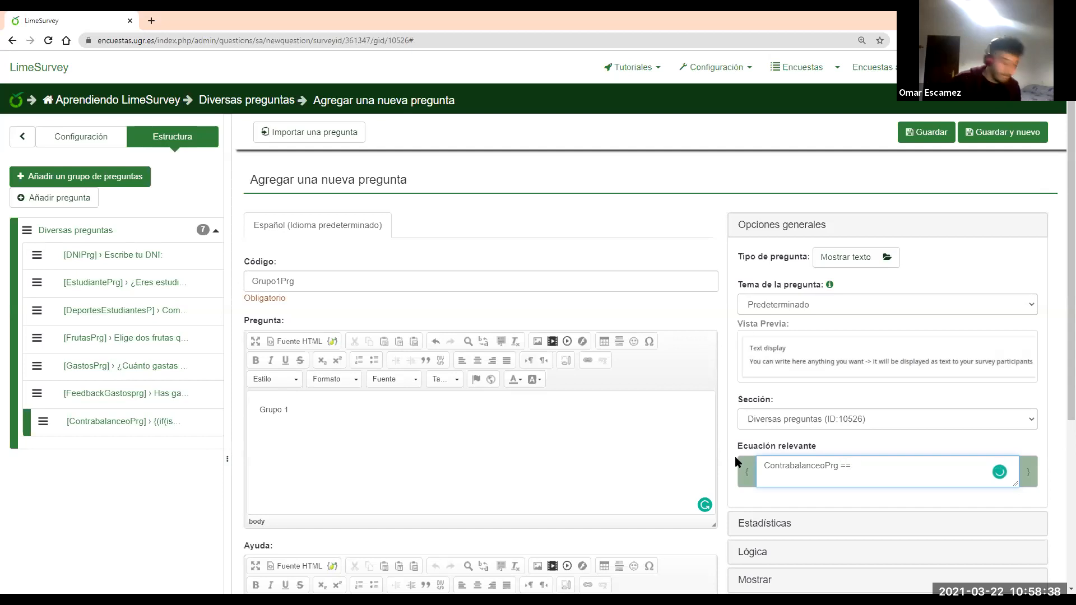
type("1")
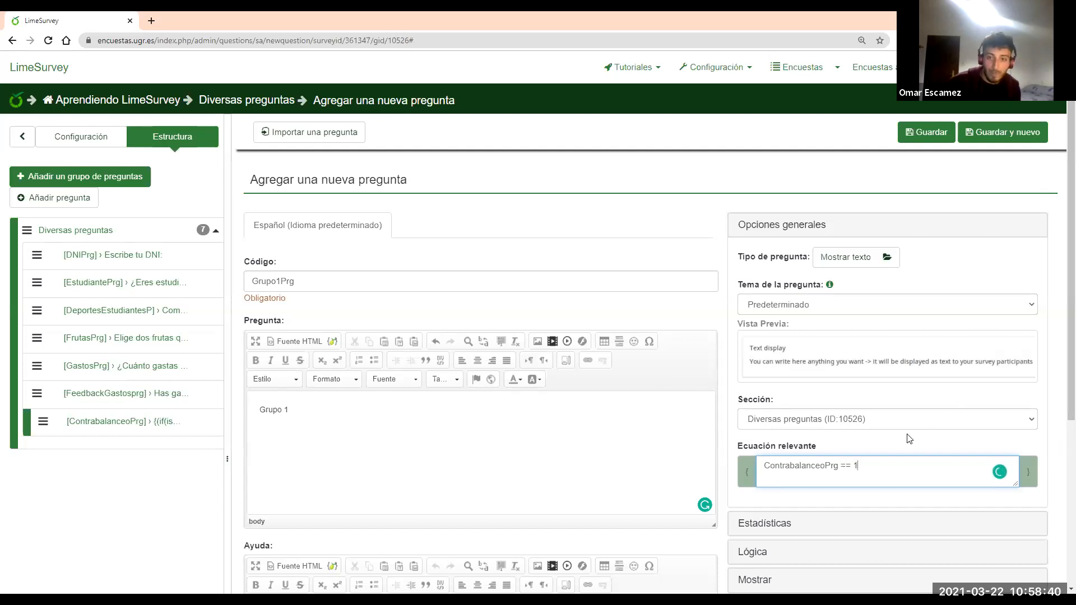
key("ctrl+a")
key("ctrl+c")
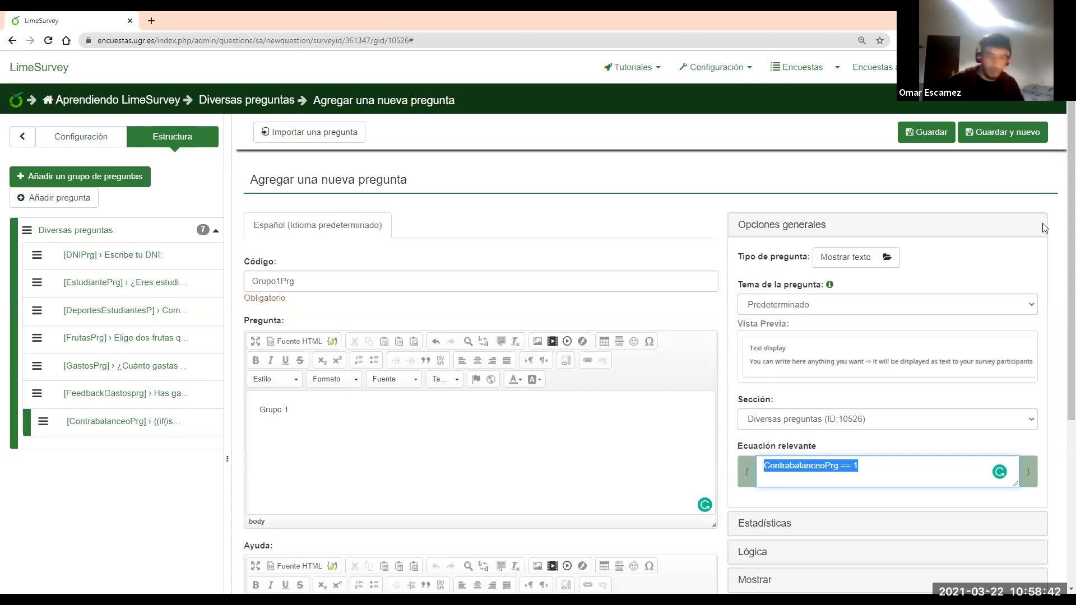
left_click(927, 133)
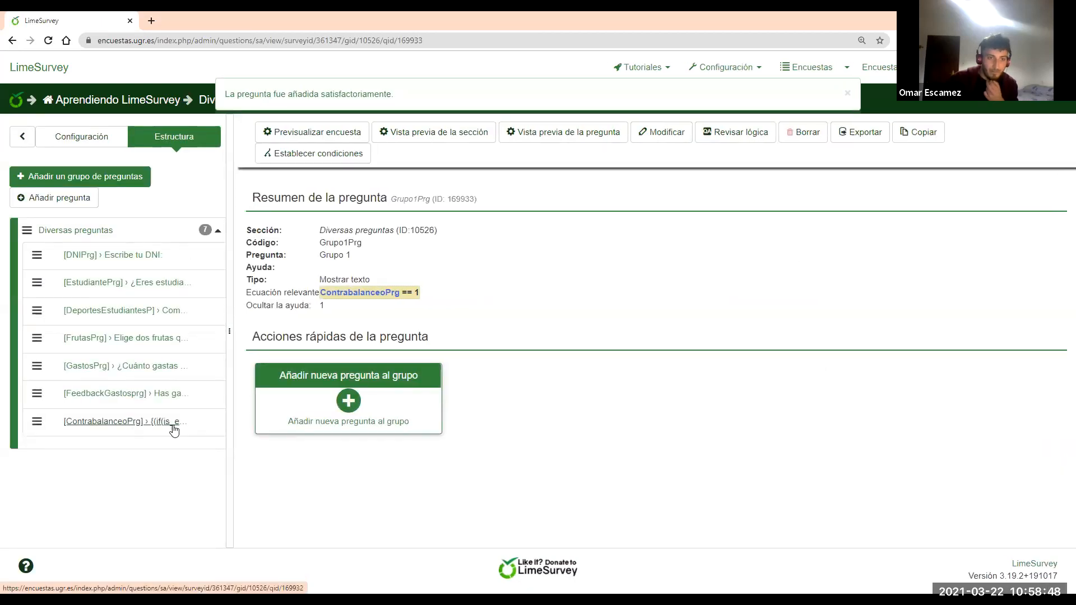
Add a Mostrar texto question coded Grupo2Prg with text 'Grupo2'
left_click(348, 402)
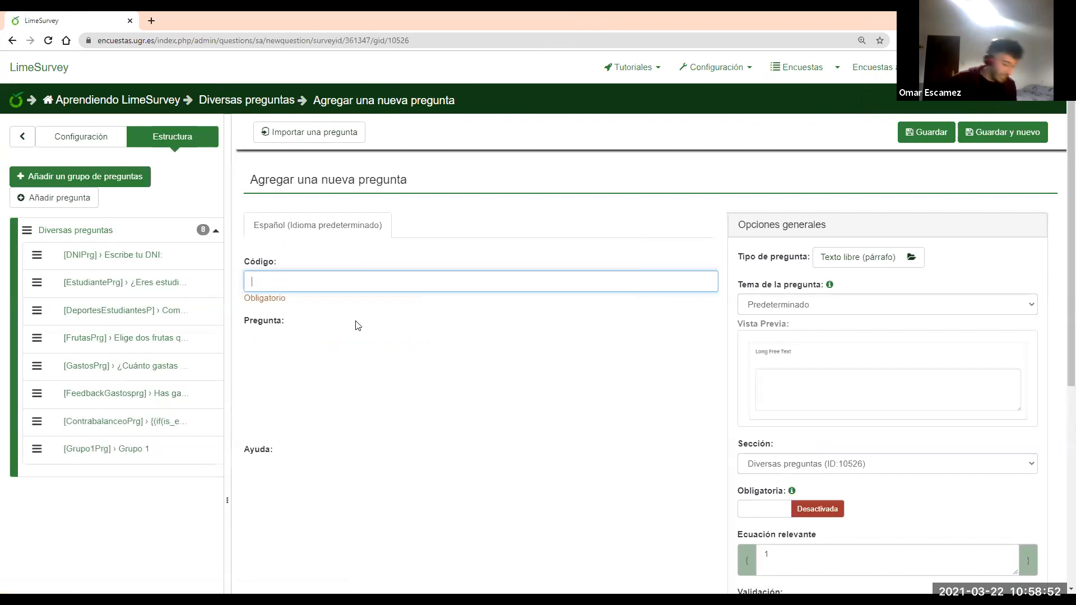
type("Grupo2")
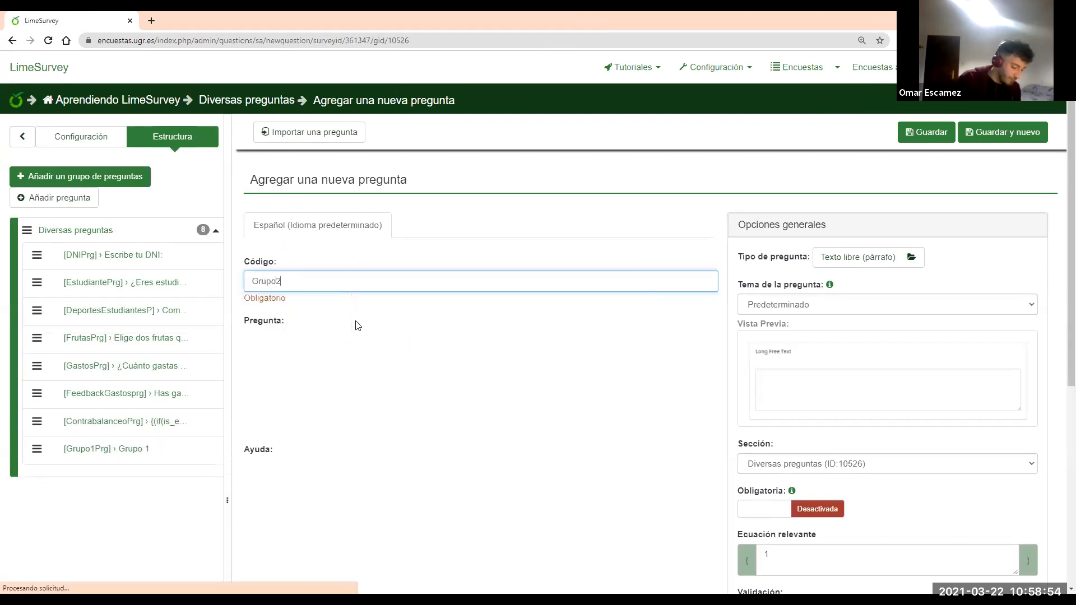
type("Prg")
left_click(395, 454)
type("Grupo2")
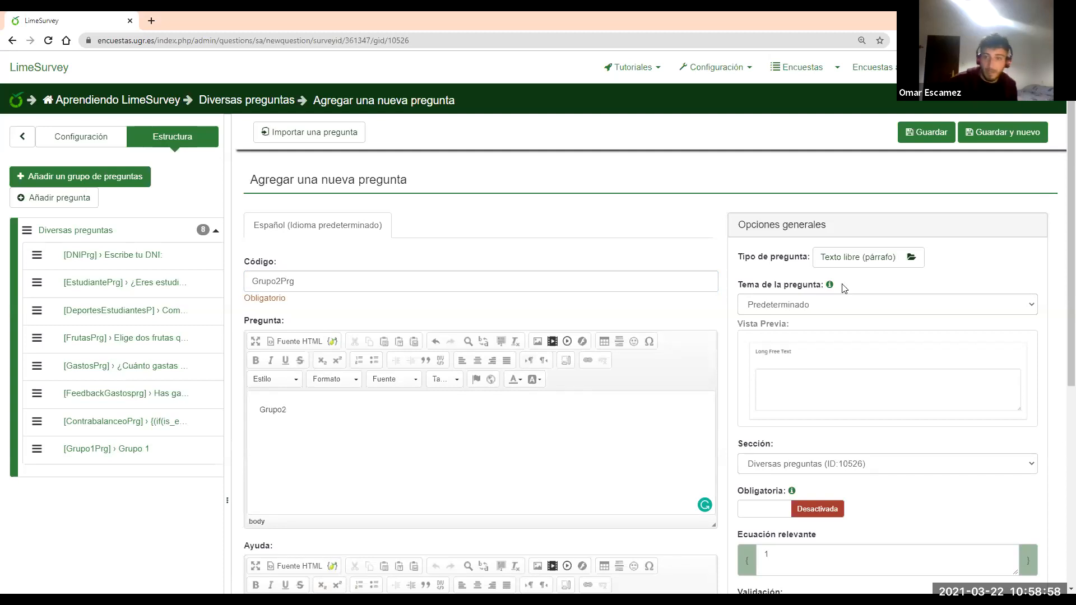
left_click(836, 257)
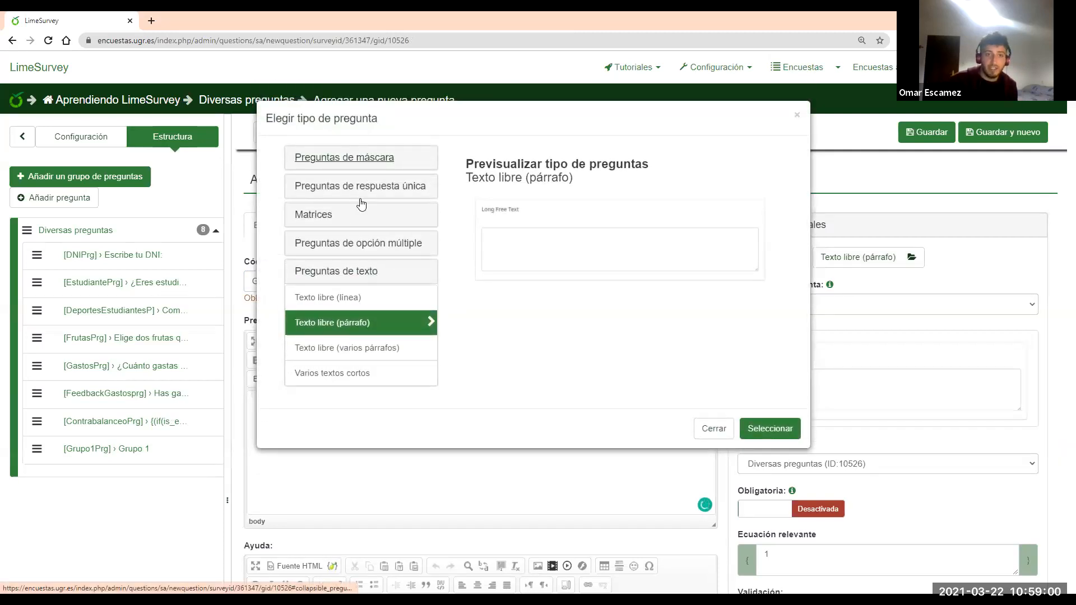
left_click(344, 157)
left_click(336, 310)
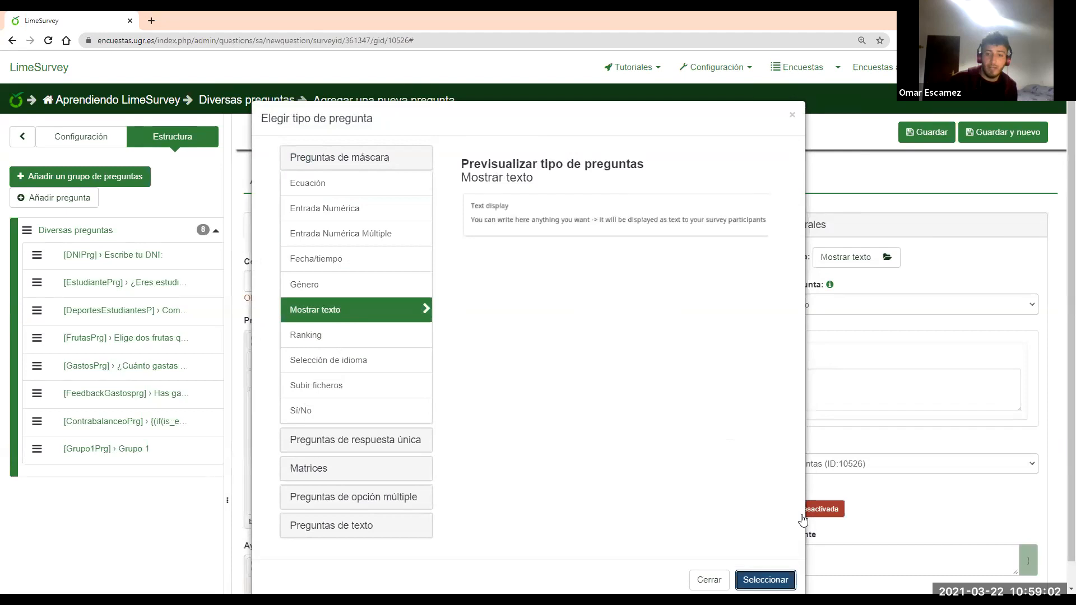
Set relevance to ContrabalanceoPrg == 2, hide the help text, save, and preview the section
scroll(892, 371, "down", 3)
left_click_drag(796, 301, 680, 283)
key("ctrl+v")
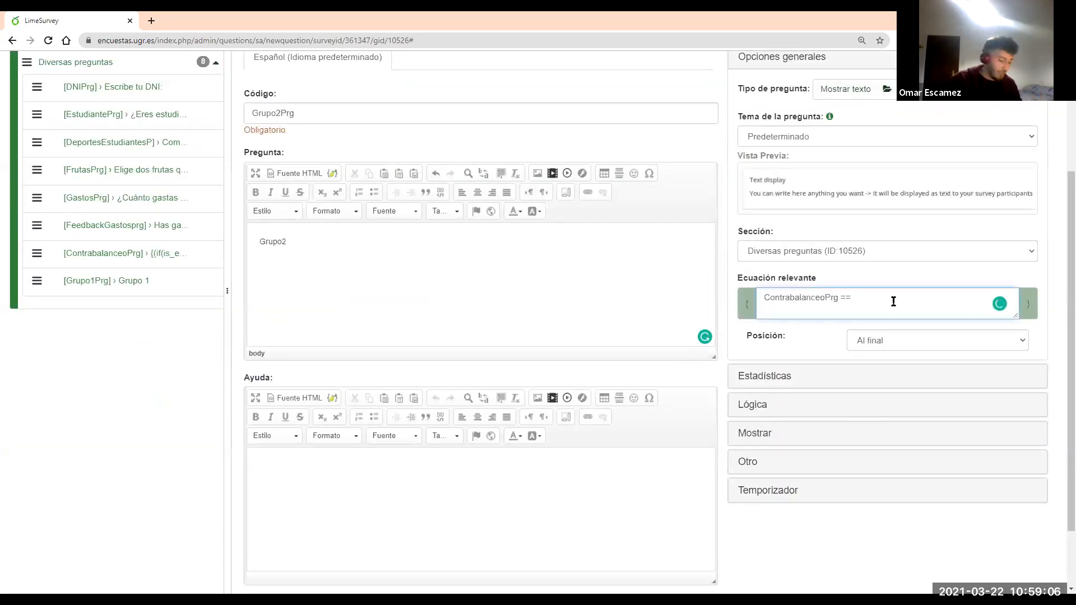
scroll(854, 429, "up", 1)
left_click(762, 488)
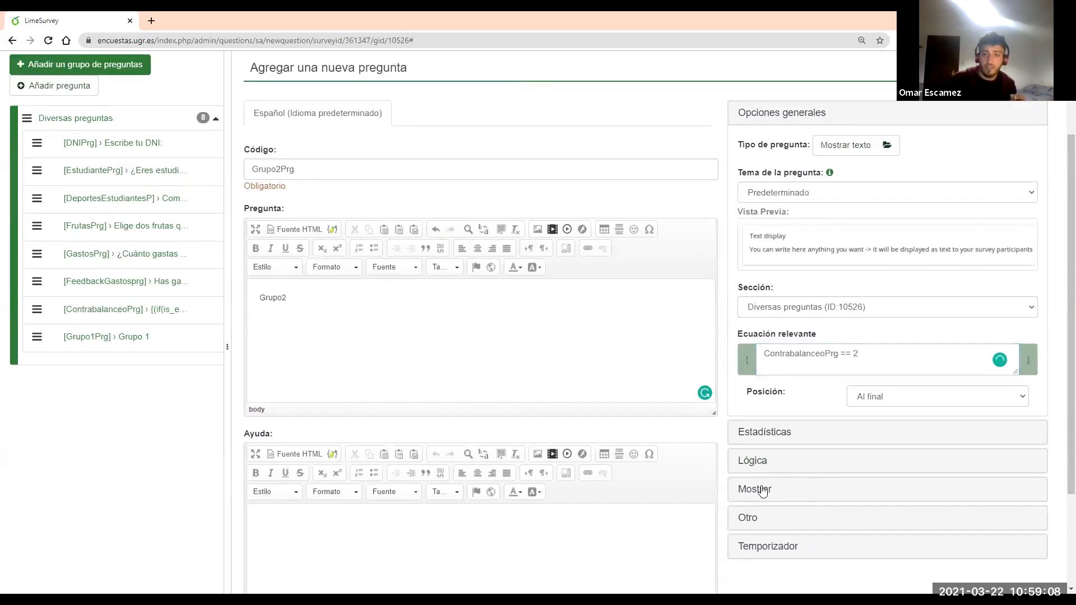
left_click(817, 312)
scroll(884, 149, "up", 2)
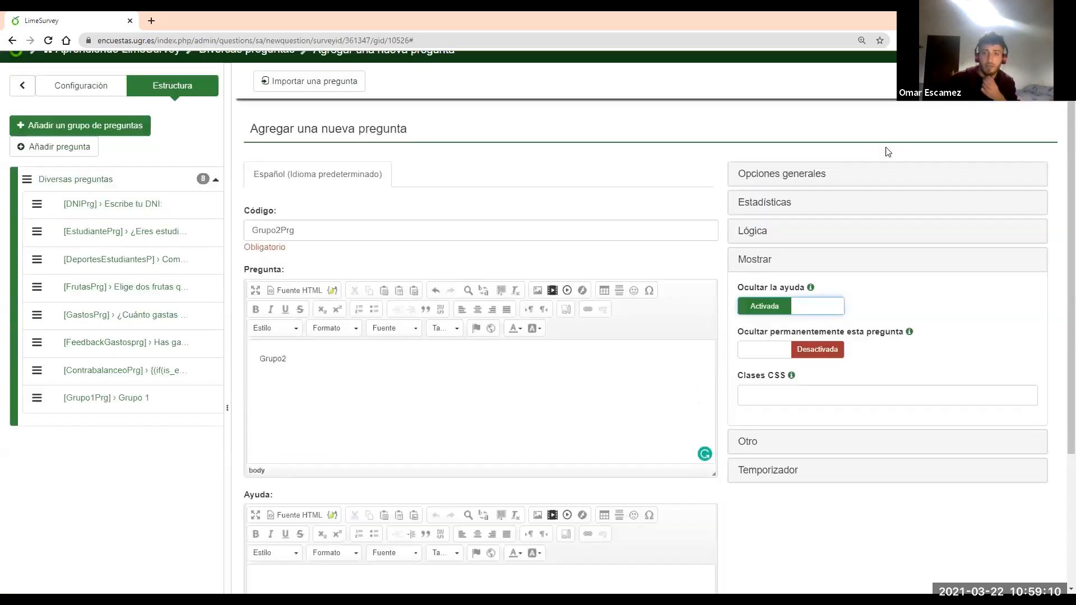
left_click(917, 138)
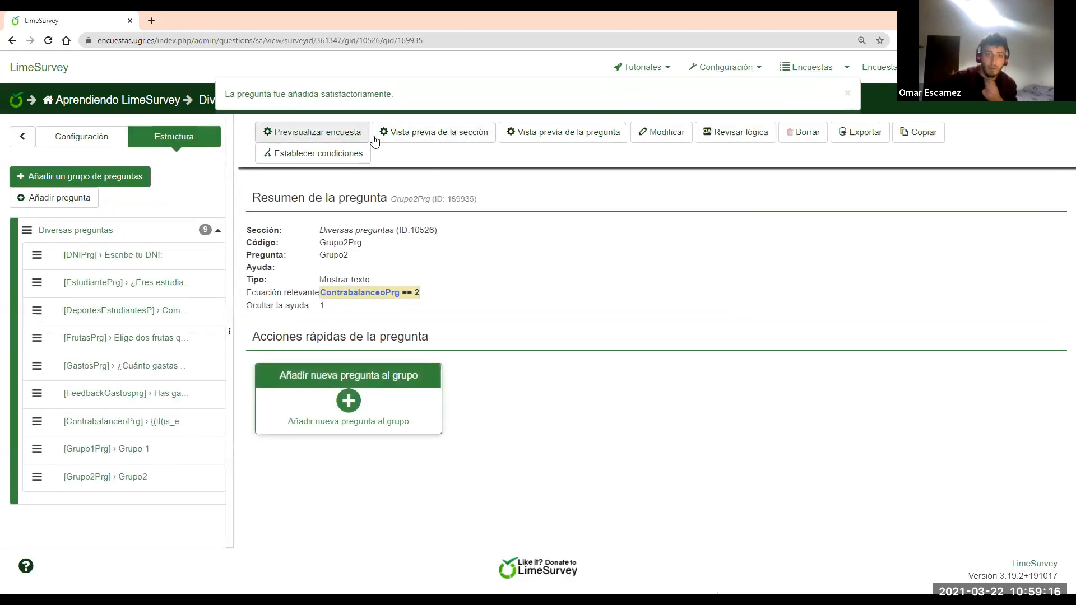
left_click(409, 134)
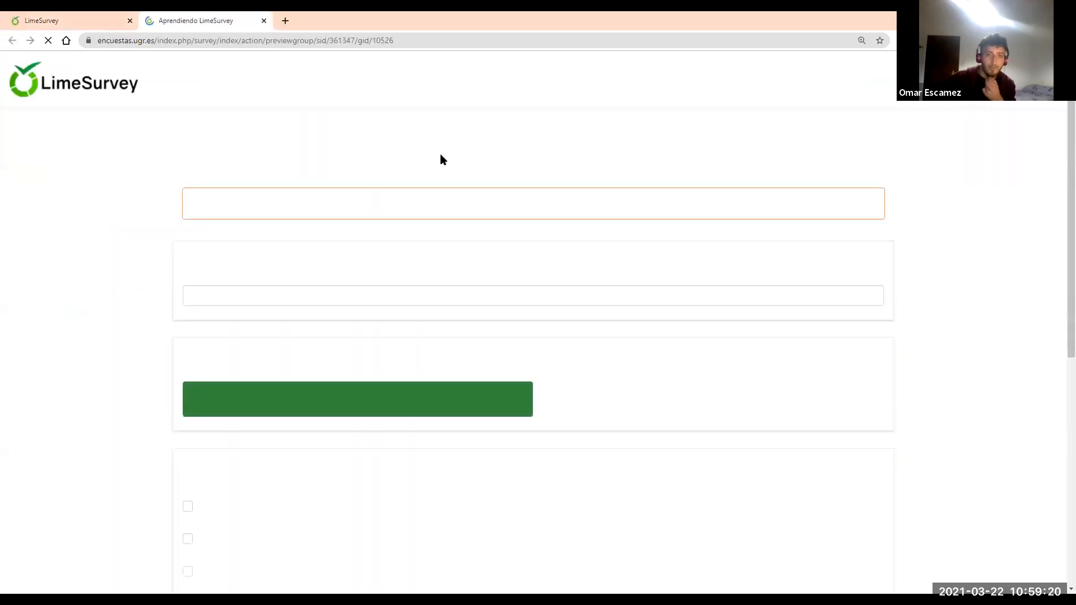
Check that the first section preview shows Grupo 1
scroll(441, 159, "down", 6)
left_click_drag(225, 512, 183, 511)
left_click(258, 510)
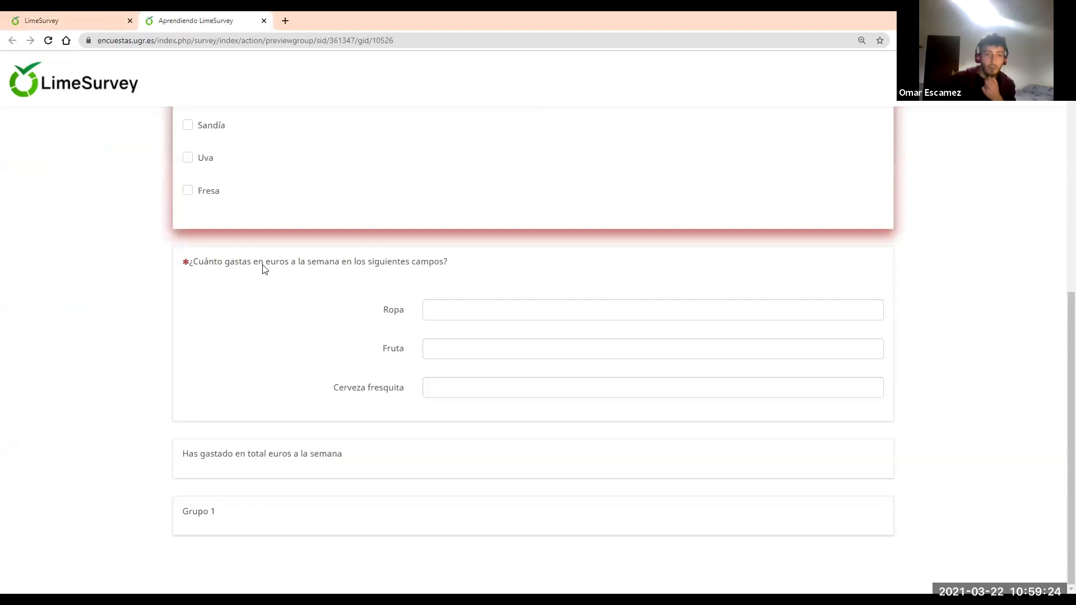
left_click(86, 16)
Open a second preview showing Grupo2, compare both, then close the two preview tabs
left_click(424, 130)
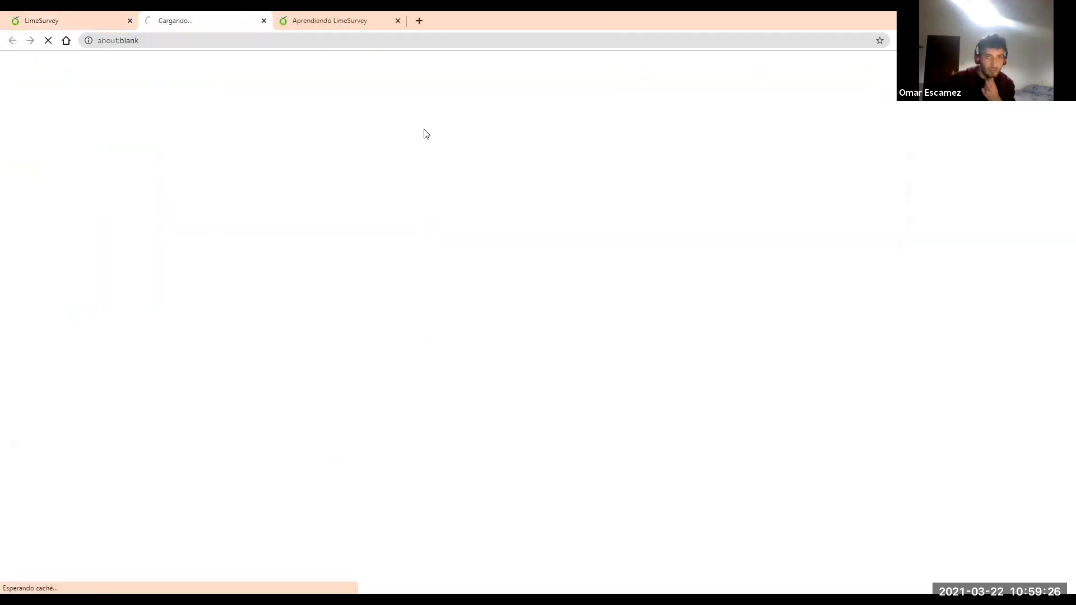
scroll(358, 234, "down", 4)
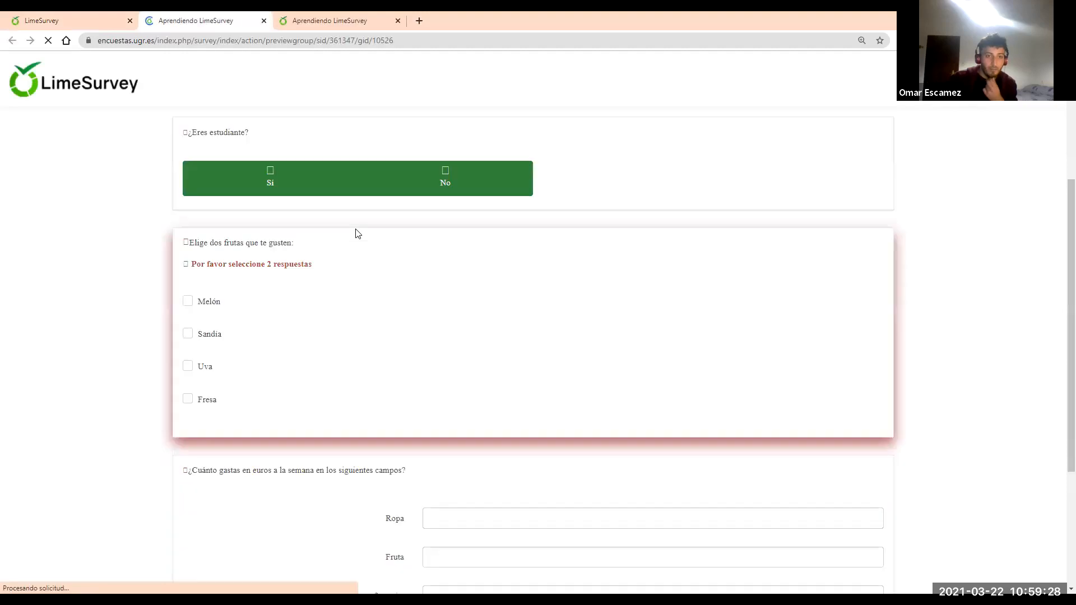
scroll(358, 234, "down", 4)
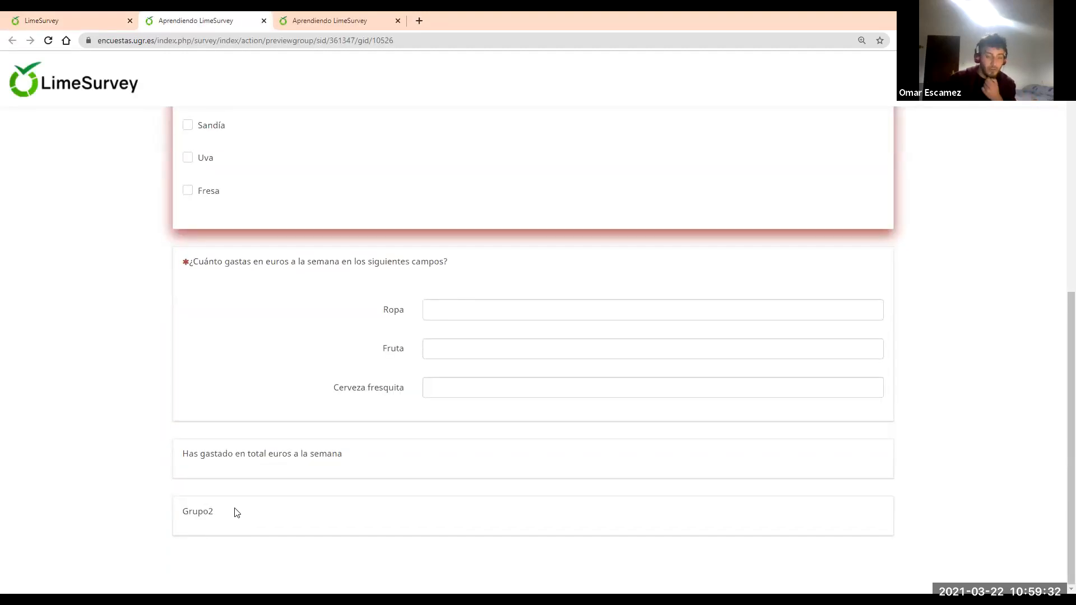
left_click(308, 15)
left_click(188, 17)
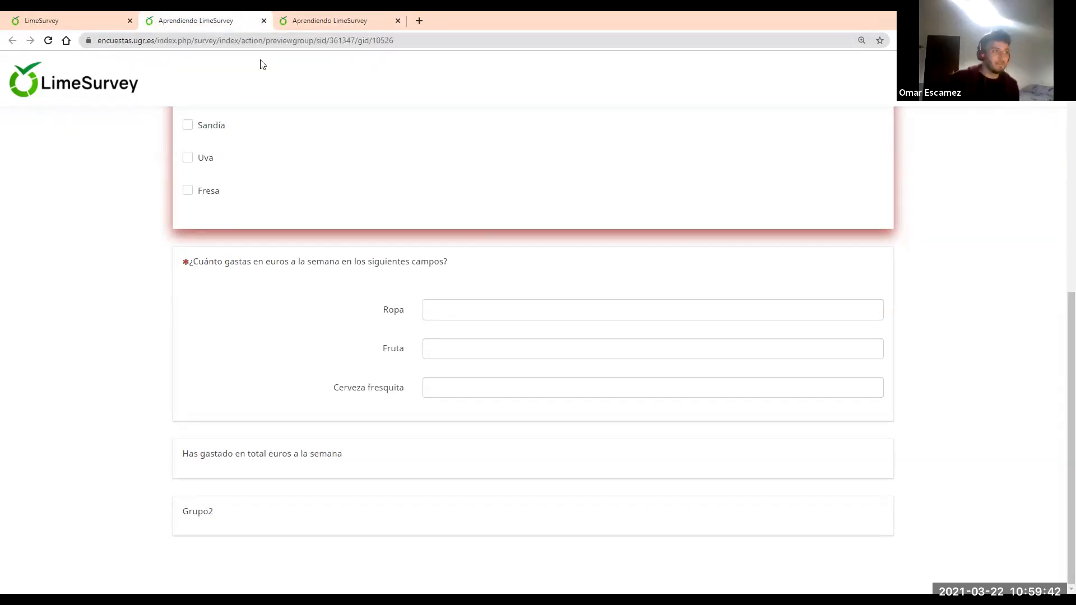
left_click(264, 21)
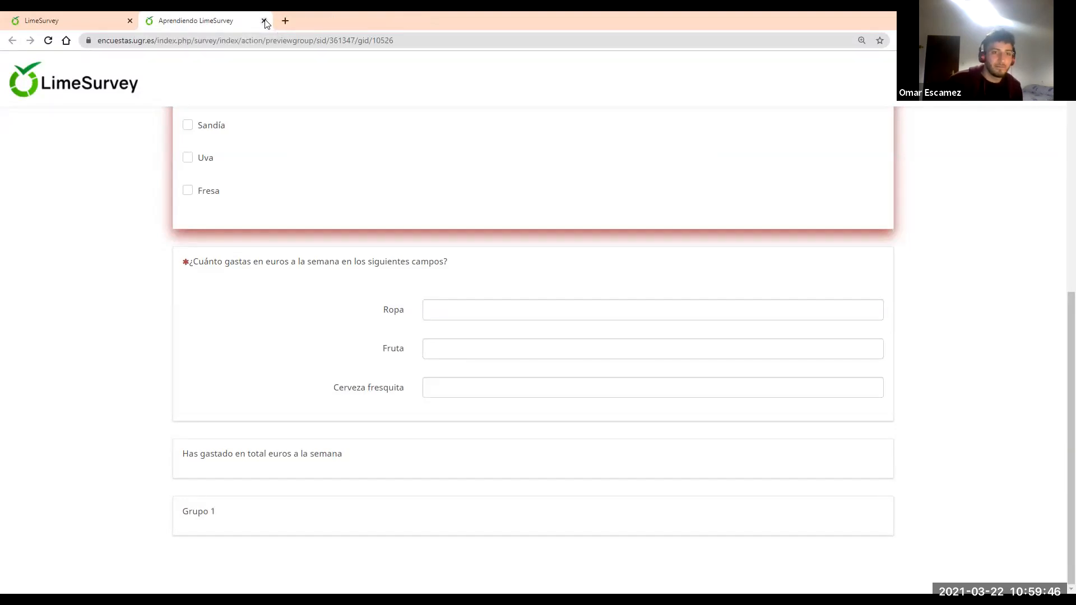
left_click(263, 21)
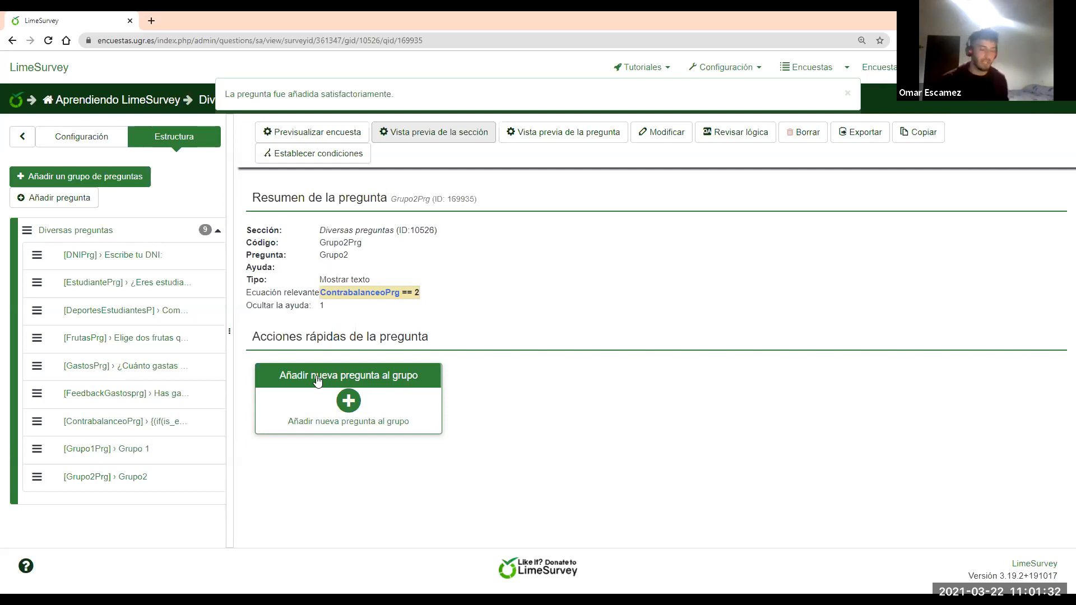
Open Añadir nueva pregunta al grupo from the Grupo2Prg summary
left_click(348, 402)
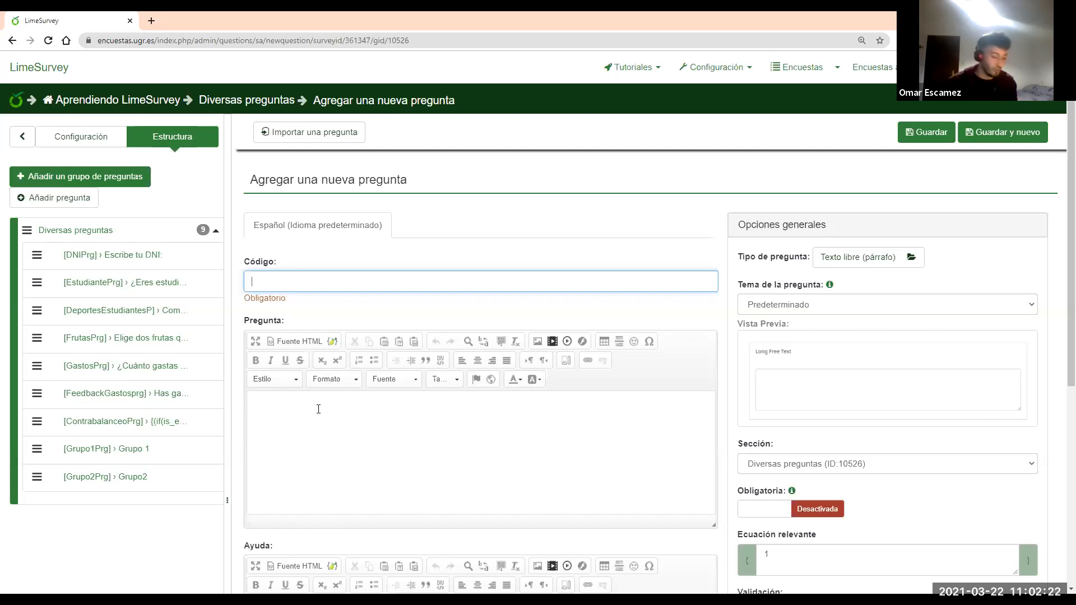
Create question CodigoPrg with text 'Escribe tu codigo:' as single-line free text
type("Codigo")
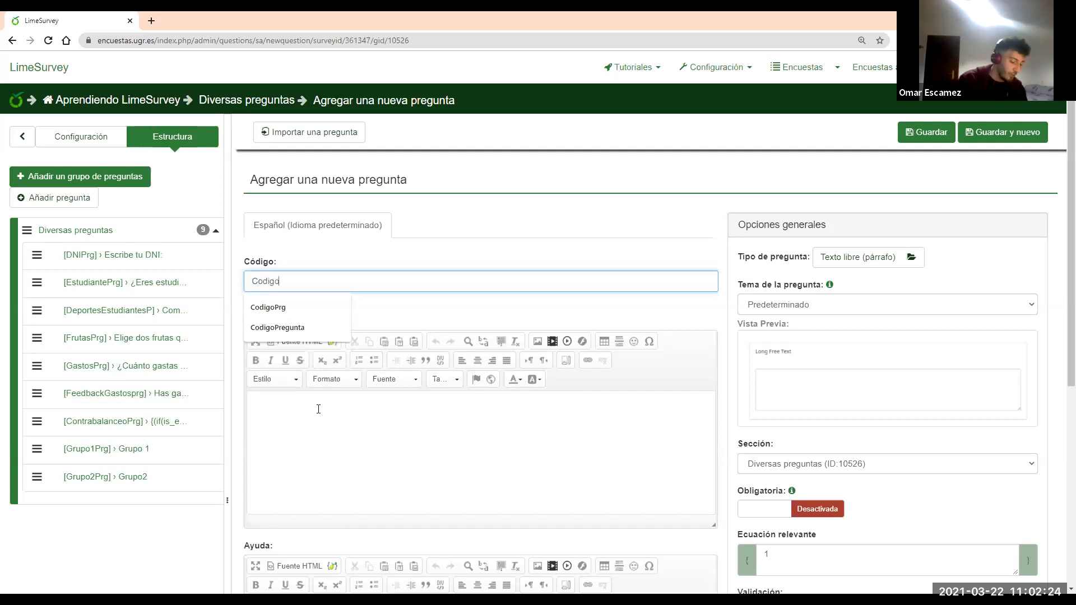
type("Prg")
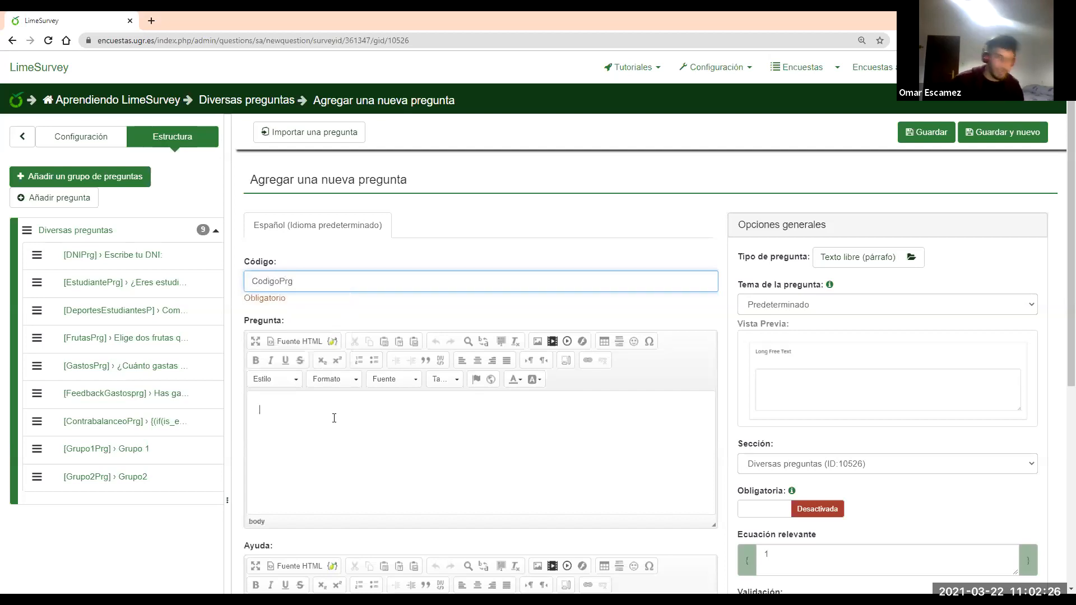
left_click(333, 418)
type("Escribe t")
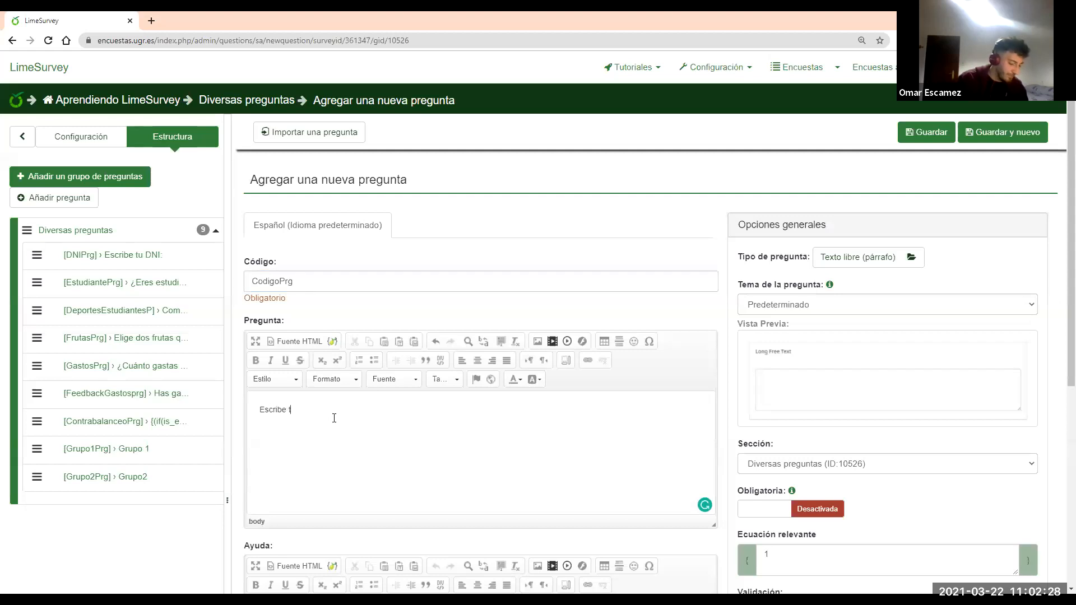
type("u codigo:")
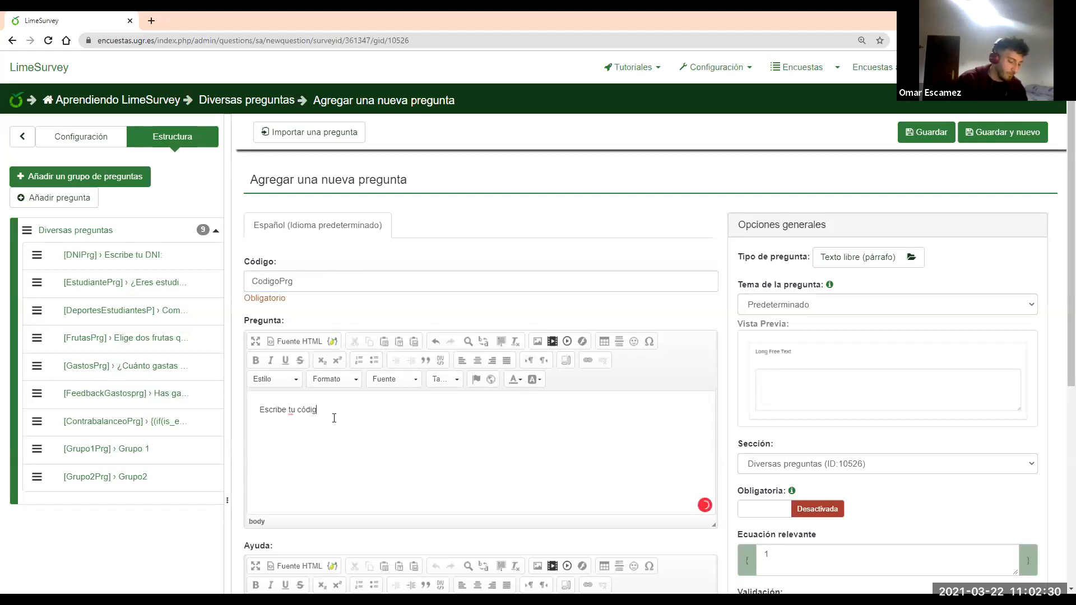
left_click(890, 261)
left_click(372, 303)
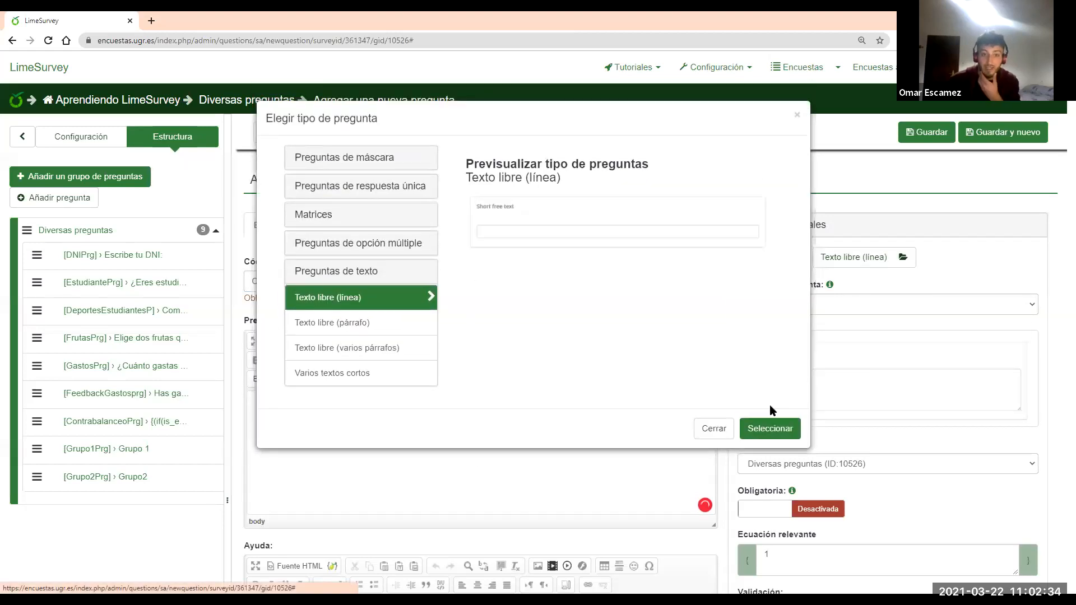
left_click(770, 428)
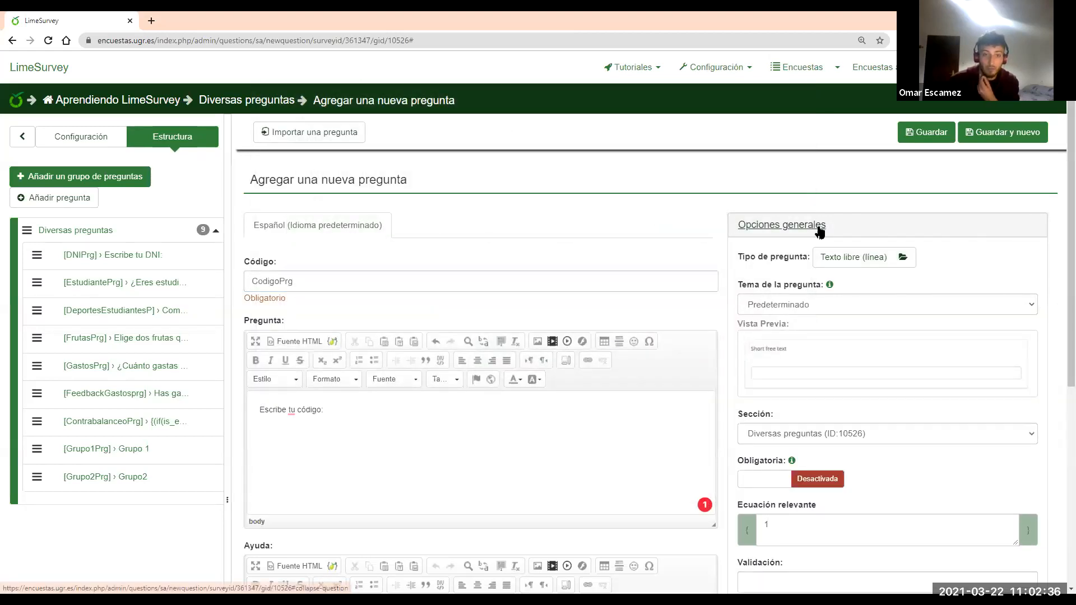
Save CodigoPrg and drag it to the top of the Estructura list
left_click(819, 231)
left_click(760, 342)
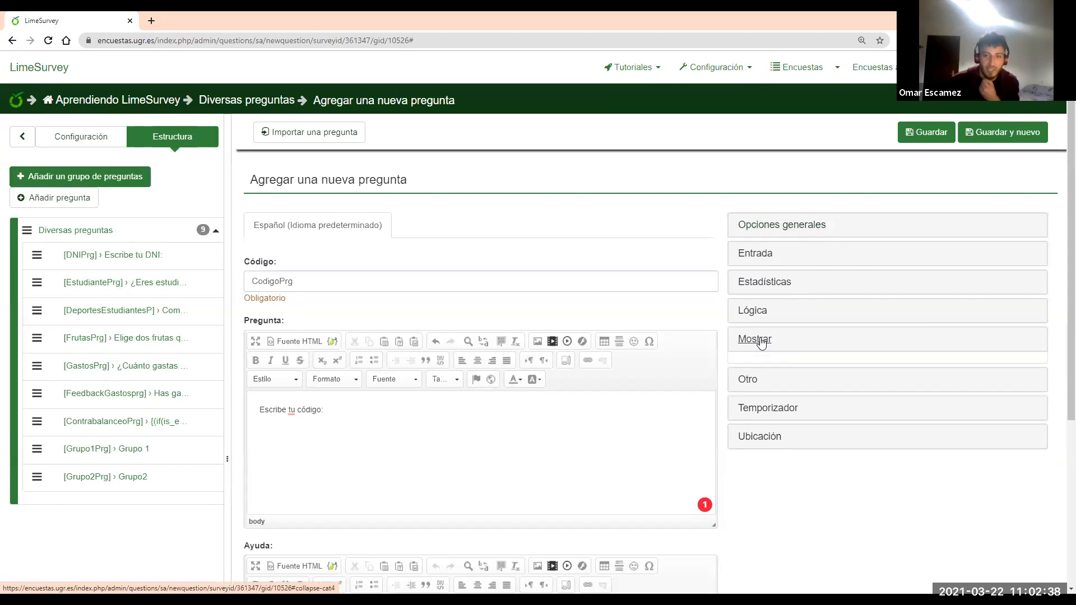
scroll(850, 392, "down", 4)
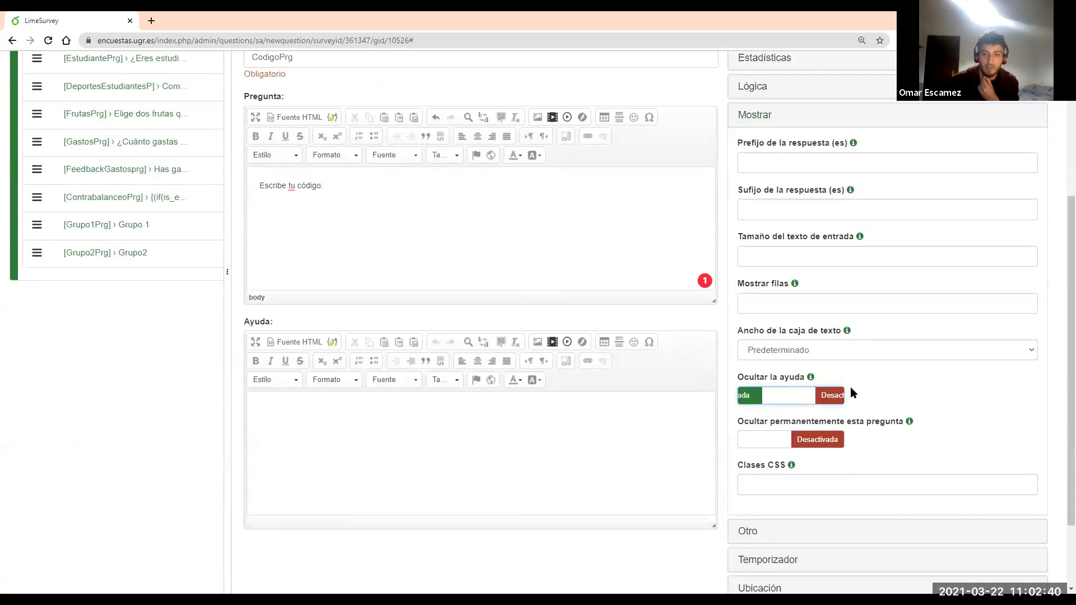
scroll(851, 392, "up", 4)
left_click(758, 283)
left_click(924, 76)
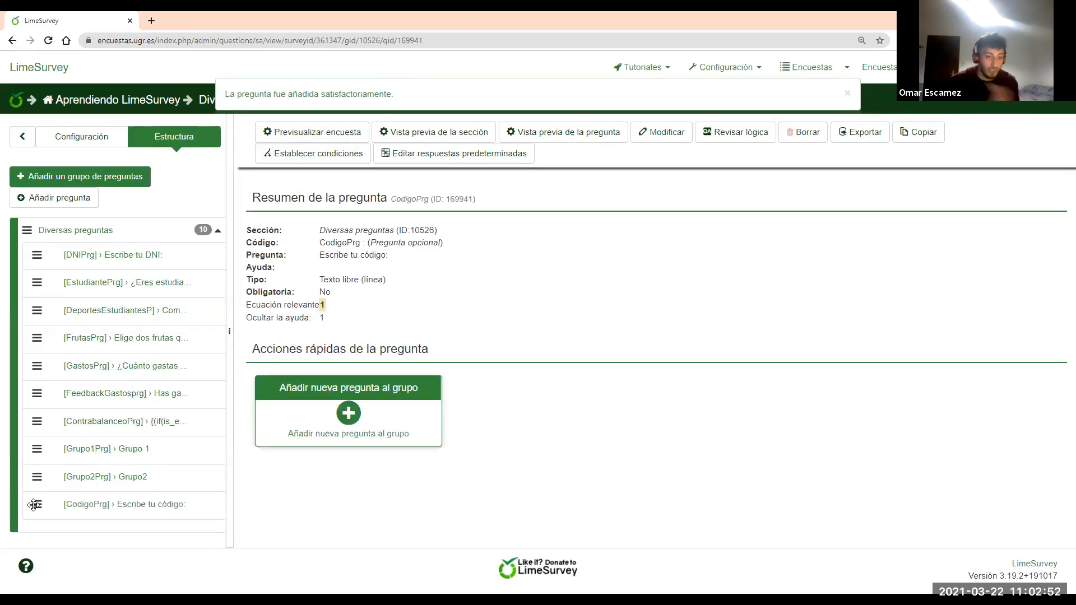
left_click_drag(43, 456, 50, 337)
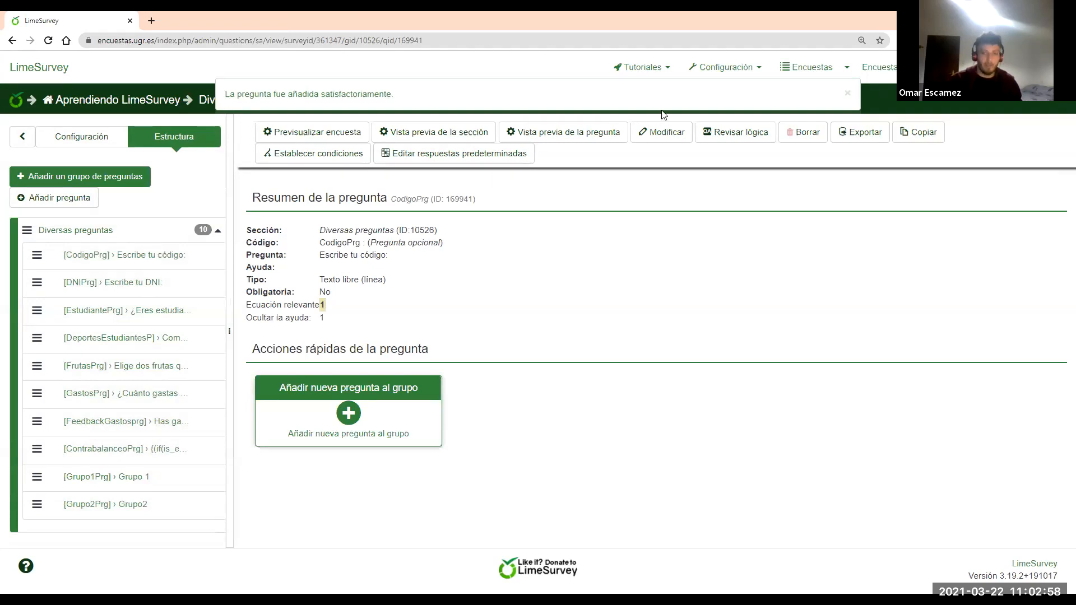
left_click(847, 95)
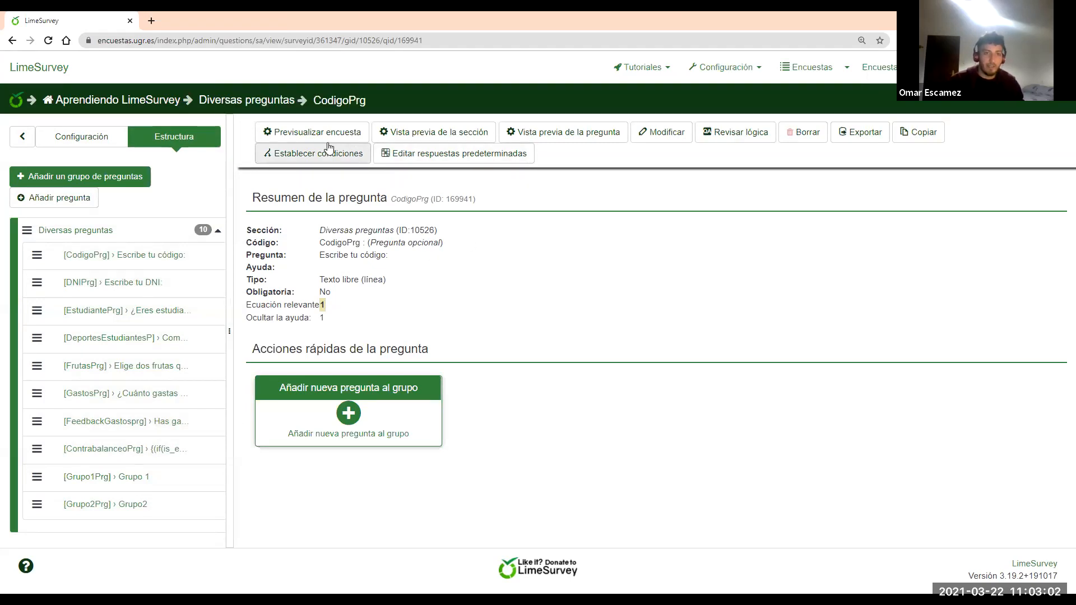
Activate Aprendiendo LimeSurvey with Guardar y Activar encuesta, keeping it open-access (No, gracias)
left_click(124, 102)
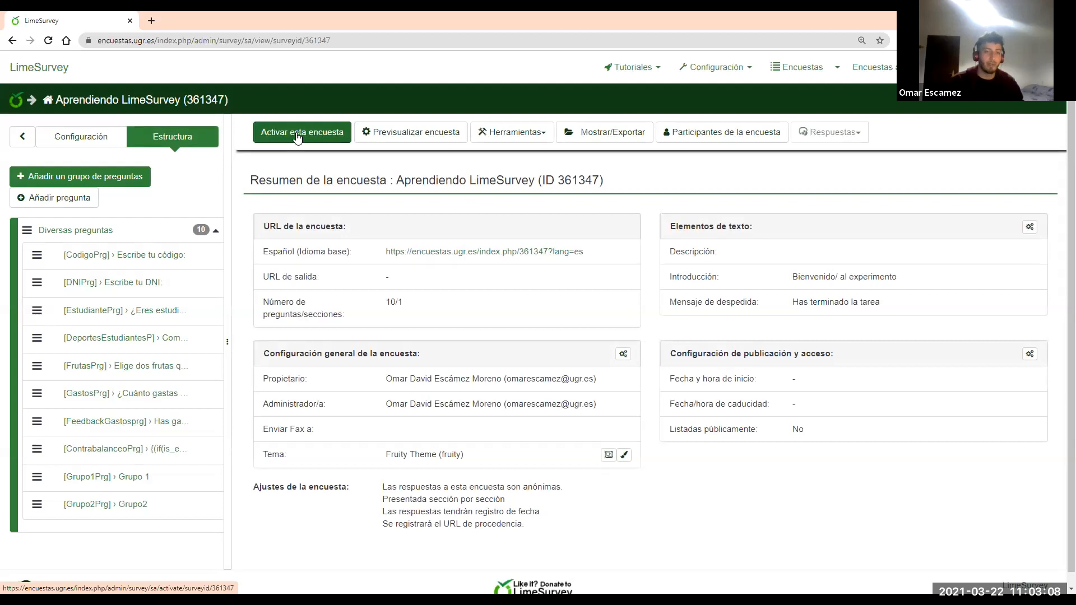
left_click(333, 140)
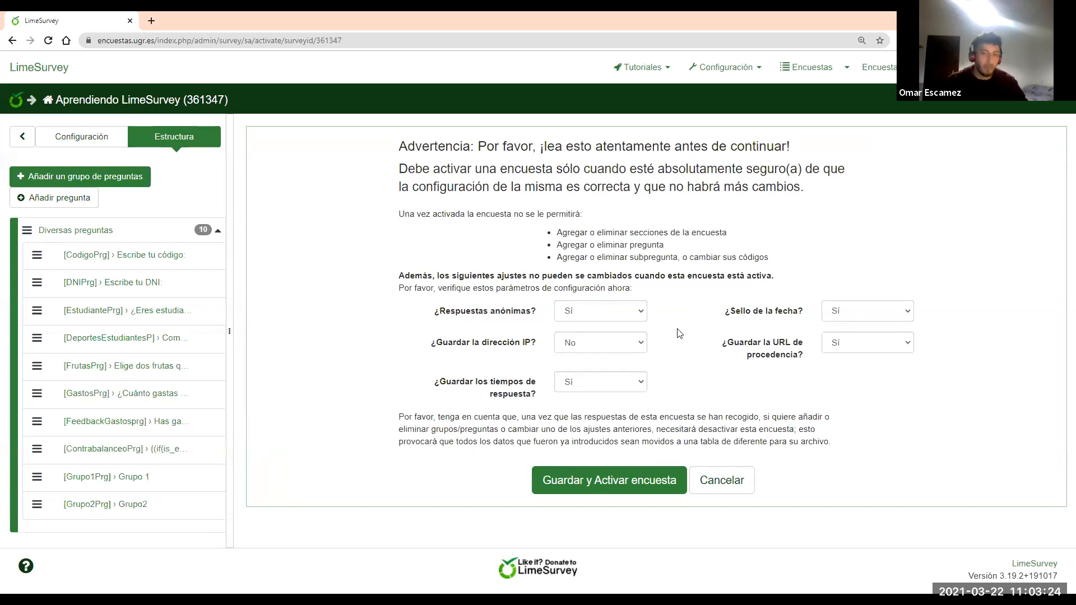
left_click(619, 482)
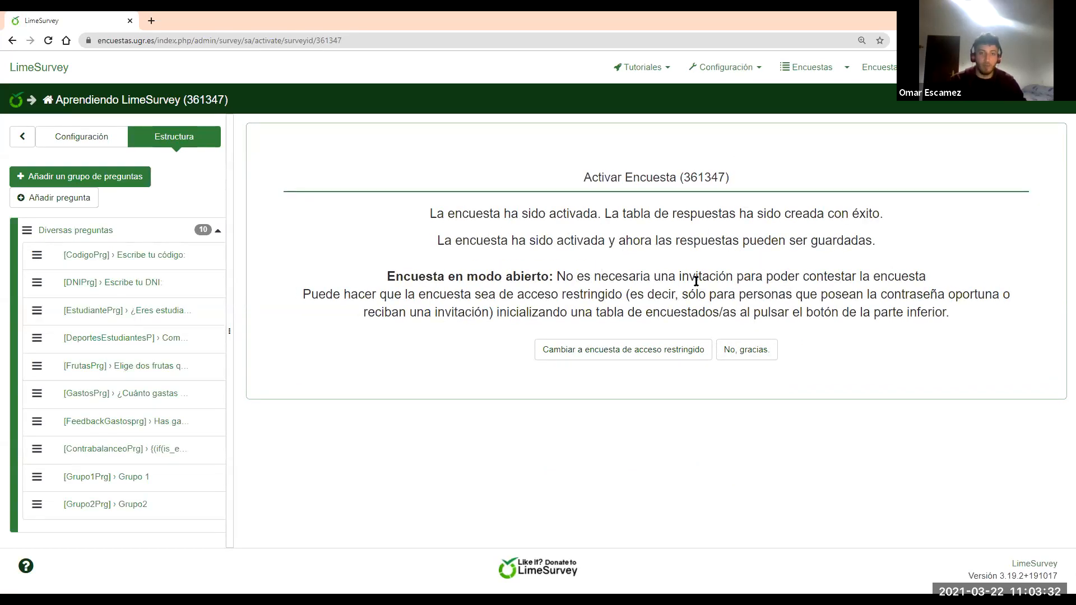
left_click(764, 352)
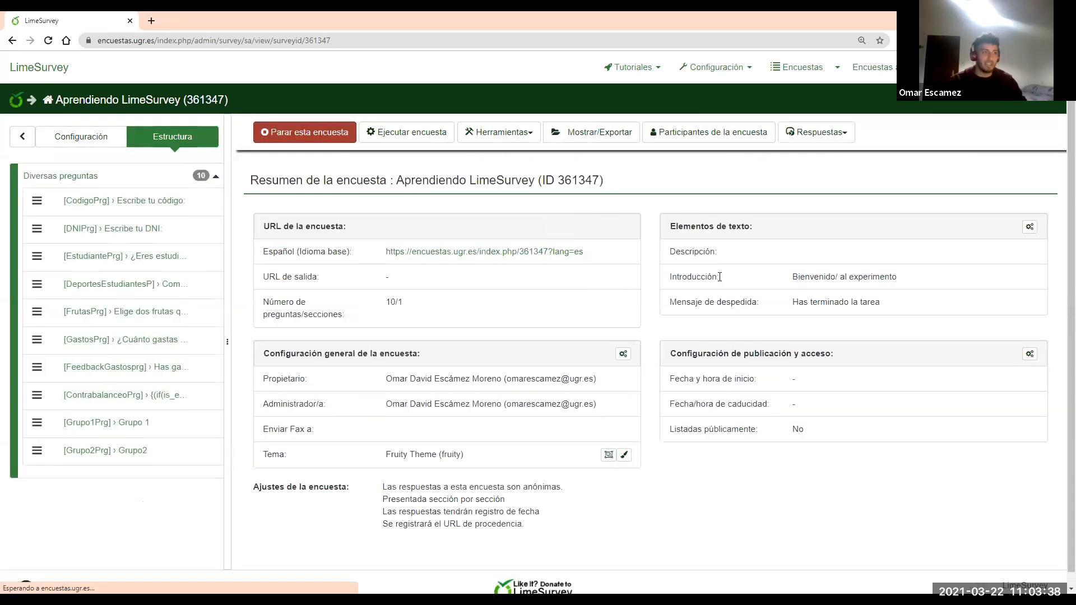
Copy the Aprendiendo LimeSurvey public survey link address
right_click(486, 260)
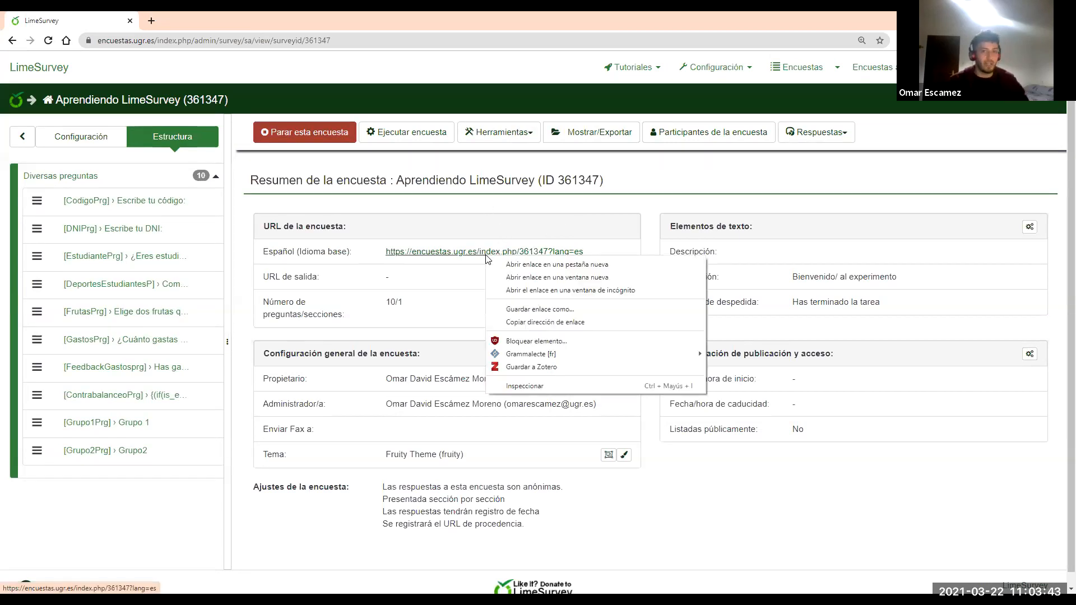
left_click(524, 323)
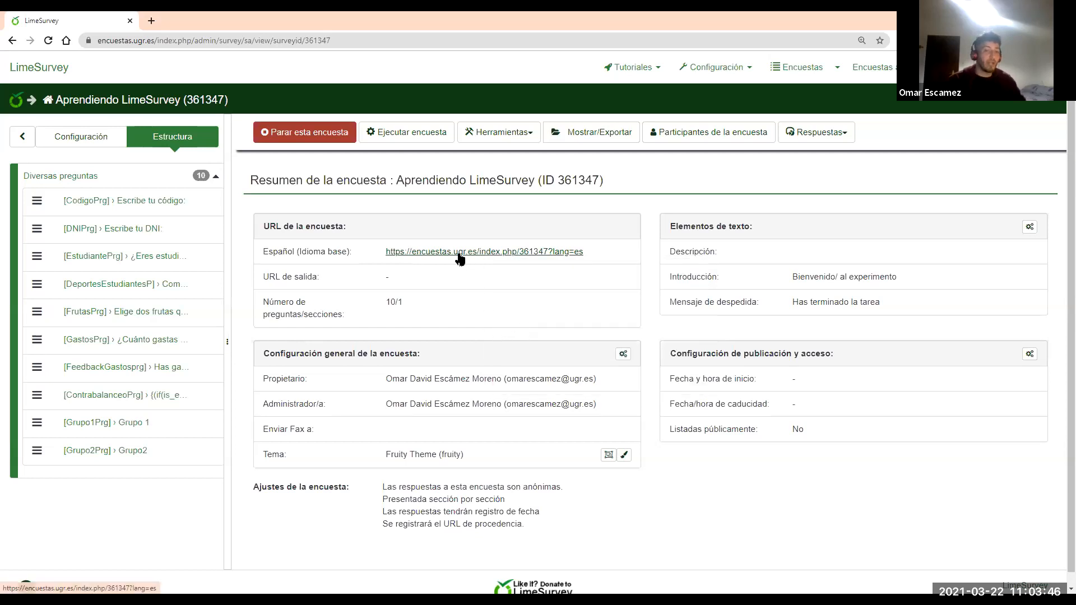
left_click(113, 104)
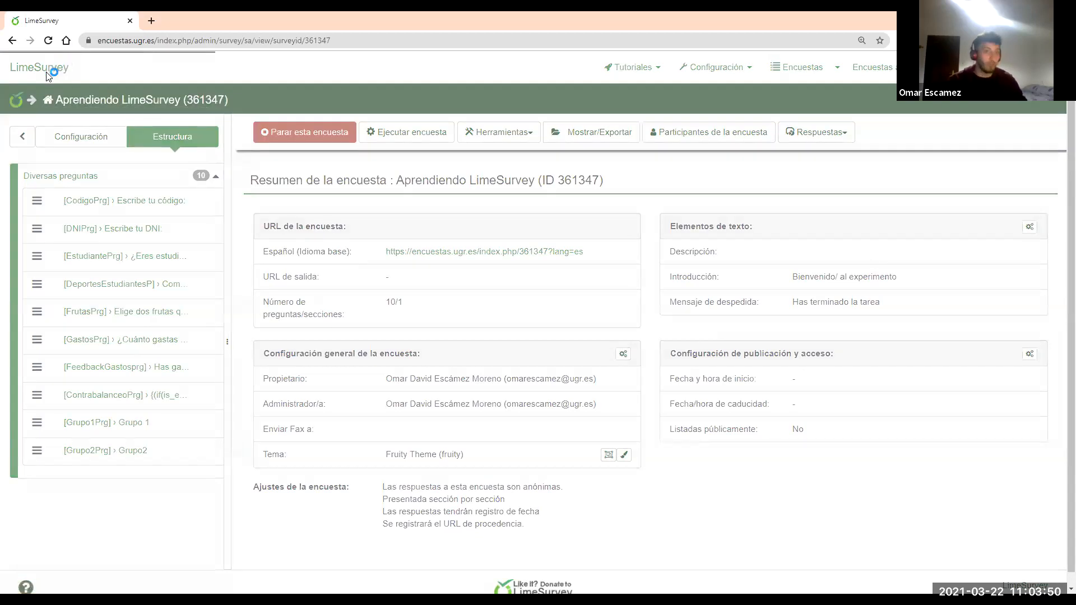
Open the text elements settings of Encuesta 1 from the survey list
left_click(63, 69)
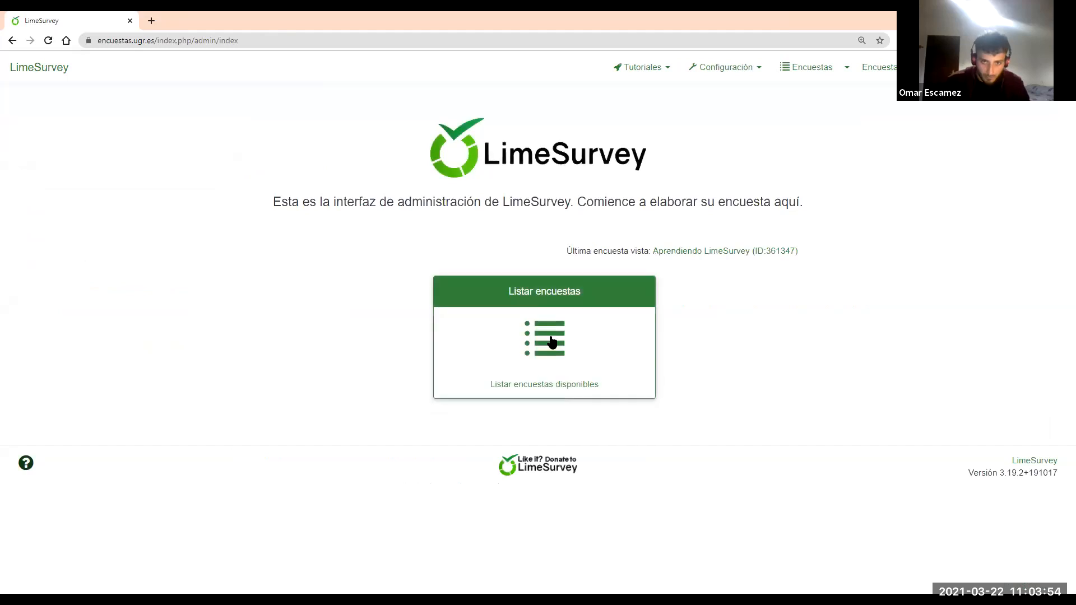
left_click(560, 339)
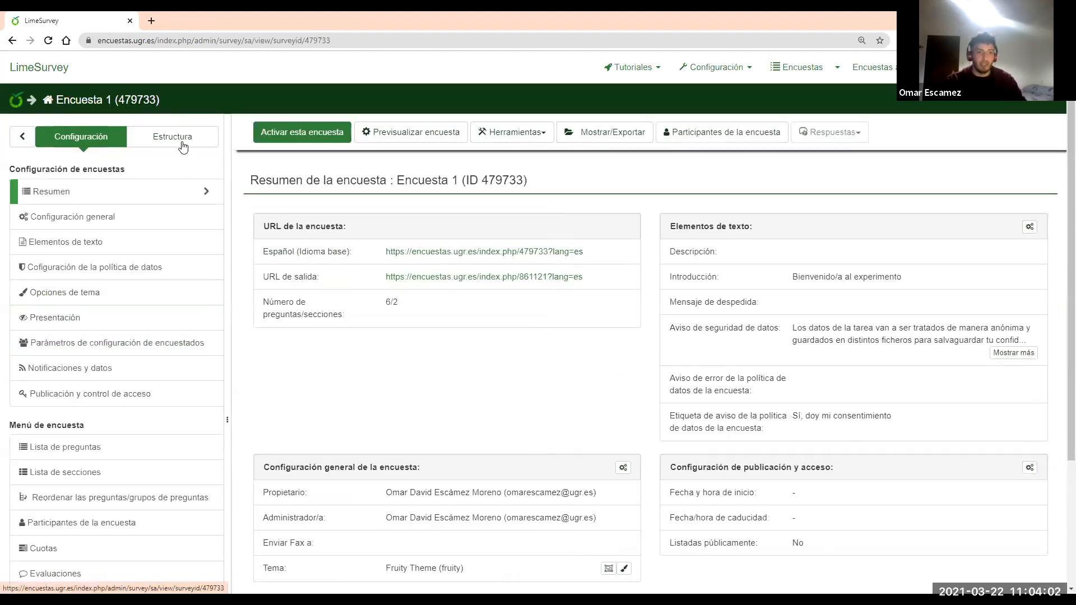
left_click(182, 144)
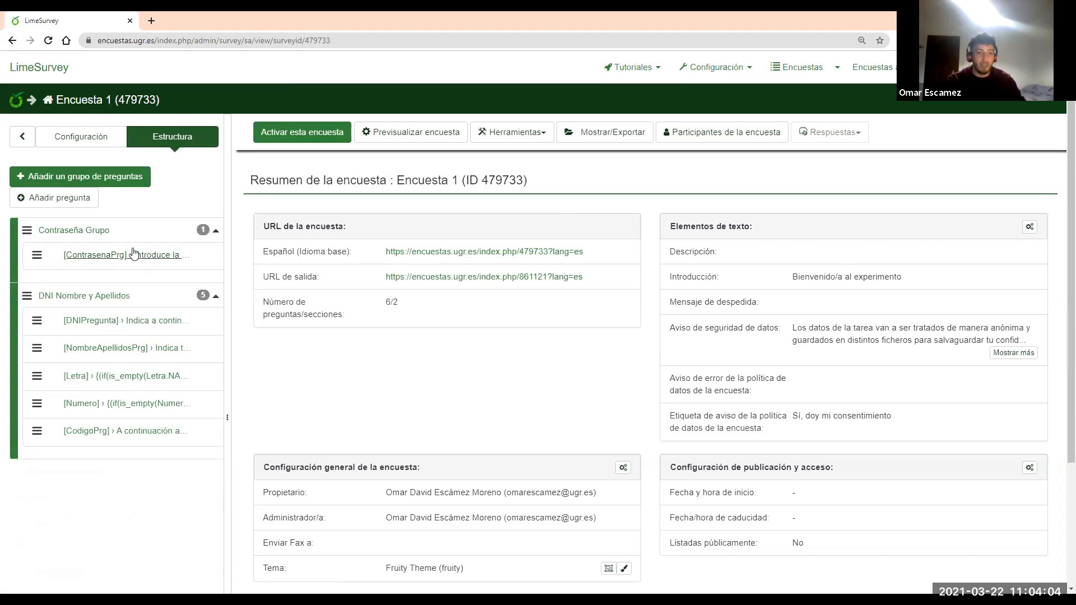
left_click(89, 144)
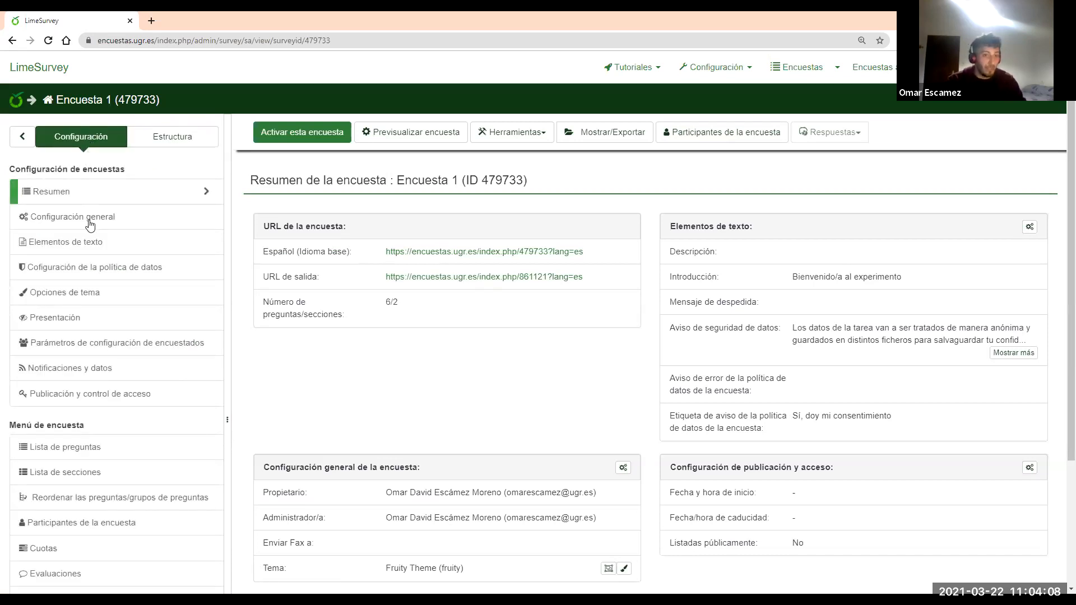
left_click(89, 242)
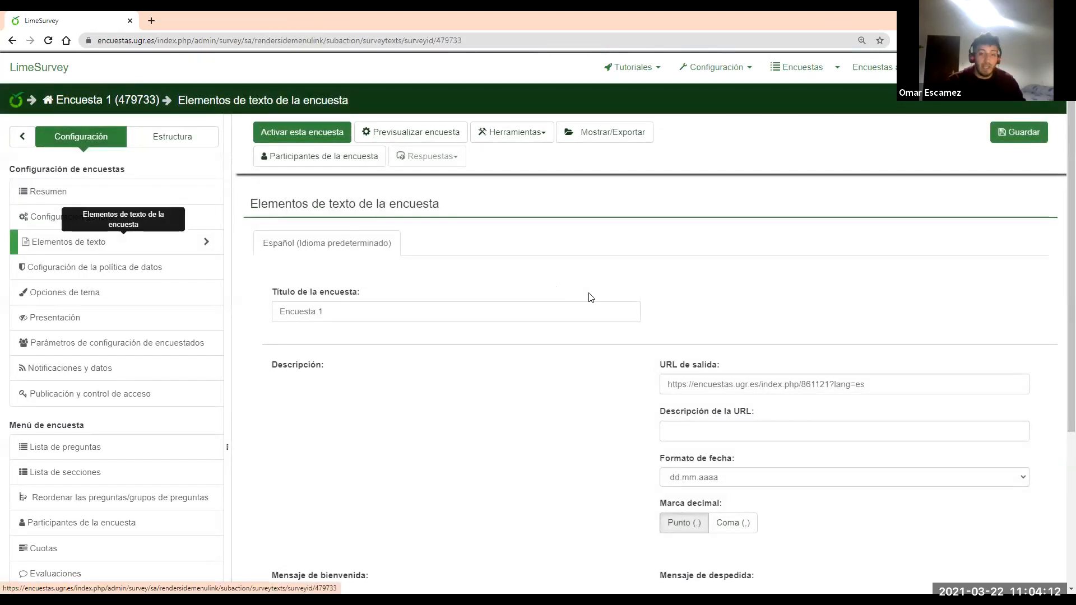
Replace the old end URL with the copied Aprendiendo LimeSurvey link
left_click_drag(893, 381, 594, 391)
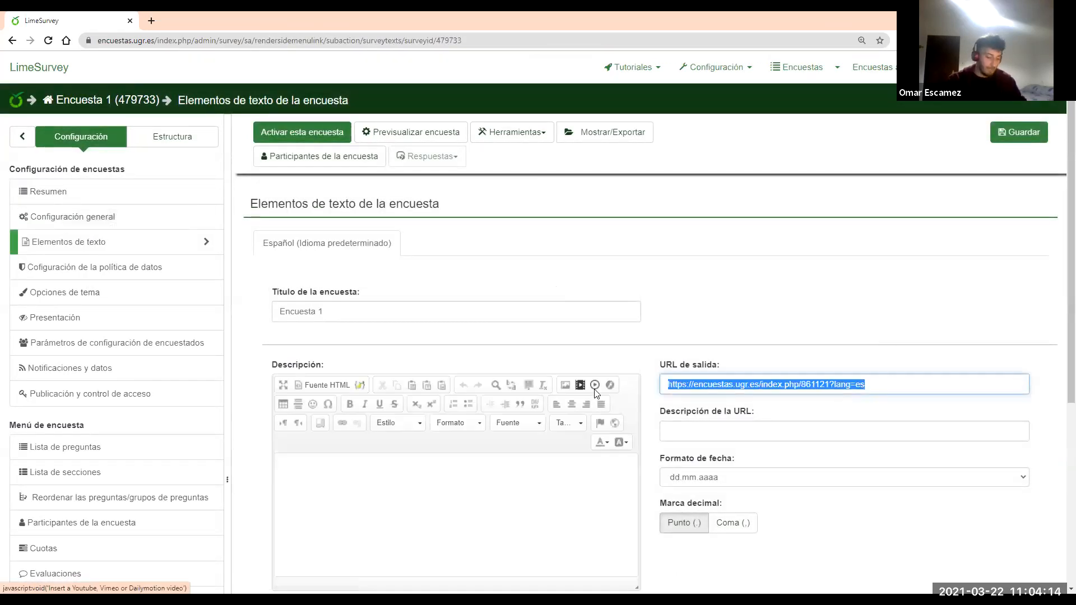
key("BackSpace")
type("https://encuestas.ugr.es/index.php/361347?lang=es")
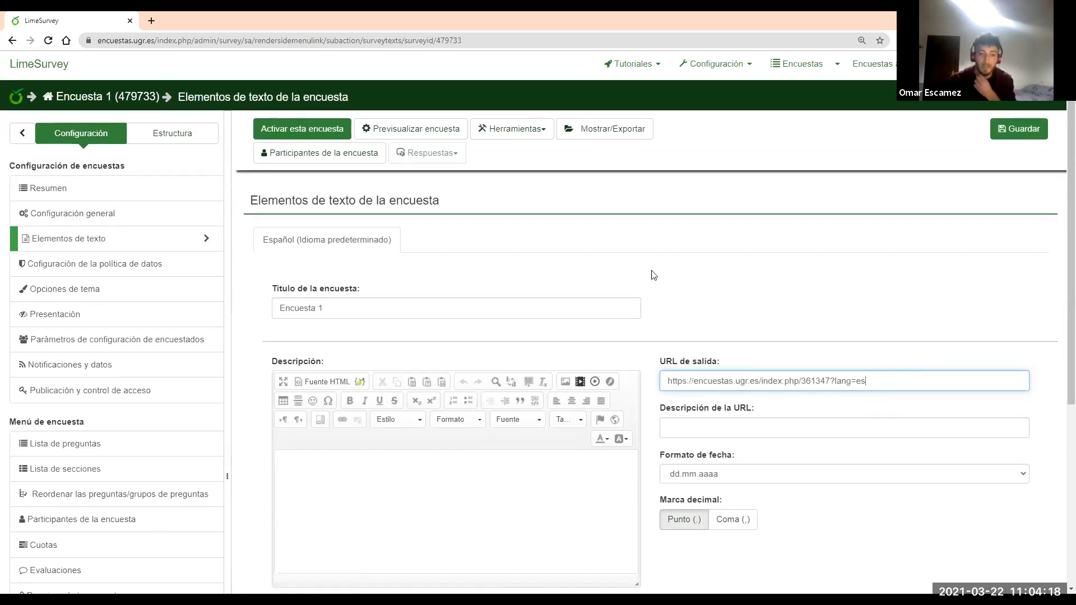
scroll(661, 273, "down", 4)
scroll(662, 274, "down", 1)
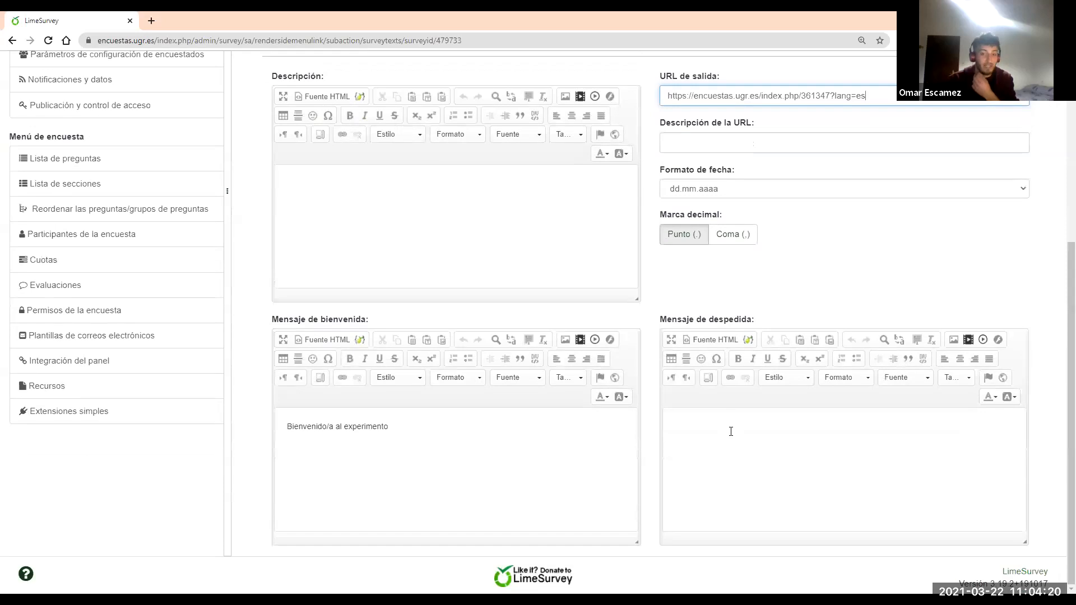
scroll(750, 437, "up", 5)
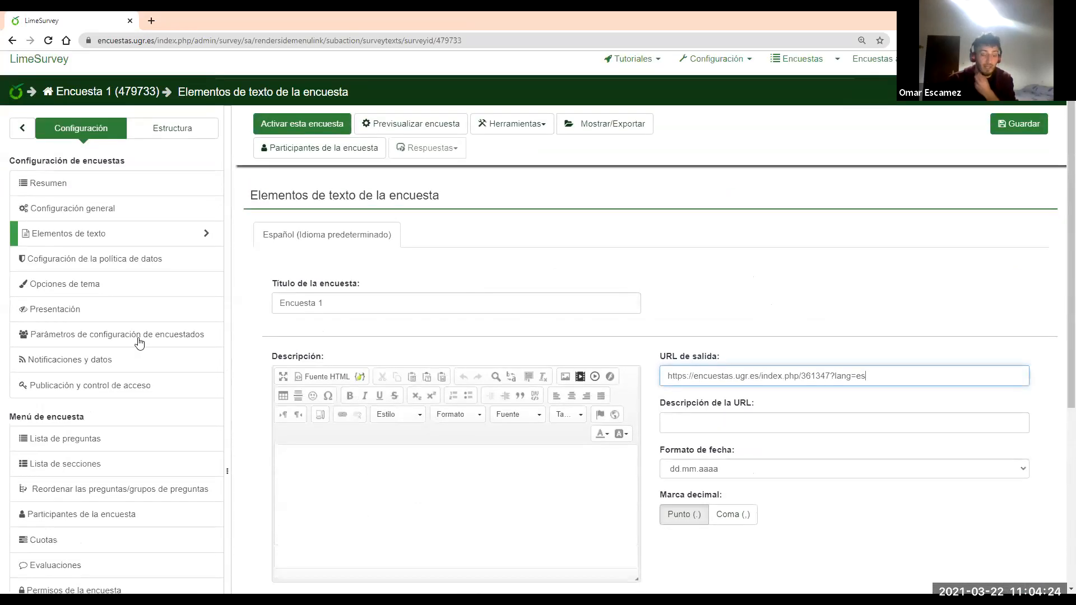
Look through the participant and presentation/navigation settings, then go back to the text elements
left_click(92, 330)
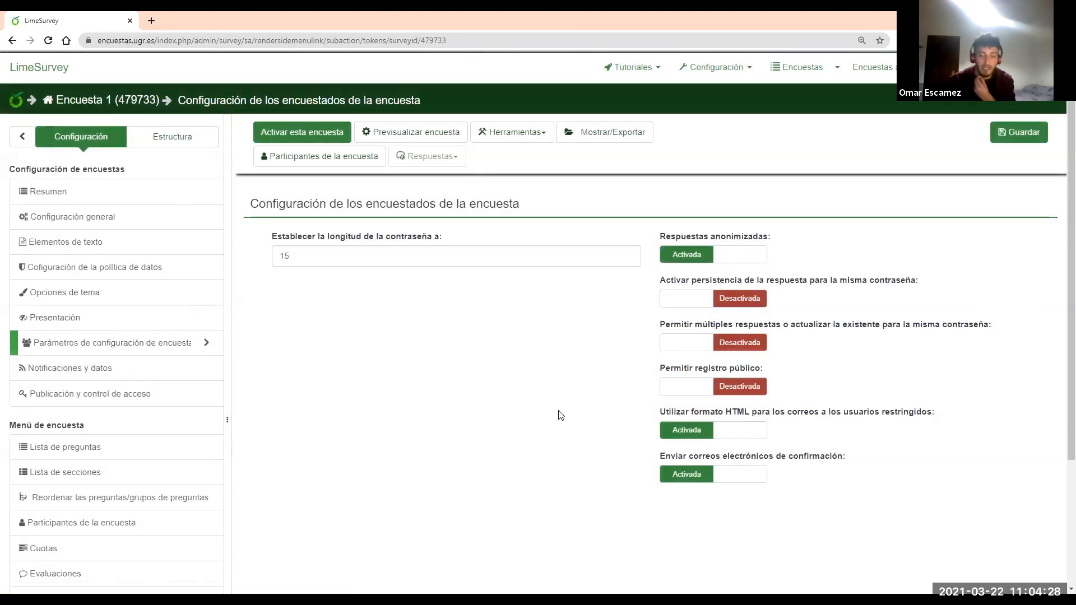
left_click(70, 320)
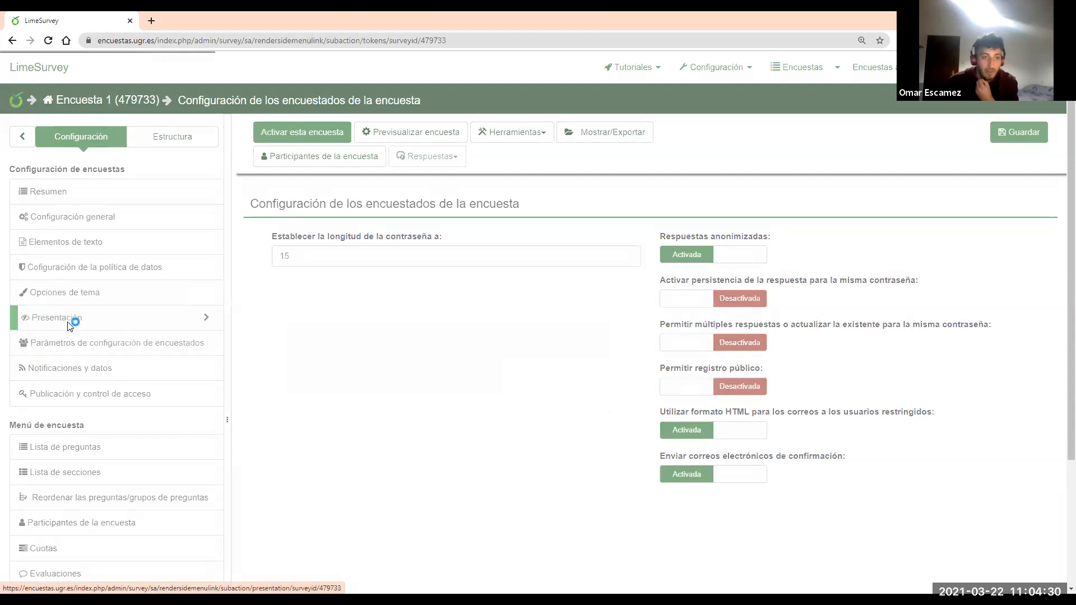
scroll(617, 392, "down", 3)
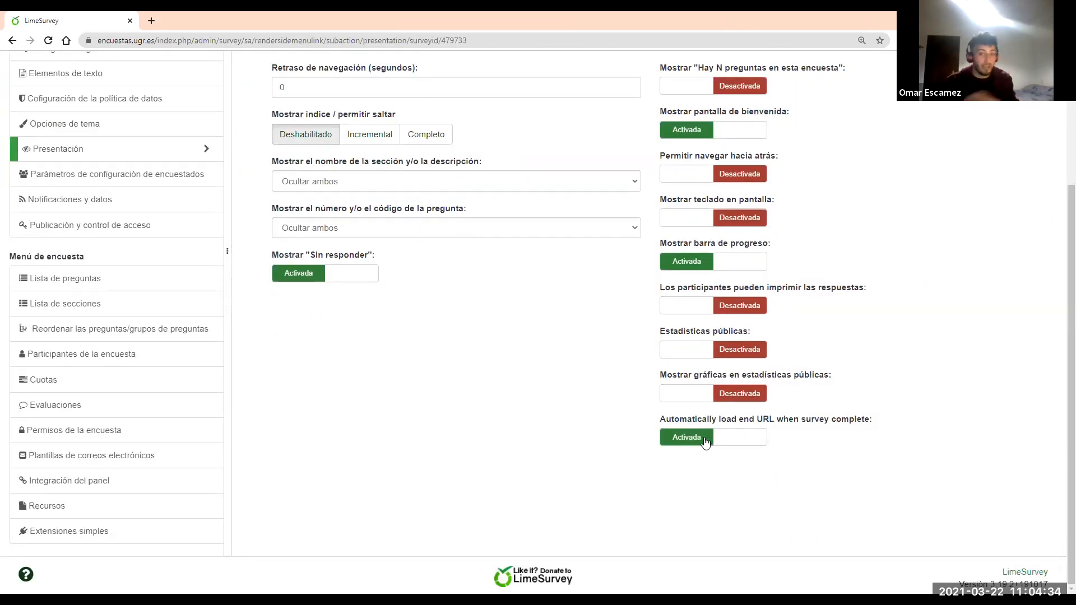
scroll(127, 326, "up", 1)
scroll(127, 327, "up", 2)
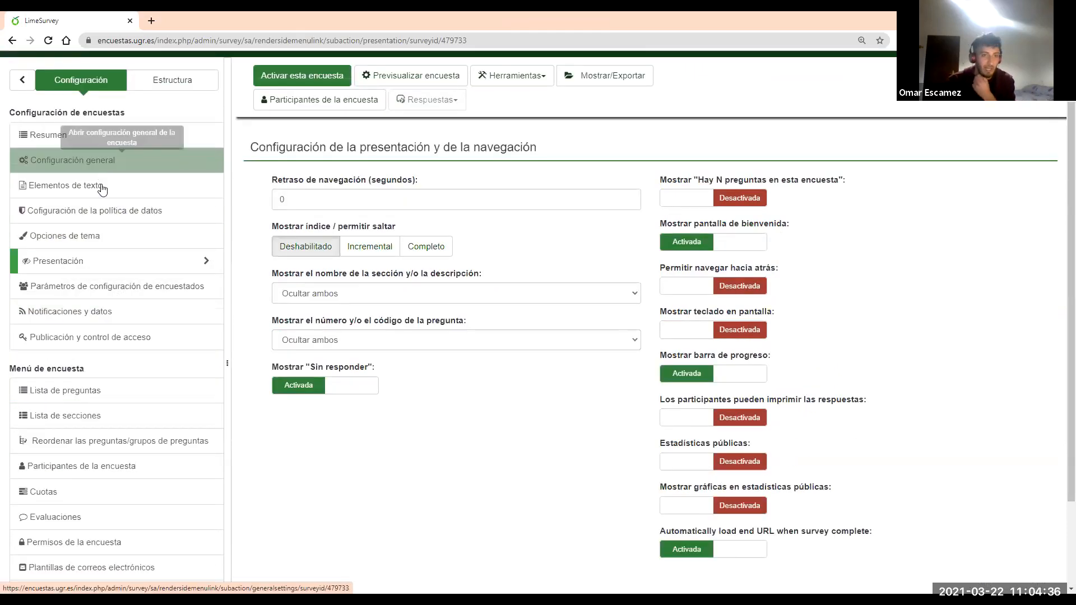
left_click(76, 185)
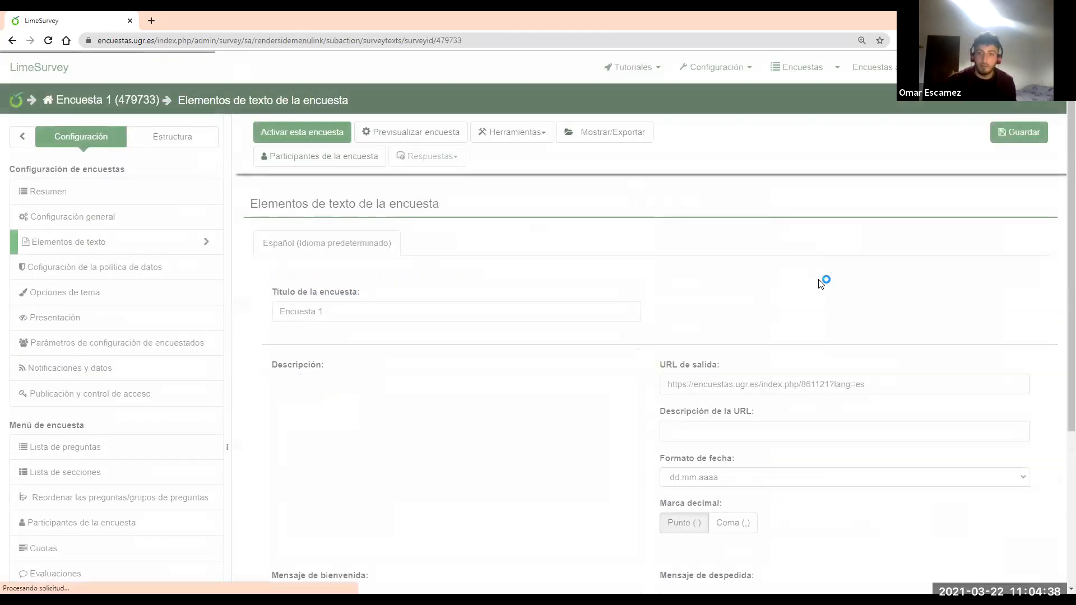
left_click(863, 378)
key("ctrl+a")
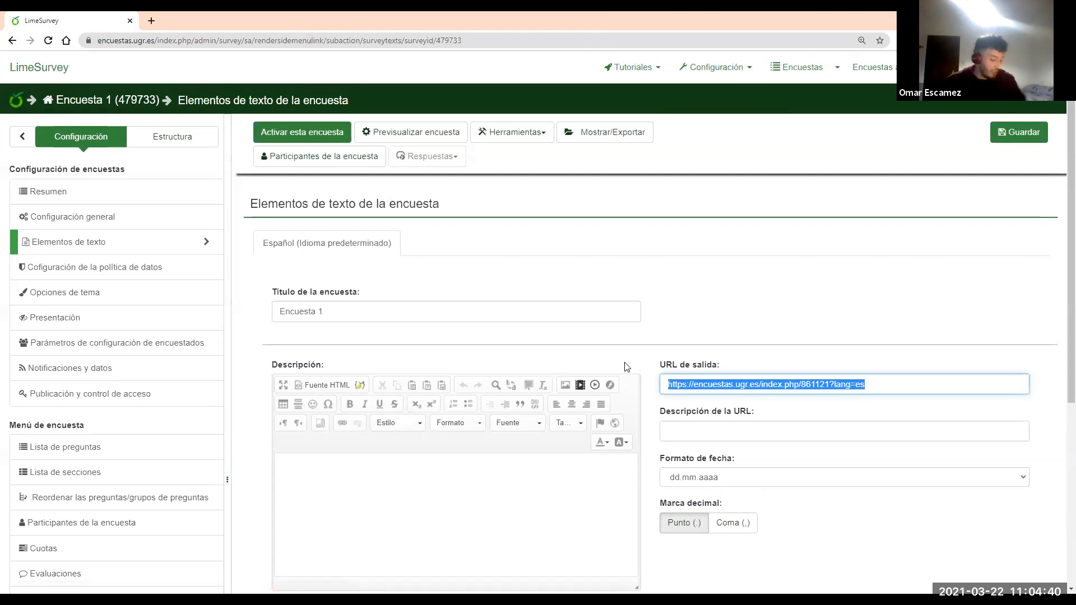
key("ctrl+v")
key("ctrl+v")
key("BackSpace")
left_click(980, 369)
triple_click(968, 384)
key("BackSpace")
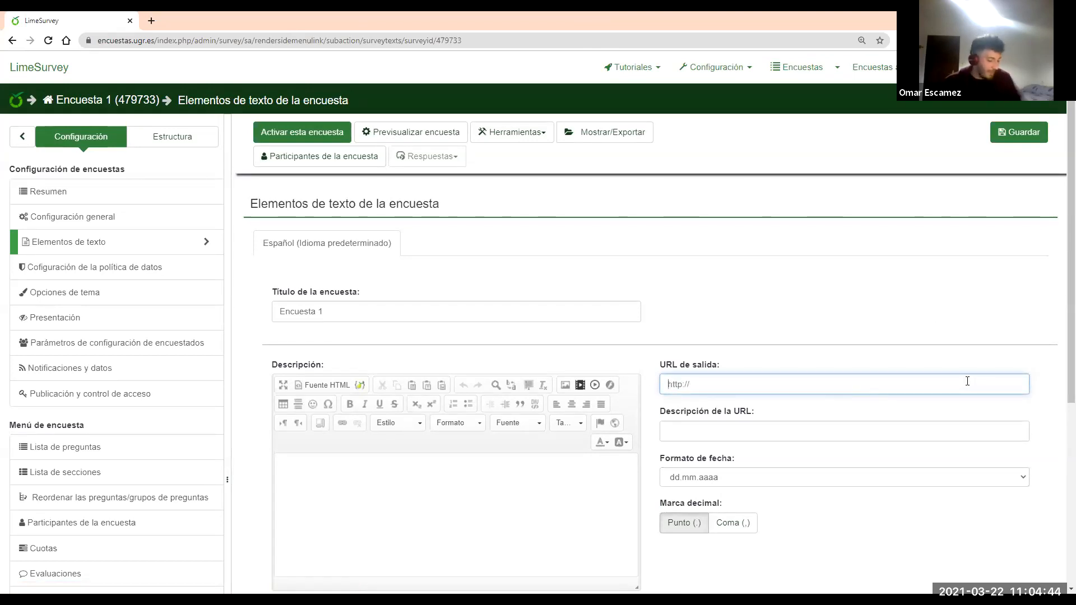
type("https://encuestas.ugr.es/index.php/361347?lang=es")
left_click(1016, 137)
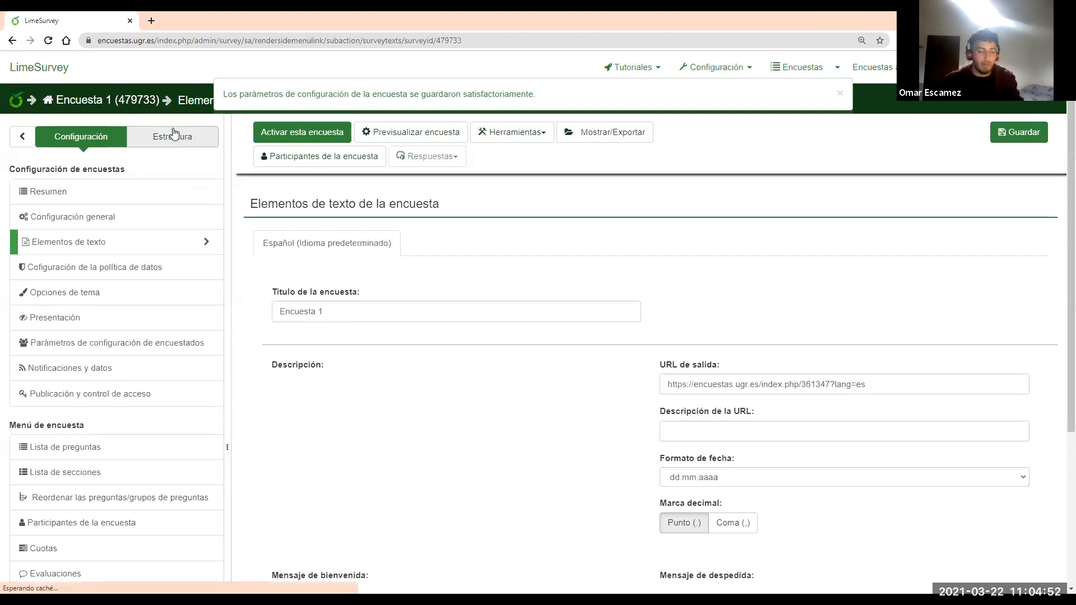
Review the Contraseña Grupo section and its ContrasenaPrg question, then open the DNI Nombre y Apellidos group summary
left_click(173, 136)
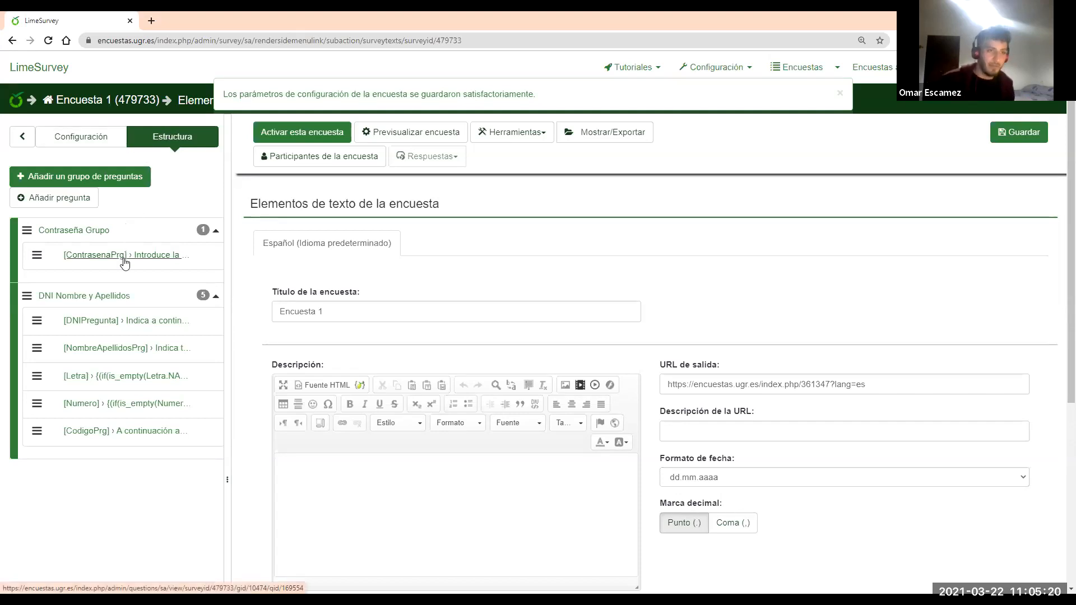
left_click(90, 235)
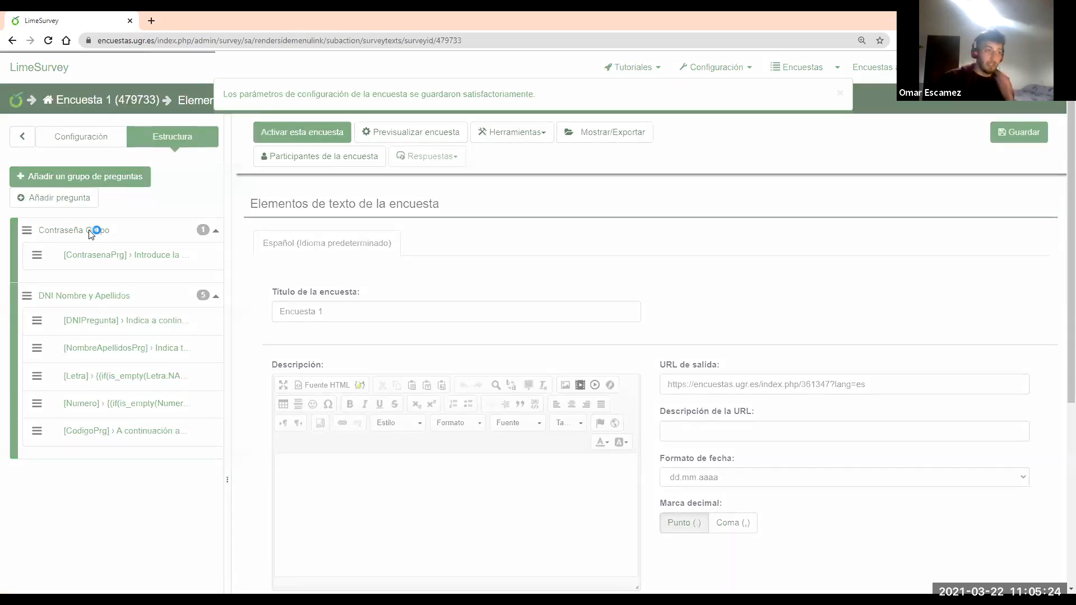
left_click(127, 256)
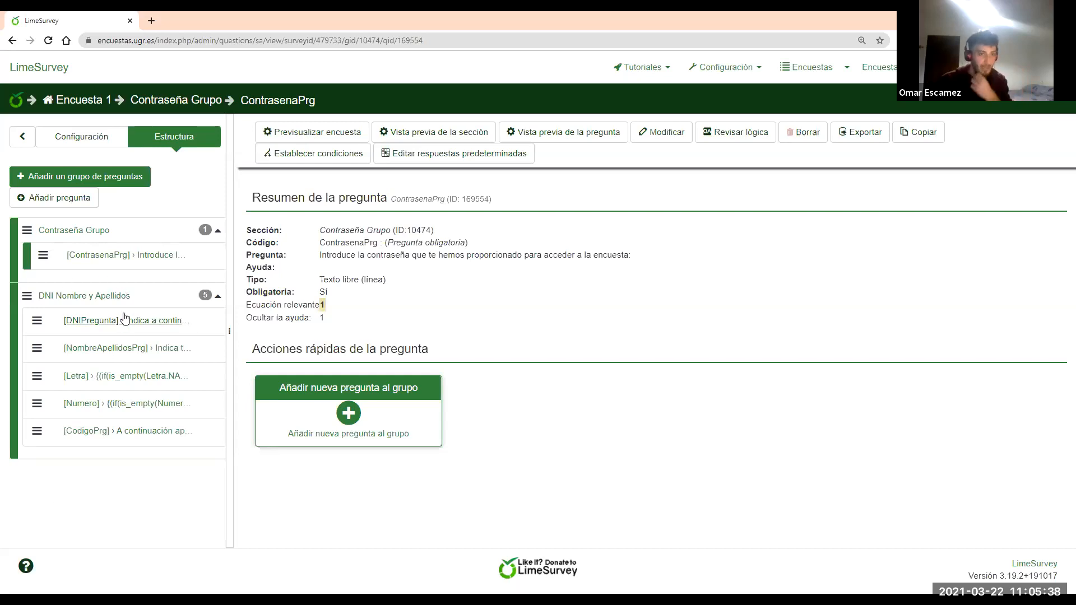
left_click(109, 296)
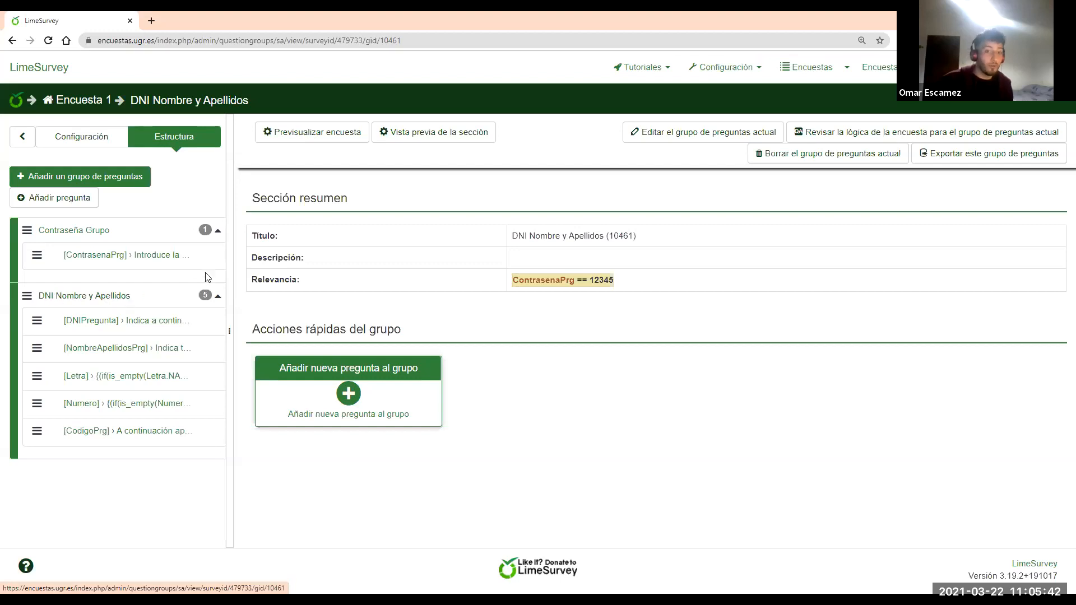
left_click_drag(657, 231, 514, 239)
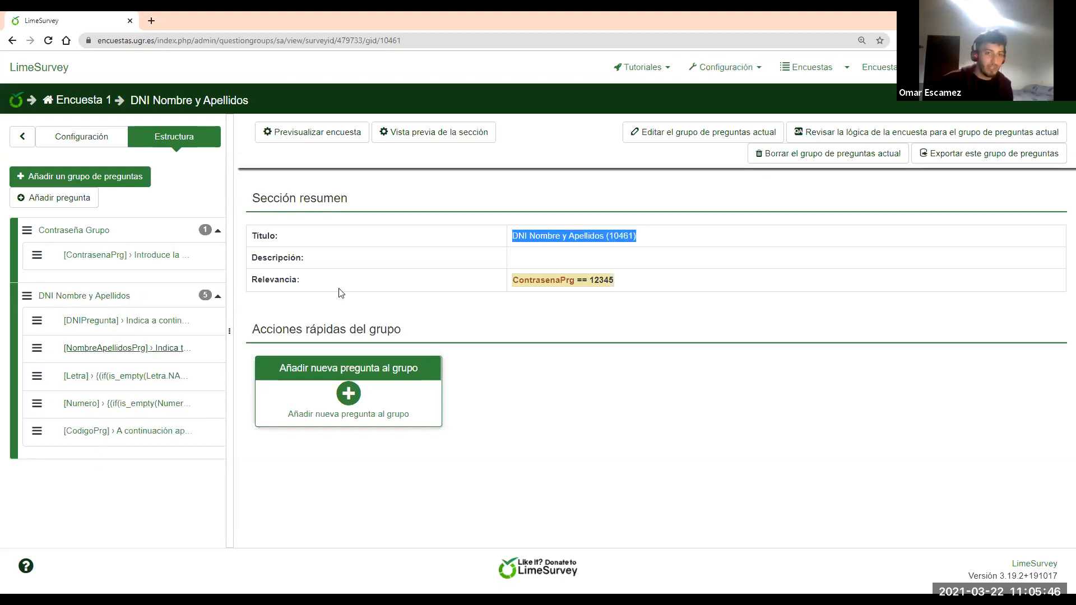
left_click(516, 250)
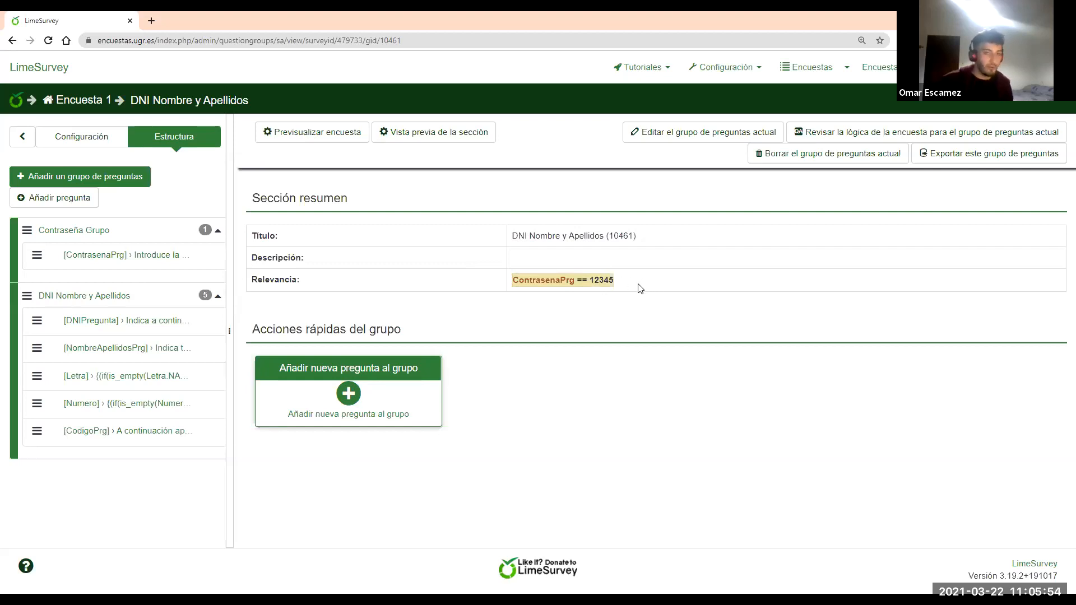
Review the DNIPregunta, NombreApellidosPrg and Letra summaries, then open the Numero question's editor
left_click(149, 322)
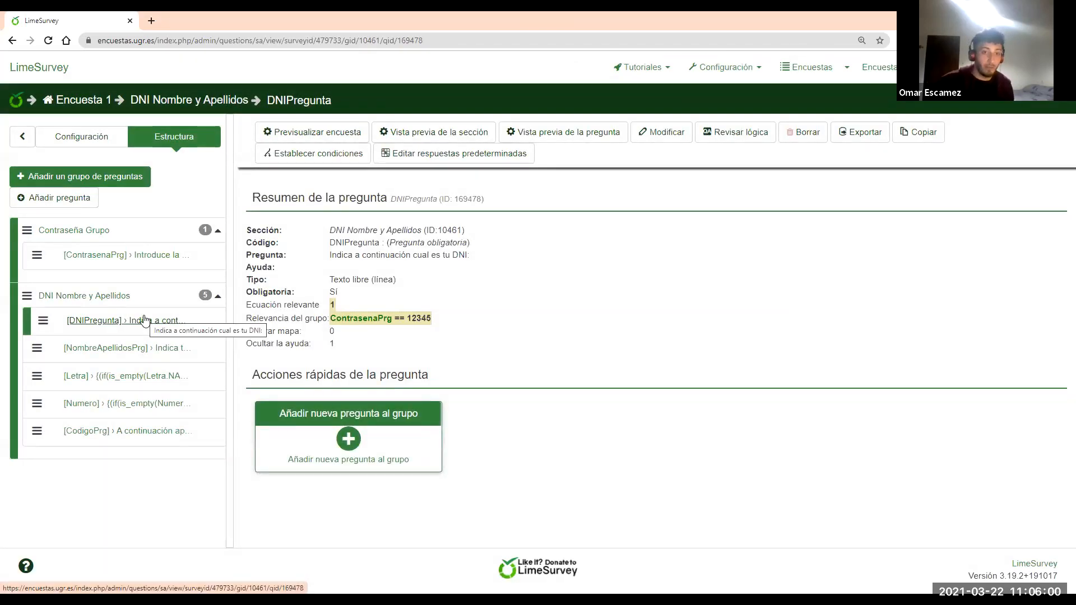
left_click(136, 347)
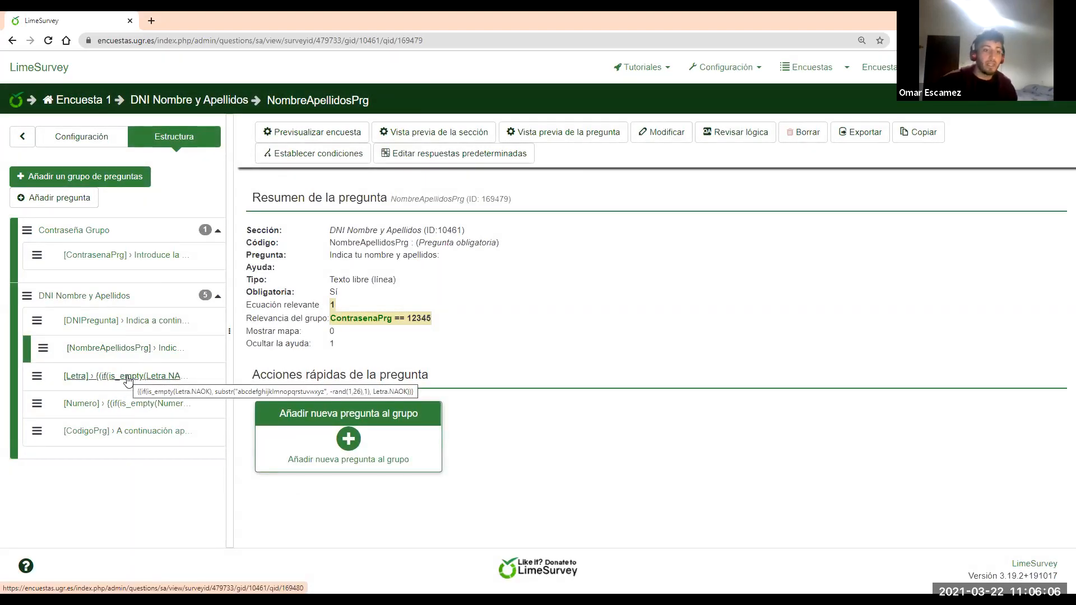
left_click(129, 378)
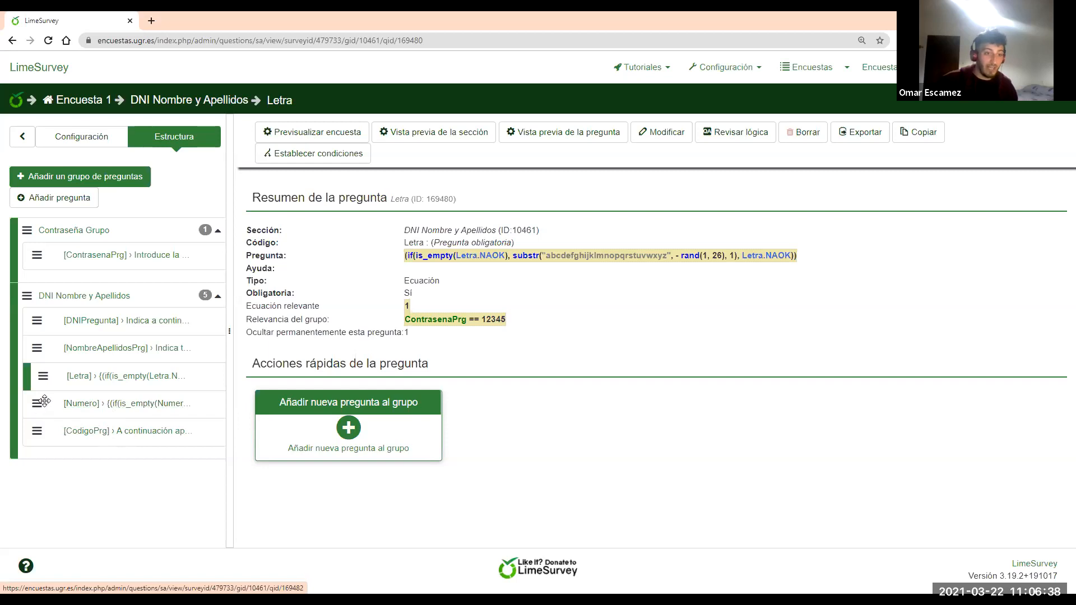
left_click(79, 403)
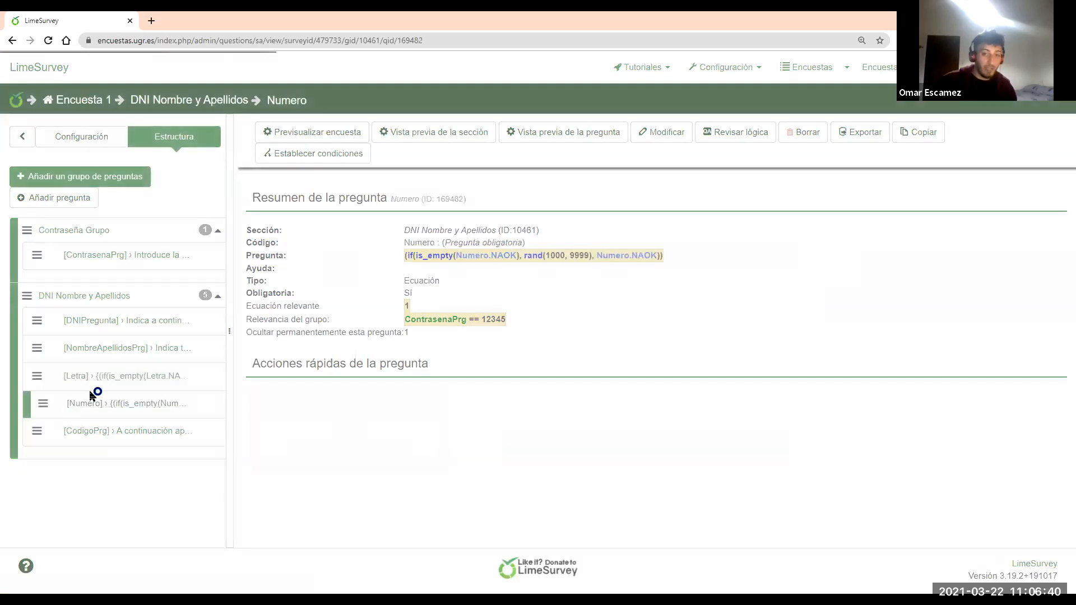
left_click(665, 132)
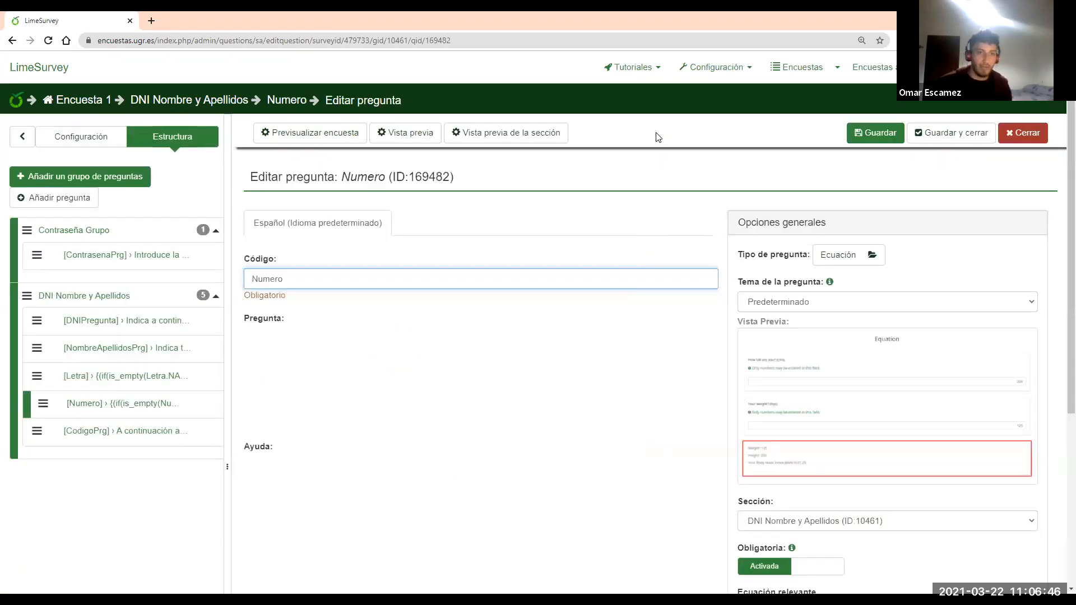
Inspect the Numero question's code and its rand equation
left_click(289, 278)
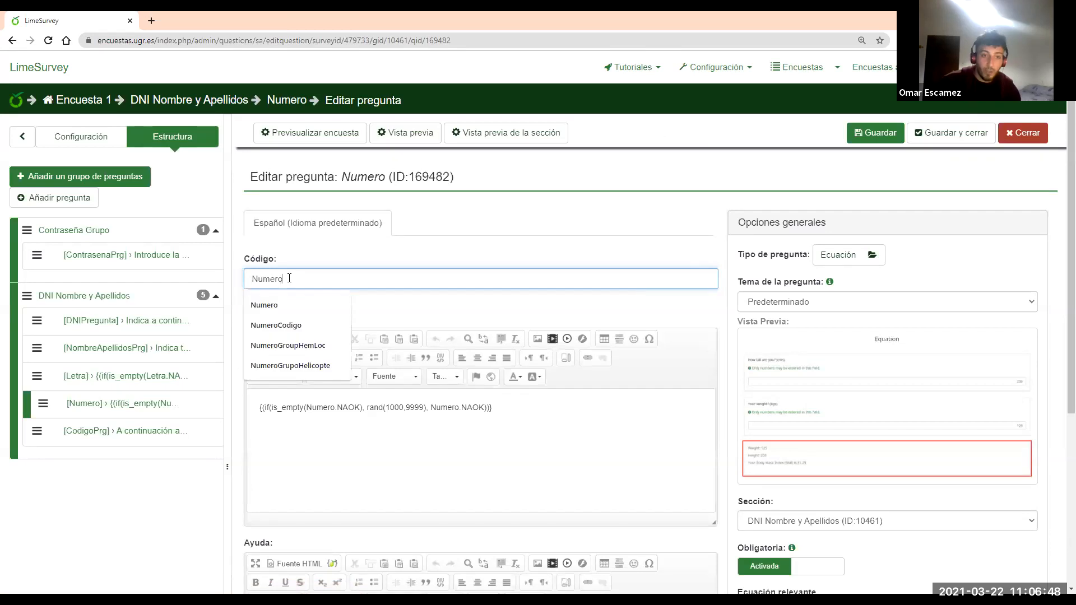
left_click(434, 420)
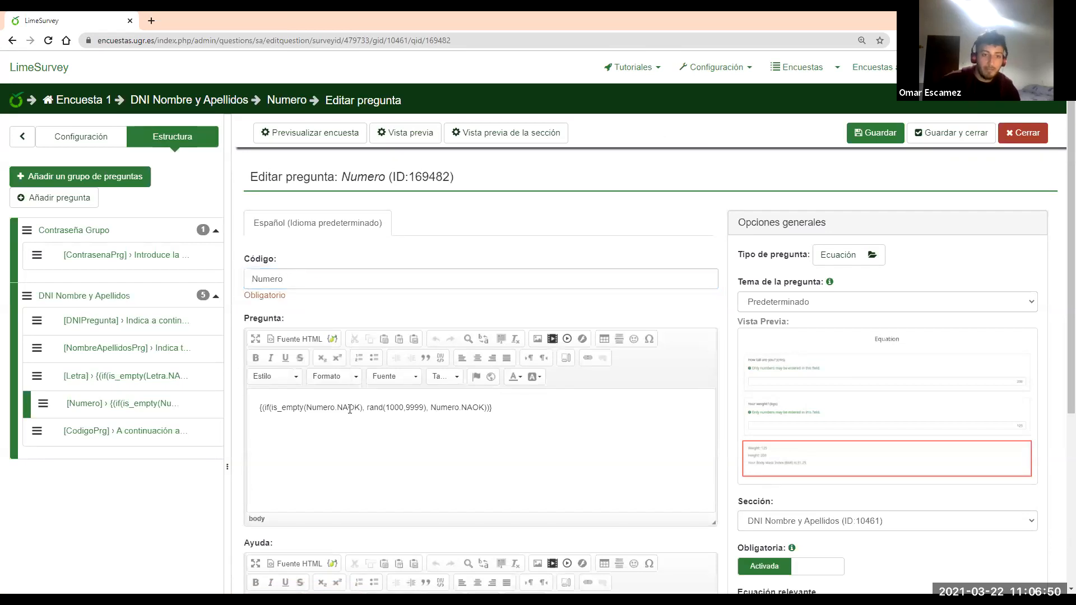
left_click_drag(263, 408, 496, 411)
left_click(398, 407)
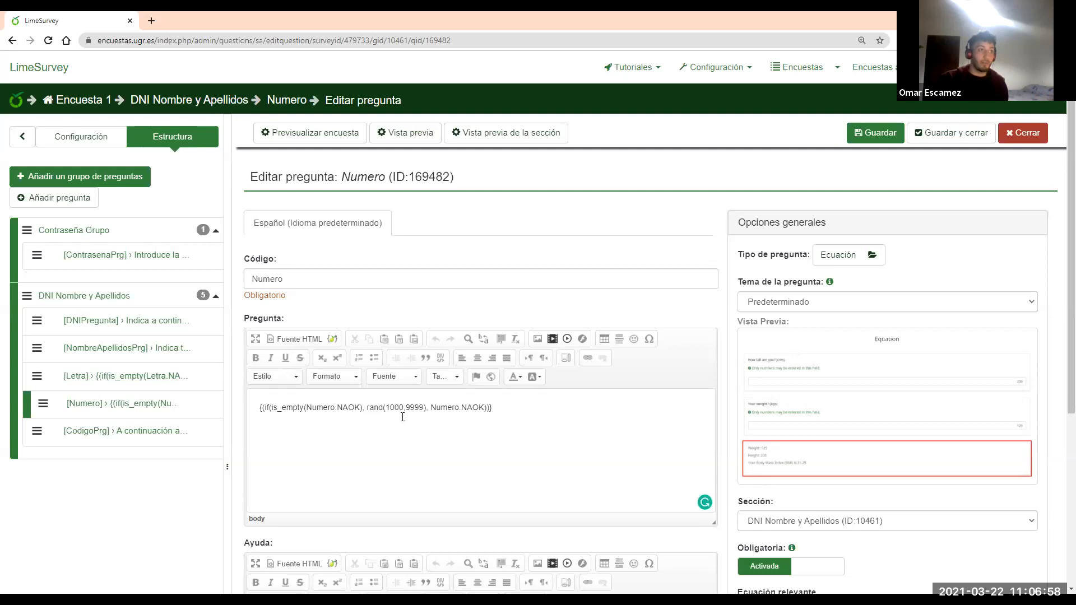
Open the Letra question's editor and inspect its substr alphabet equation
left_click(165, 381)
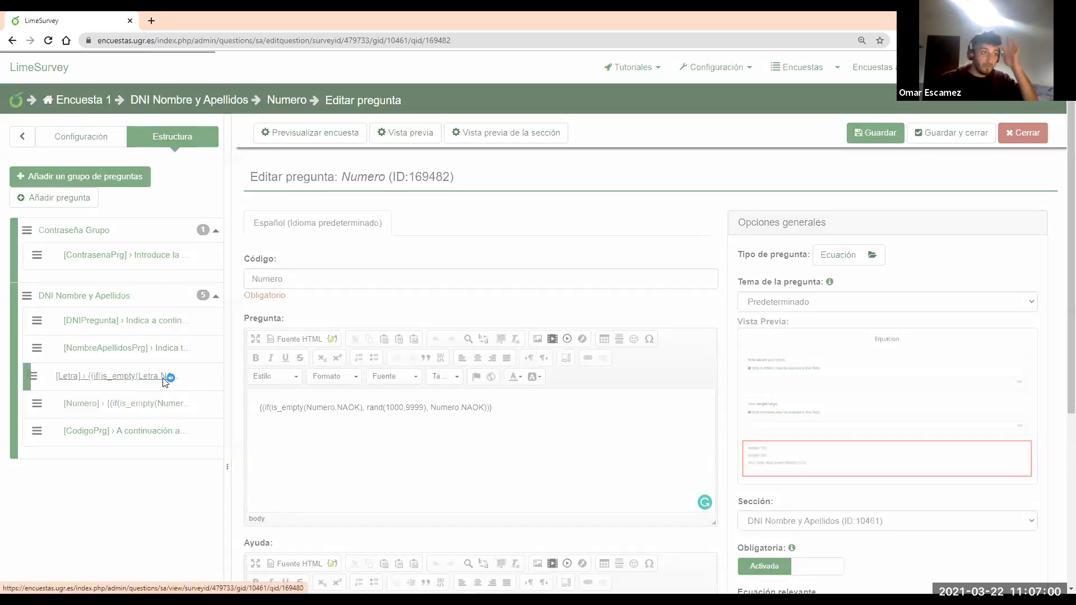
left_click(666, 134)
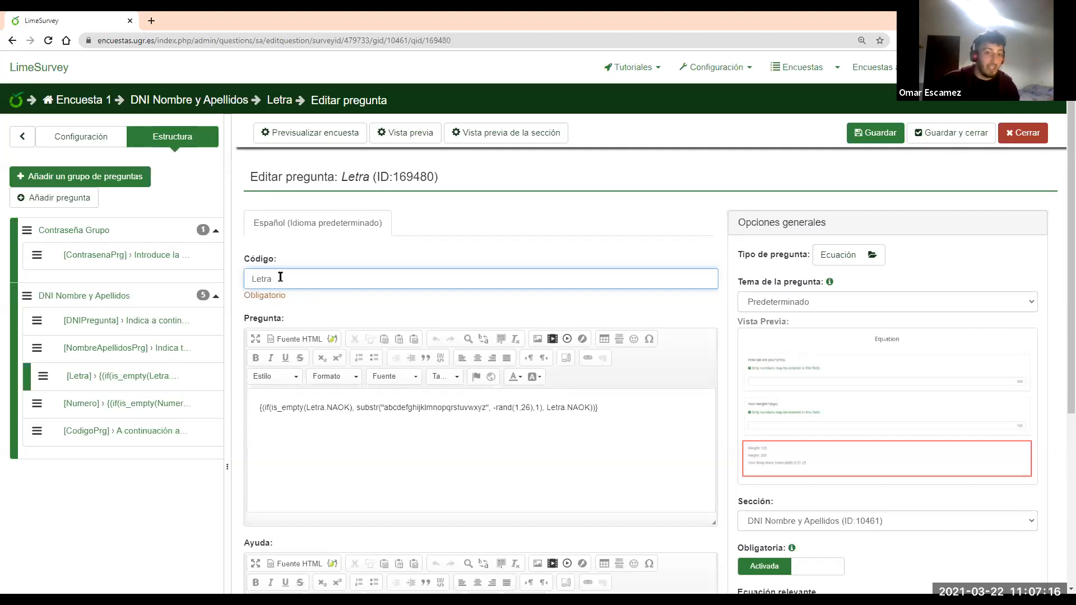
left_click_drag(356, 407, 485, 415)
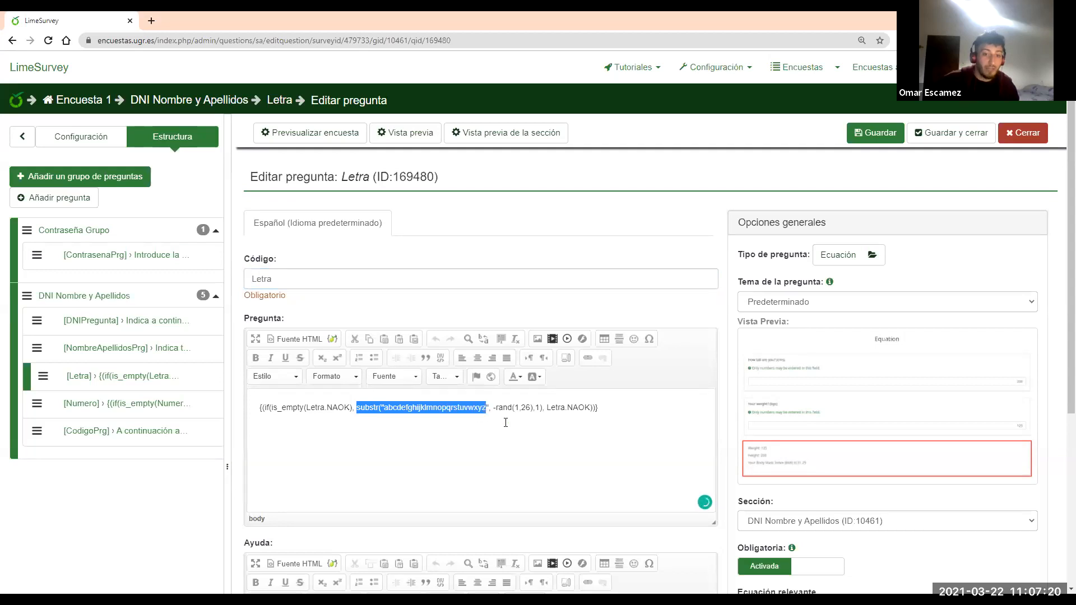
left_click(497, 412)
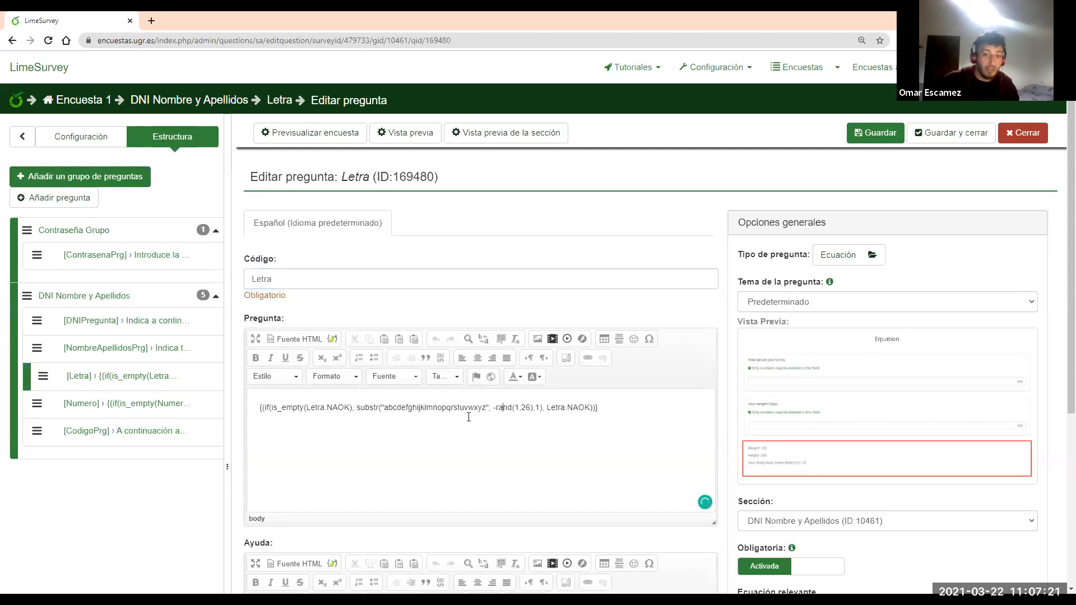
left_click(535, 421)
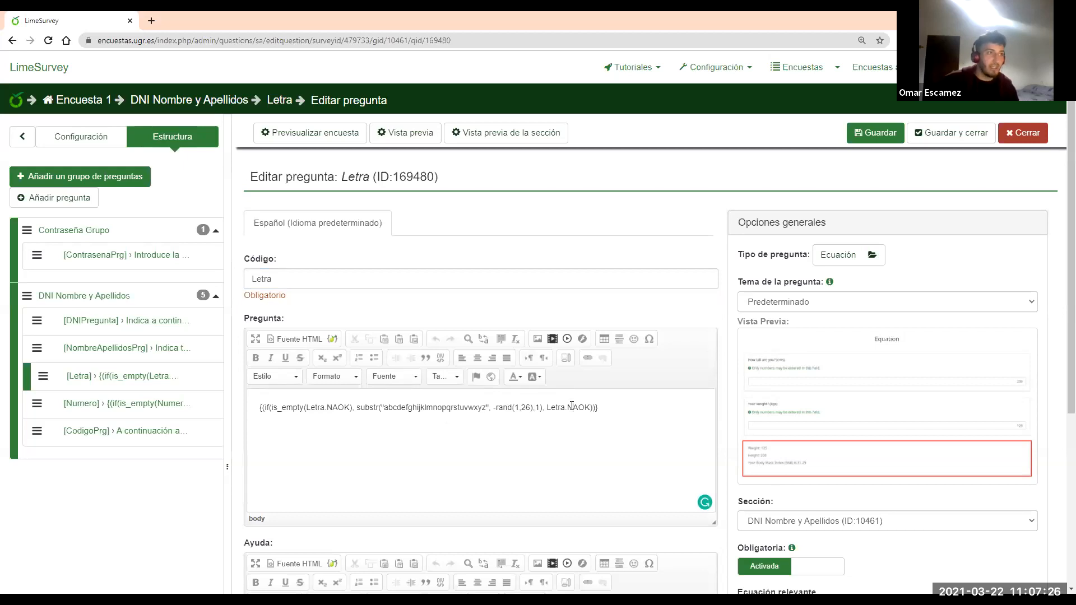
Inspect the CodigoPrg question's editor, then return to the Encuesta 1 overview
left_click(147, 431)
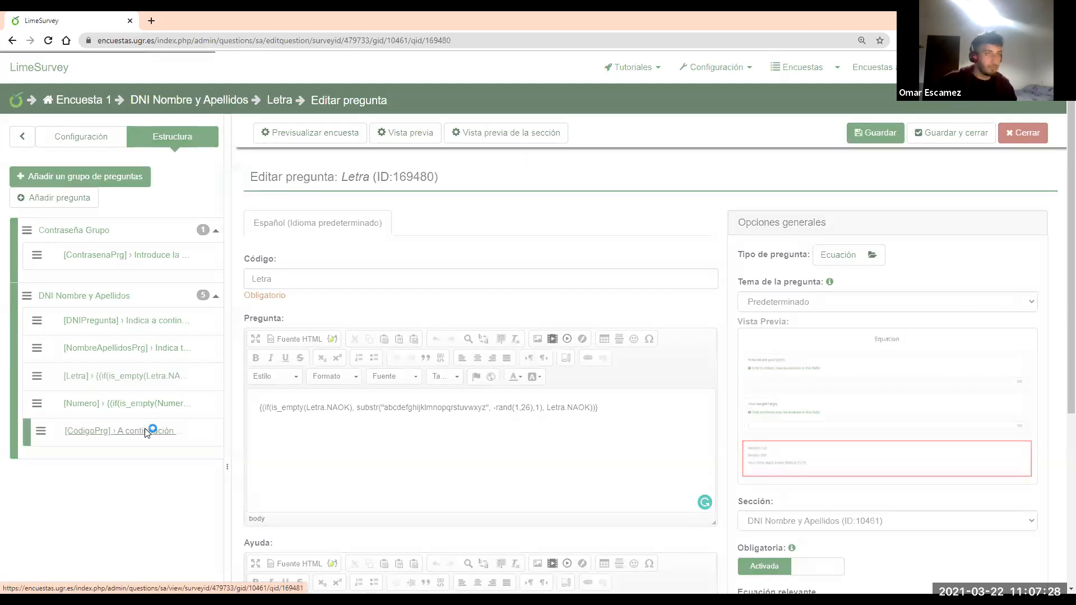
left_click(661, 141)
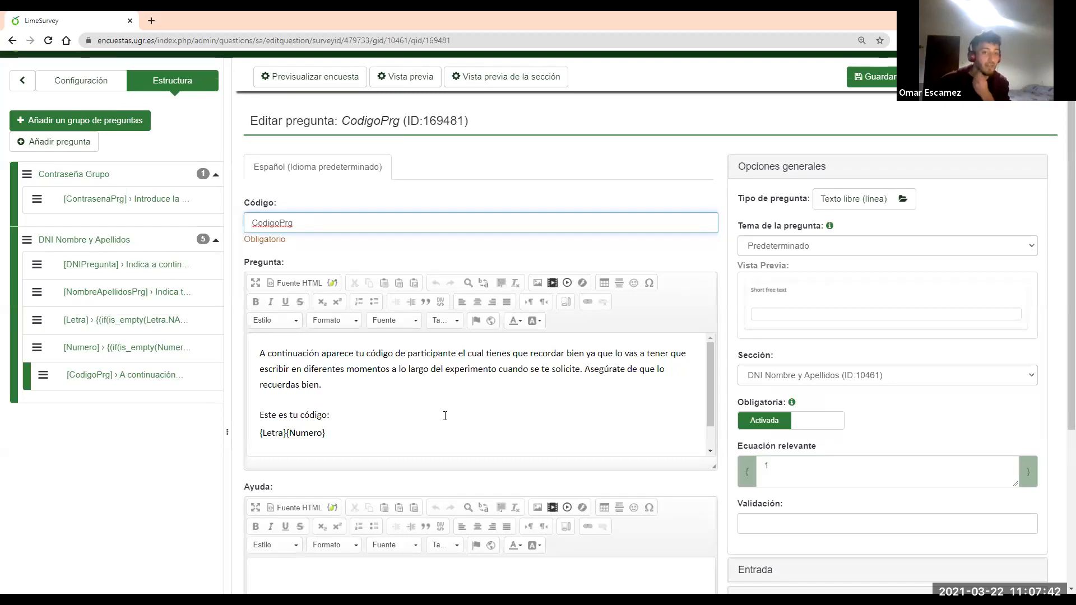
scroll(446, 412, "down", 1)
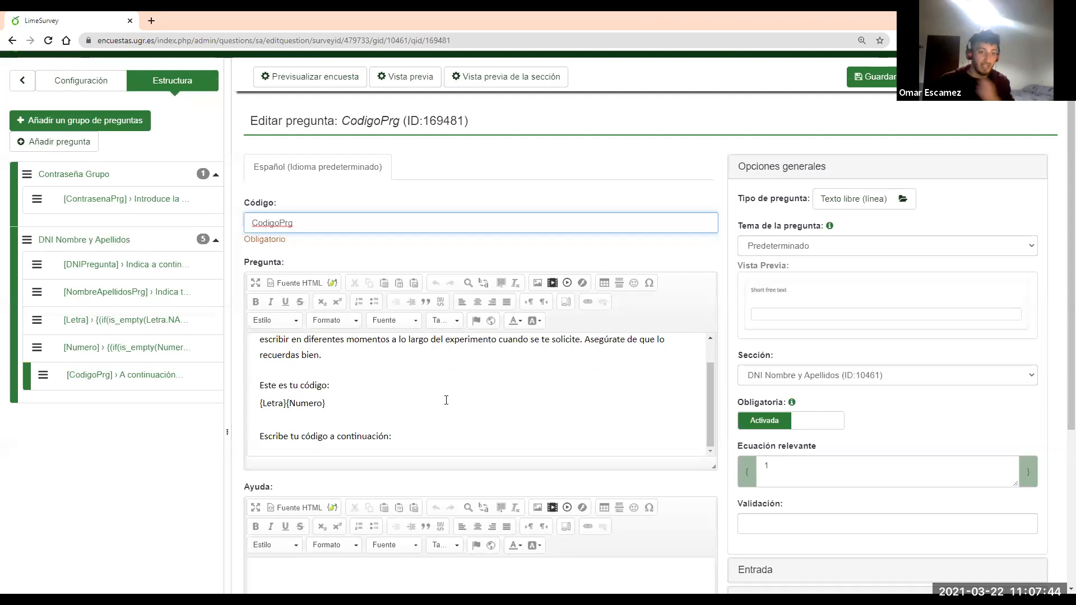
scroll(343, 399, "down", 1)
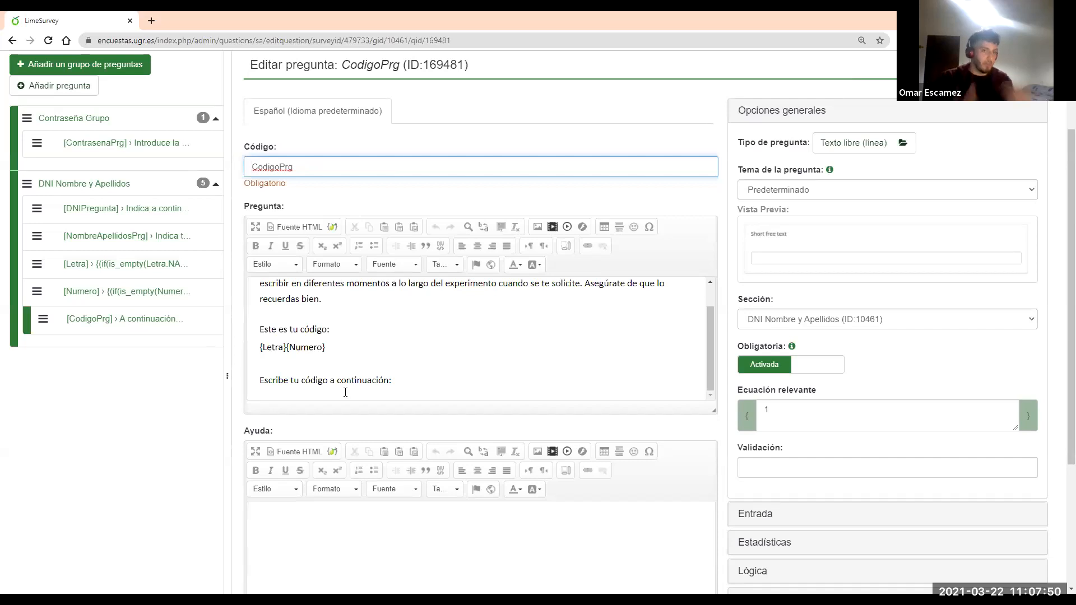
scroll(345, 393, "up", 3)
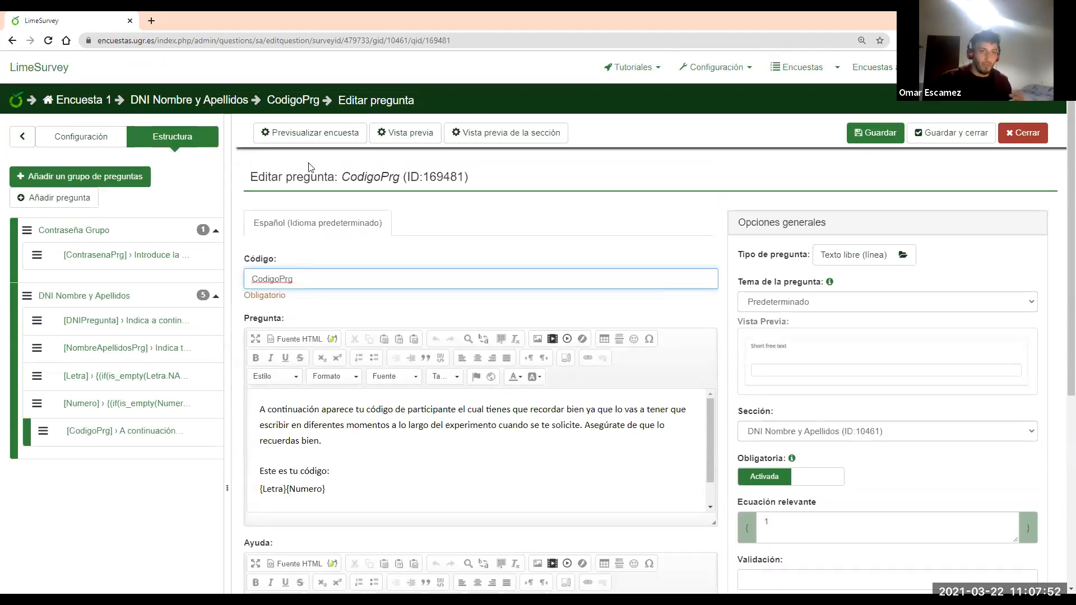
left_click(93, 101)
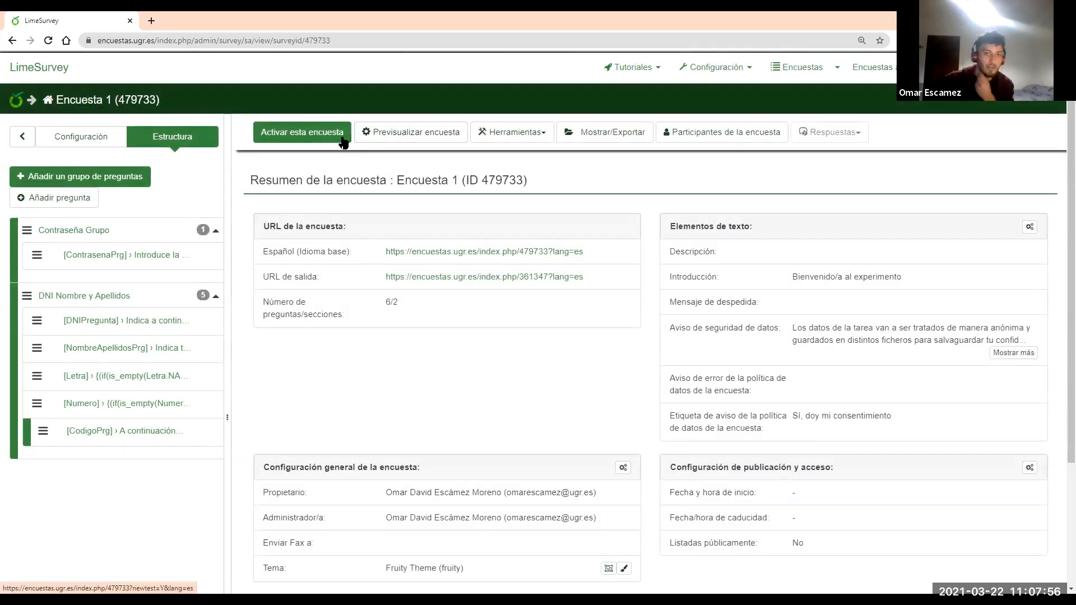
Activate Encuesta 1 with open access (No, gracias) and run it in a new tab
left_click(330, 140)
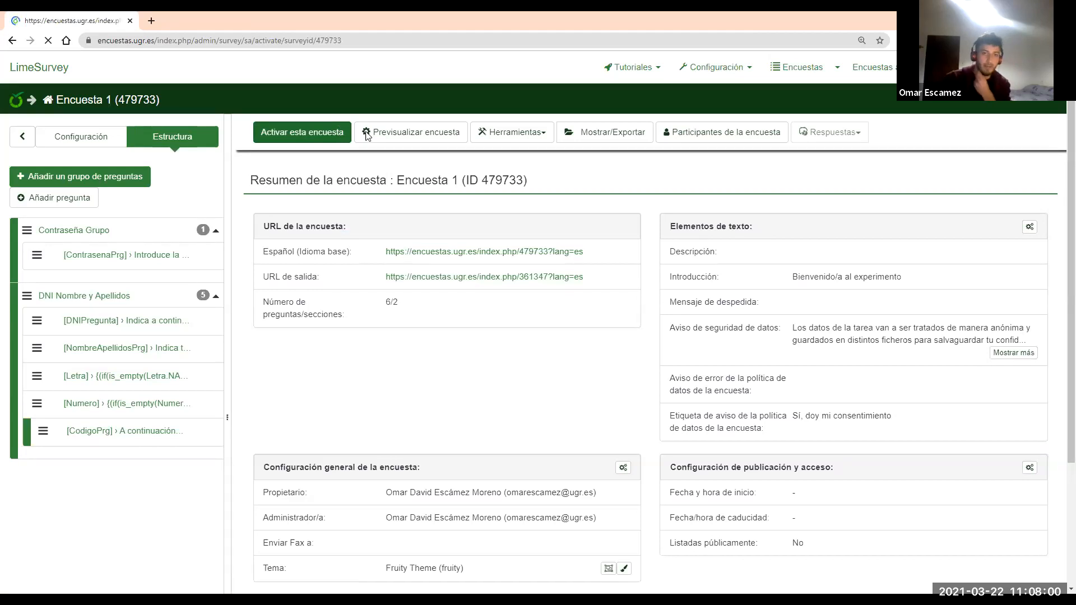
left_click(598, 492)
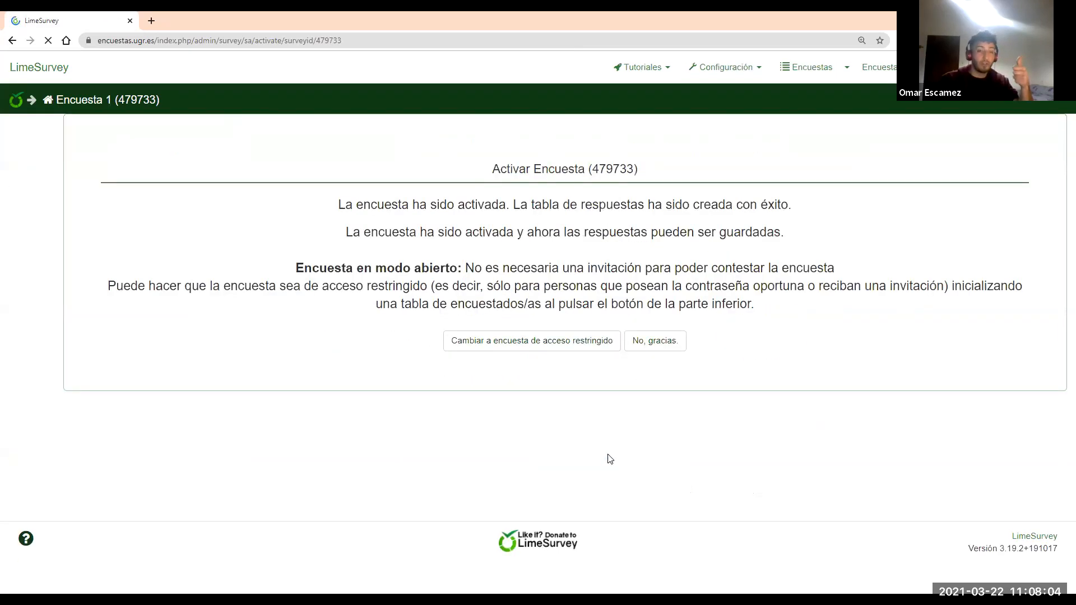
left_click(755, 354)
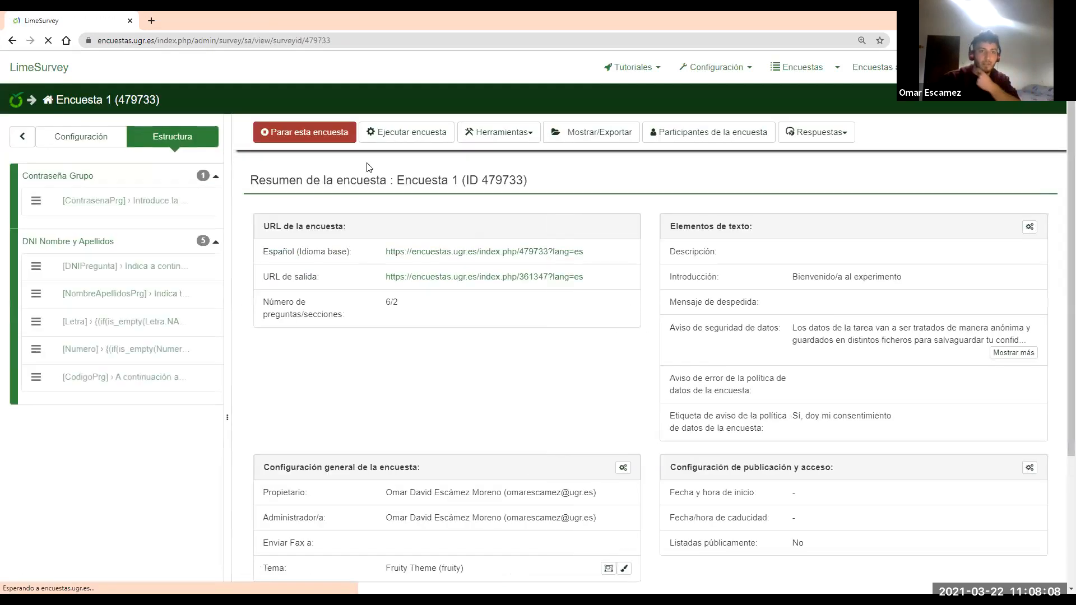
left_click(406, 134)
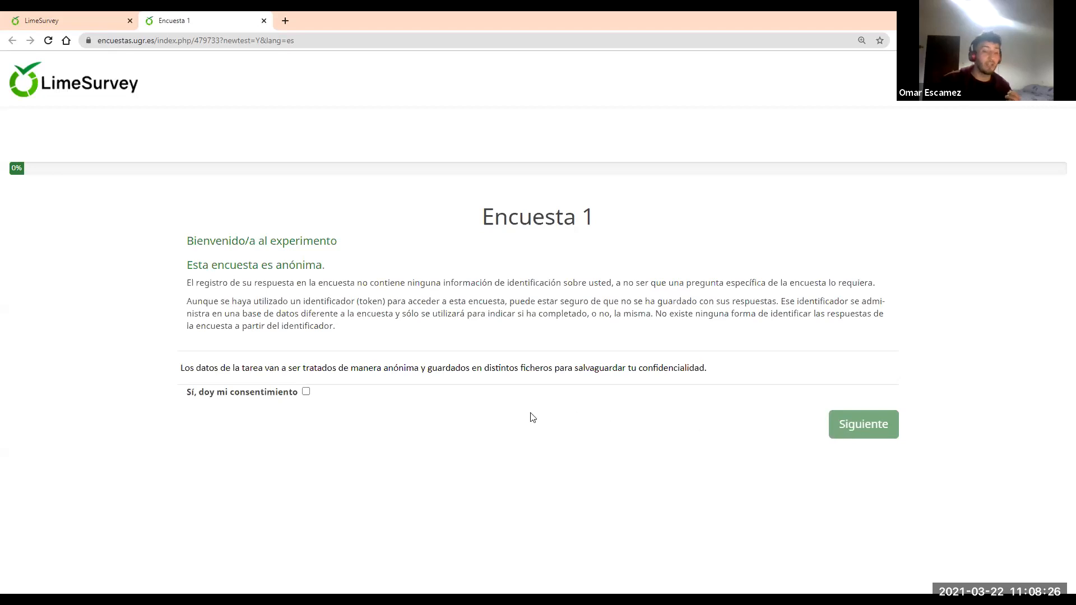
left_click(305, 393)
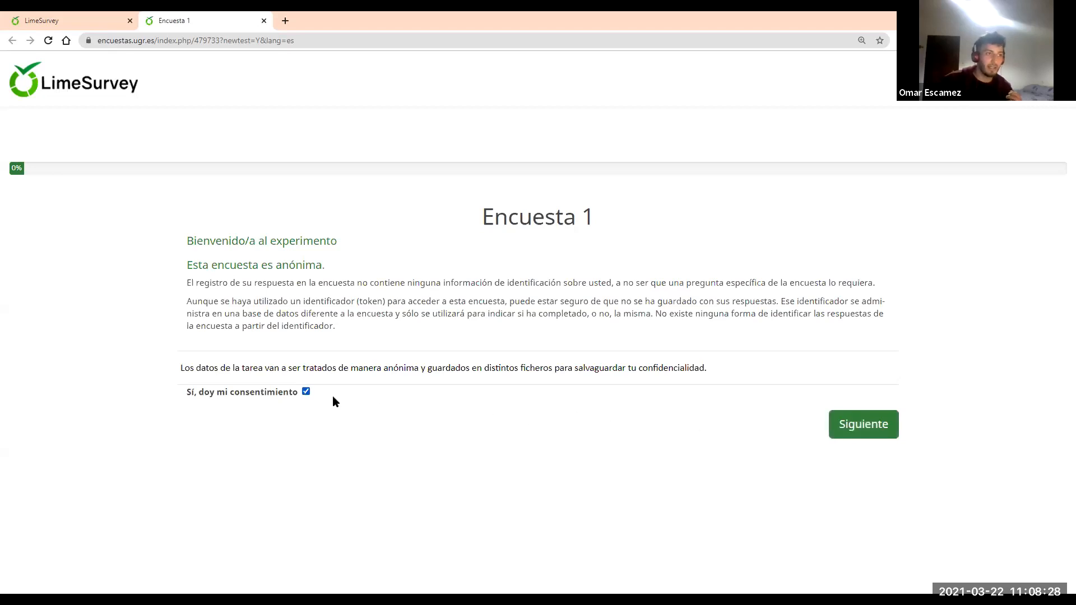
left_click(869, 427)
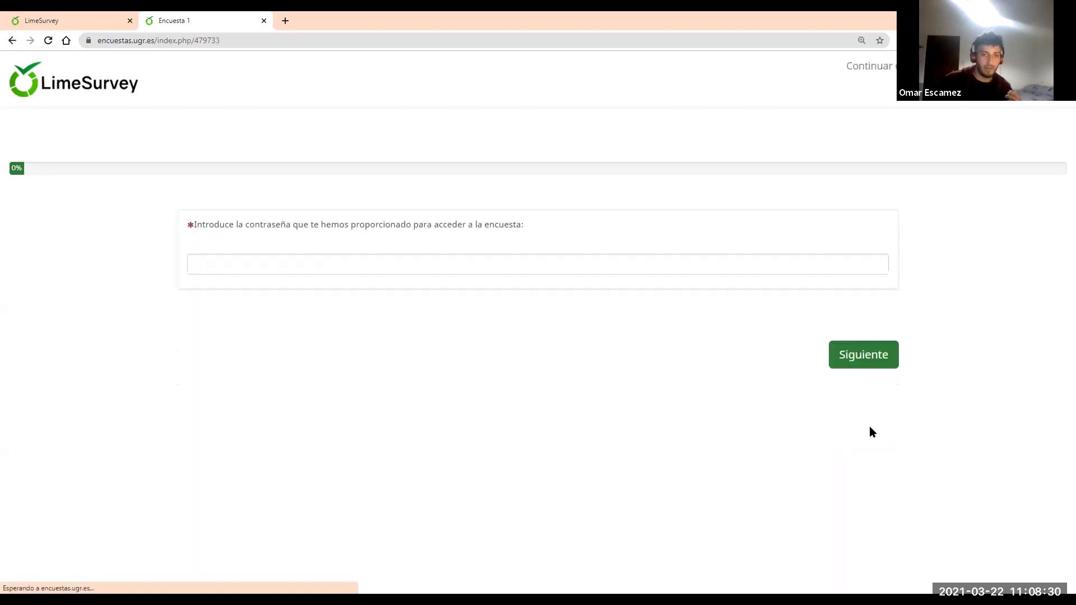
left_click(395, 268)
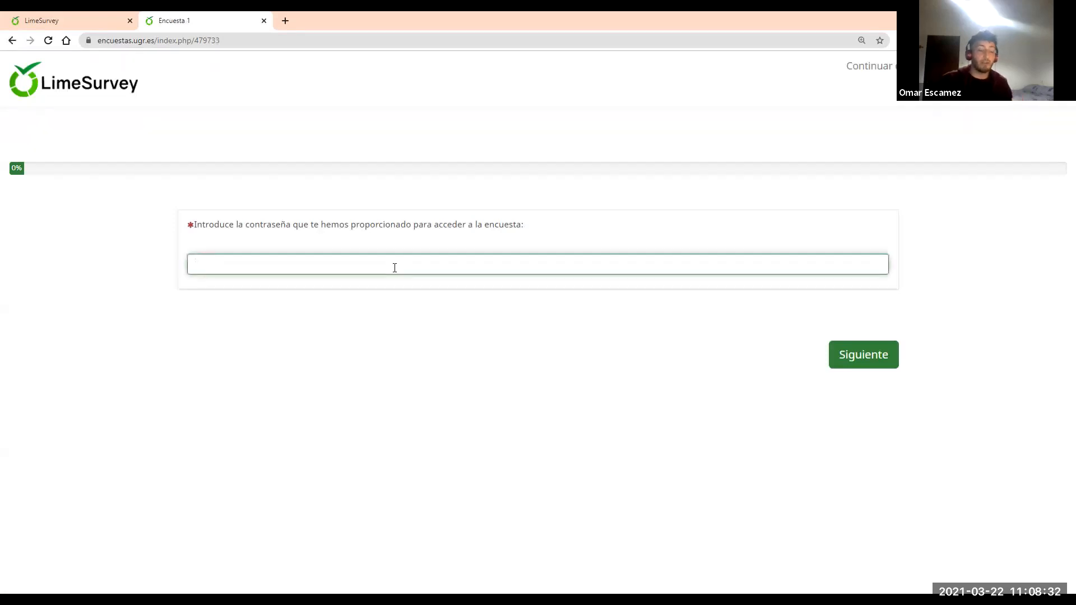
type("12345")
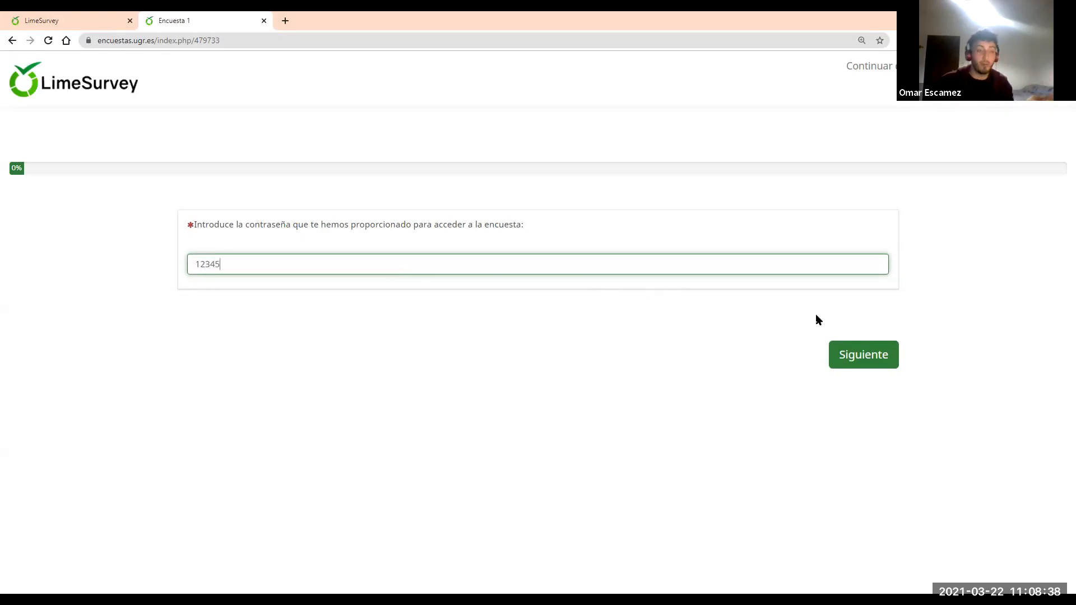
left_click(851, 354)
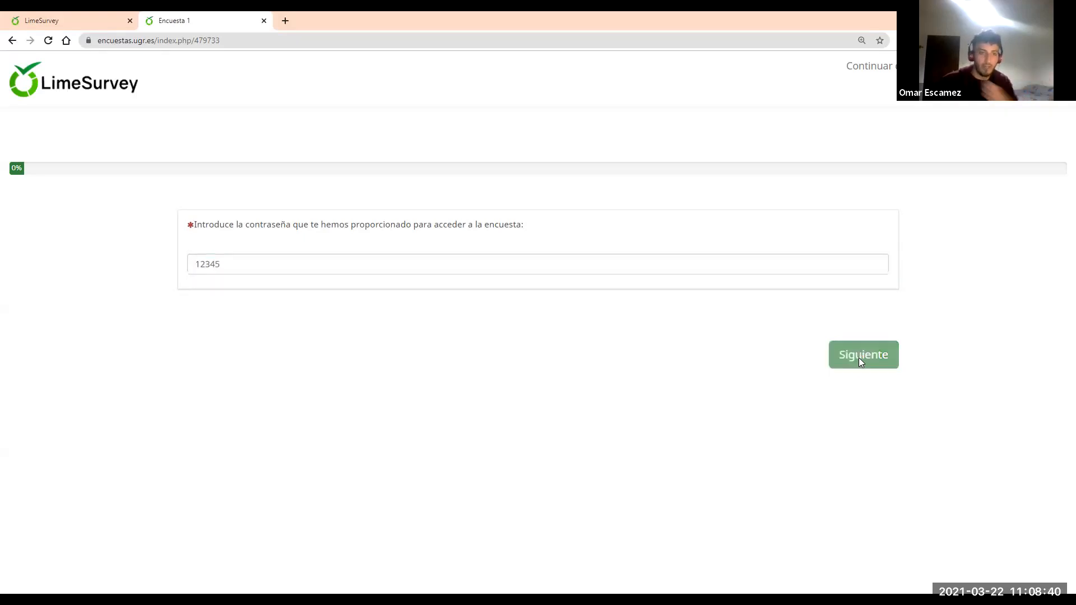
Fill in the DNI and the participant's name, paste the shown participant code, and submit
left_click(348, 265)
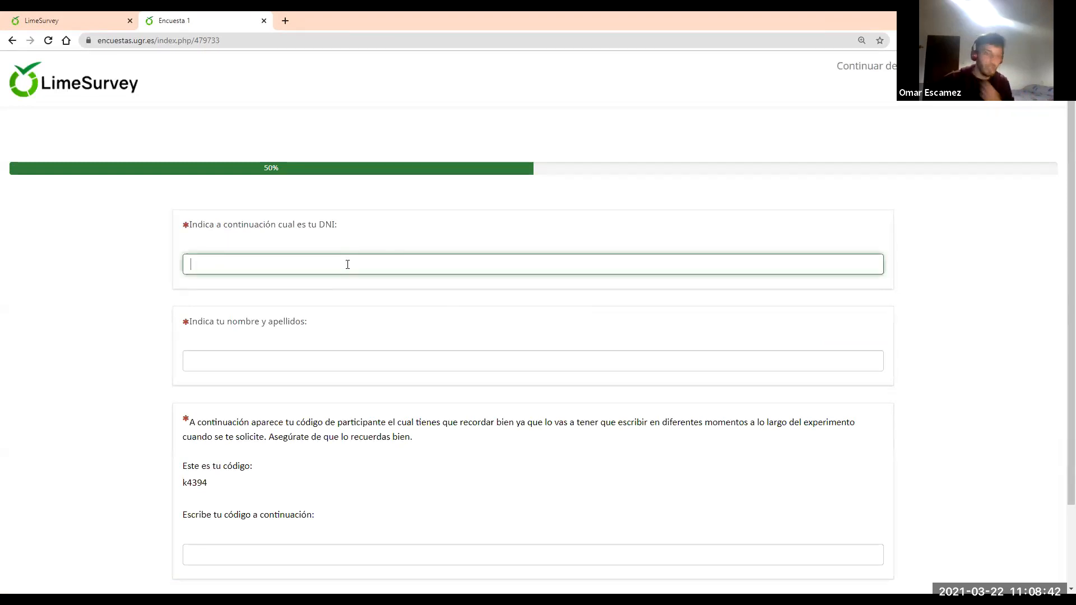
type("4r")
left_click(311, 356)
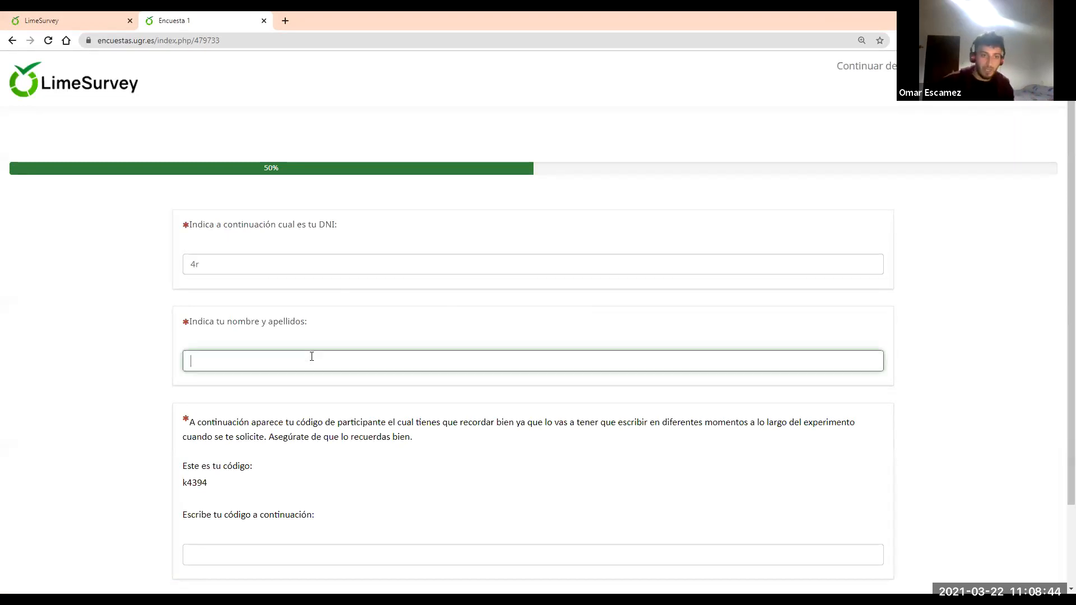
type("Omar")
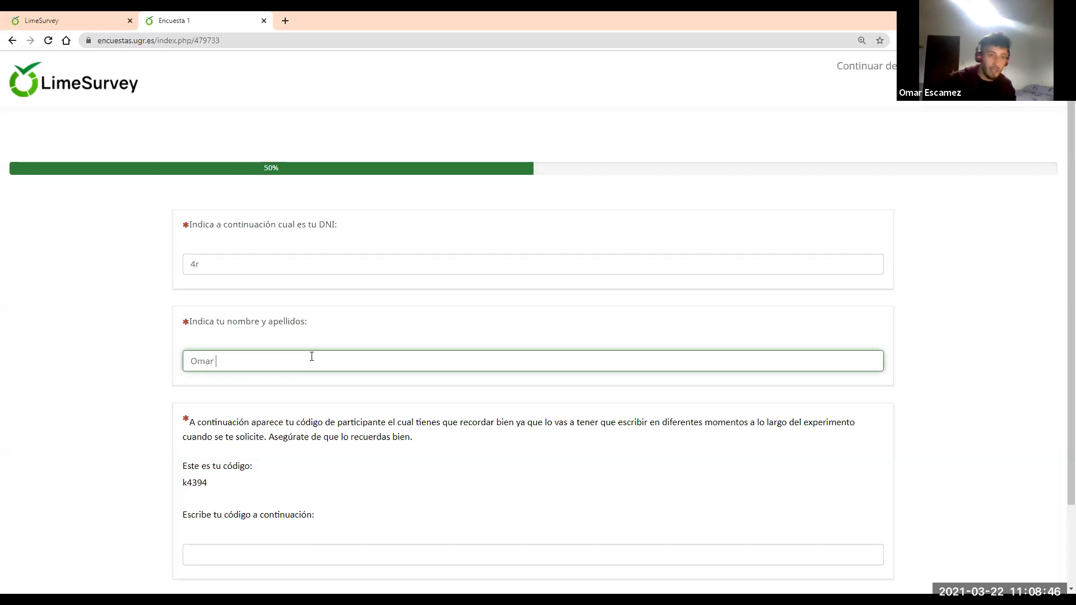
scroll(308, 350, "down", 1)
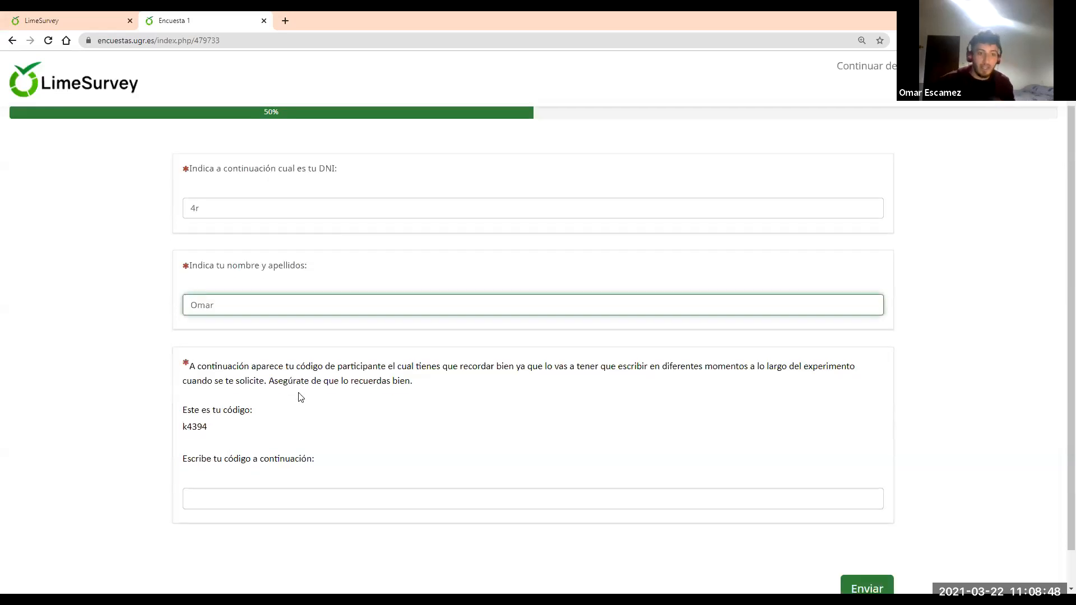
mouse_move(184, 431)
left_mouse_down()
mouse_move(206, 429)
mouse_move(183, 427)
left_mouse_up()
key("ctrl+c")
left_click(207, 430)
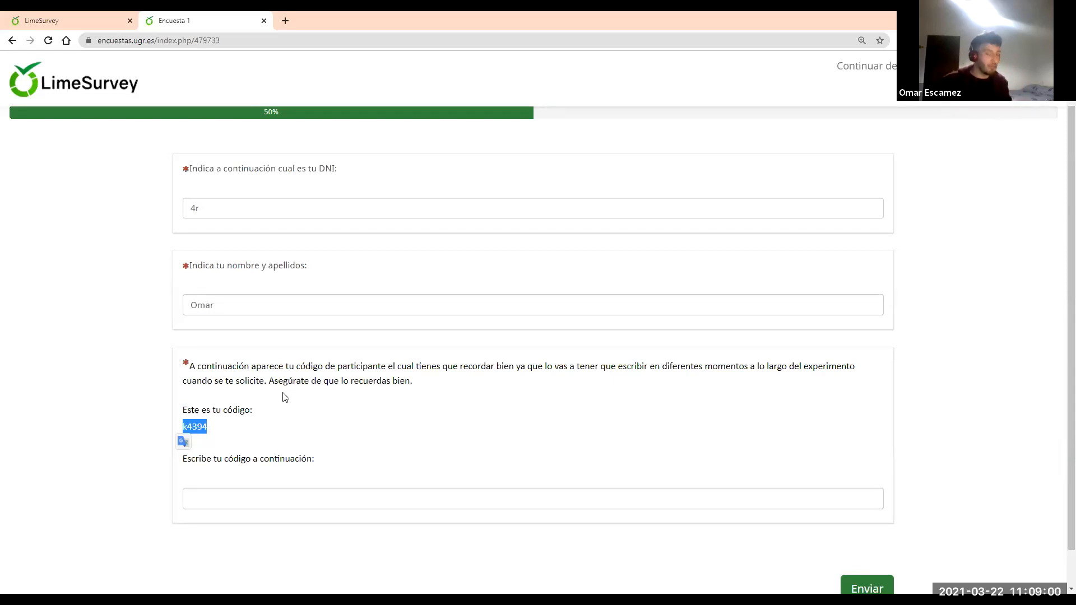
left_click(260, 496)
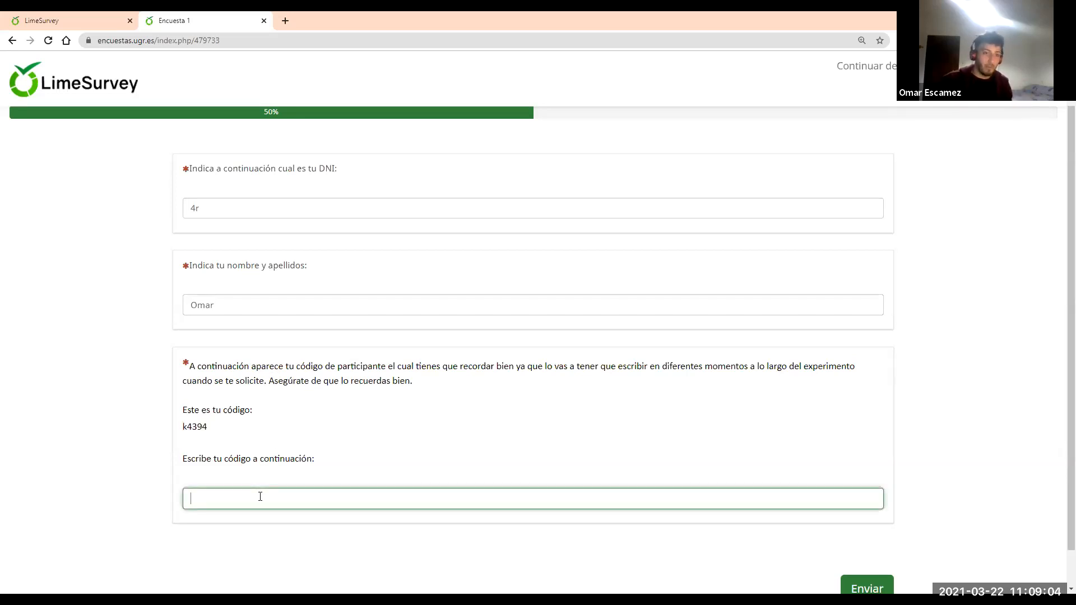
key("ctrl+v")
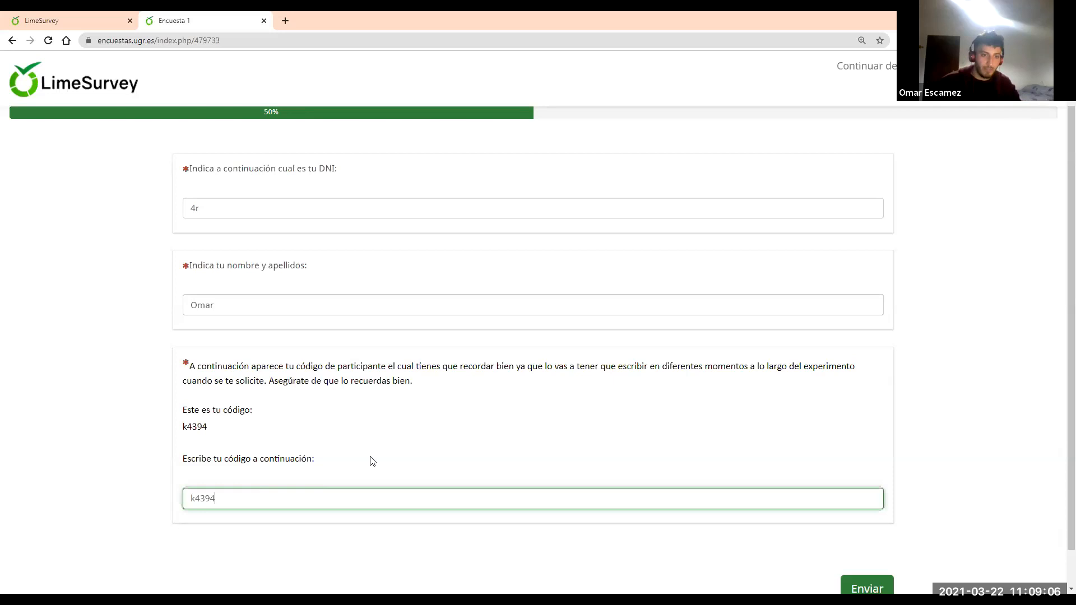
scroll(744, 508, "down", 1)
left_click(860, 547)
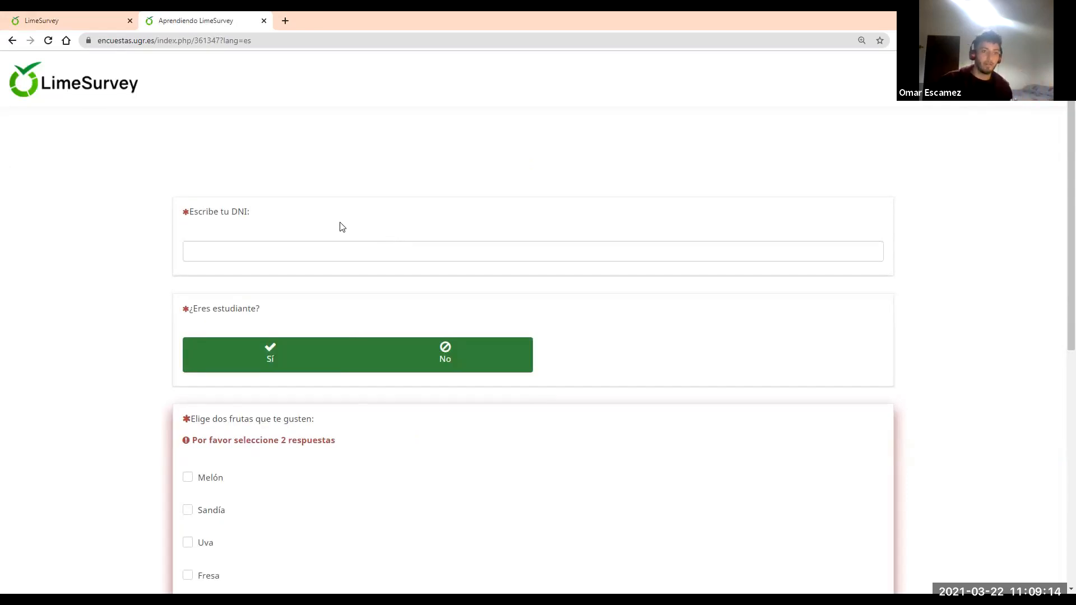
Enter the DNI, answer Sí to student, and rate Fútbol 9, Tenis 7, Baloncesto 10
left_click(318, 256)
type("4r")
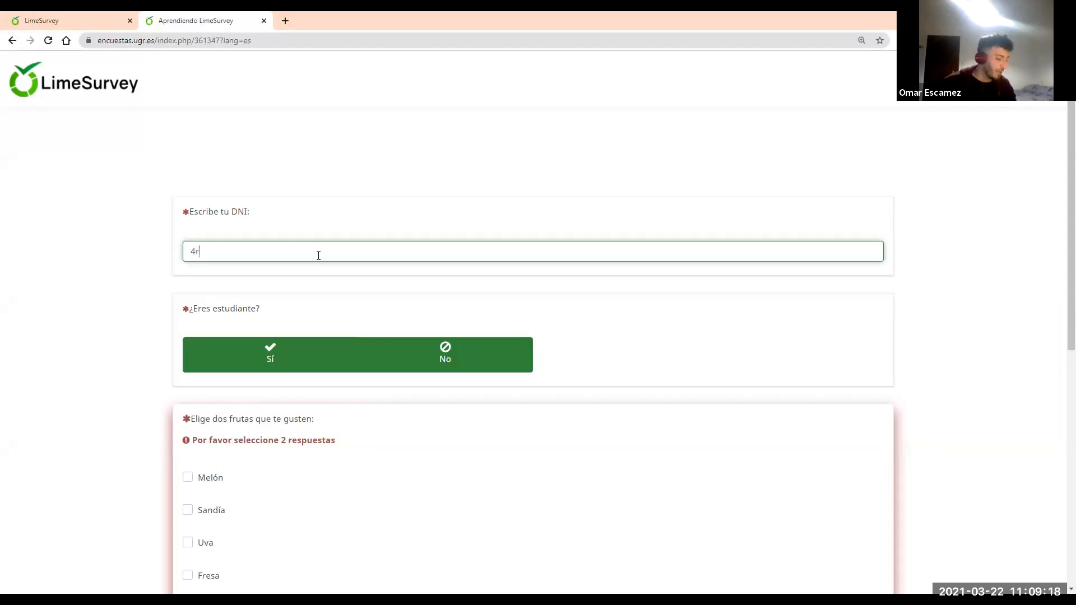
scroll(367, 230, "down", 2)
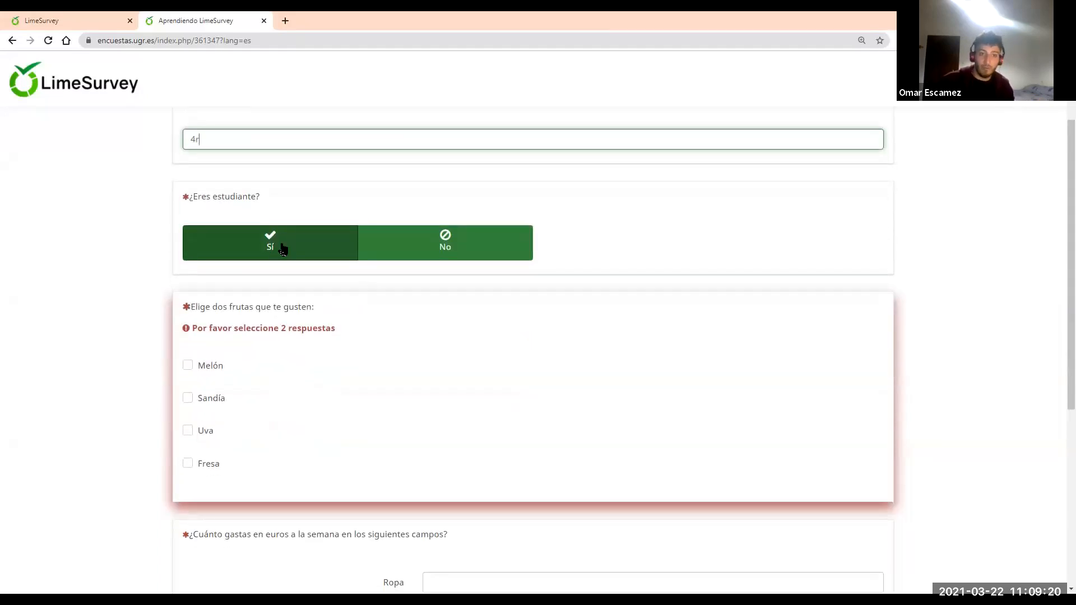
left_click(310, 244)
scroll(392, 269, "down", 1)
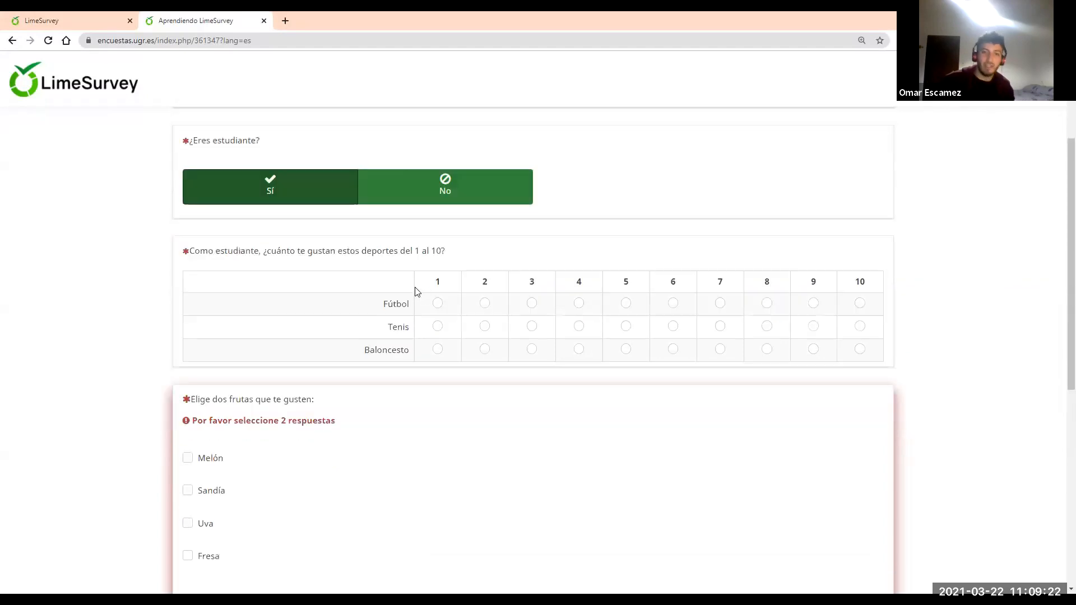
left_click(813, 304)
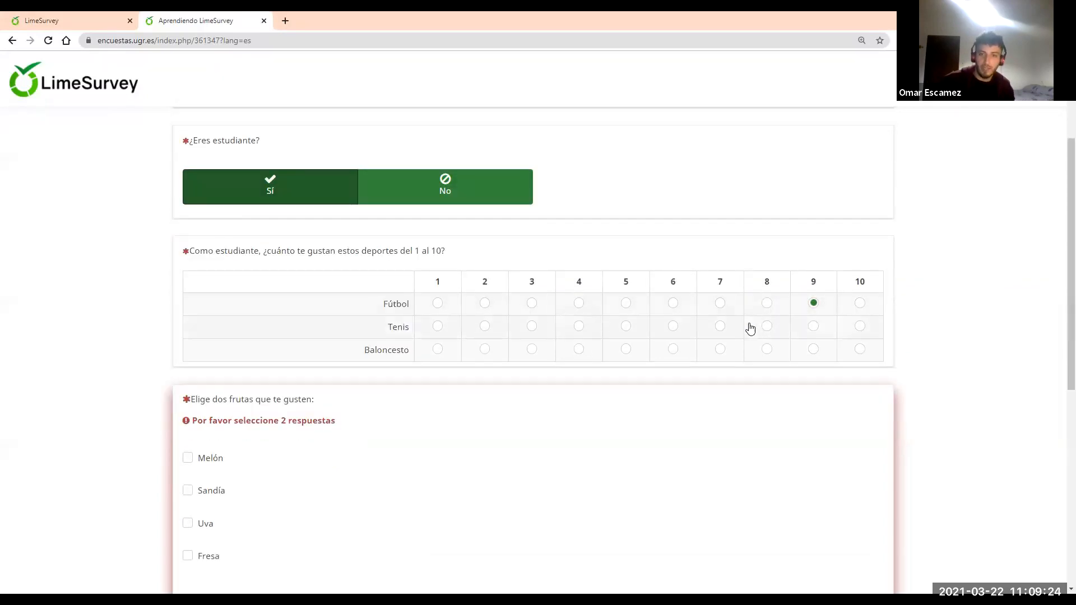
left_click(720, 327)
left_click(859, 349)
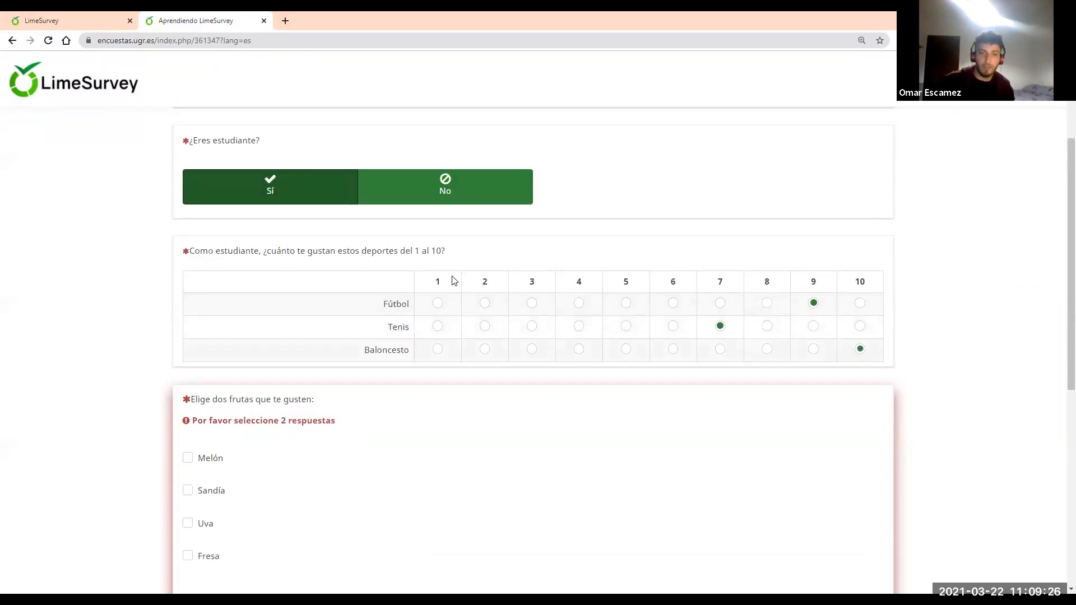
Pick Sandía and Fresa, enter spending Ropa 0, Fruta 10, Cerveza fresquita 120, and submit
scroll(454, 280, "down", 2)
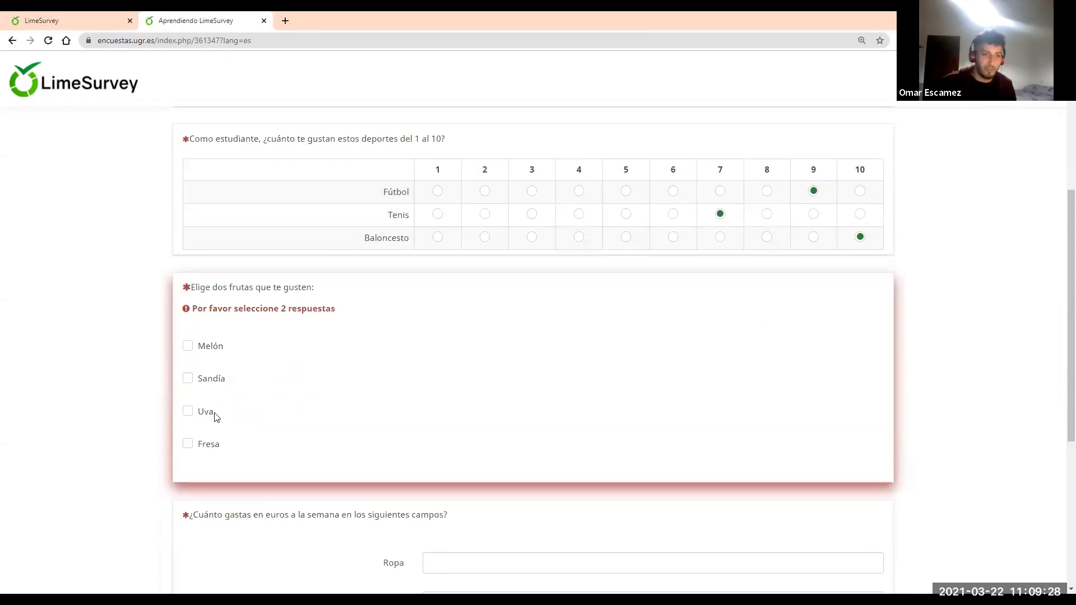
left_click(189, 379)
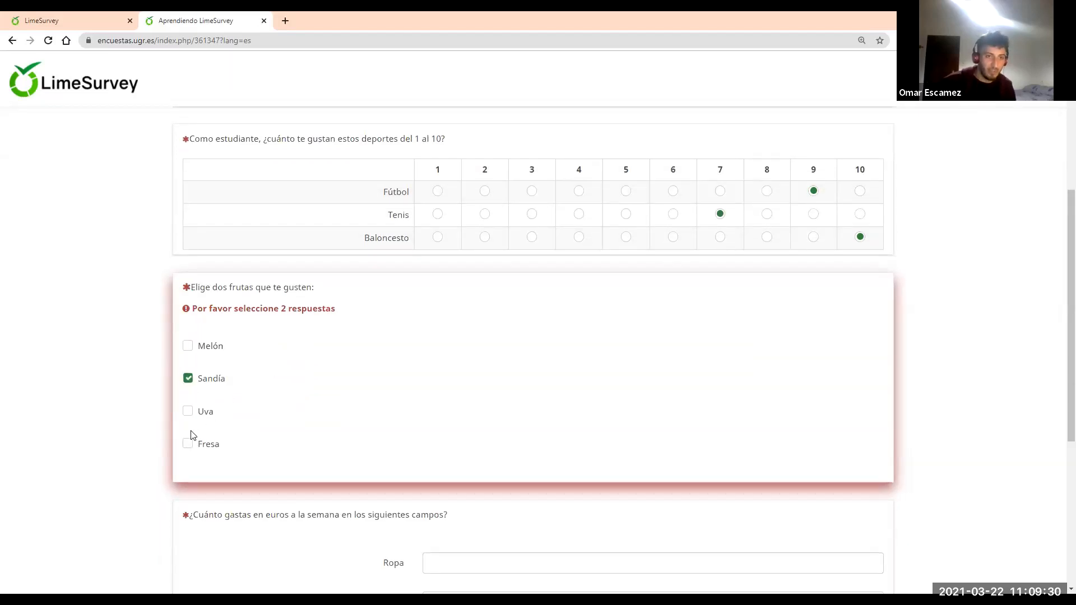
left_click(189, 443)
scroll(469, 377, "down", 1)
left_click(475, 342)
type("0")
left_click(489, 384)
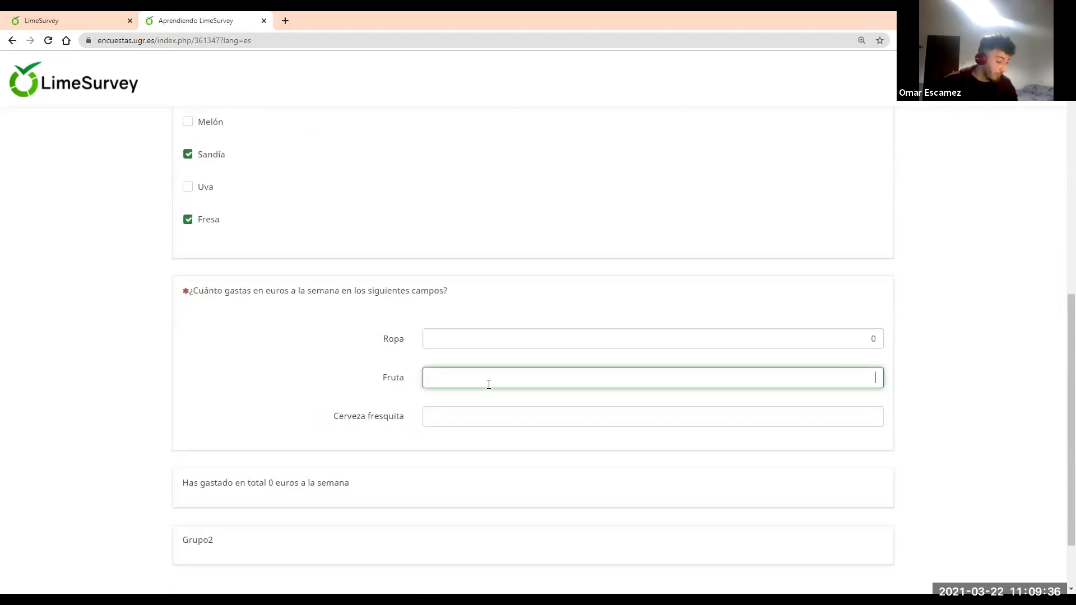
type("10")
left_click(496, 412)
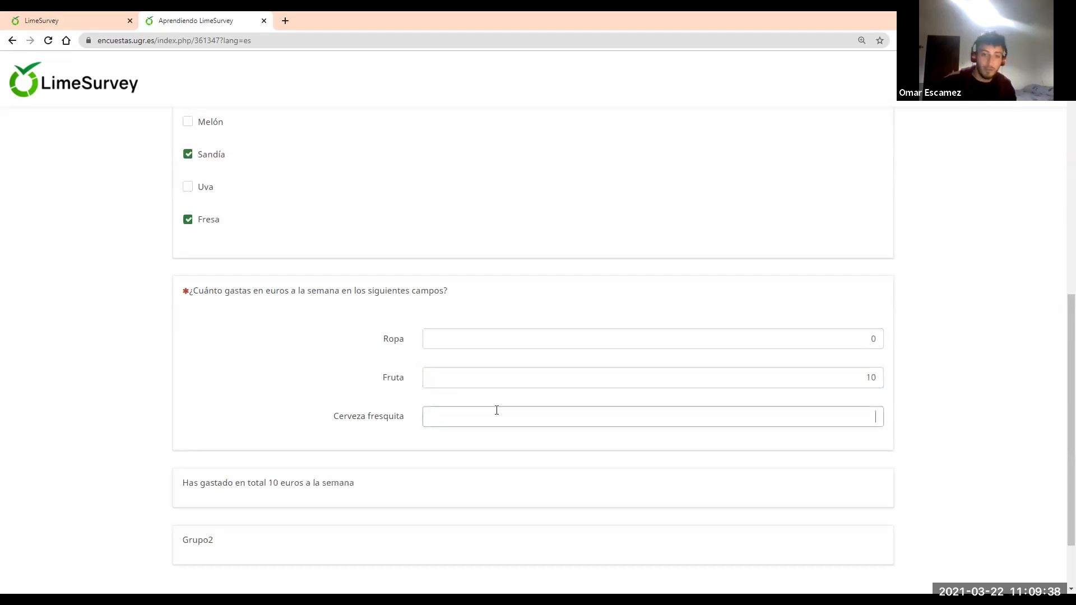
type("120")
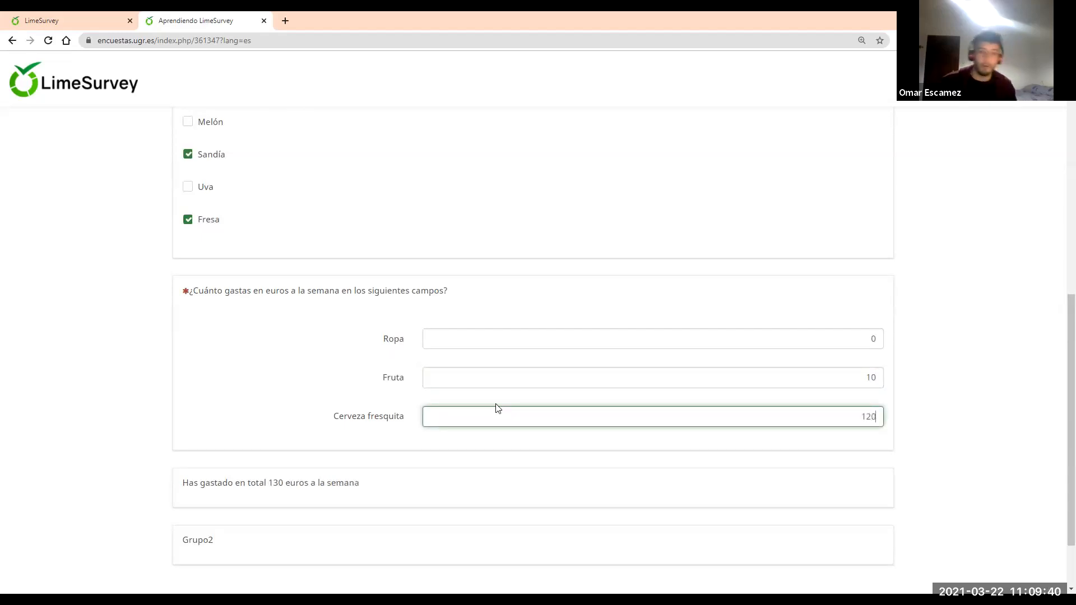
scroll(313, 403, "down", 2)
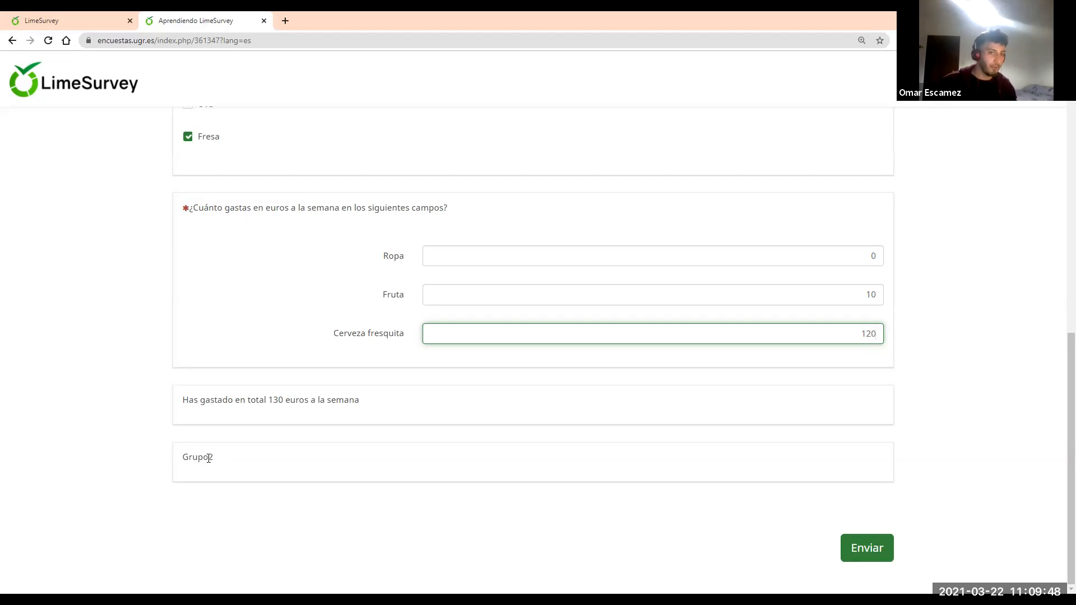
left_click(863, 554)
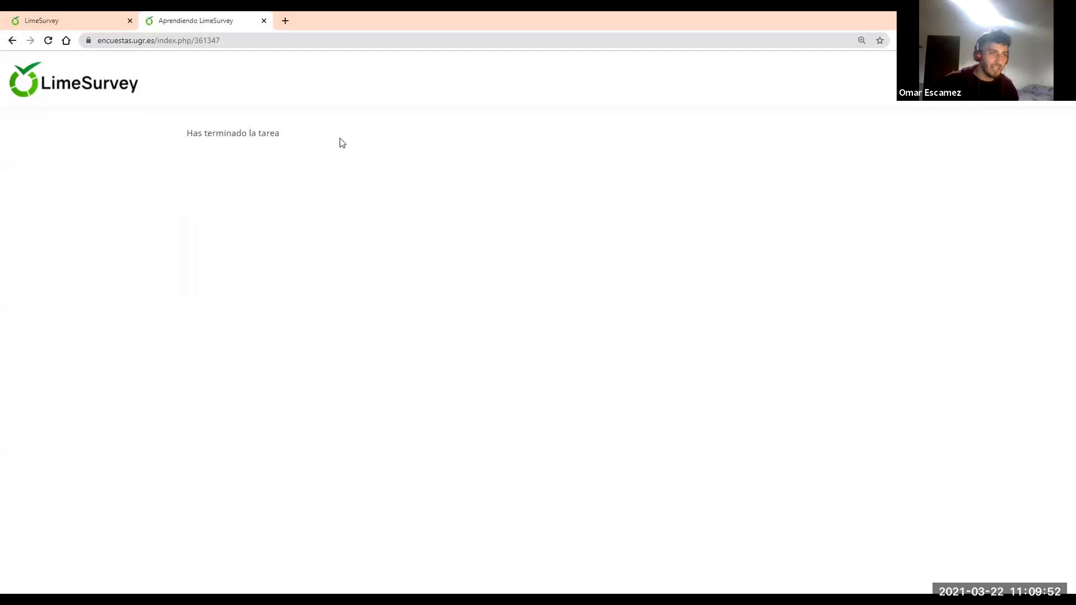
From the admin home, go via Listar encuestas to Aprendiendo LimeSurvey's Respuestas y estadísticas
left_click(127, 13)
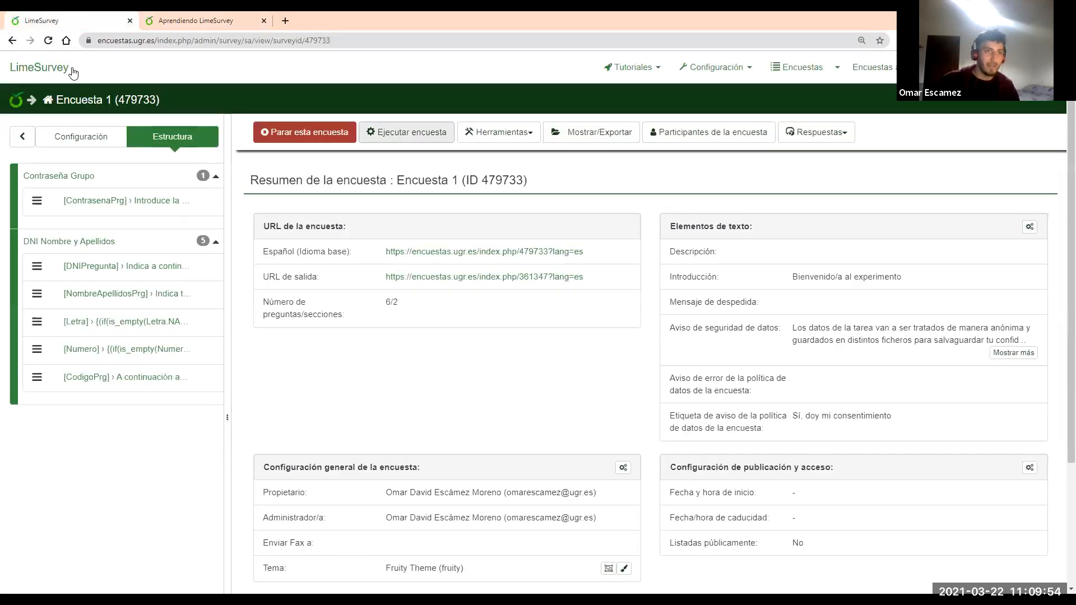
left_click(68, 72)
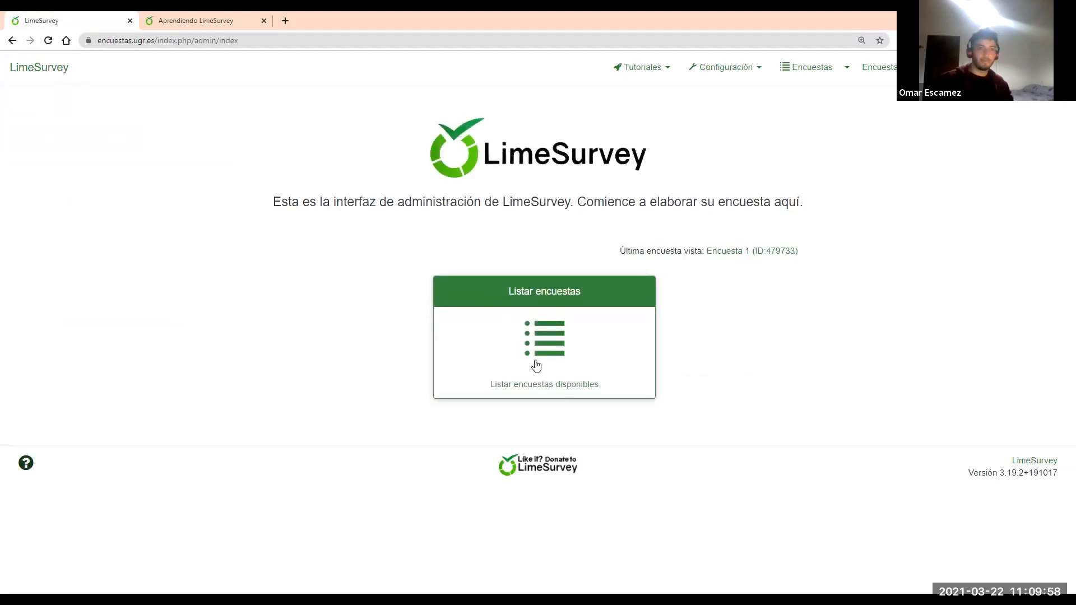
left_click(532, 339)
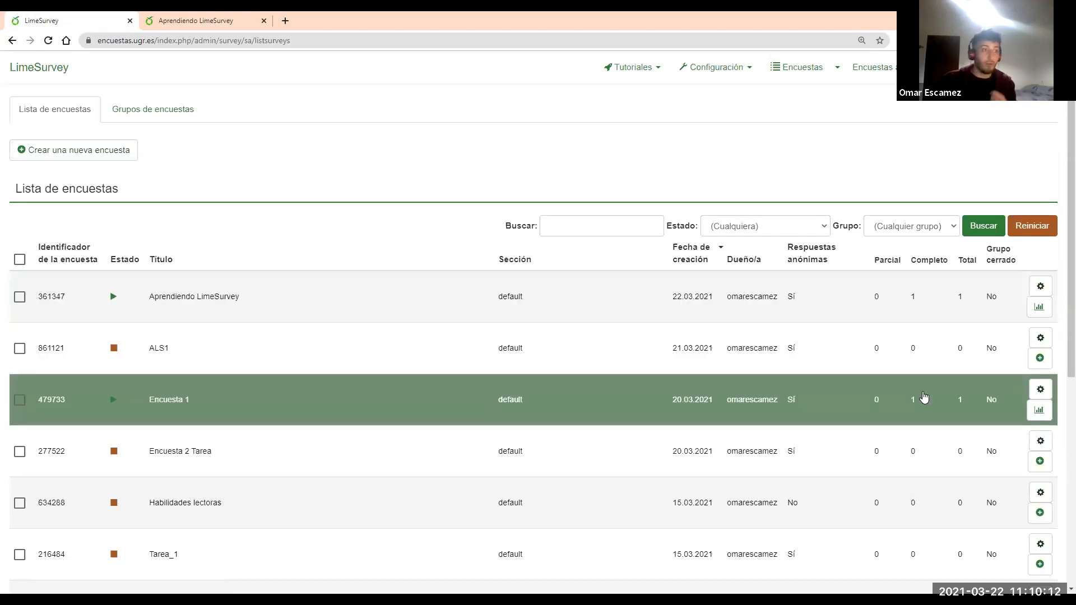
left_click(290, 295)
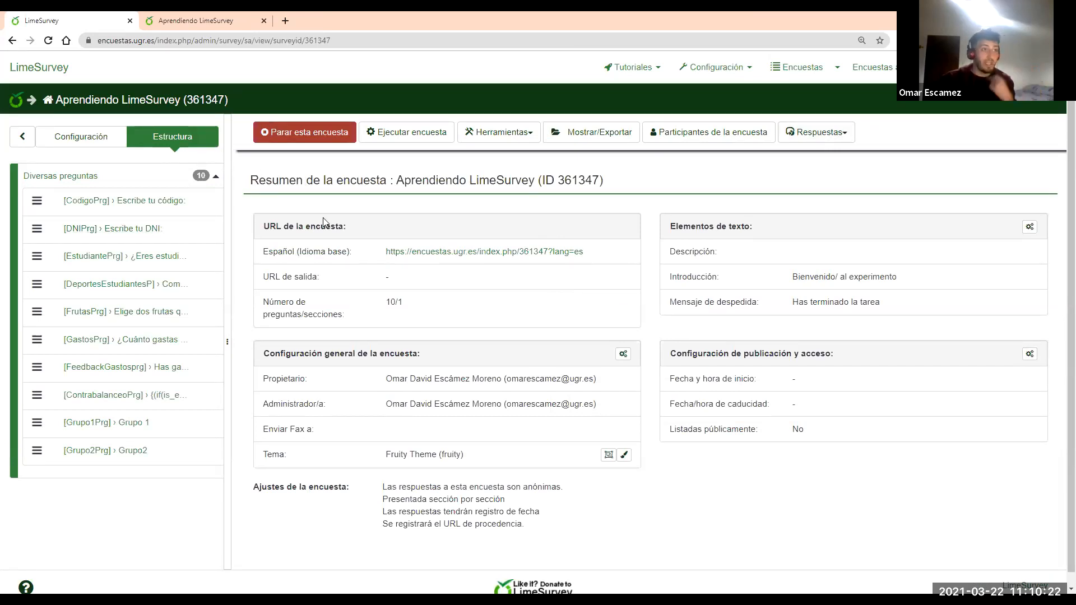
left_click(819, 138)
left_click(825, 161)
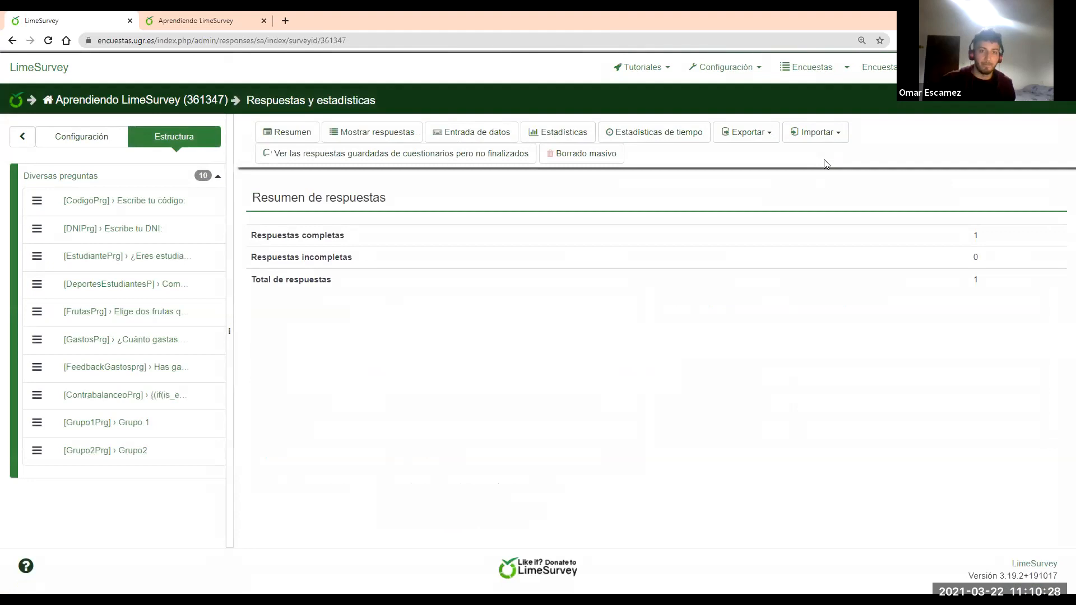
Export responses to Excel with 'Código de la pregunta y texto de la pregunta' headers, saved as datos
left_click(766, 139)
left_click(764, 155)
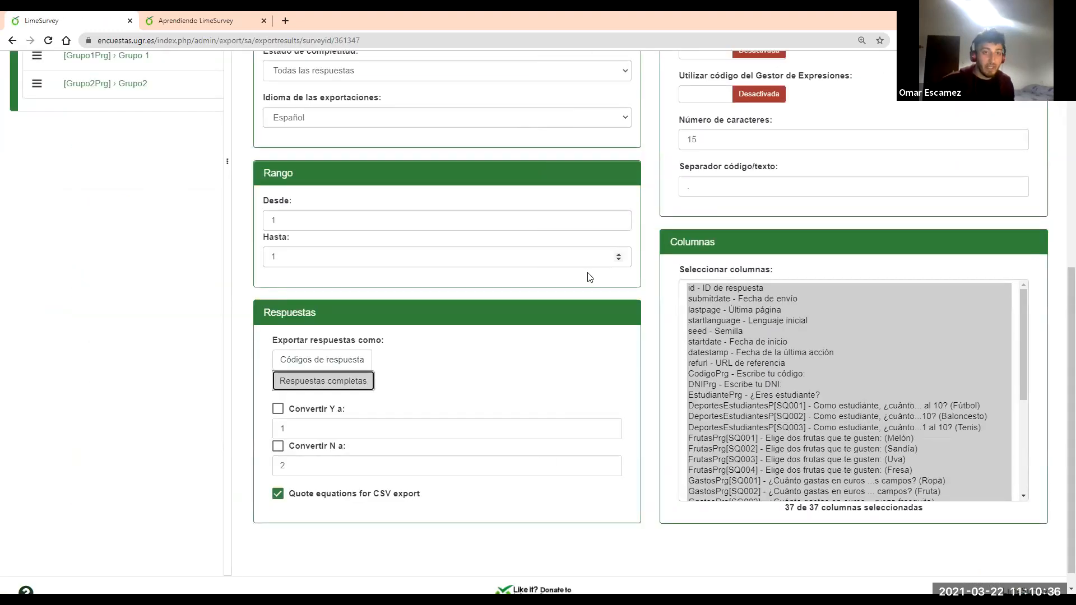
scroll(589, 277, "up", 7)
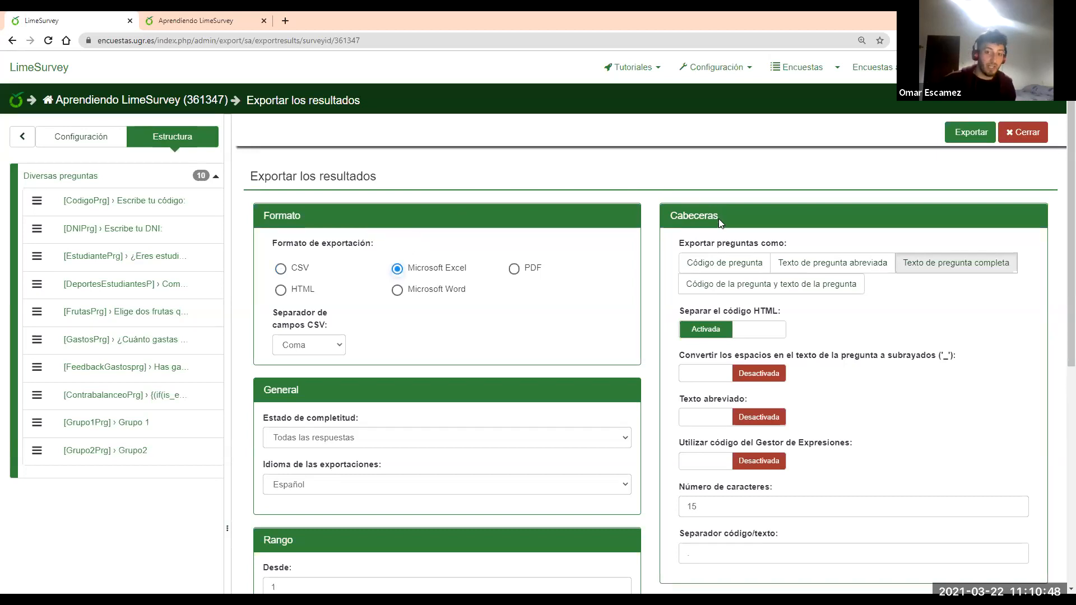
left_click(718, 288)
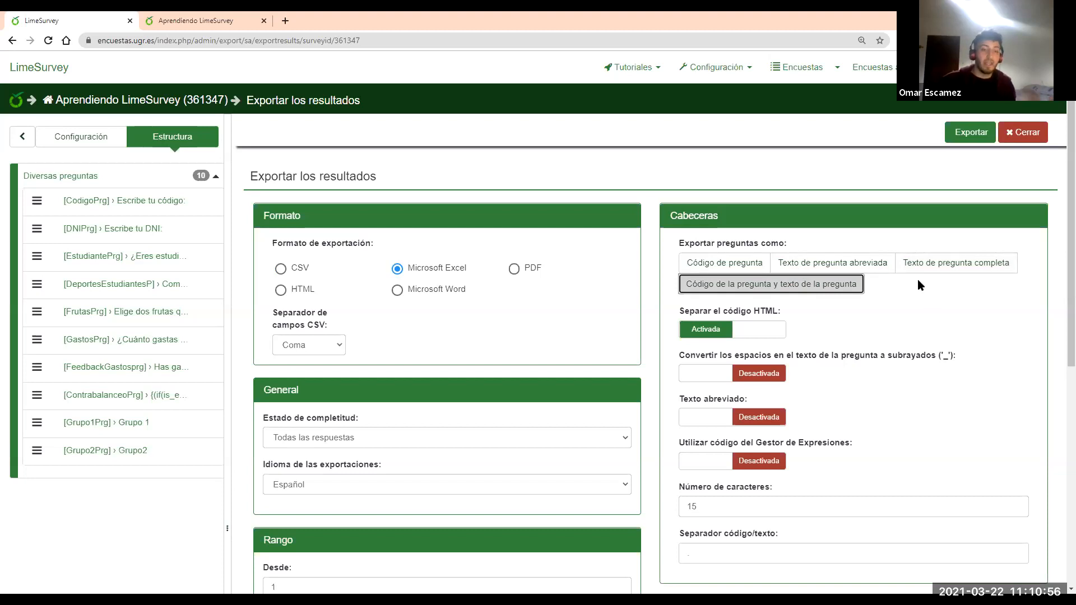
left_click(966, 137)
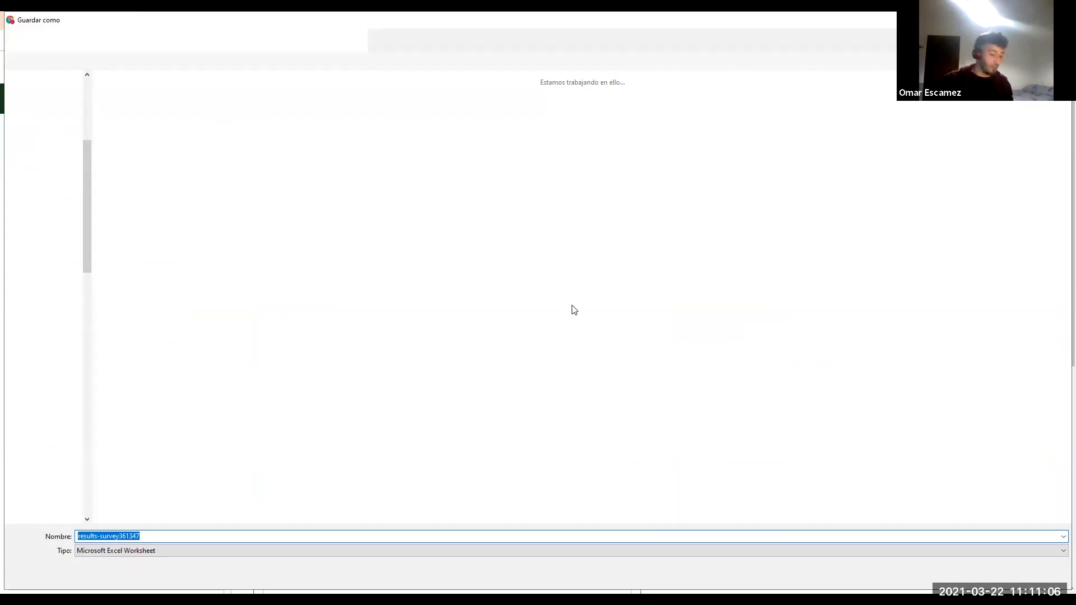
type("datos")
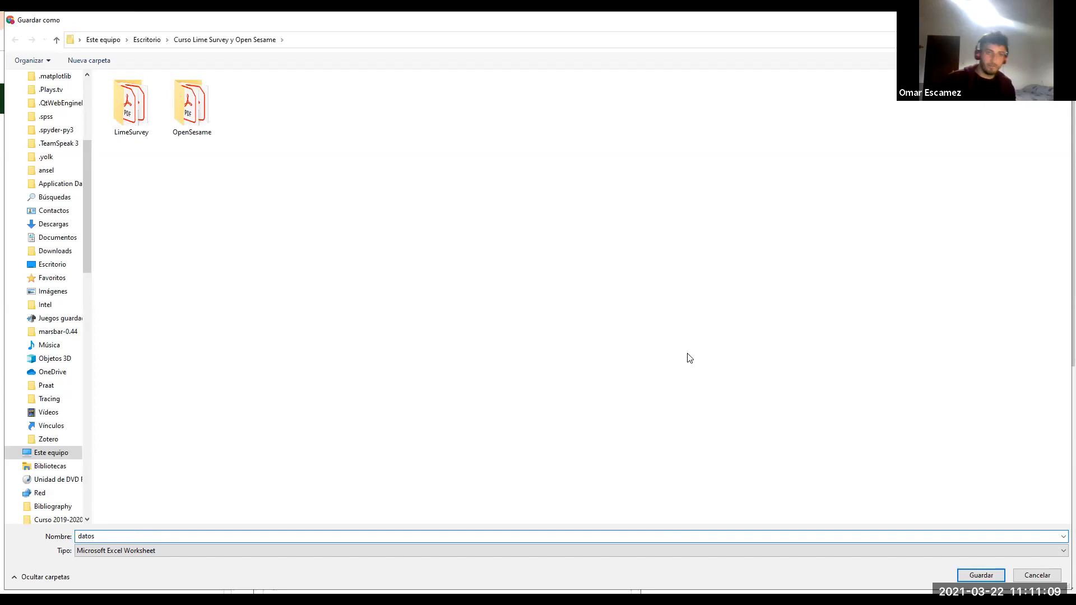
left_click(983, 578)
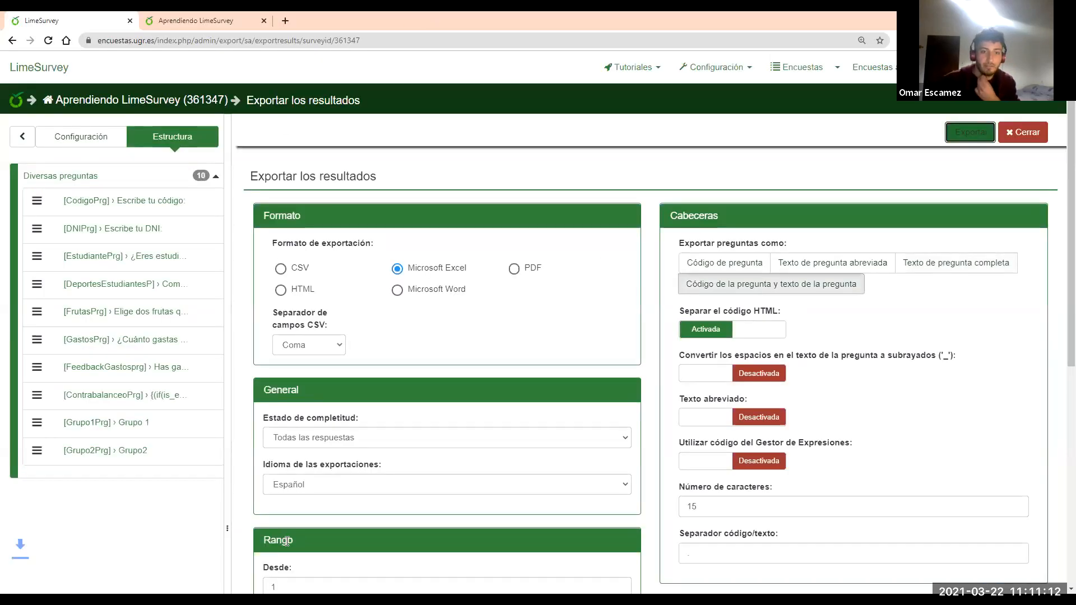
left_click(84, 582)
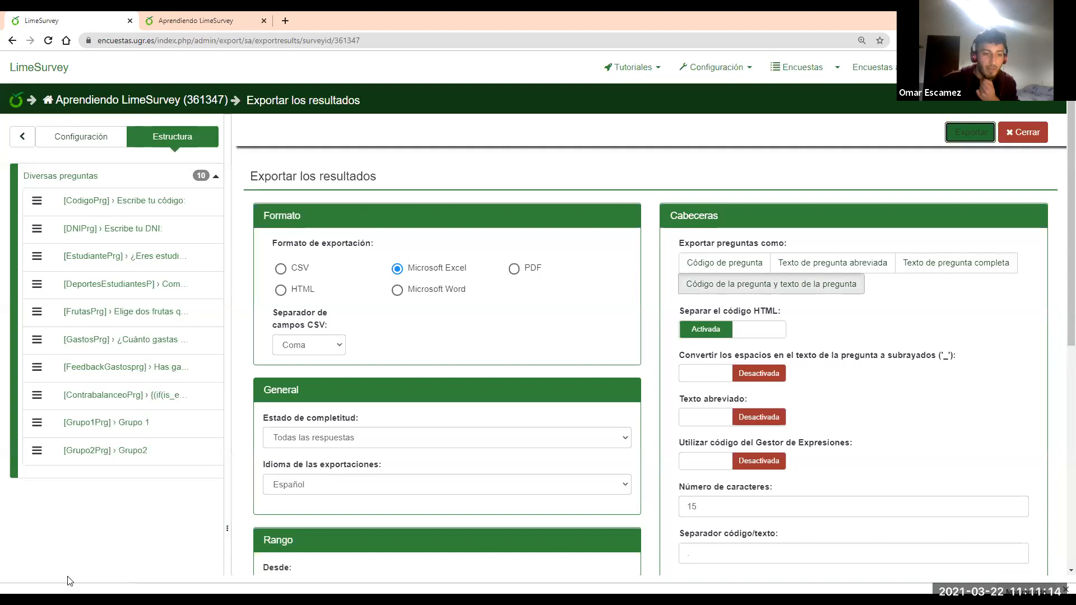